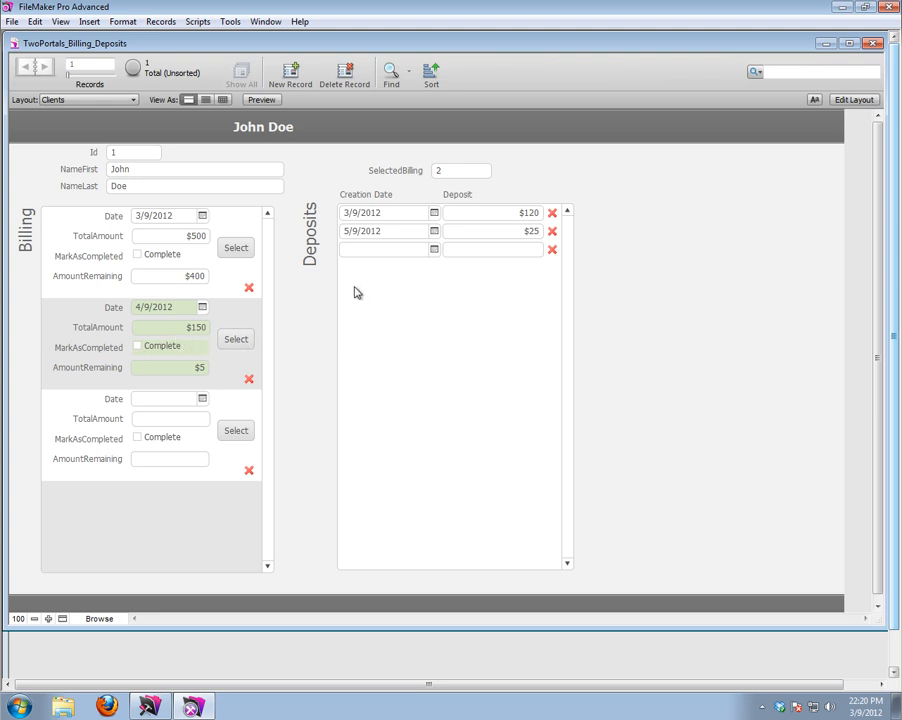
# Switch the selected billing between the 3/9/2012 and 4/9/2012 entries to compare the related deposits
pyautogui.click(240, 250)
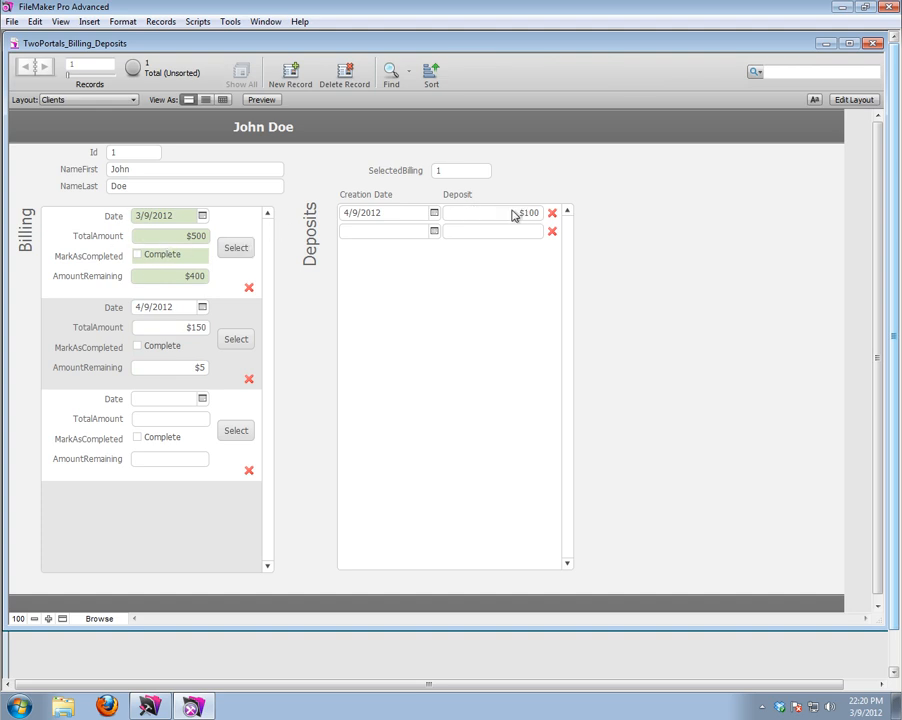
pyautogui.click(240, 342)
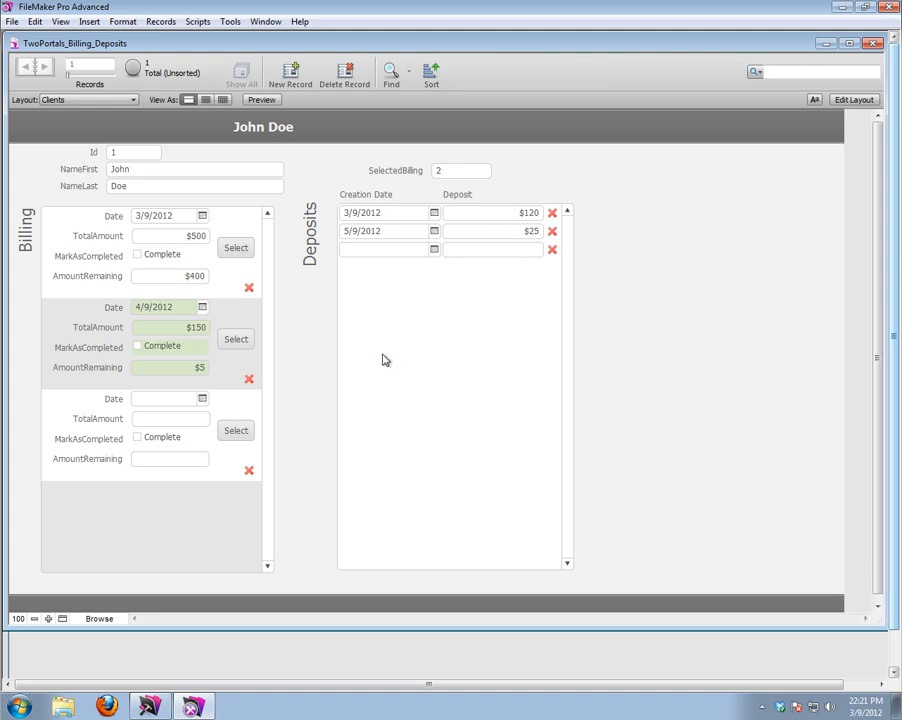
pyautogui.click(238, 249)
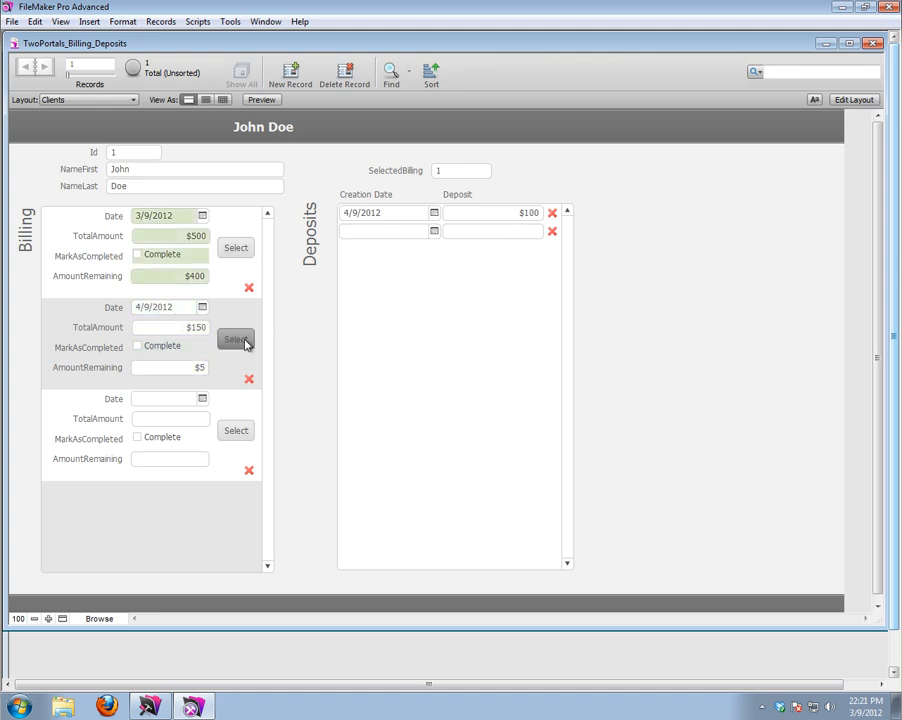
pyautogui.click(246, 340)
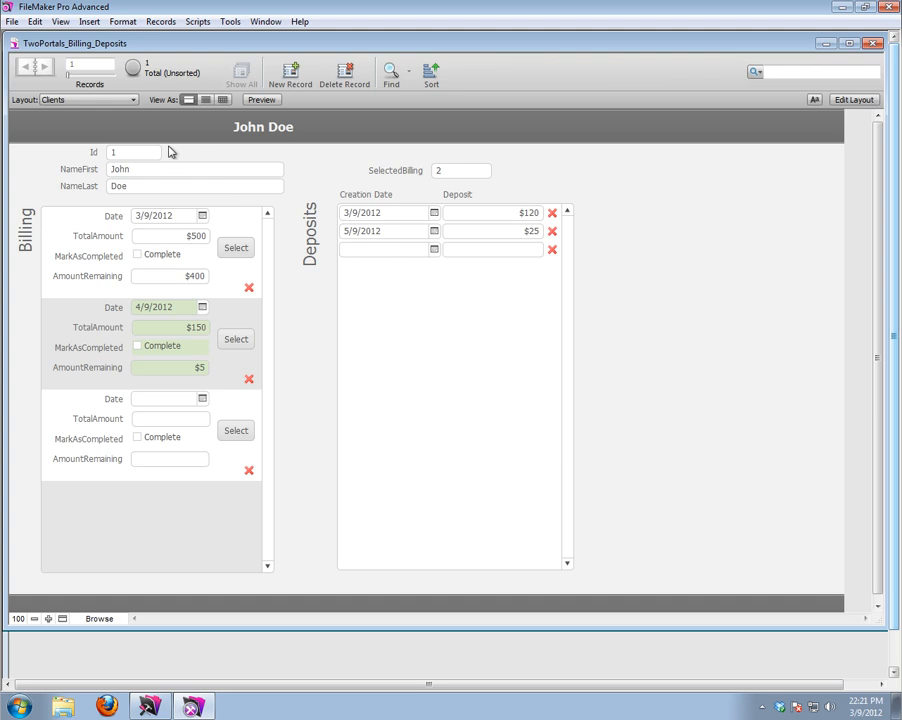
pyautogui.click(234, 250)
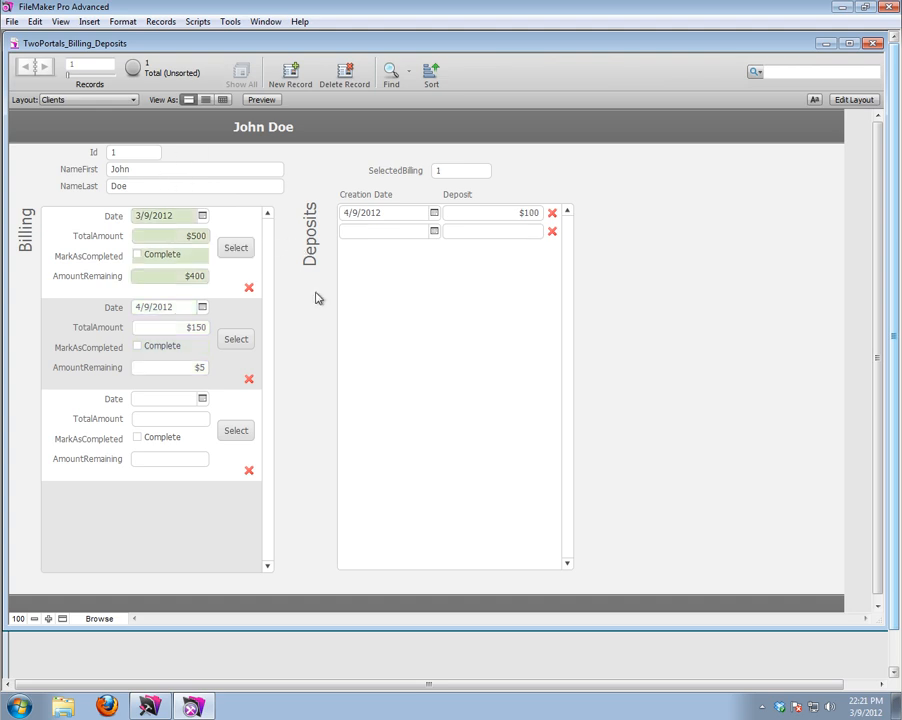
# Start a new database and choose the Demo_Files_FMP12 folder inside Dropbox's Public folder as its location
pyautogui.click(11, 21)
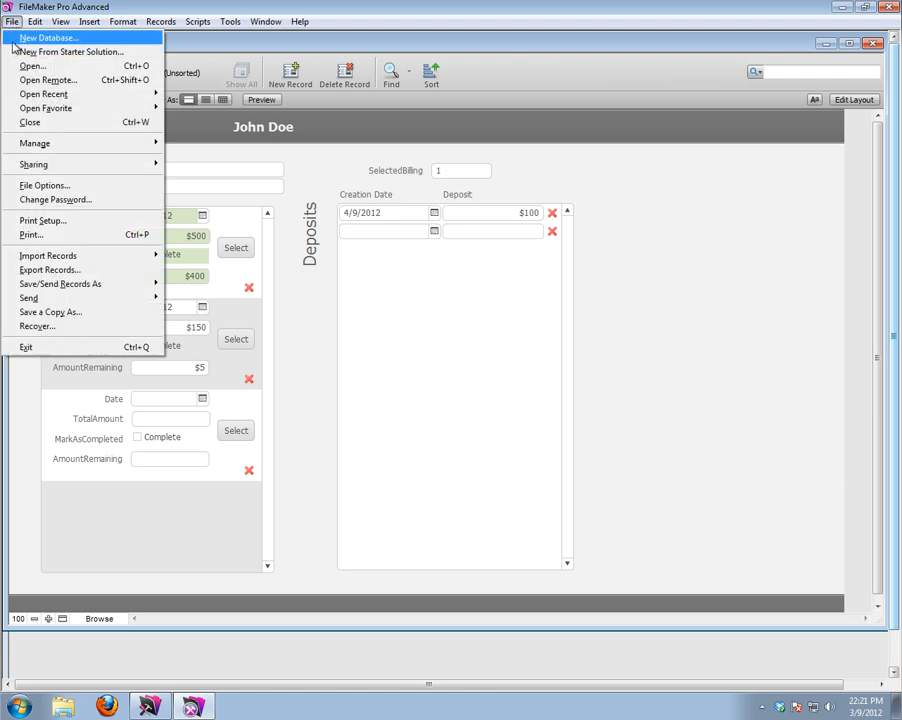
pyautogui.click(14, 39)
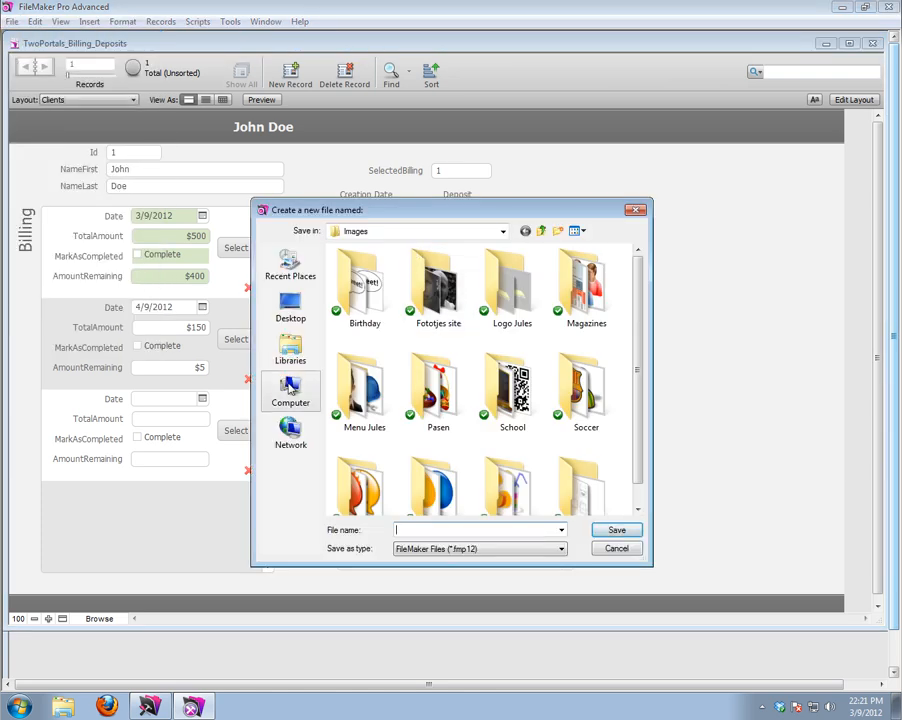
pyautogui.moveTo(639, 400)
pyautogui.mouseDown()
pyautogui.moveTo(640, 466)
pyautogui.moveTo(640, 386)
pyautogui.mouseUp()
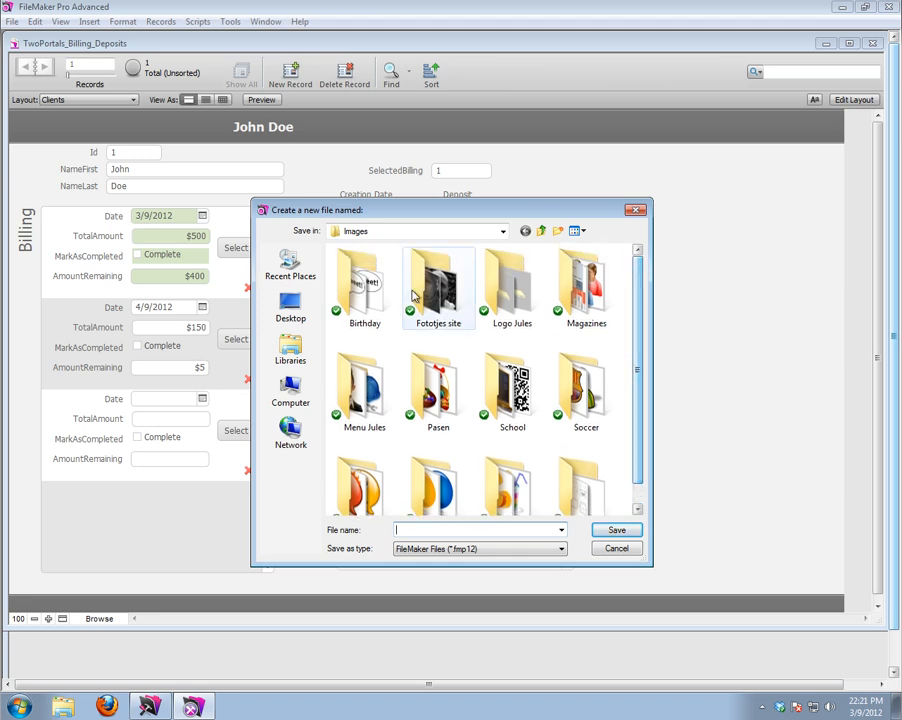
pyautogui.click(290, 307)
pyautogui.click(380, 306)
pyautogui.doubleClick(380, 306)
pyautogui.doubleClick(404, 350)
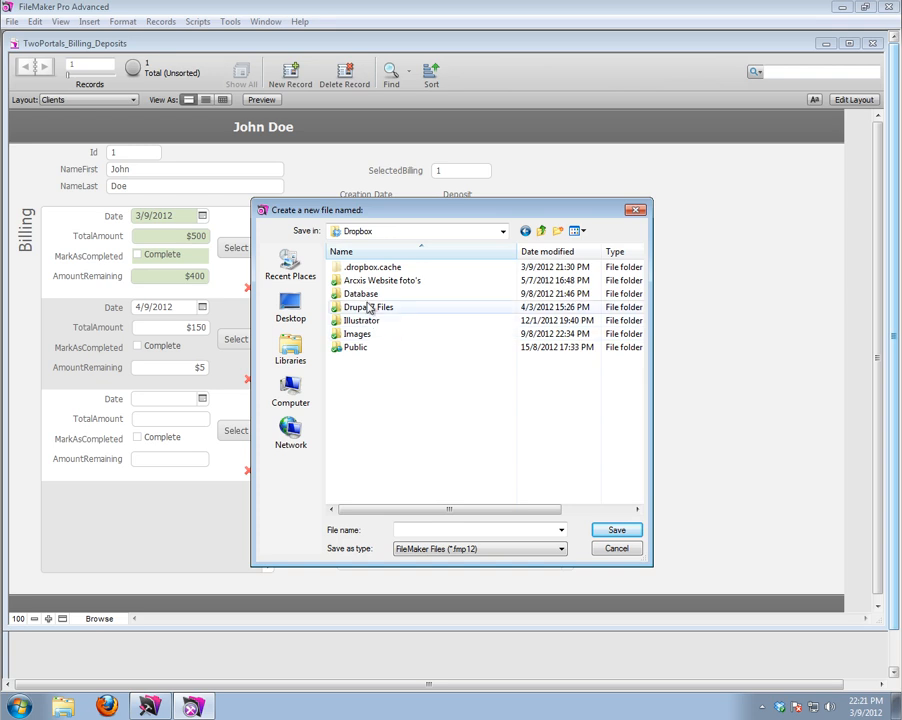
pyautogui.doubleClick(358, 348)
pyautogui.doubleClick(376, 276)
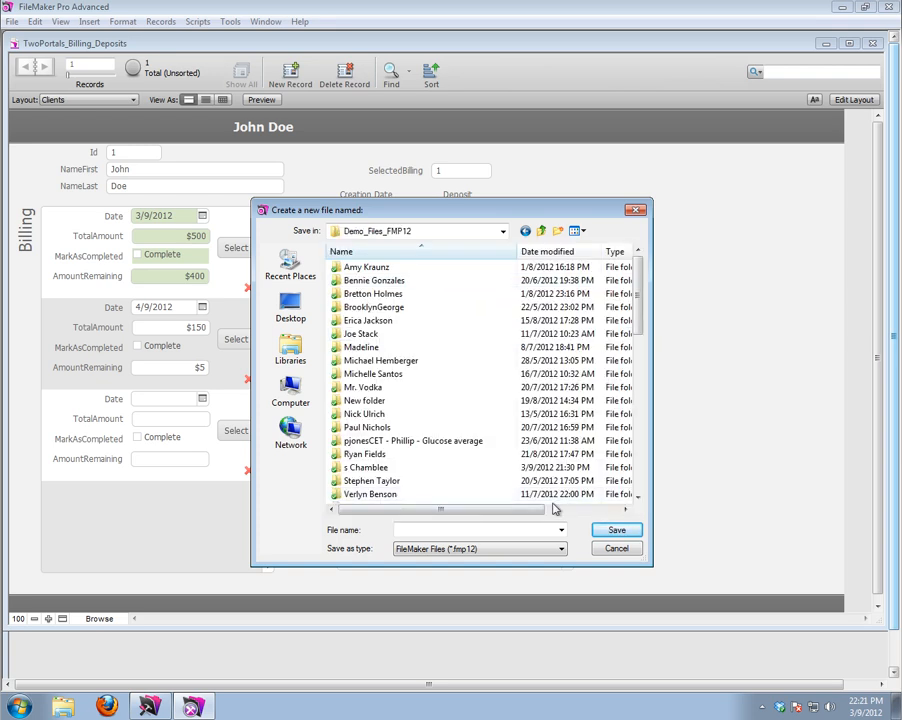
# Save the new database as TwoPortals_Billing_DepositsV2, basing the name on the existing TwoPortals_Billing_Deposits file
pyautogui.scroll(-10, 640, 438)
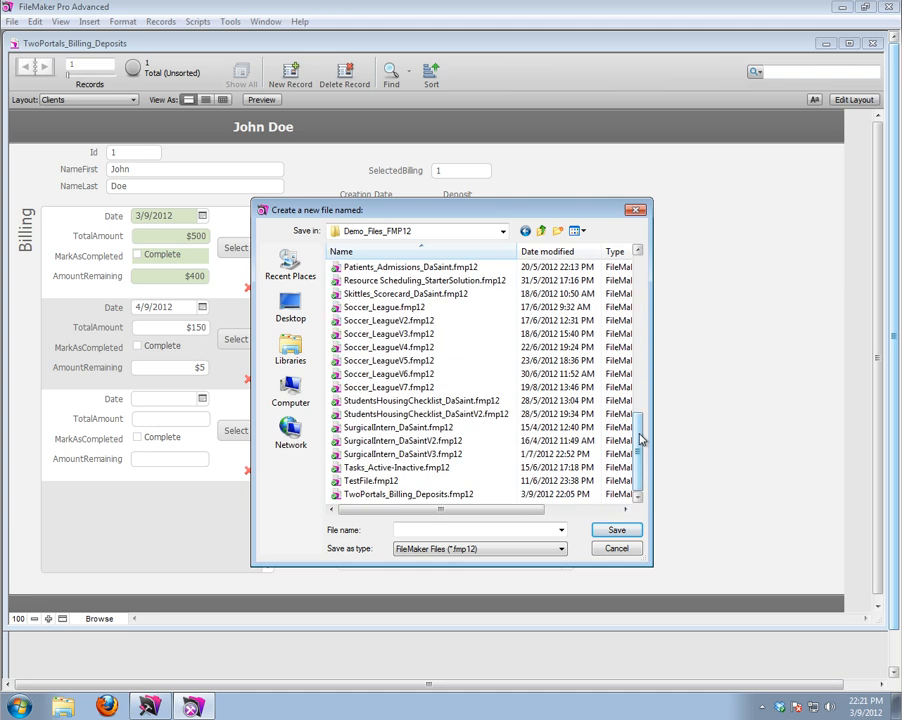
pyautogui.click(412, 494)
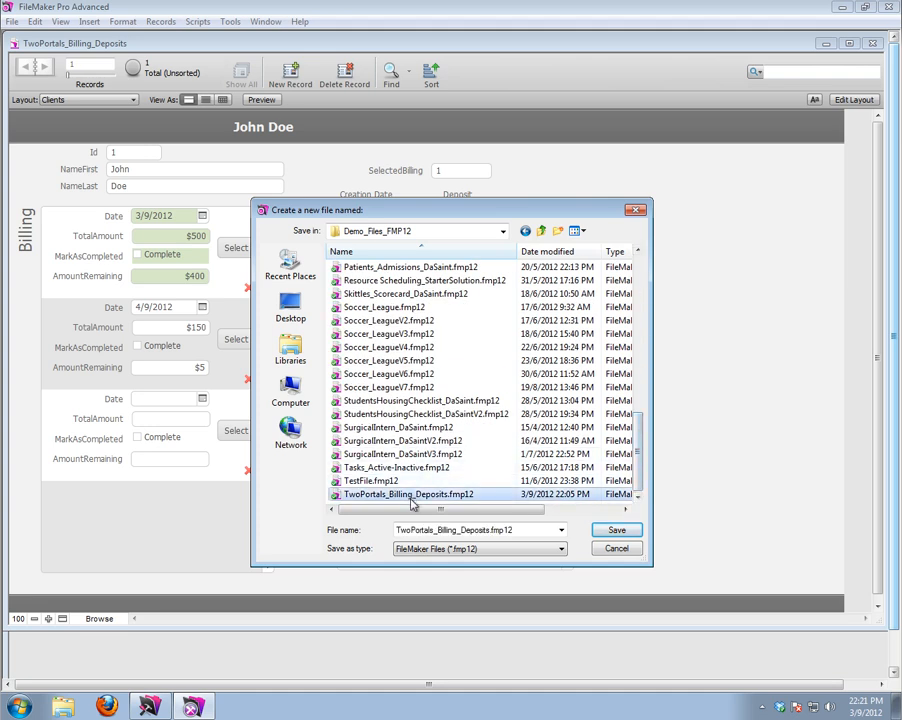
pyautogui.press('Right')
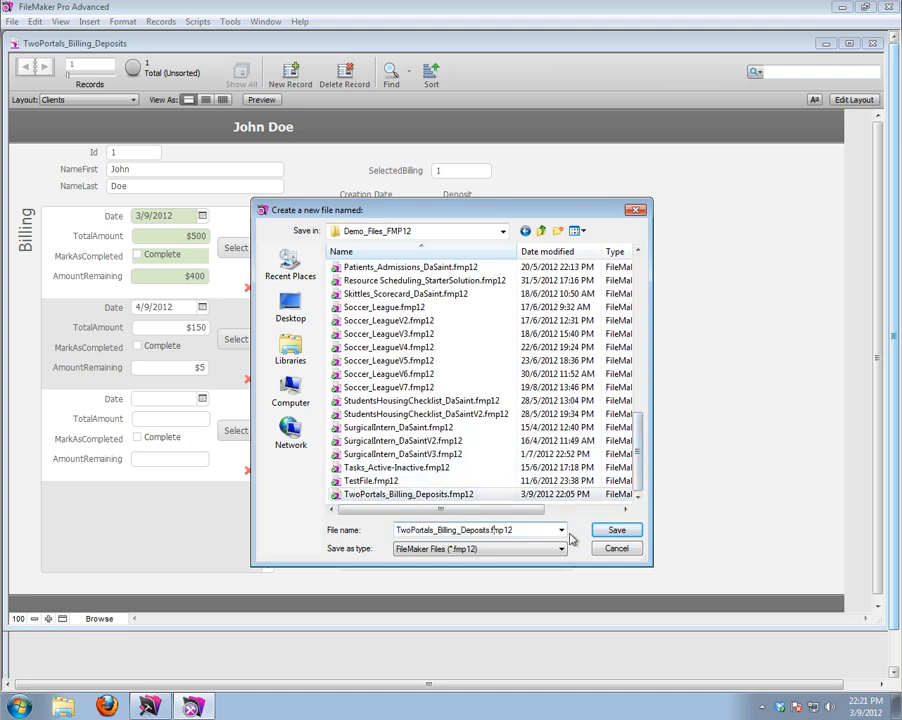
pyautogui.write('V2')
pyautogui.press('Return')
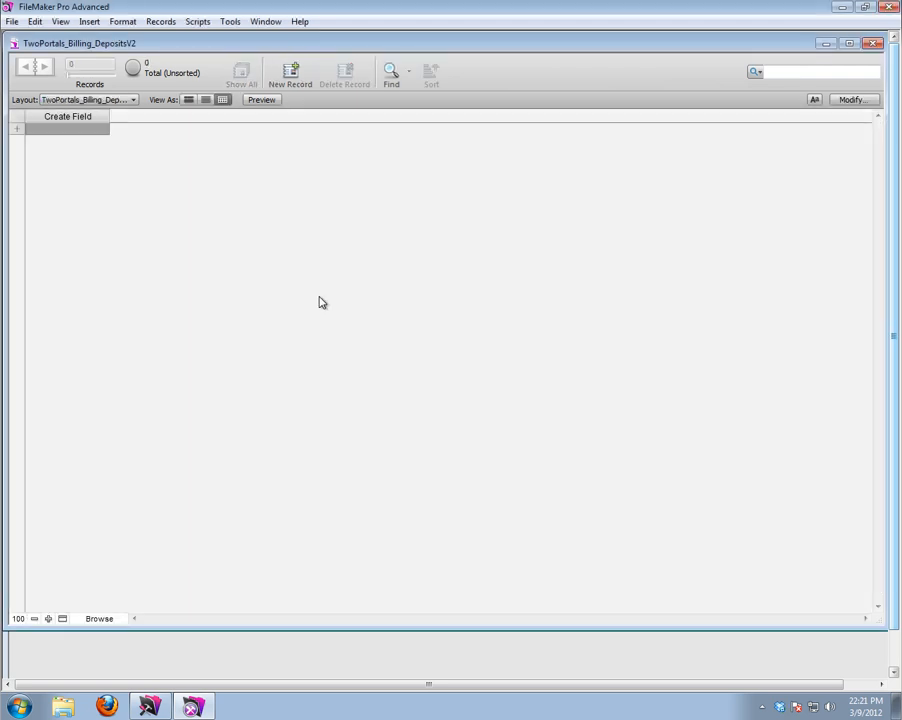
# Open the database's table definitions and create a table named Clients
pyautogui.click(13, 22)
pyautogui.moveTo(138, 146)
pyautogui.click(193, 146)
pyautogui.click(28, 61)
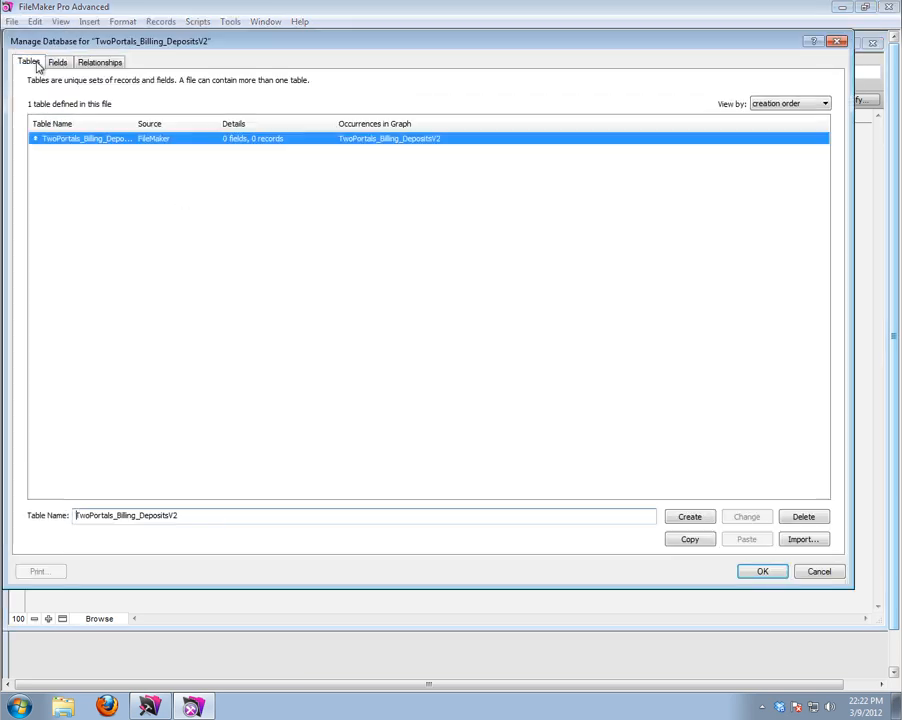
pyautogui.click(185, 519)
pyautogui.moveTo(185, 519); pyautogui.dragTo(4, 507)
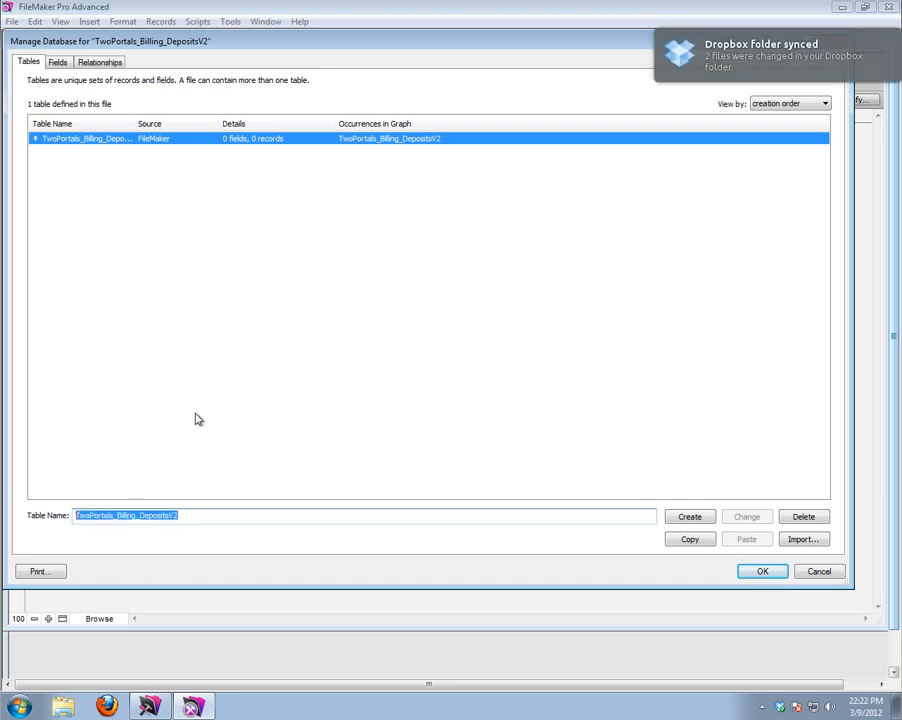
pyautogui.write('Cli')
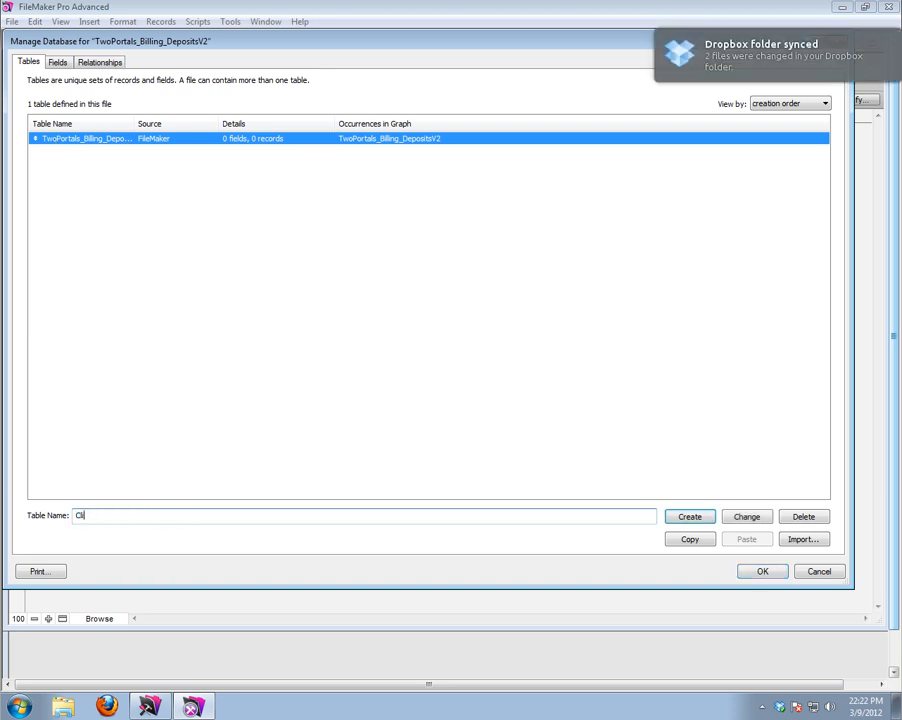
pyautogui.write('nents')
pyautogui.press('Return')
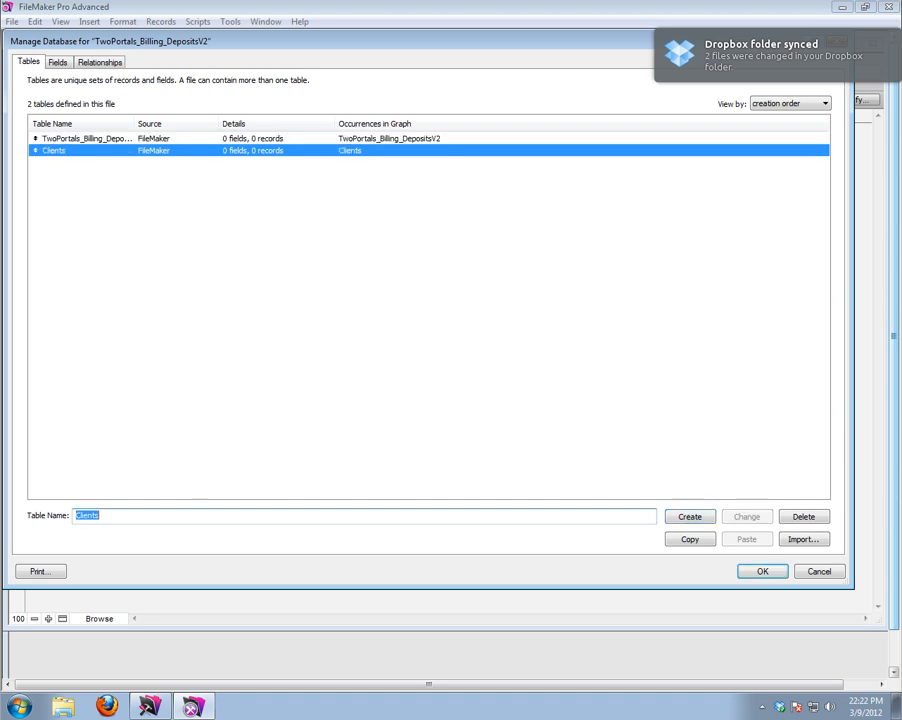
# Create two more tables named Billing and Deposits
pyautogui.write('Billing')
pyautogui.press('Return')
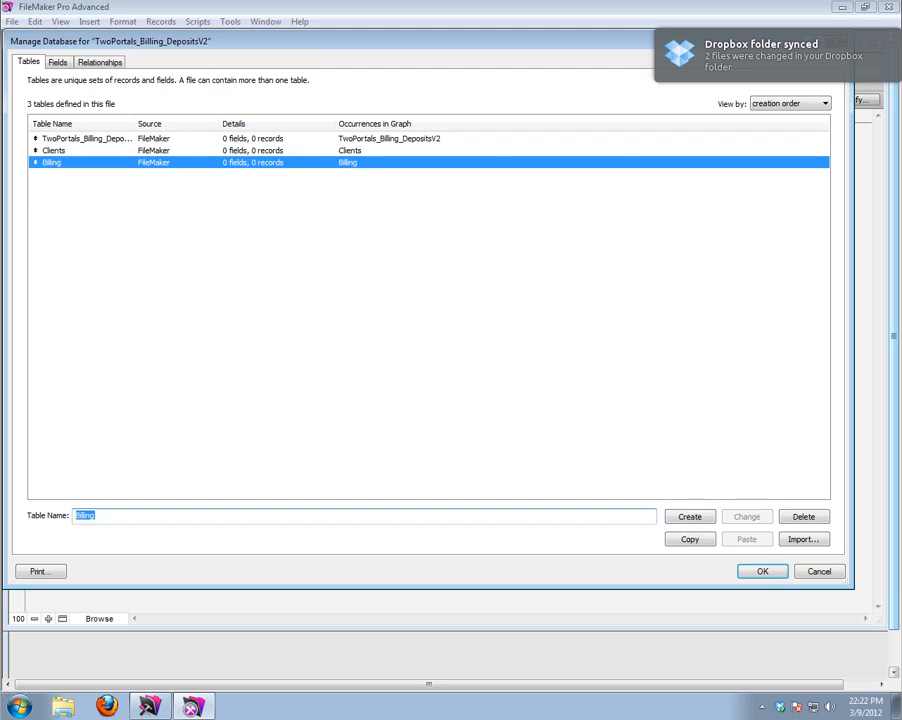
pyautogui.write('Deposits')
pyautogui.press('Return')
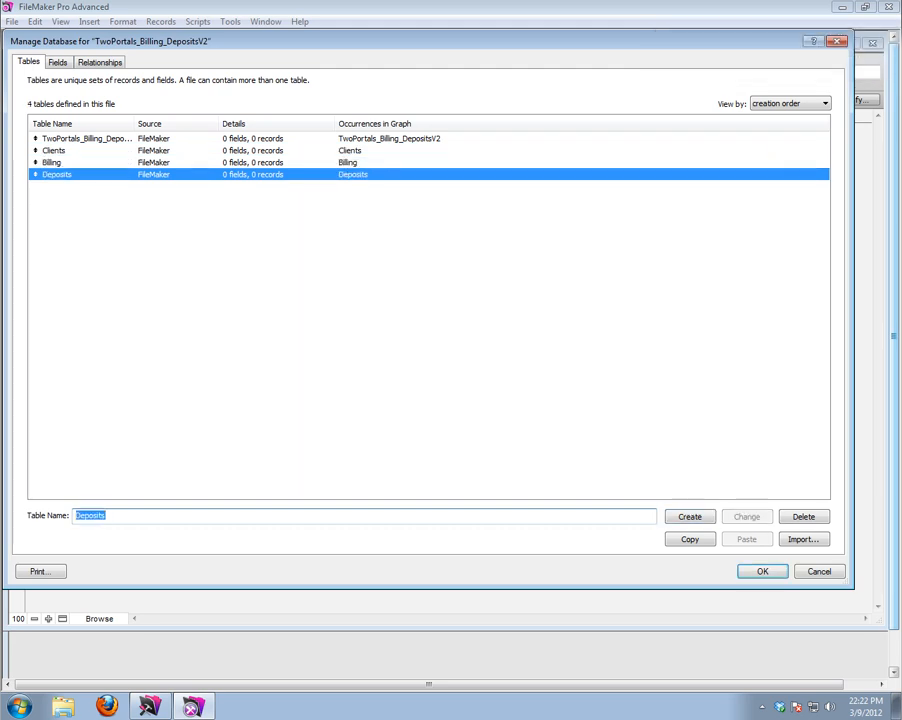
# Delete the default TwoPortals_Billing_DepositsV2 table together with its occurrences in the relationships graph
pyautogui.click(112, 139)
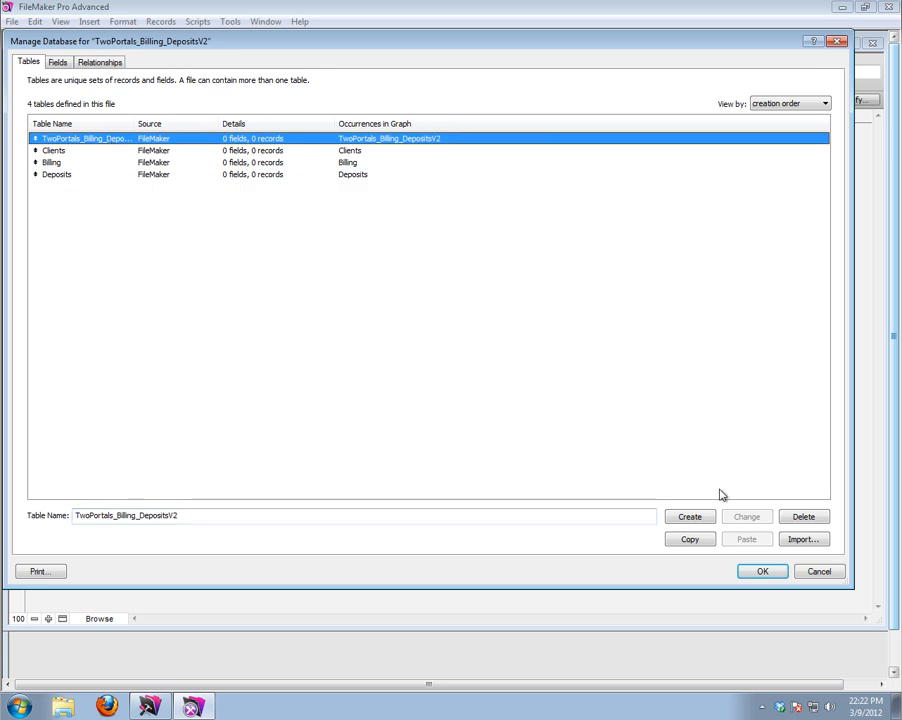
pyautogui.click(800, 517)
pyautogui.click(341, 316)
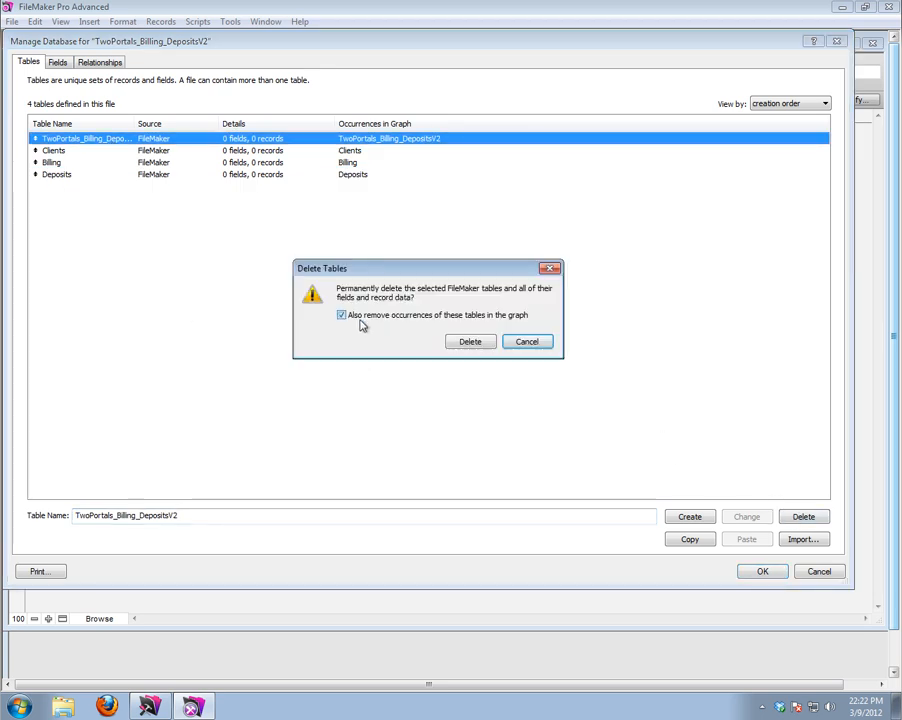
pyautogui.click(470, 342)
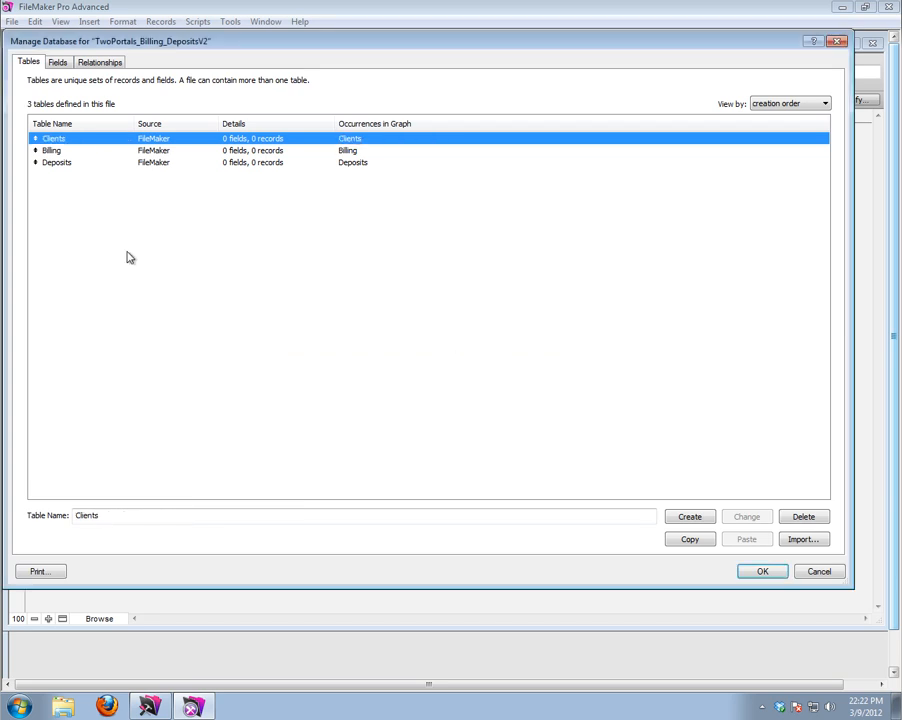
# Add a number field named Id to the Clients table and make it auto-enter a serial number
pyautogui.click(58, 63)
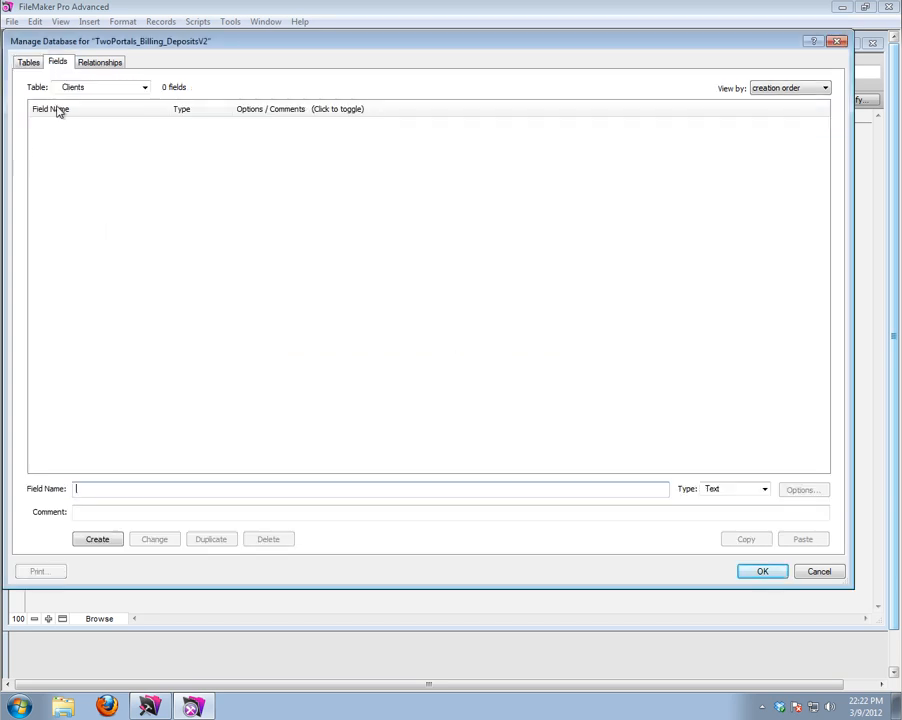
pyautogui.write('Id')
pyautogui.press('Tab')
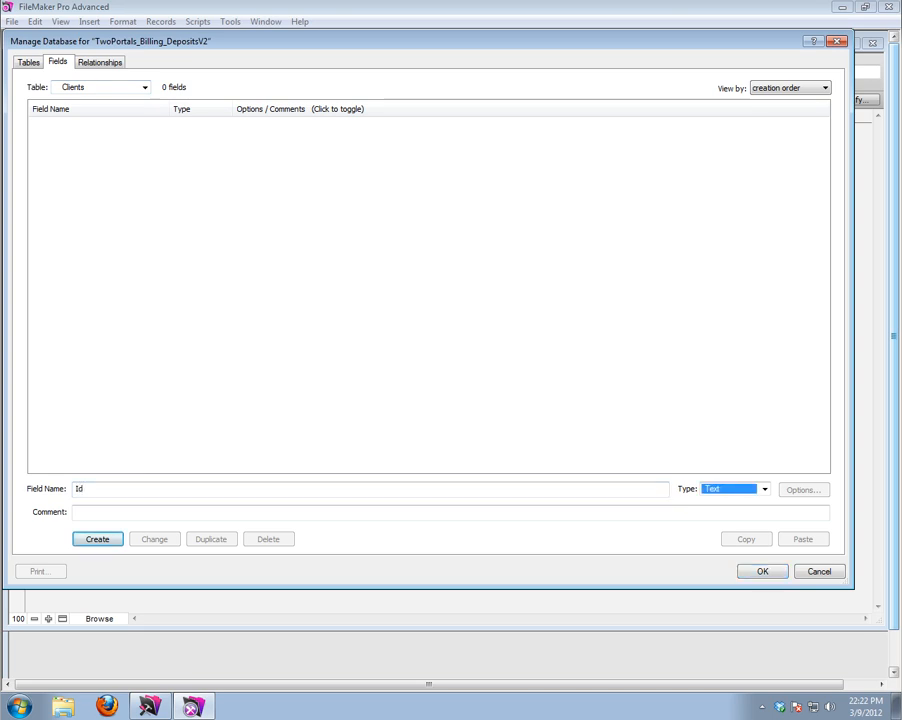
pyautogui.press('Return')
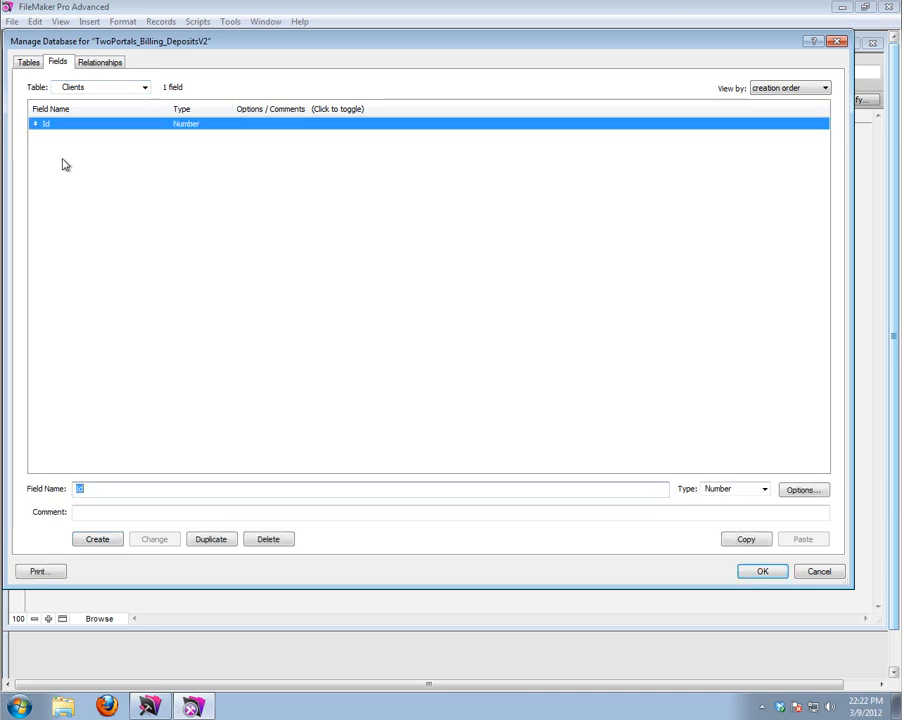
pyautogui.doubleClick(143, 125)
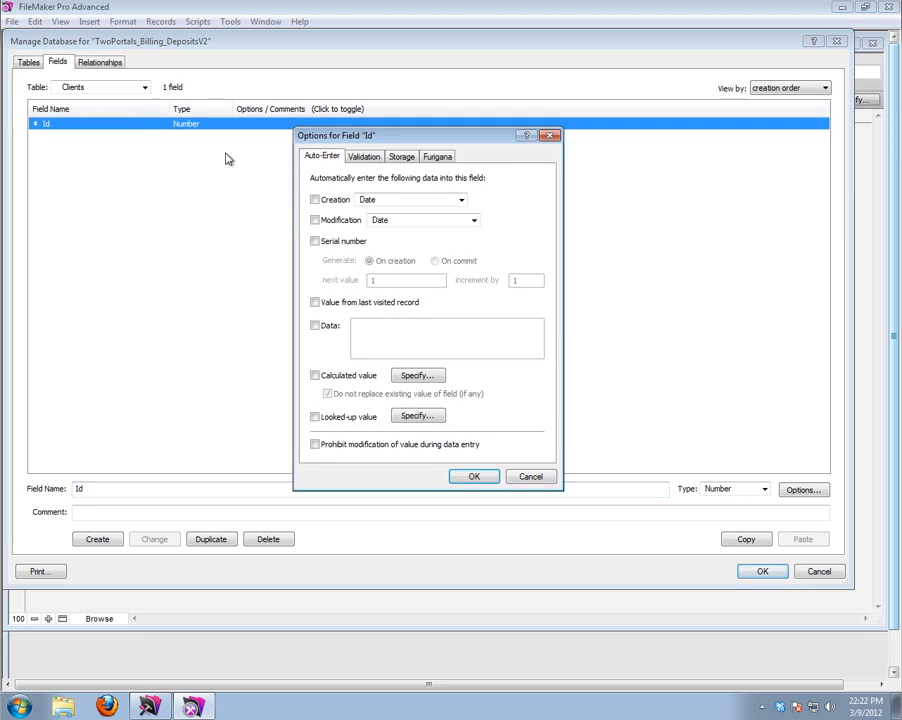
pyautogui.click(315, 241)
pyautogui.click(462, 477)
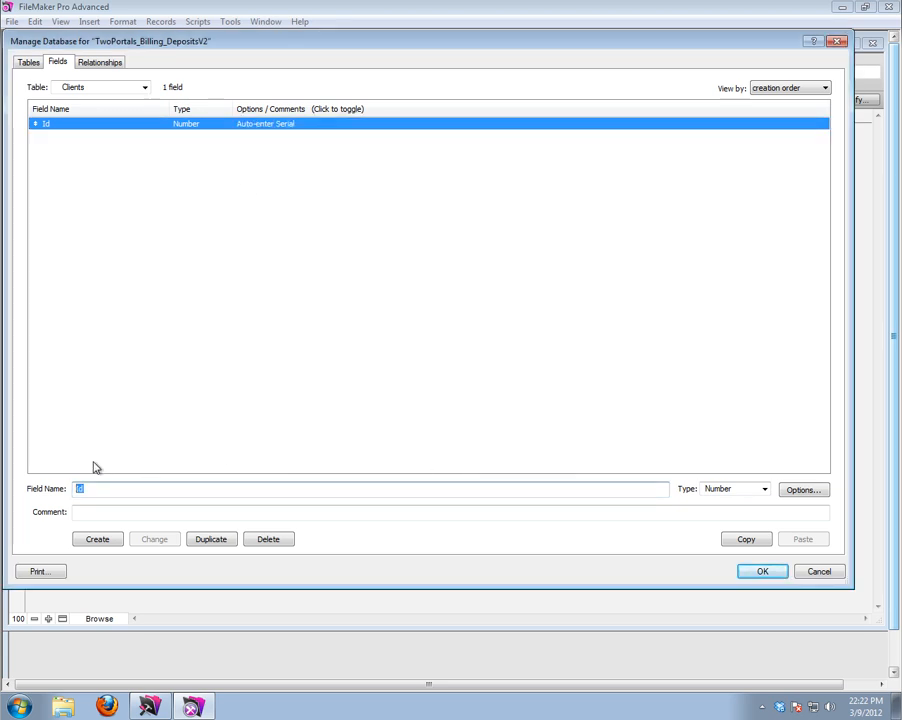
# Add two text fields named FirstName and LastName to the Clients table
pyautogui.write('FirstName')
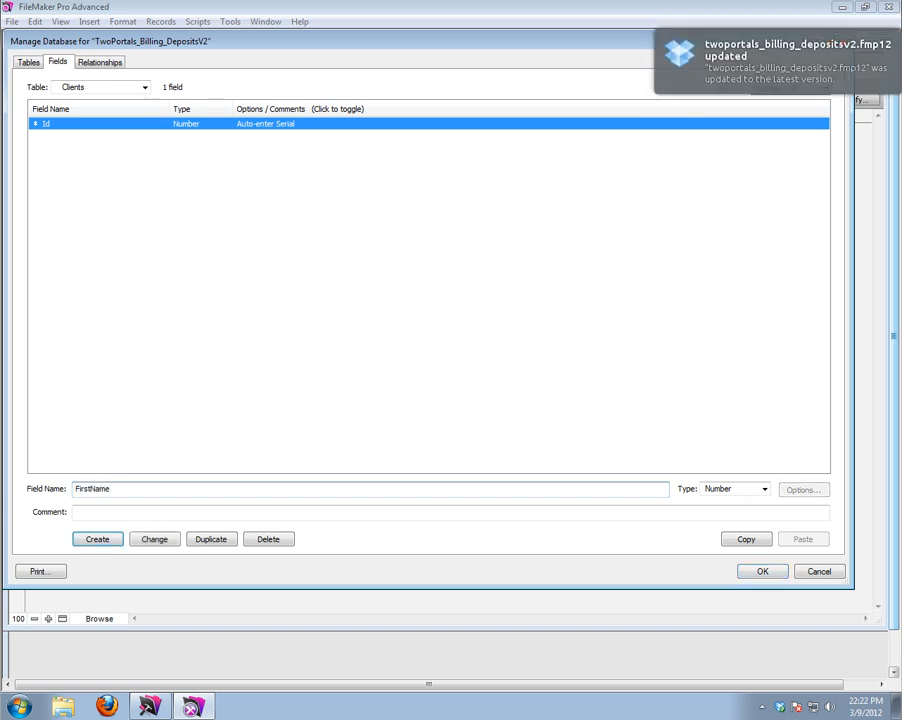
pyautogui.press('Tab')
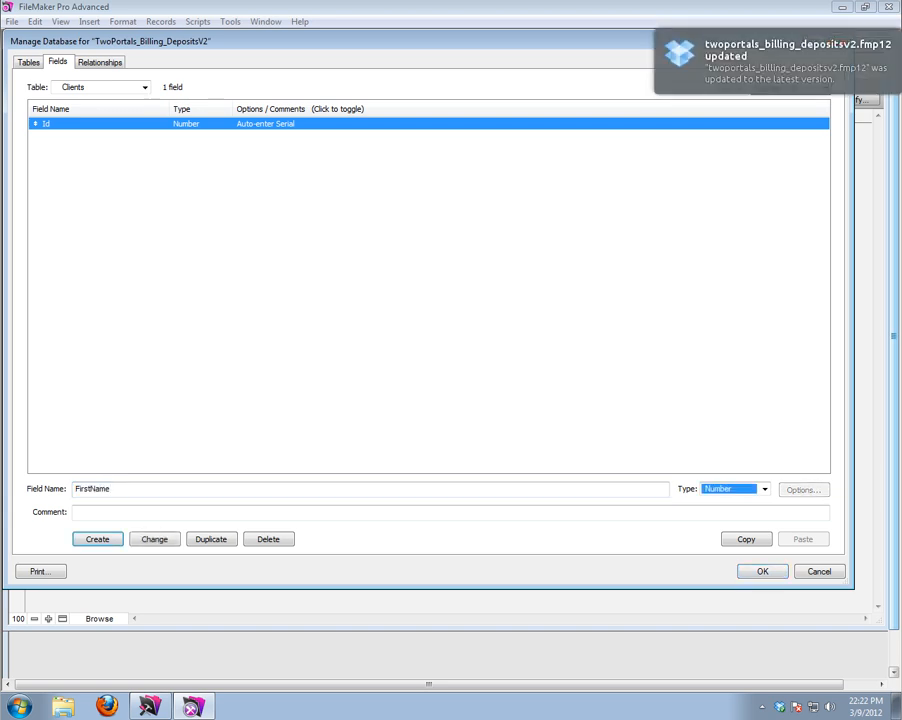
pyautogui.press('t')
pyautogui.press('t')
pyautogui.press('Return')
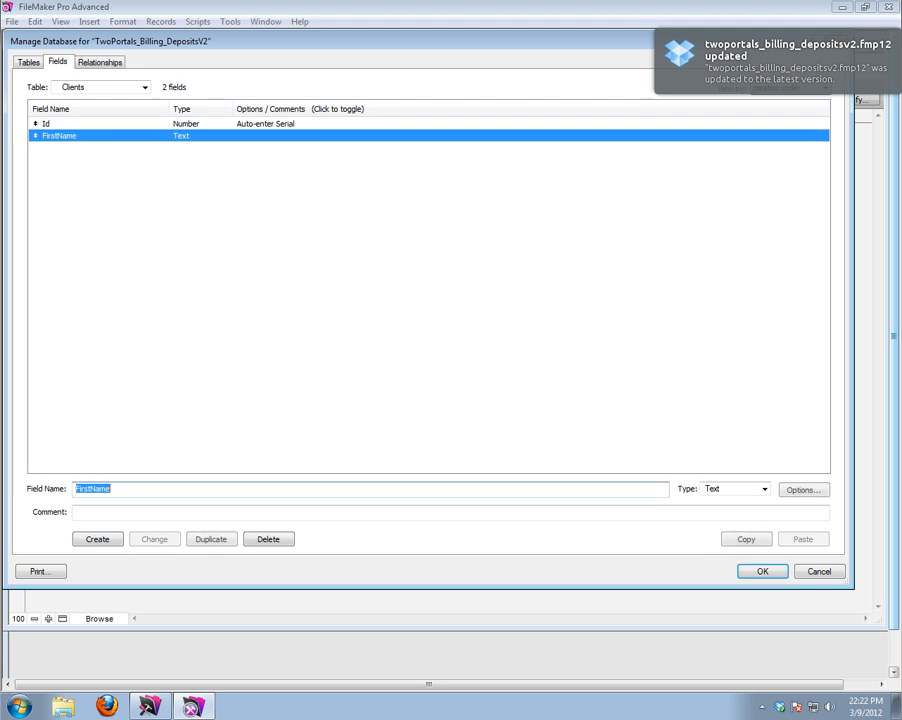
pyautogui.write('Last')
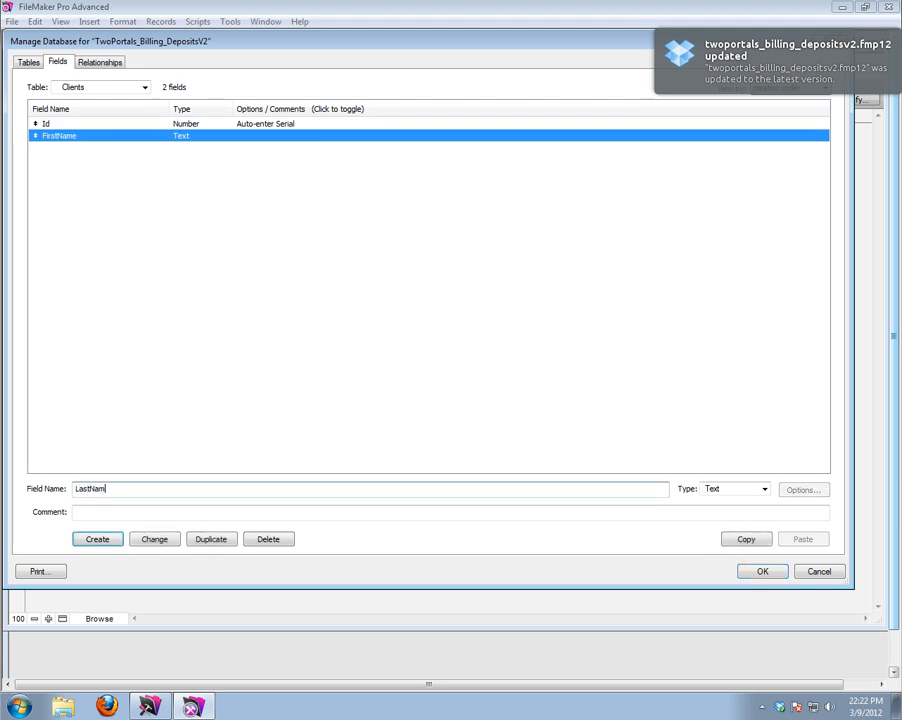
pyautogui.press('Tab')
pyautogui.press('Return')
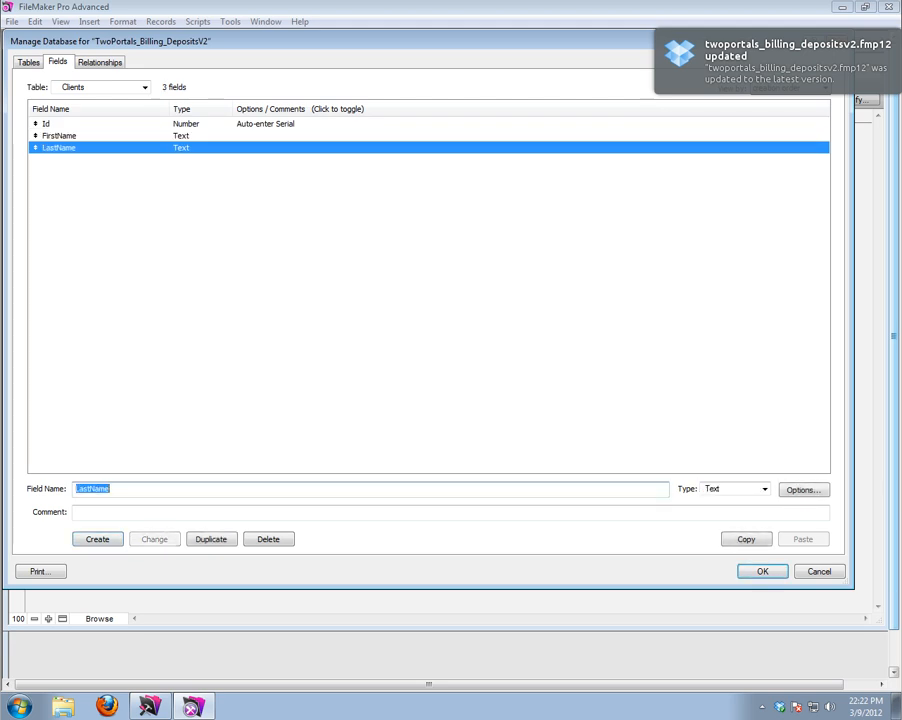
# Add a calculation field named c_FullName to the Clients table
pyautogui.write('c_')
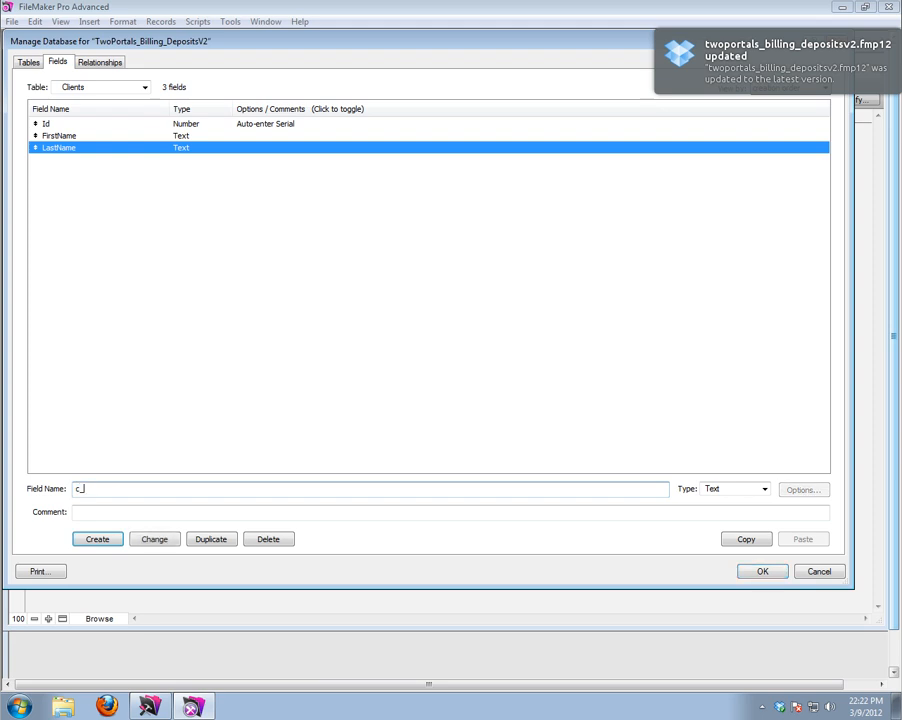
pyautogui.write('FullName')
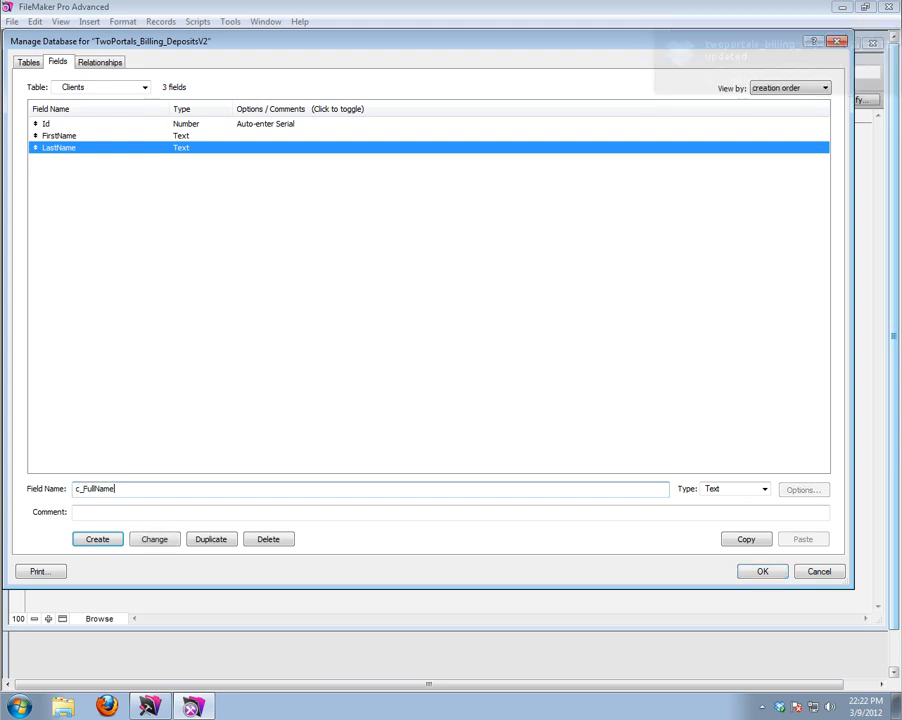
pyautogui.press('Tab')
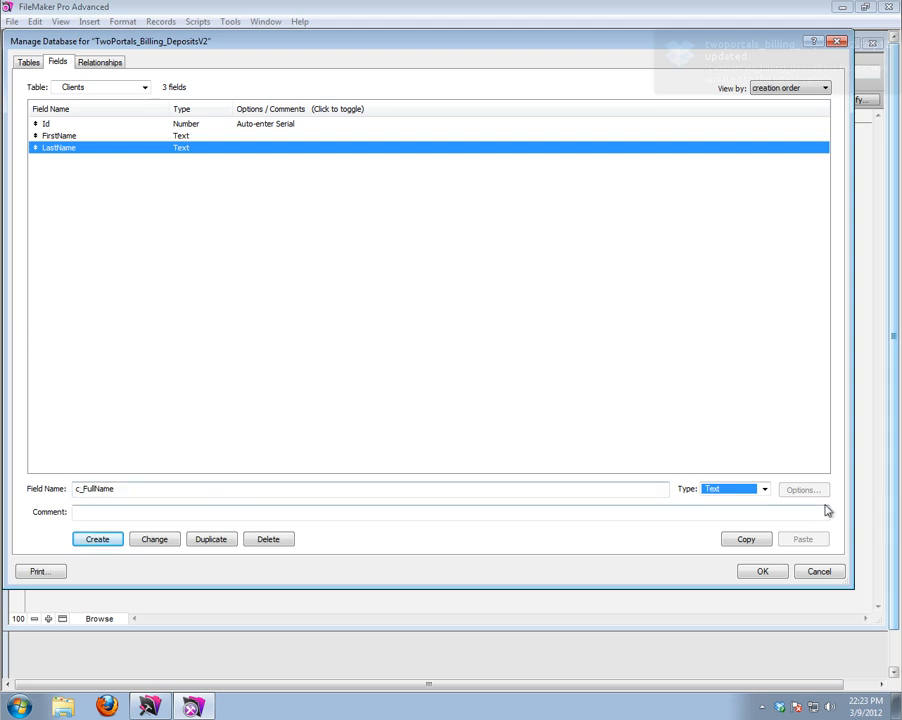
pyautogui.click(764, 489)
pyautogui.click(722, 560)
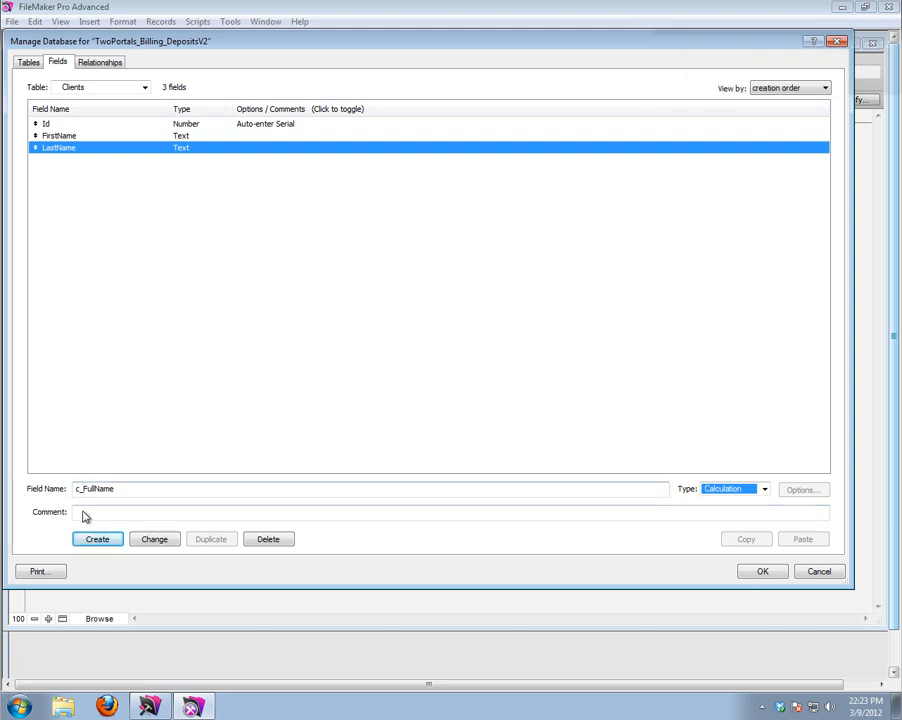
pyautogui.click(101, 540)
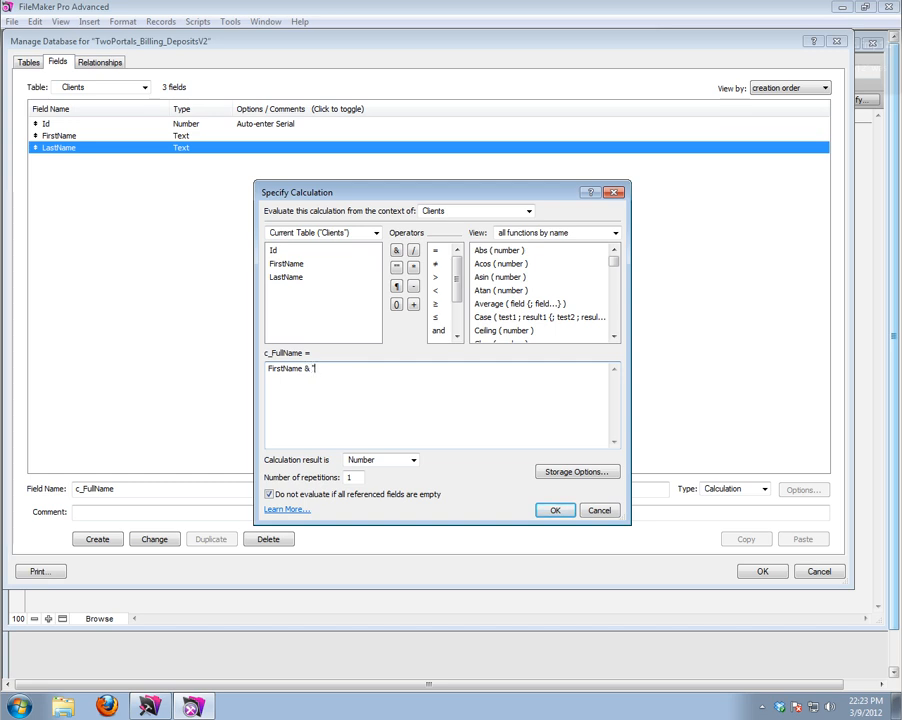
# Define the c_FullName calculation as FirstName & " " & LastName with a Text result
pyautogui.write('"')
pyautogui.doubleClick(296, 278)
pyautogui.click(413, 459)
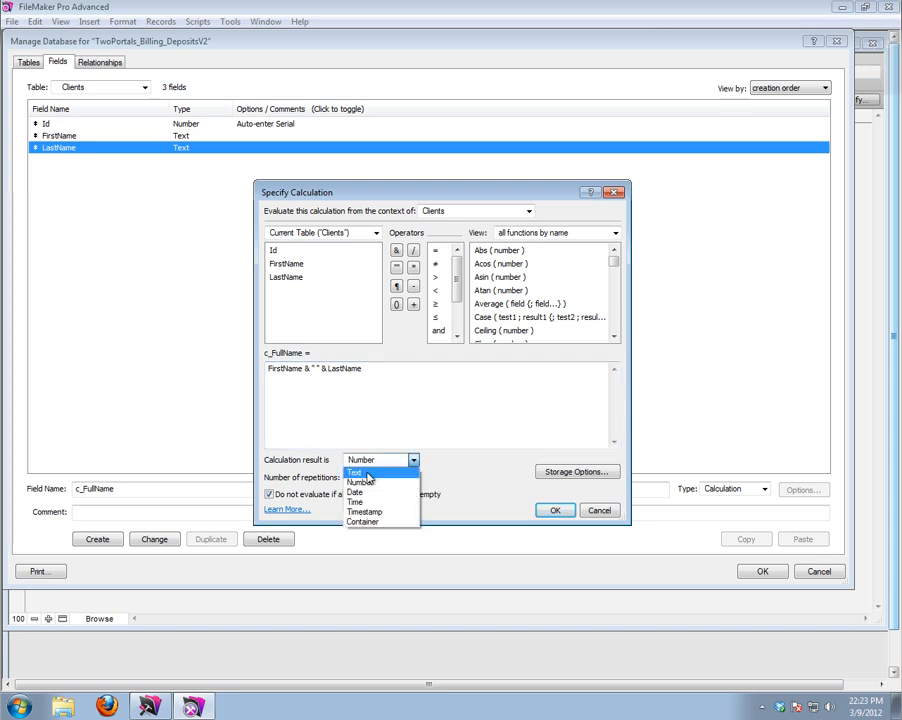
pyautogui.click(367, 474)
pyautogui.click(550, 511)
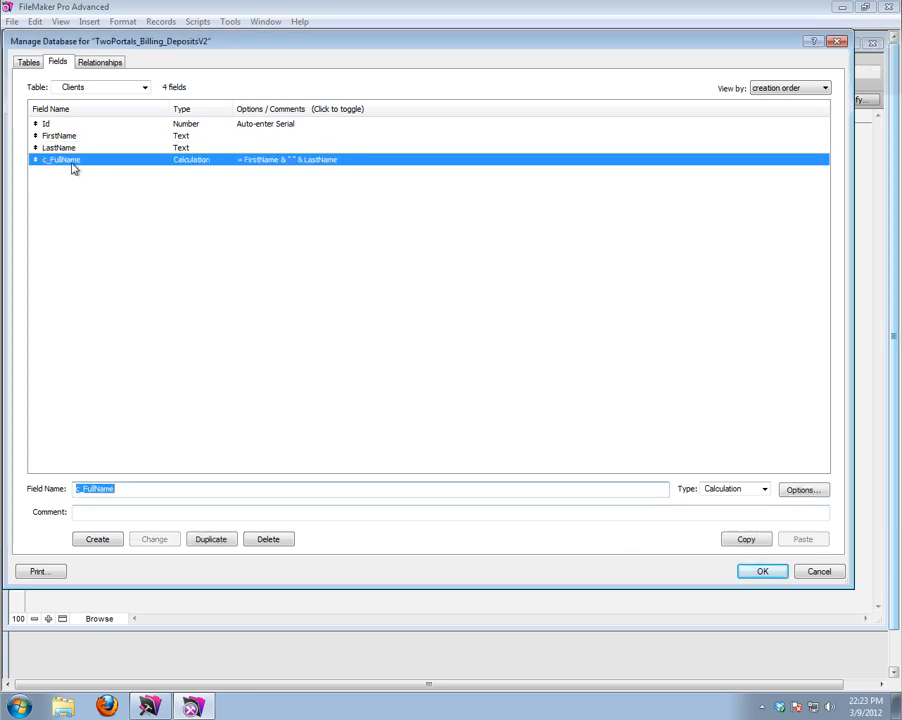
# Add a number field named Id to the Billing table and make it auto-enter a serial number
pyautogui.click(94, 88)
pyautogui.click(86, 116)
pyautogui.click(87, 486)
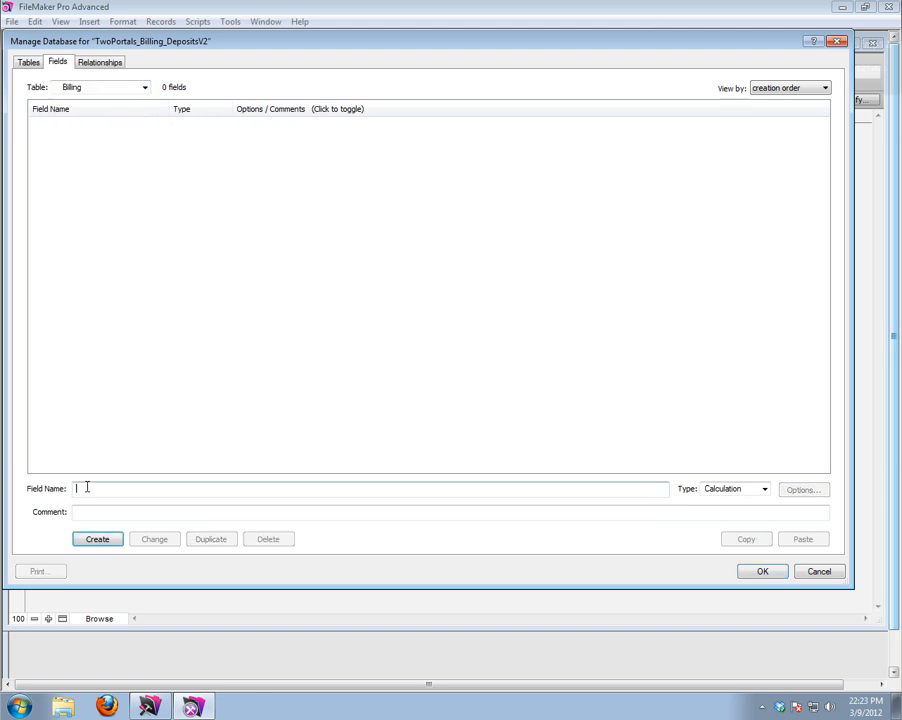
pyautogui.write('Id')
pyautogui.press('Tab')
pyautogui.press('n')
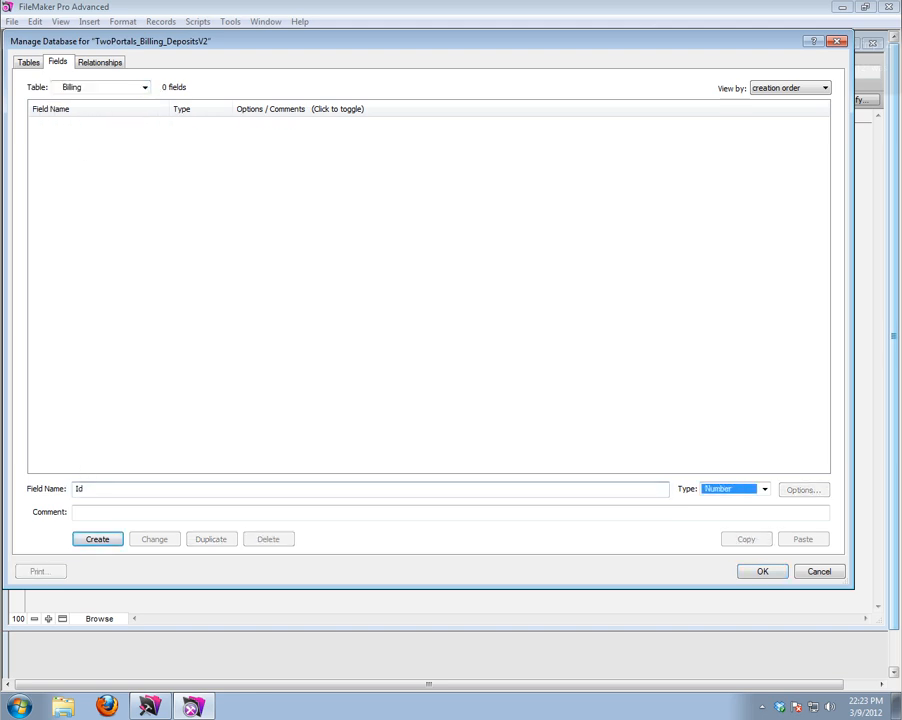
pyautogui.press('Return')
pyautogui.doubleClick(99, 131)
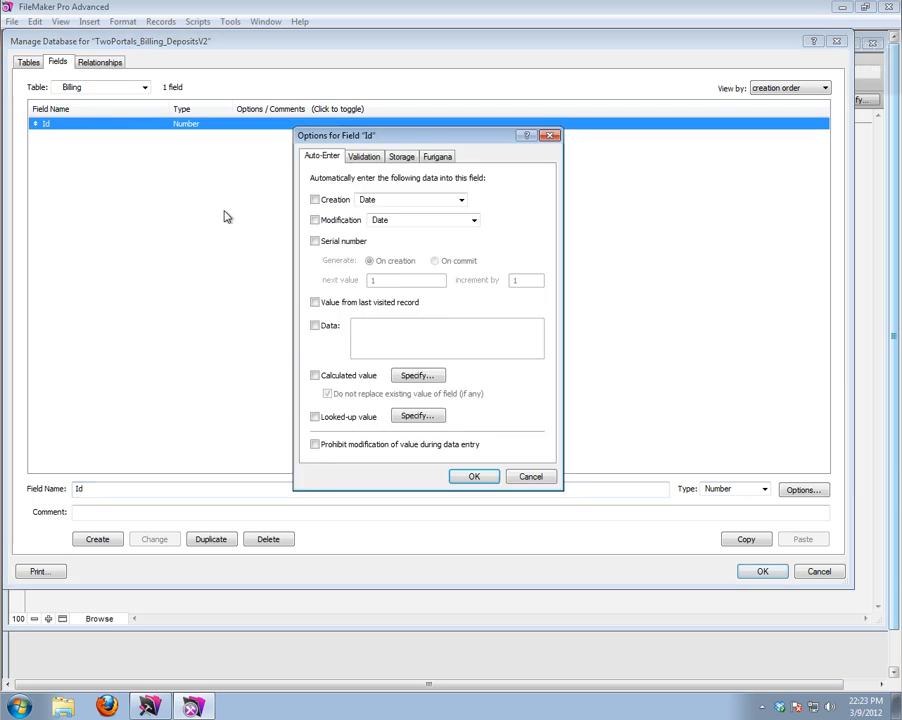
pyautogui.click(314, 241)
pyautogui.click(474, 476)
# Add a number field named ClientIdFk to the Billing table
pyautogui.moveTo(139, 492); pyautogui.dragTo(58, 478)
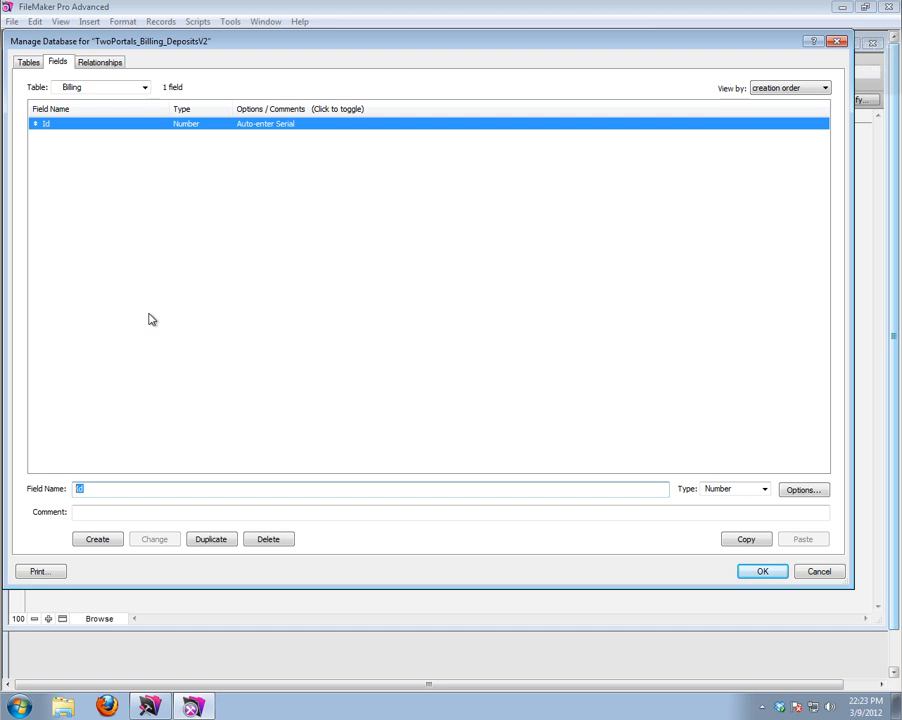
pyautogui.write('ClinetIdFk')
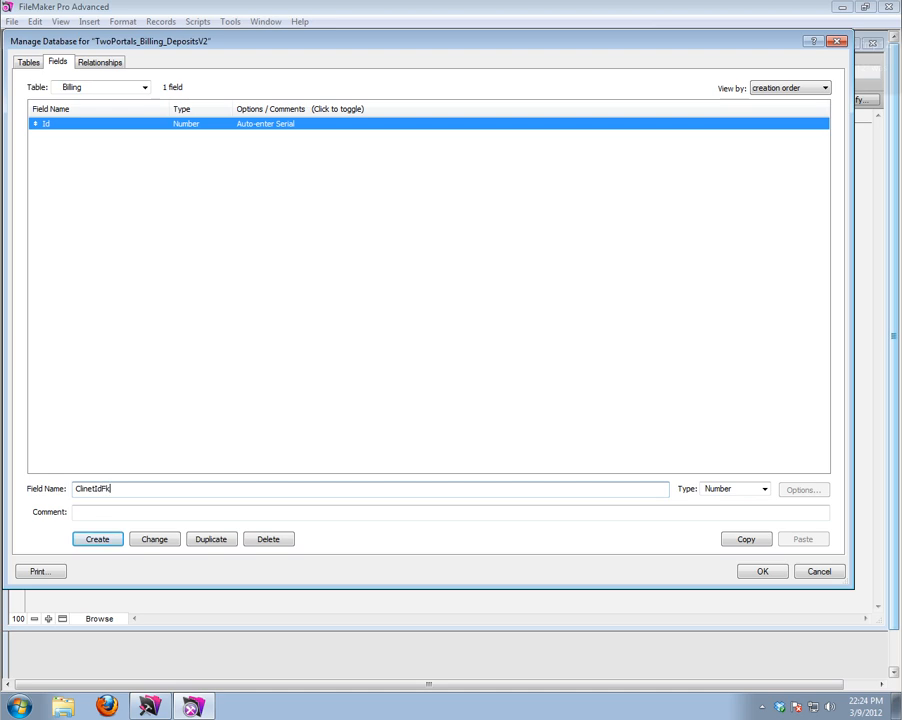
pyautogui.click(88, 488)
pyautogui.press('Delete')
pyautogui.press('Left')
pyautogui.write('e')
pyautogui.press('Tab')
pyautogui.press('Return')
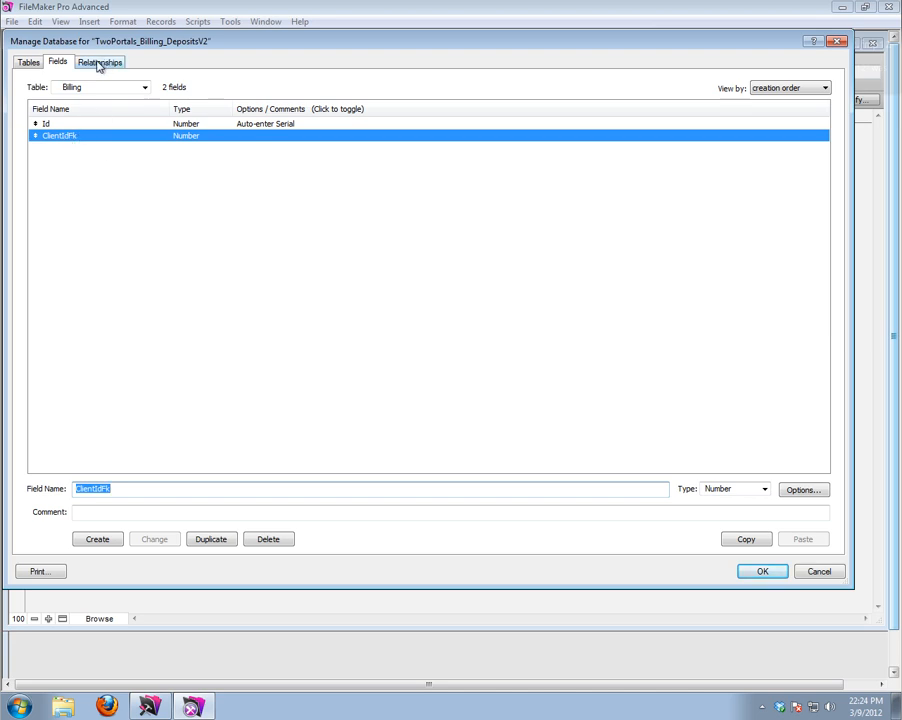
# Add a field named Date with the Date type to the Billing table
pyautogui.click(129, 491)
pyautogui.doubleClick(129, 491)
pyautogui.write('Date')
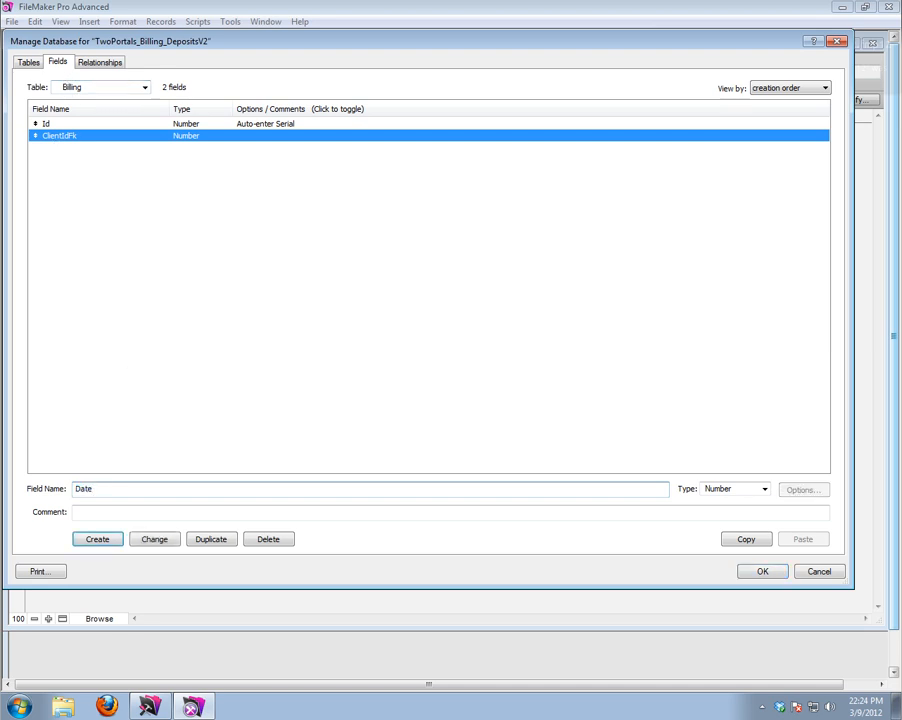
pyautogui.press('Tab')
pyautogui.press('d')
pyautogui.press('Return')
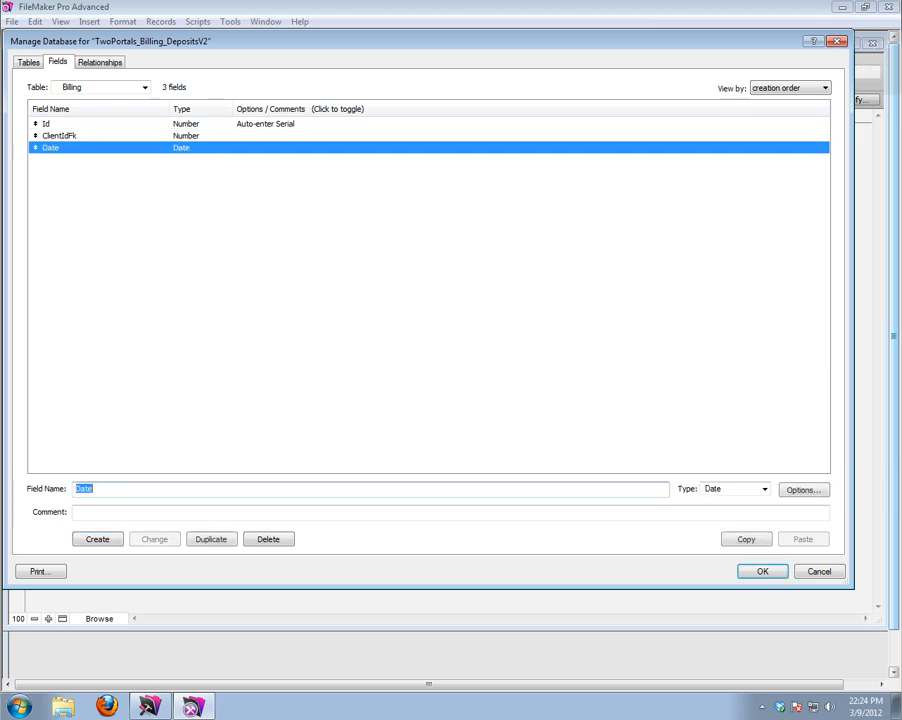
# Add a number field named TotalAmount to the Billing table
pyautogui.write('Tio')
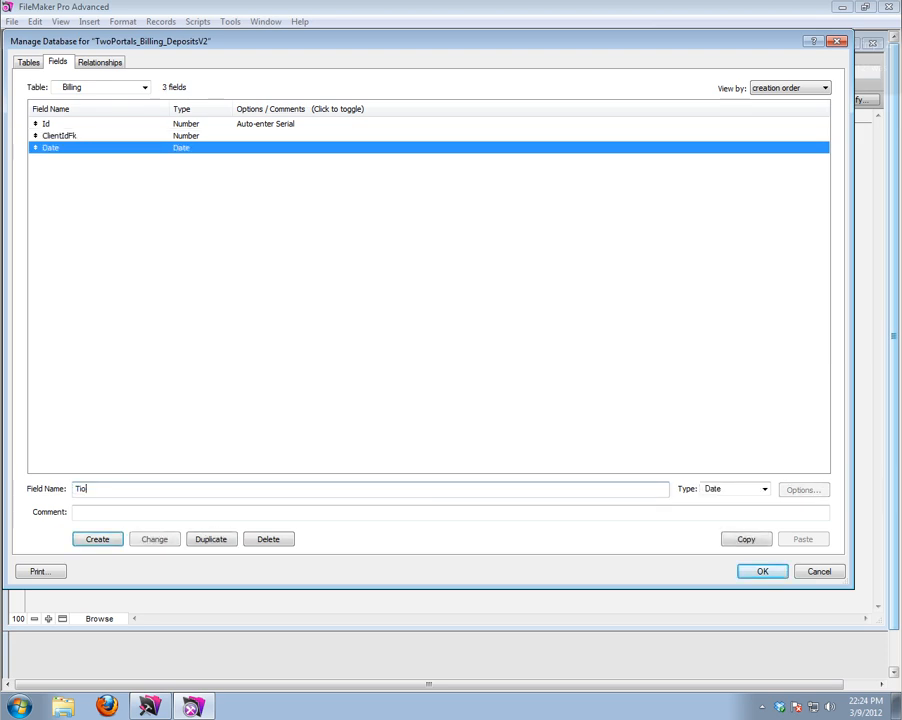
pyautogui.write('talAmount,')
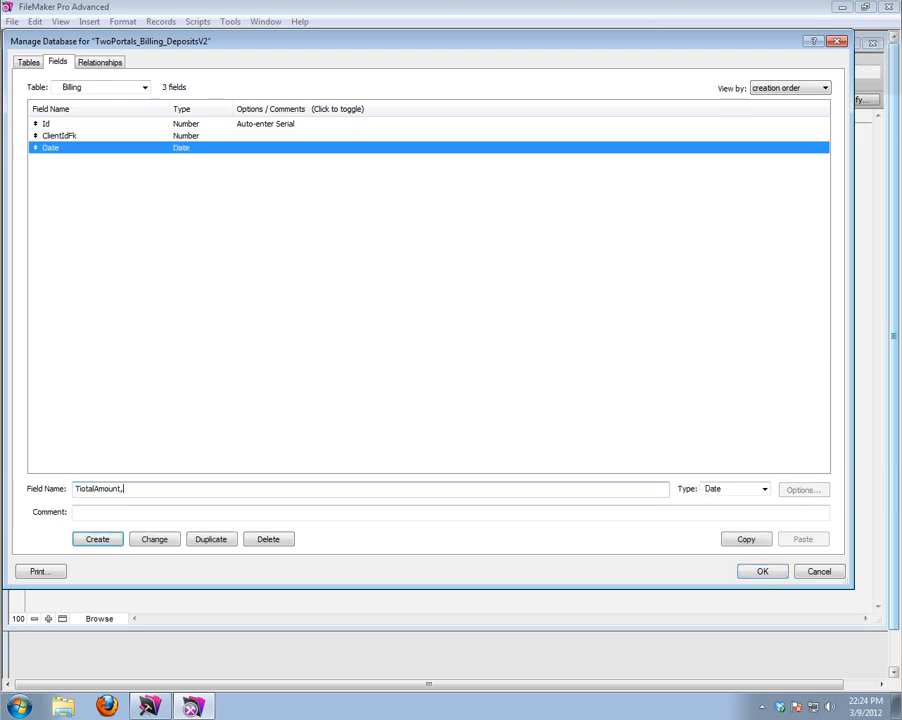
pyautogui.click(78, 489)
pyautogui.press('Delete')
pyautogui.press('Tab')
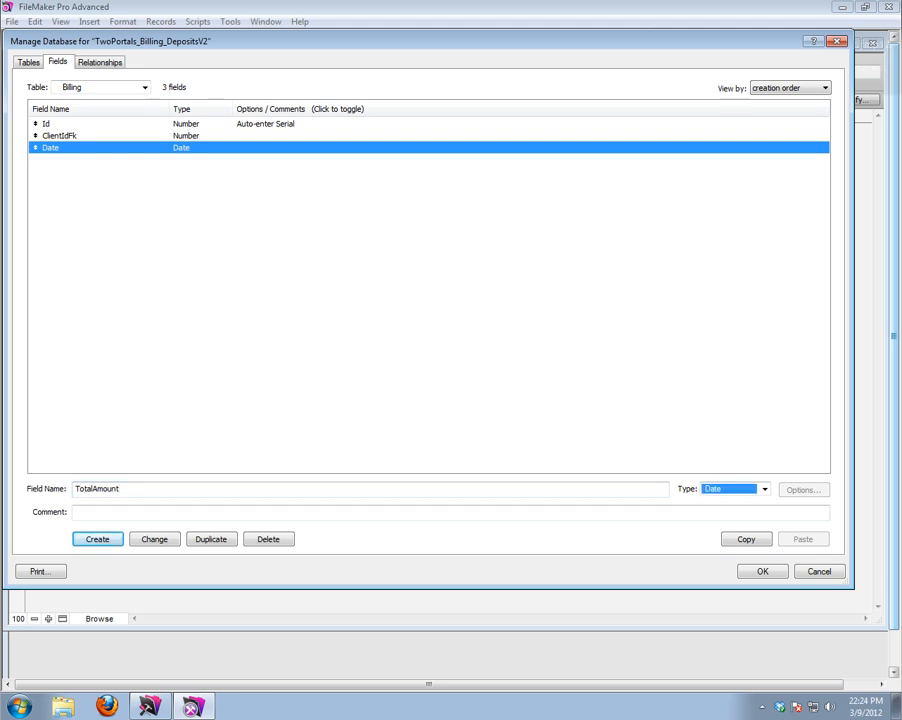
pyautogui.press('n')
pyautogui.press('Return')
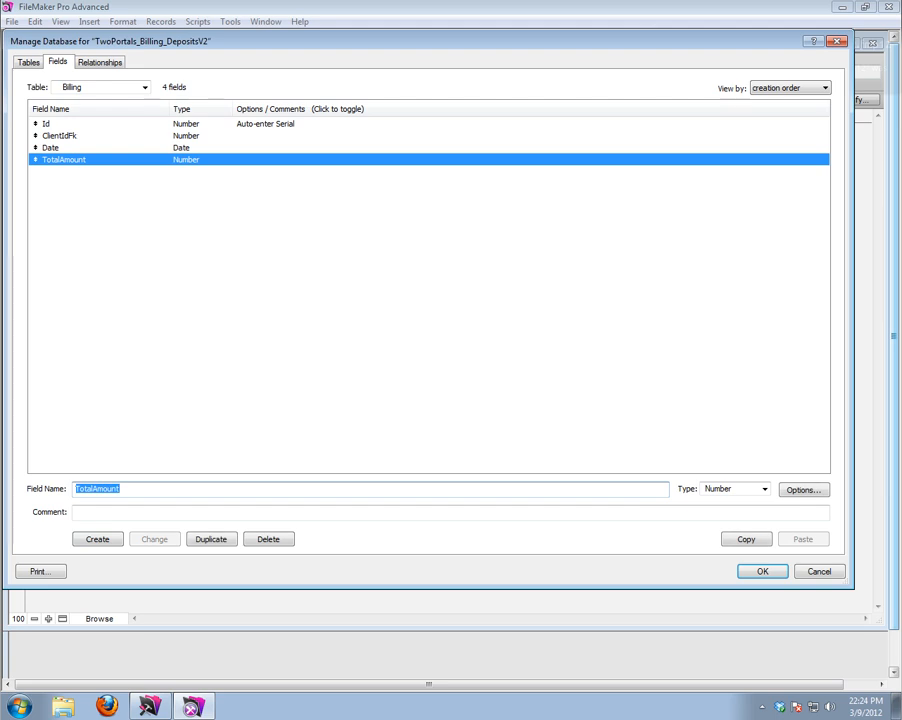
# Add a text field named MarkAsComplete to the Billing table
pyautogui.write('M')
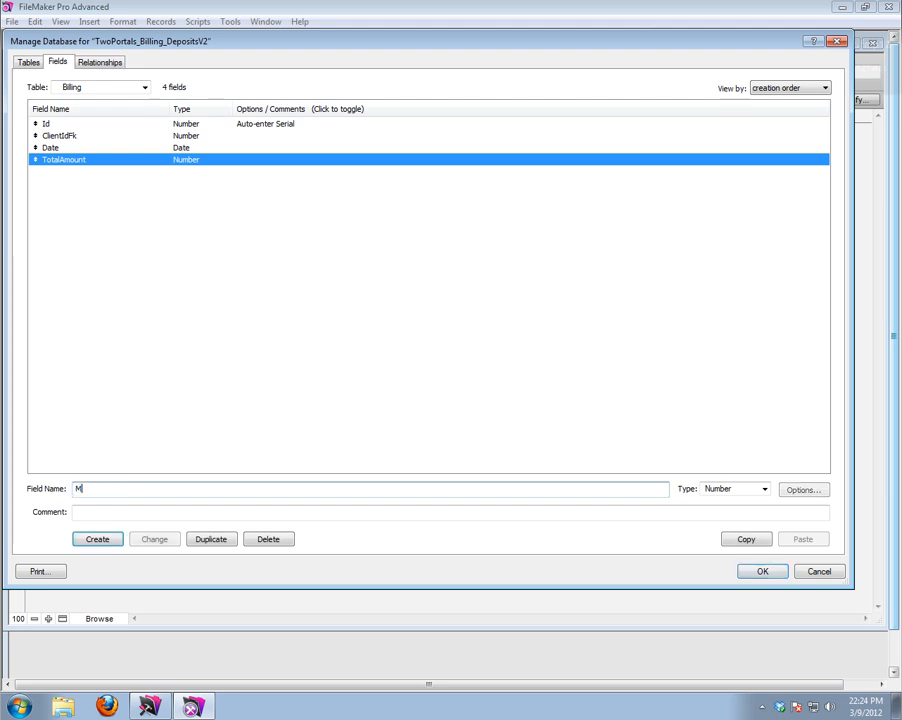
pyautogui.write('arkAsComplete')
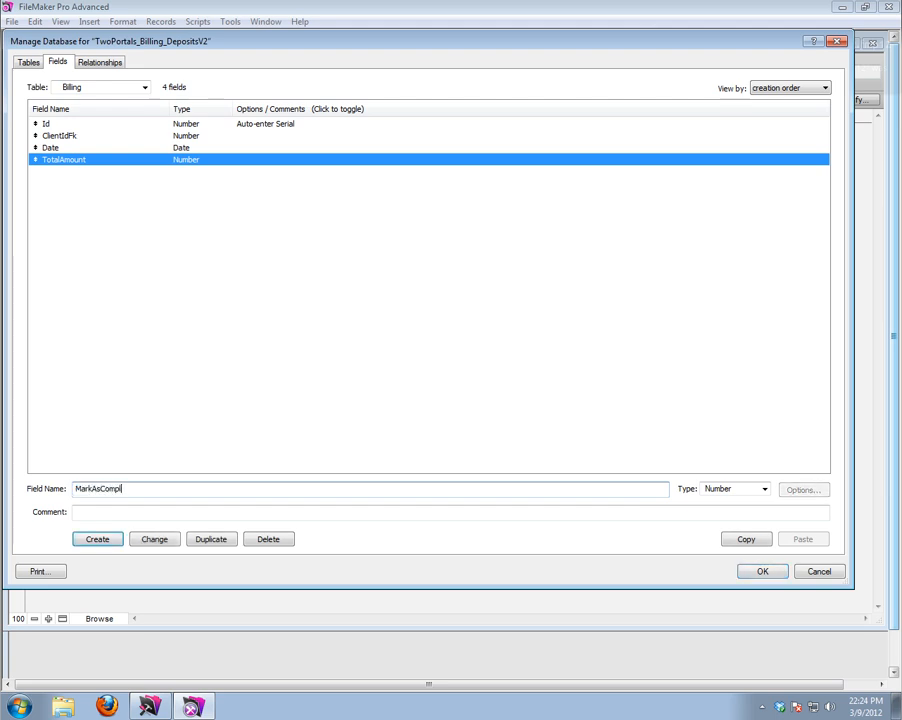
pyautogui.press('Tab')
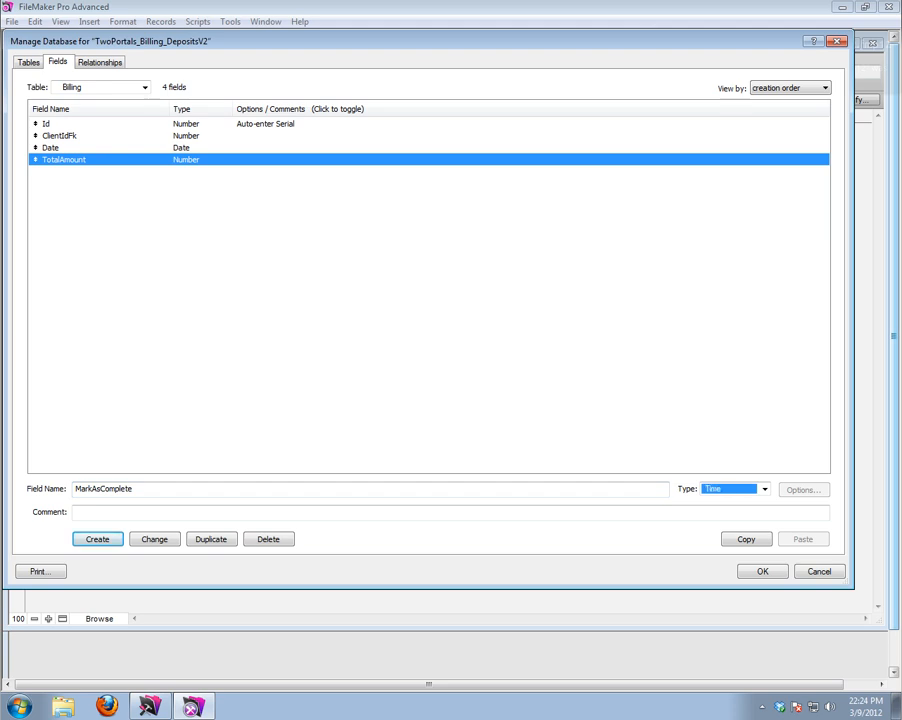
pyautogui.press('t')
pyautogui.press('t')
pyautogui.press('t')
pyautogui.press('Return')
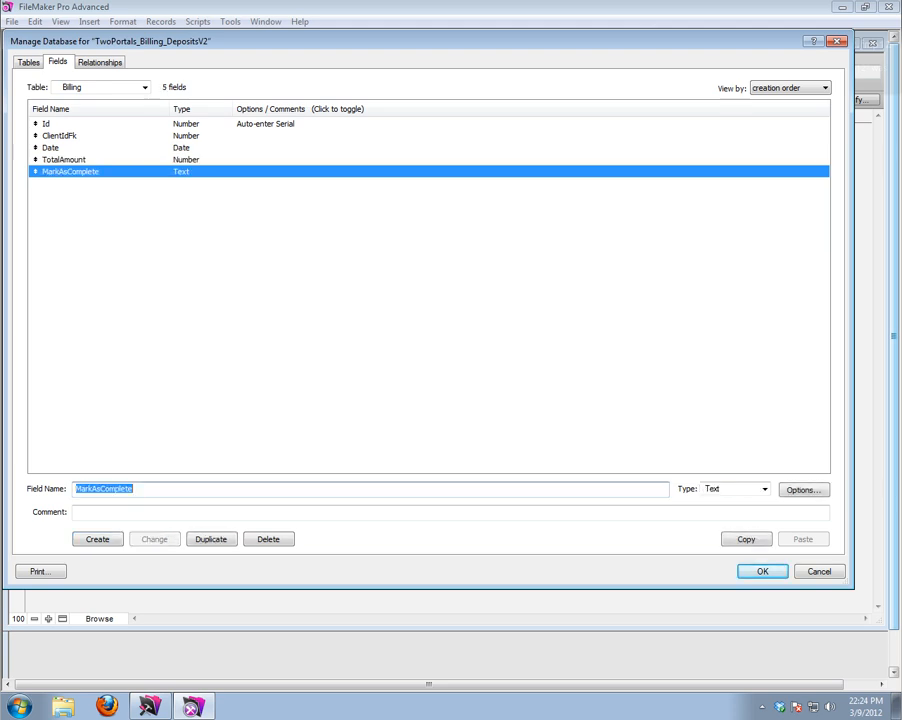
# Add a number field named AmountRemaining to the Billing table
pyautogui.write('AmountRemaining')
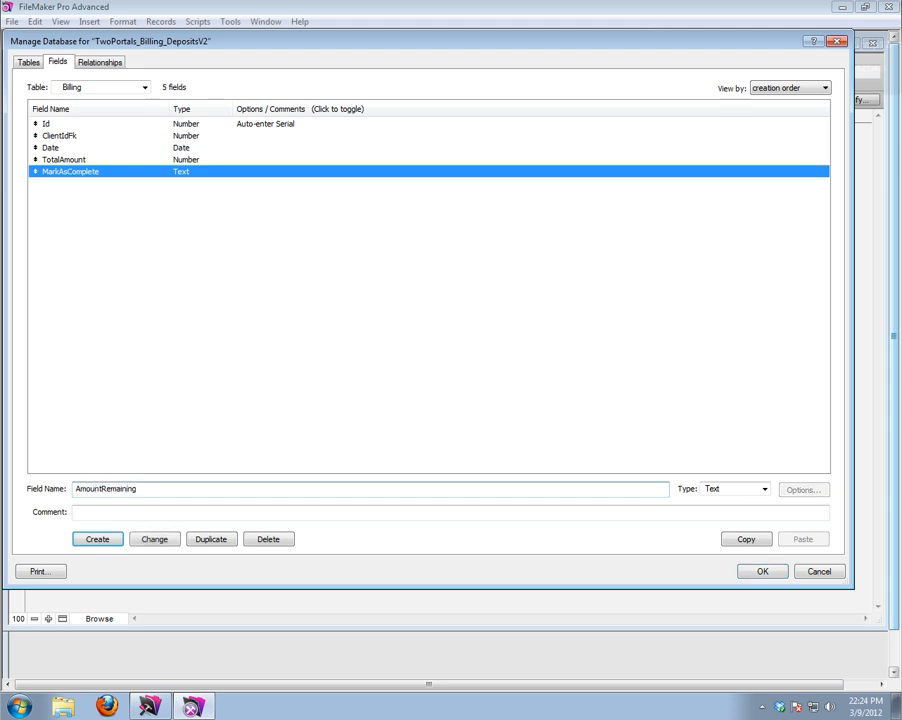
pyautogui.press('Tab')
pyautogui.press('n')
pyautogui.press('Return')
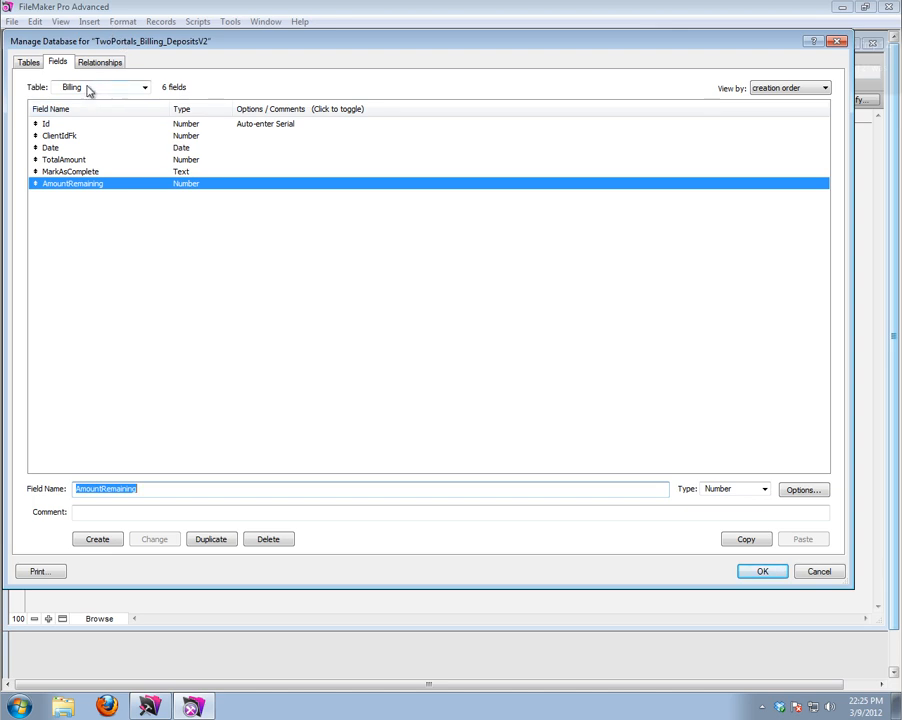
# Add a number field named Id to the Deposits table and make it auto-enter a serial number
pyautogui.click(88, 91)
pyautogui.click(82, 131)
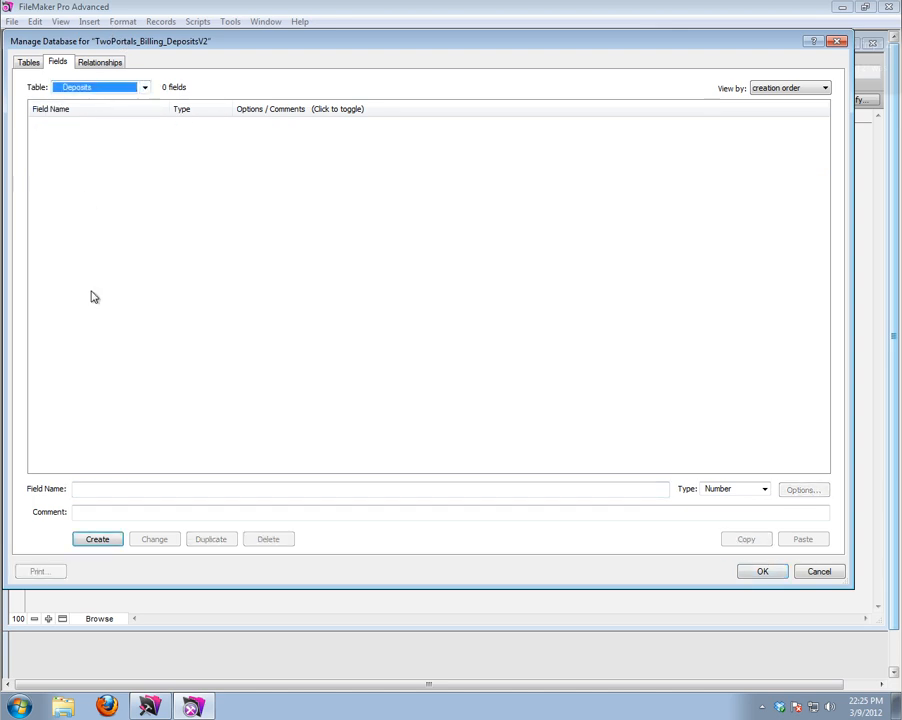
pyautogui.click(98, 488)
pyautogui.write('Id')
pyautogui.press('Tab')
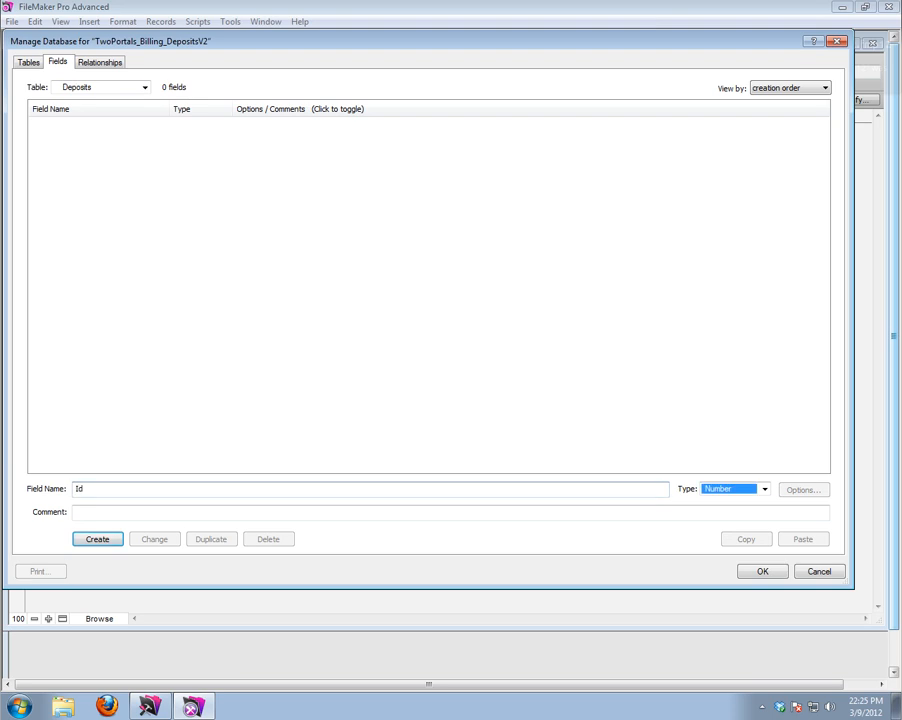
pyautogui.press('Return')
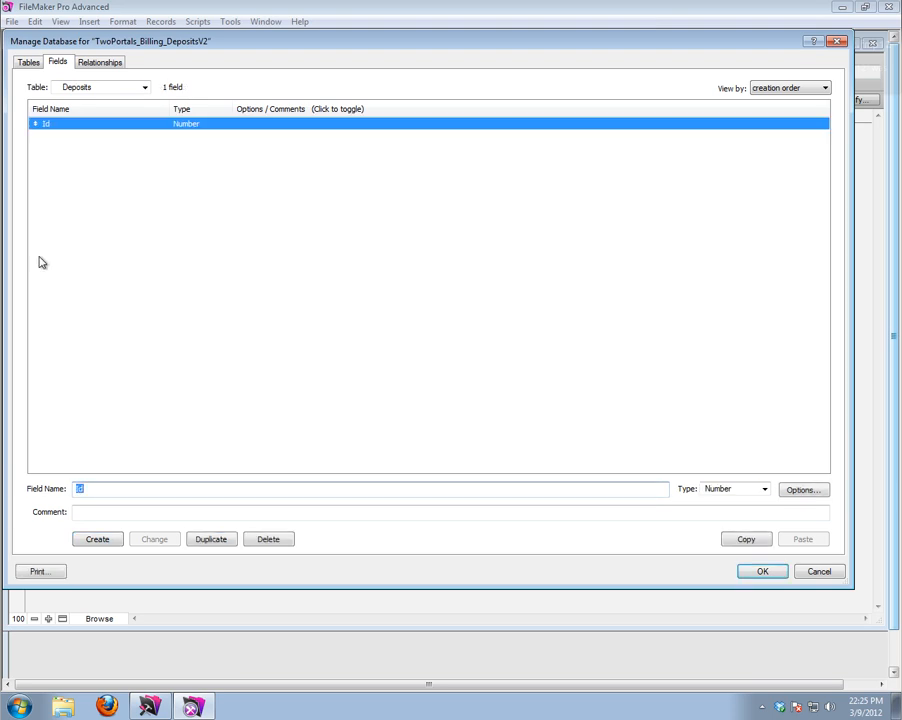
pyautogui.doubleClick(141, 126)
pyautogui.click(340, 241)
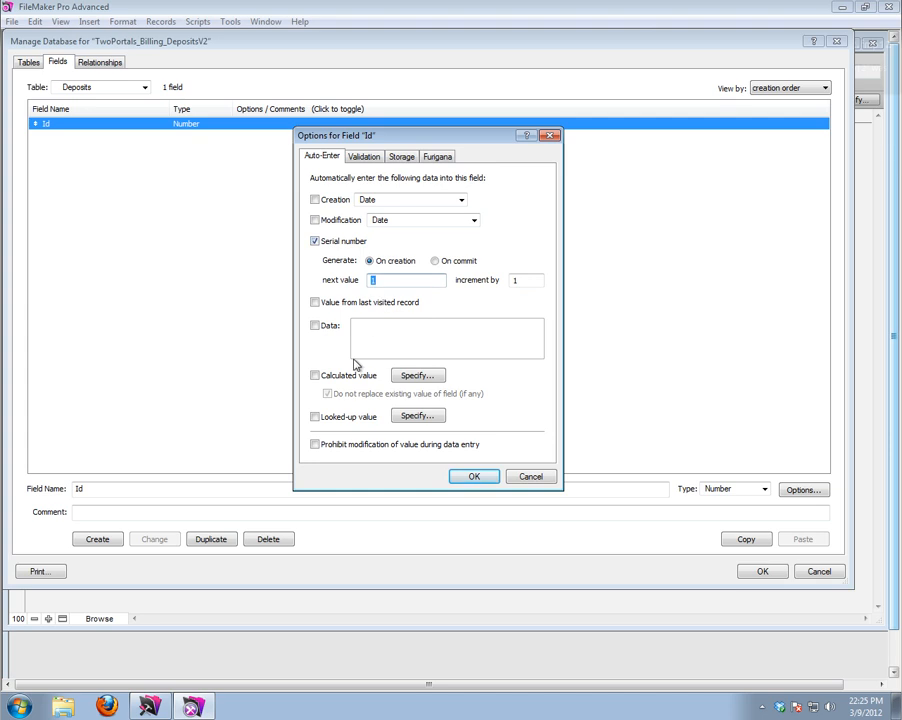
pyautogui.click(474, 478)
# Add a number field named BillingIdFk to the Deposits table
pyautogui.moveTo(110, 485); pyautogui.dragTo(68, 482)
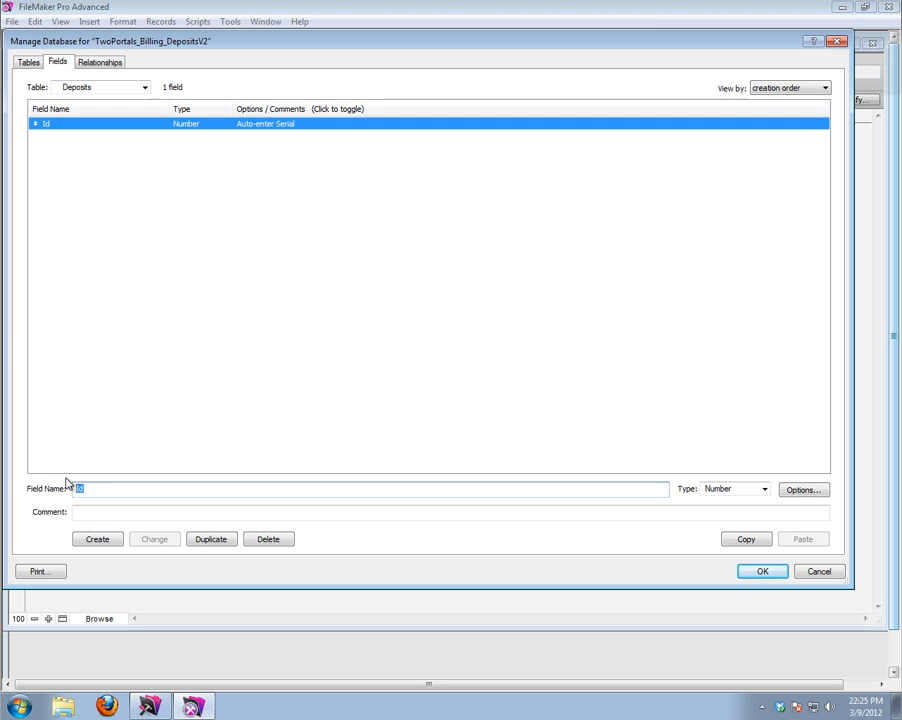
pyautogui.write('BillingIdFk')
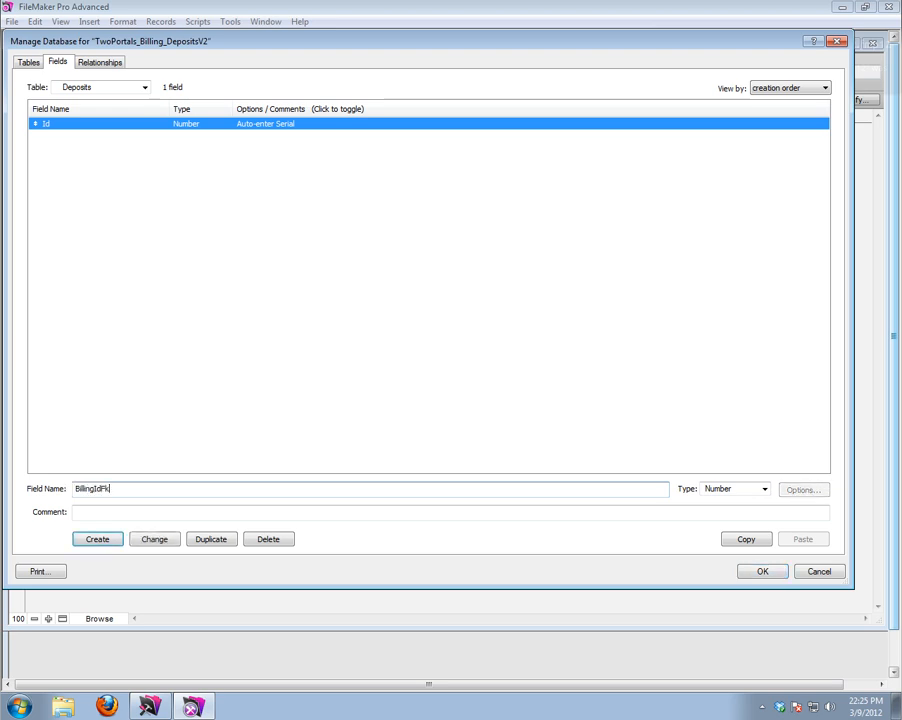
pyautogui.press('Tab')
pyautogui.press('Return')
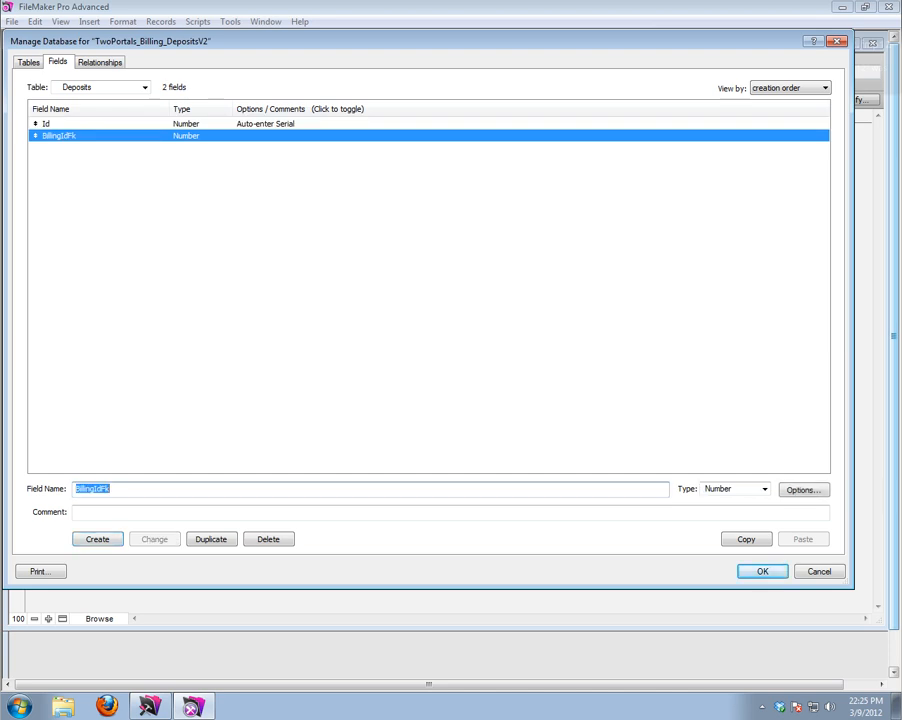
# Add a date field named CreationDate to the Deposits table
pyautogui.write('Creatio')
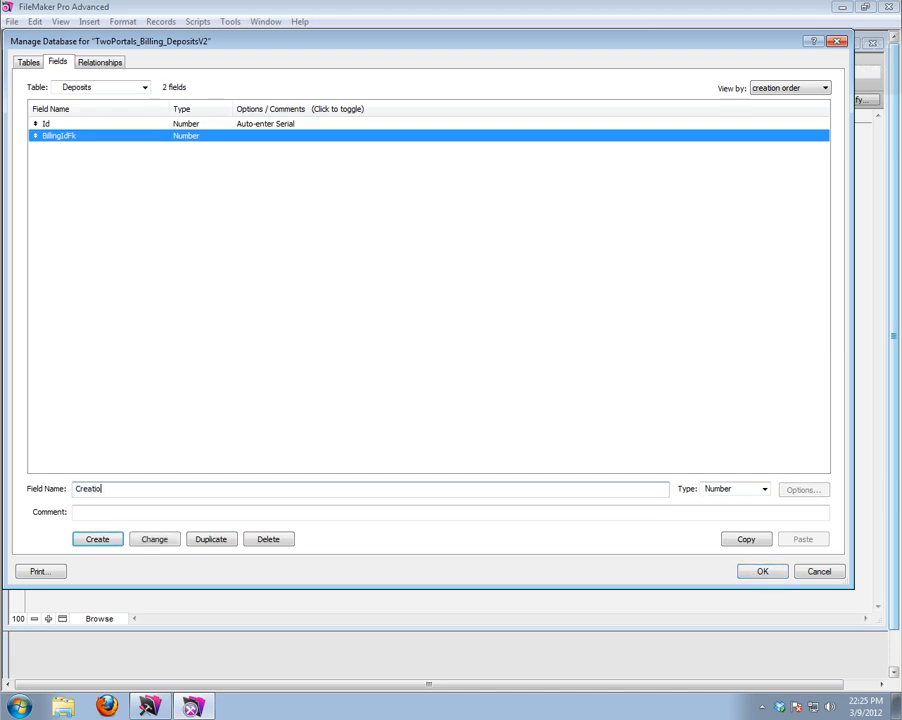
pyautogui.write('nDate')
pyautogui.press('Tab')
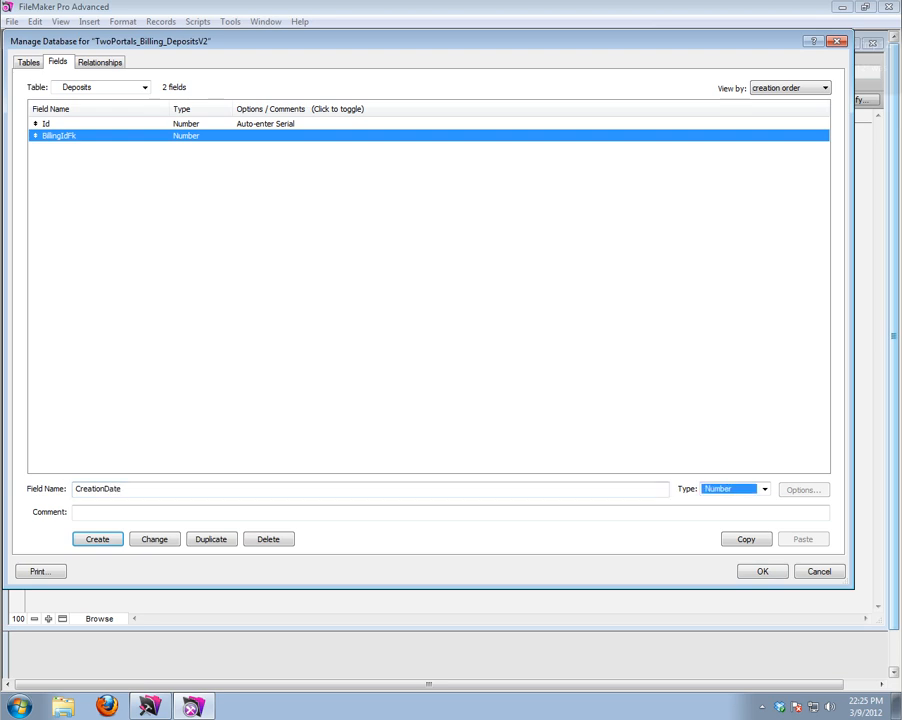
pyautogui.press('d')
pyautogui.press('Return')
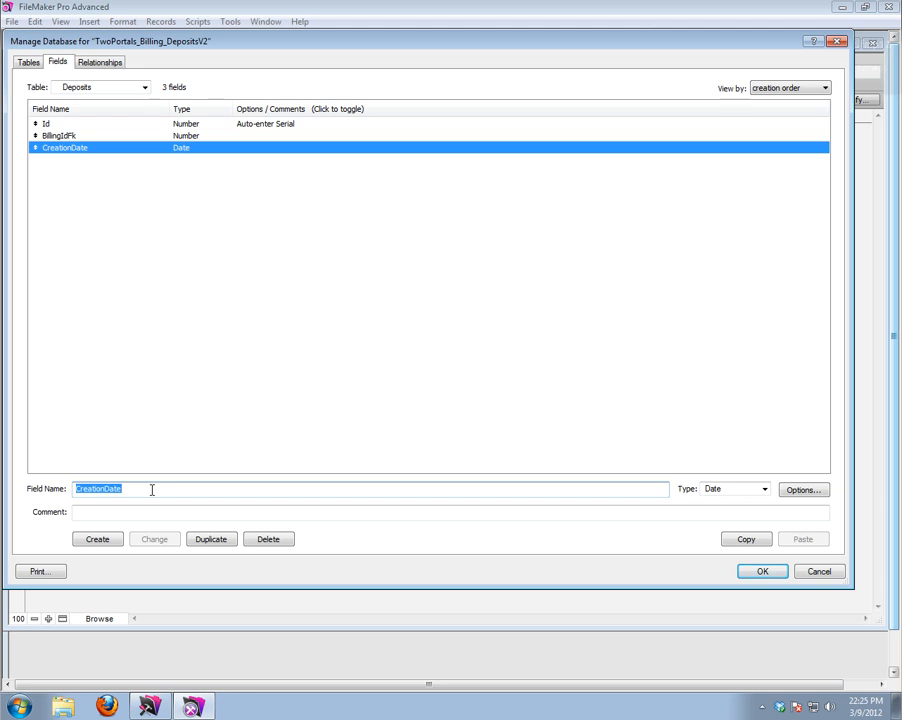
# Add a number field named Deposit to the Deposits table
pyautogui.write('Deposit')
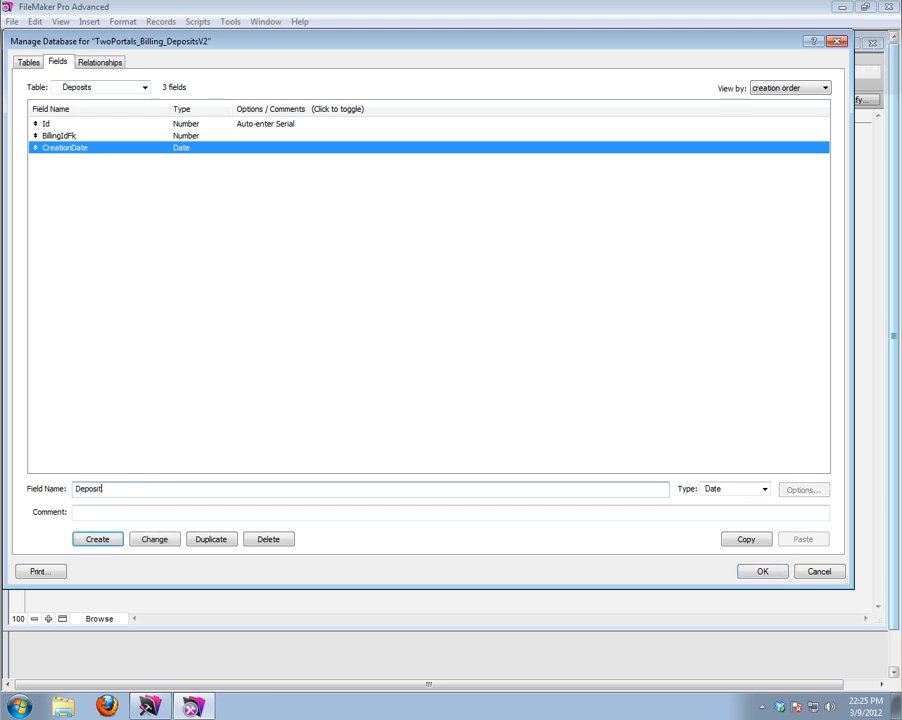
pyautogui.press('Tab')
pyautogui.press('n')
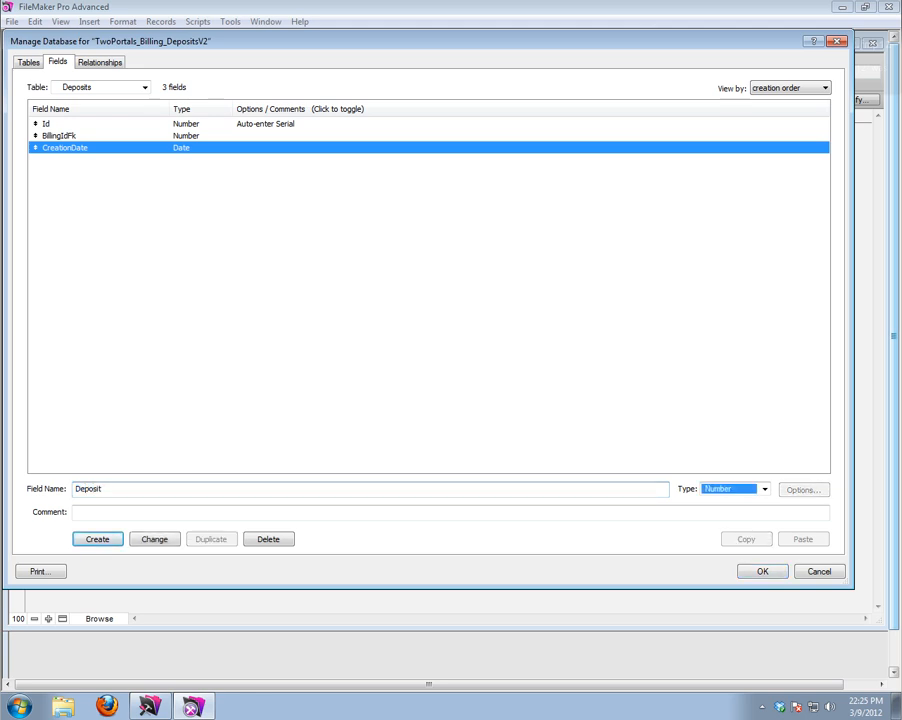
pyautogui.press('Return')
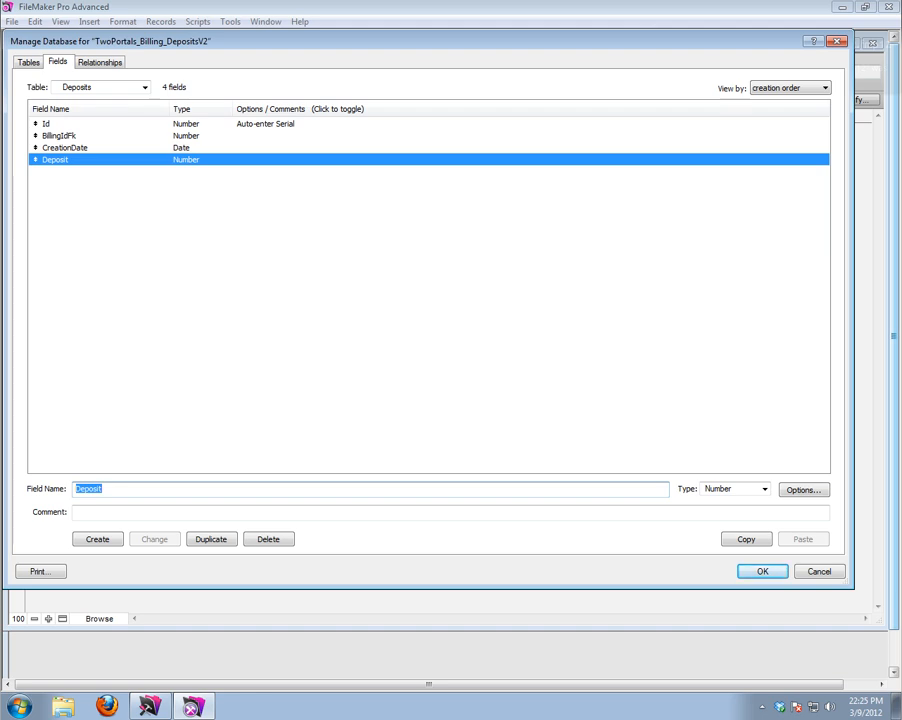
# Add a summary field named s_SumDeposit to the Deposits table that computes the total of Deposit
pyautogui.write('s')
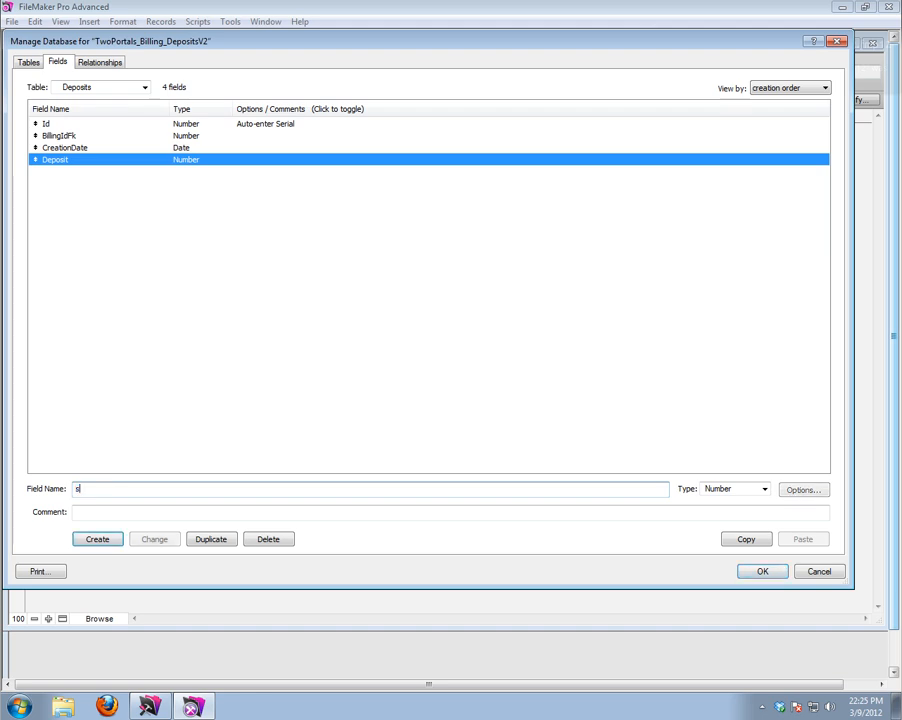
pyautogui.write('_SumDeposit')
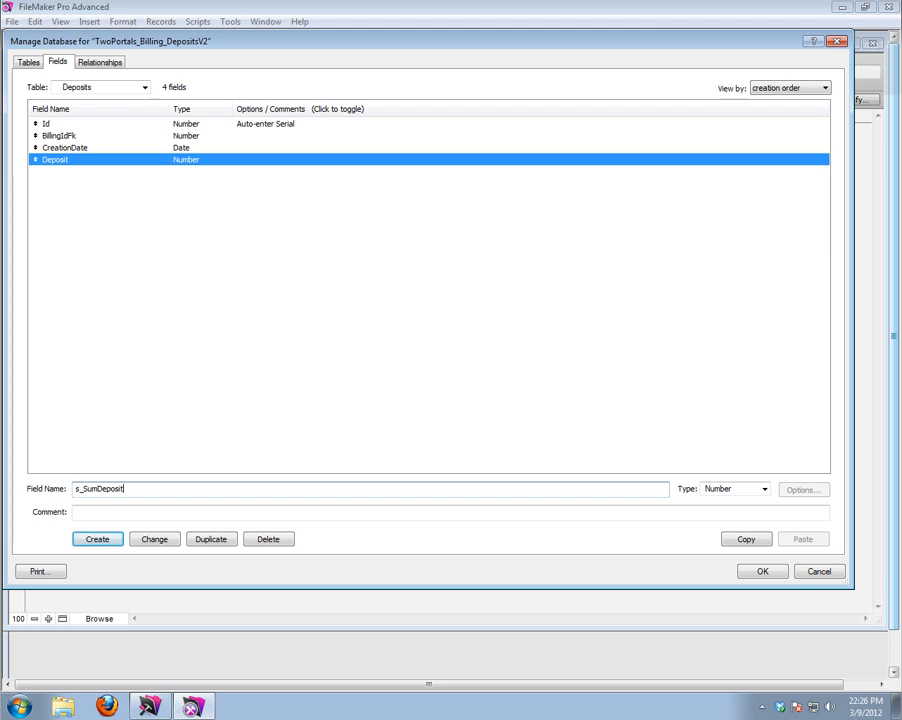
pyautogui.press('Tab')
pyautogui.press('s')
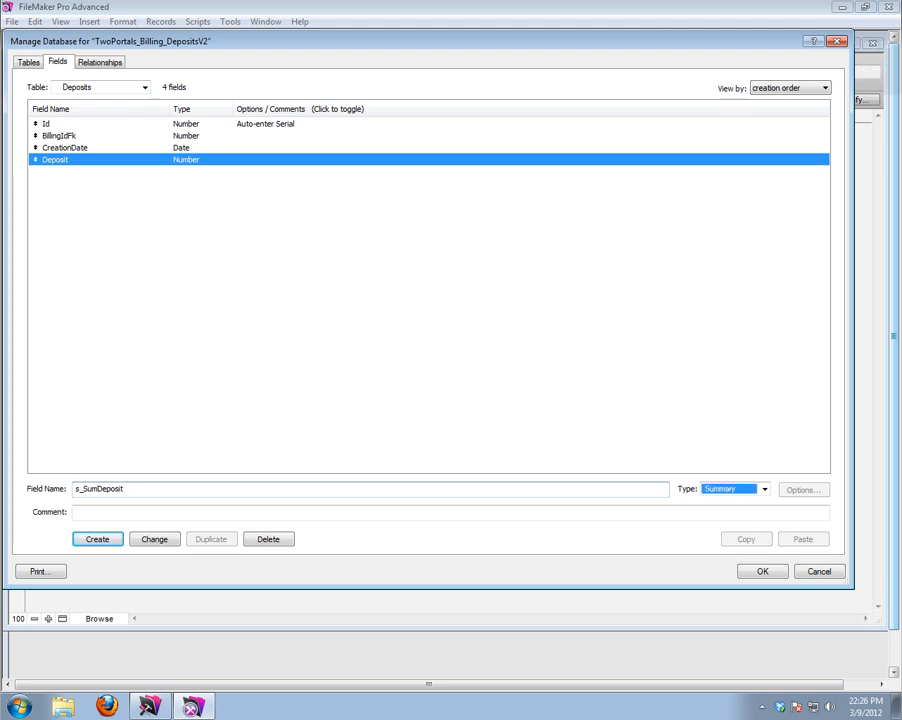
pyautogui.press('Return')
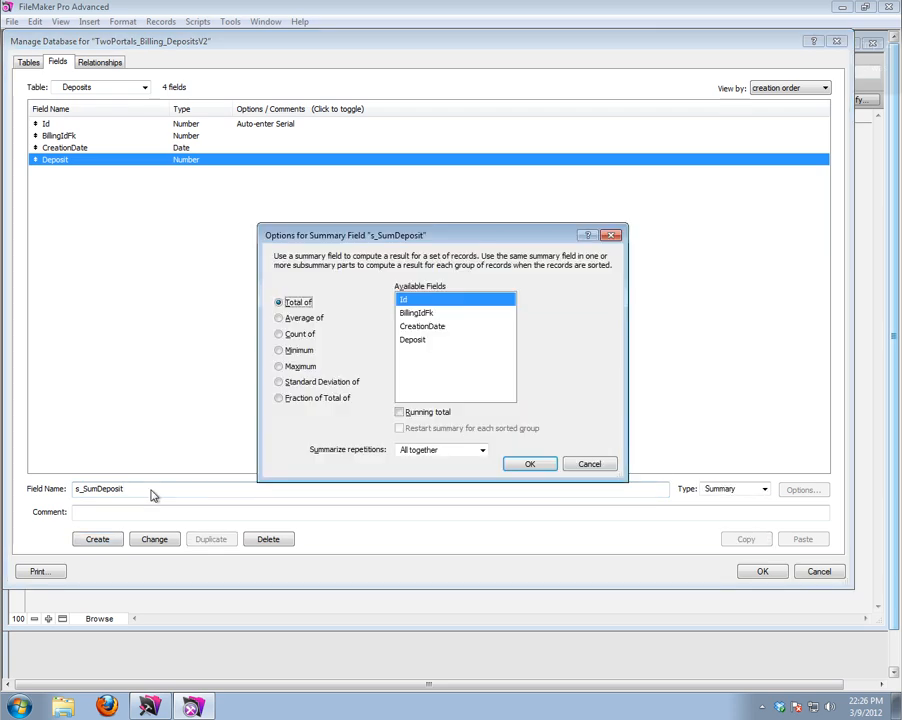
pyautogui.click(435, 341)
pyautogui.click(536, 466)
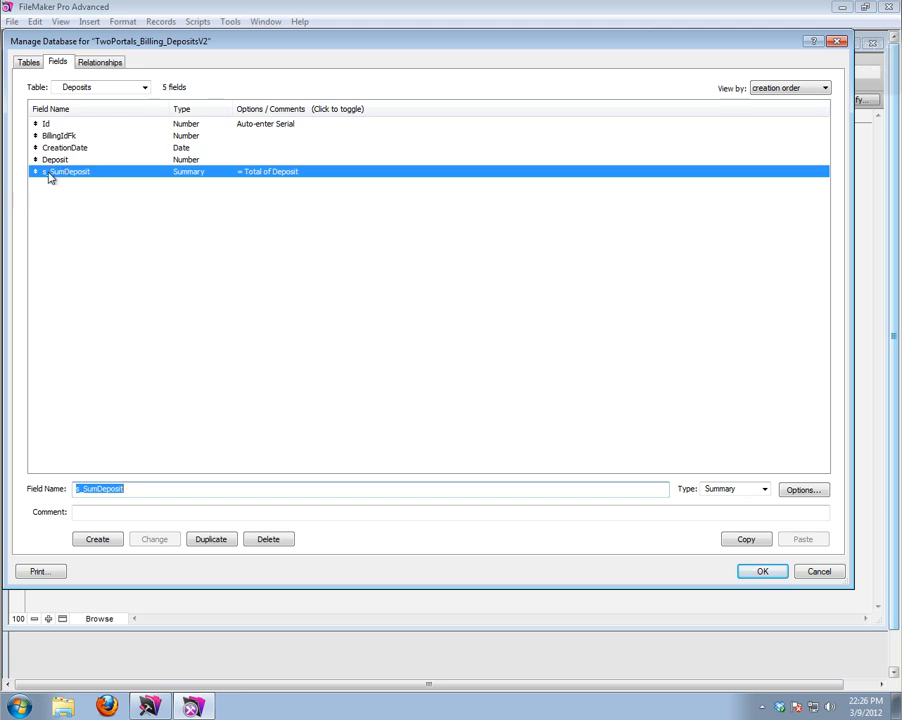
# Relate Clients Id to Billing ClientIdFk, allowing creation of Billing records through the relationship and deletion of related Billing records
pyautogui.click(97, 66)
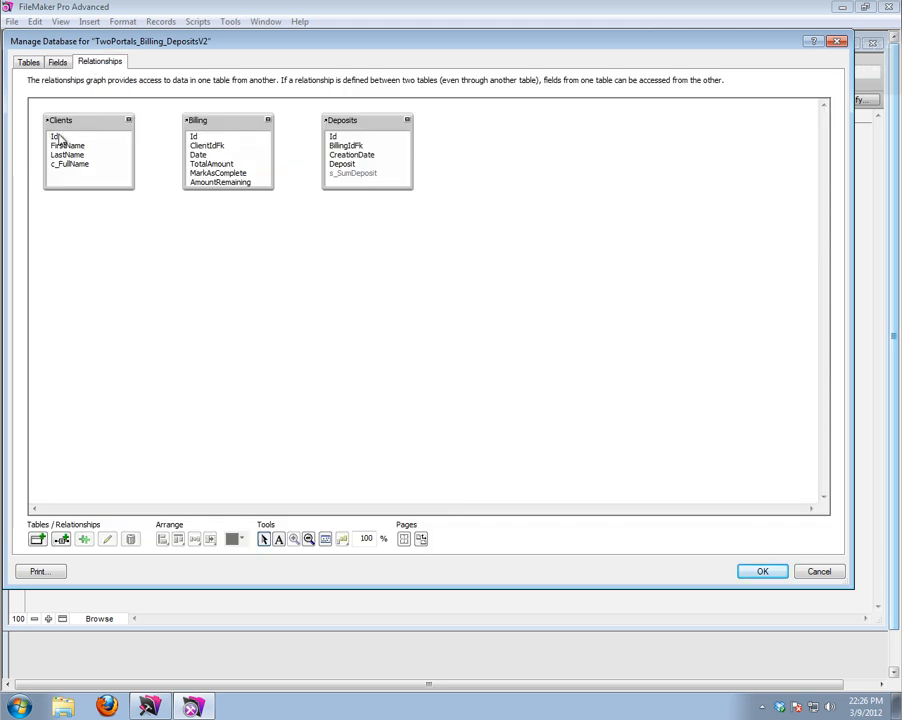
pyautogui.moveTo(54, 137); pyautogui.dragTo(193, 145)
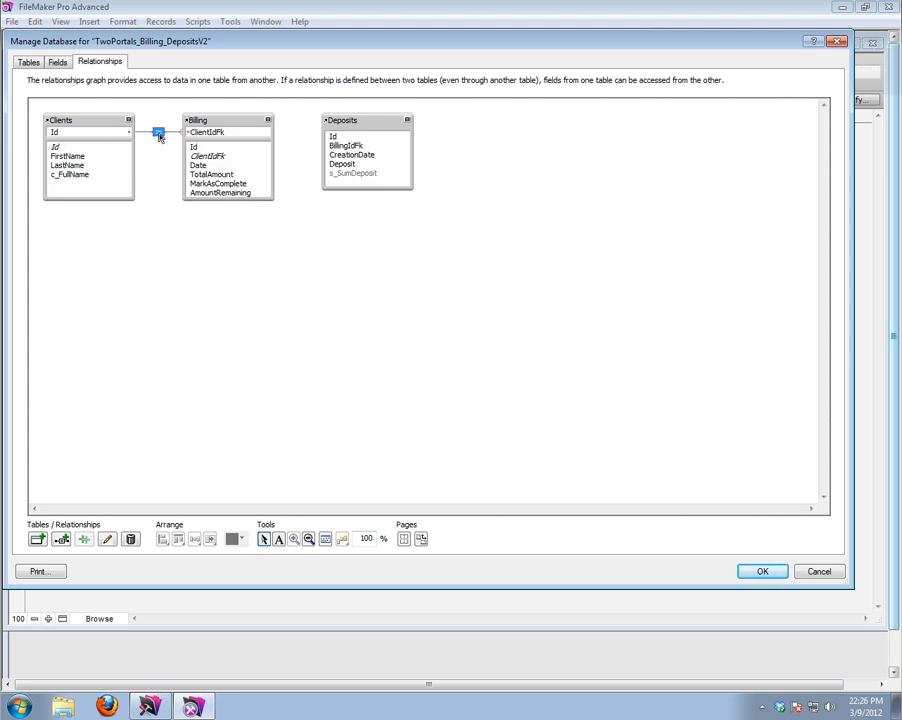
pyautogui.doubleClick(159, 135)
pyautogui.click(535, 450)
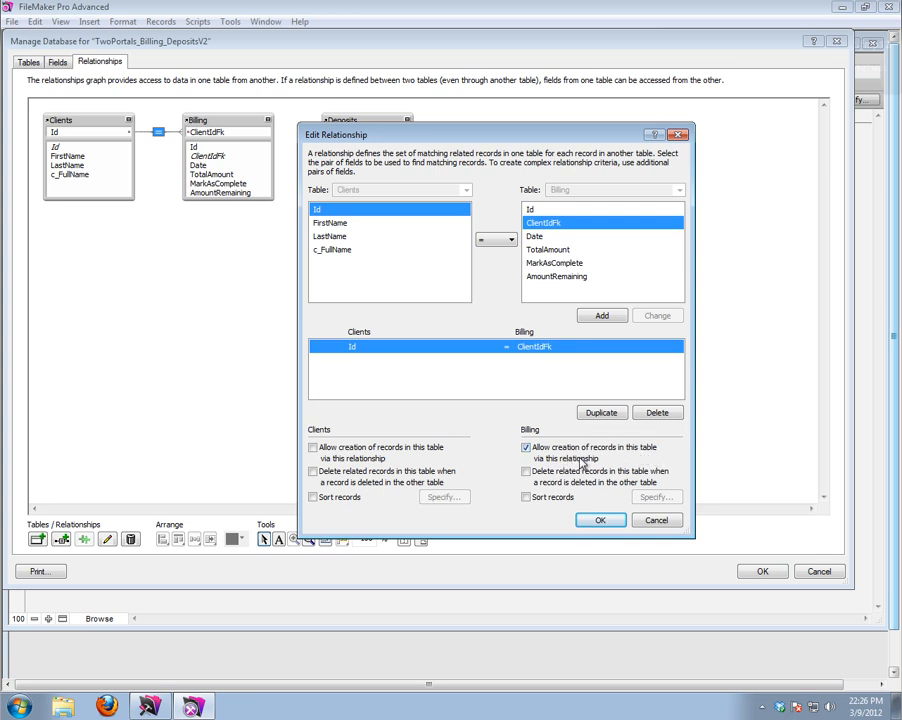
pyautogui.click(526, 472)
pyautogui.click(601, 521)
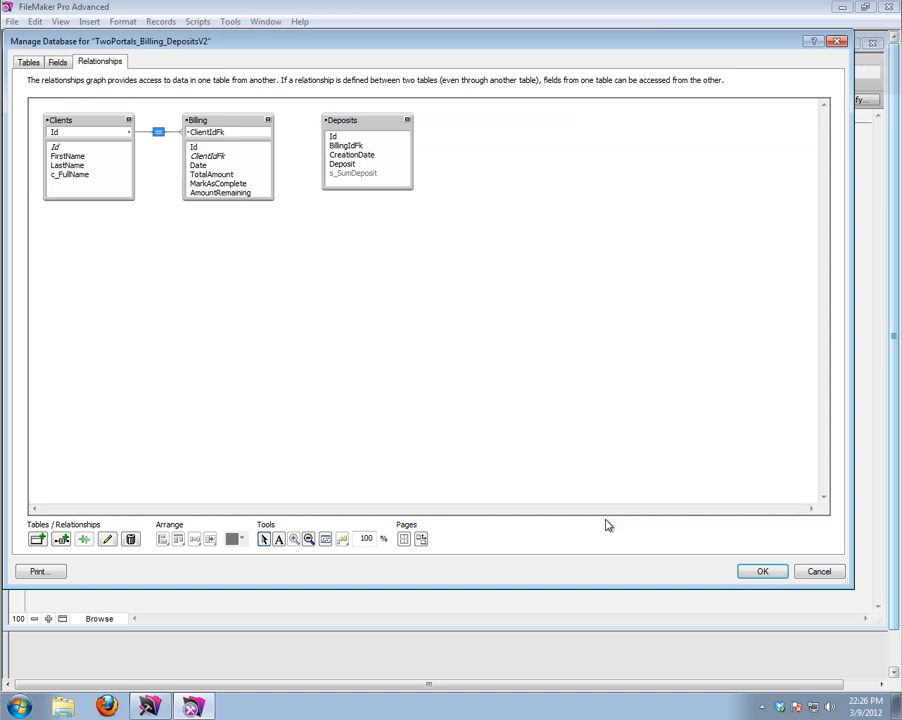
# Relate the Billing table's Id field to BillingIdFk in the Deposits table
pyautogui.click(196, 149)
pyautogui.moveTo(196, 150); pyautogui.dragTo(348, 147)
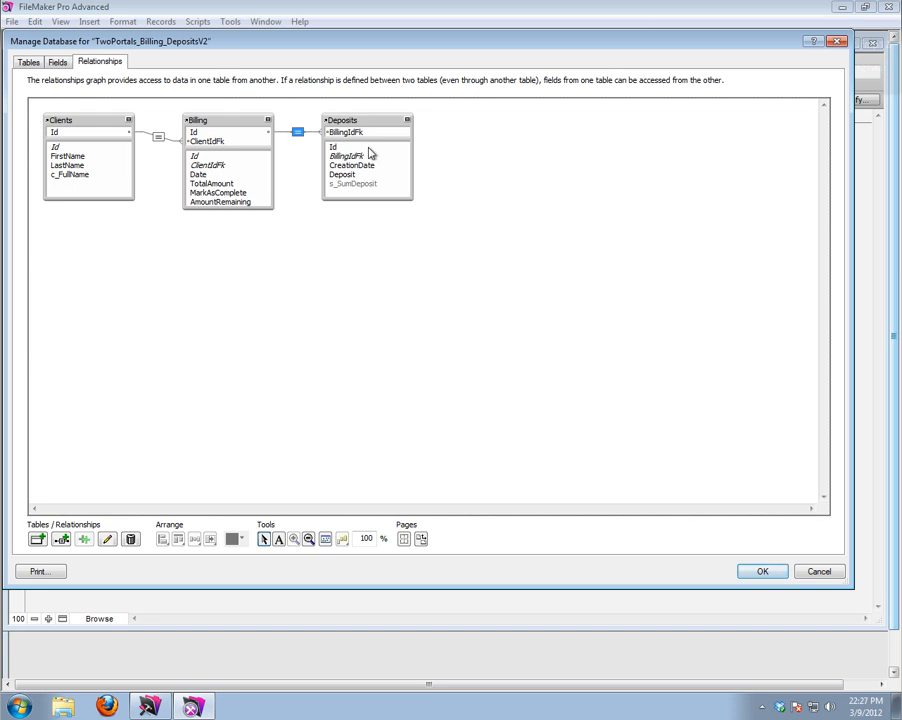
# Convert the Billing table's AmountRemaining field to a calculation and rename it c_AmountRemaining
pyautogui.click(55, 62)
pyautogui.click(80, 87)
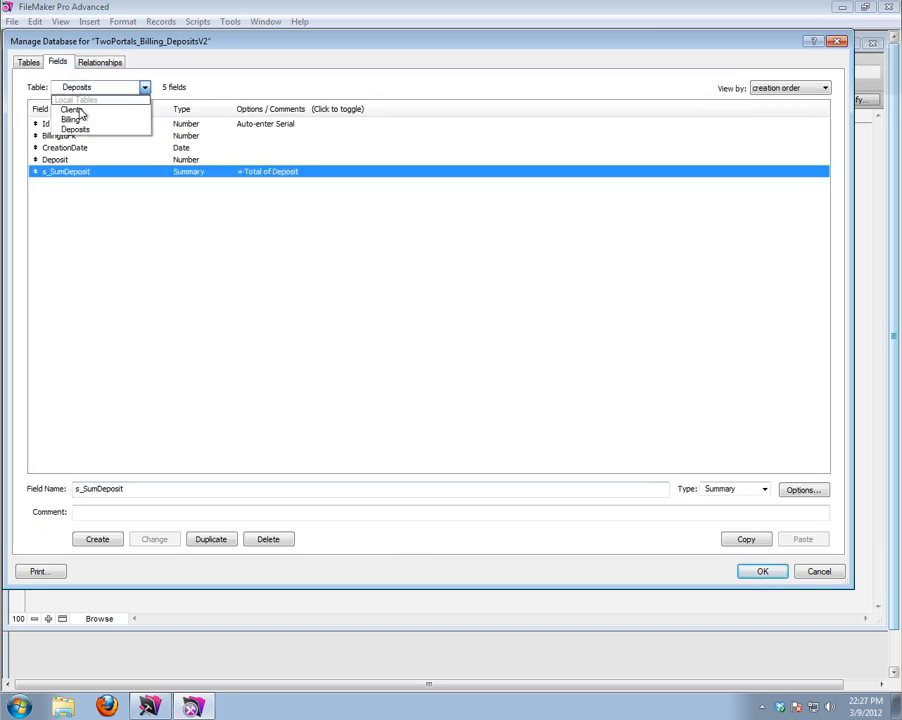
pyautogui.click(80, 120)
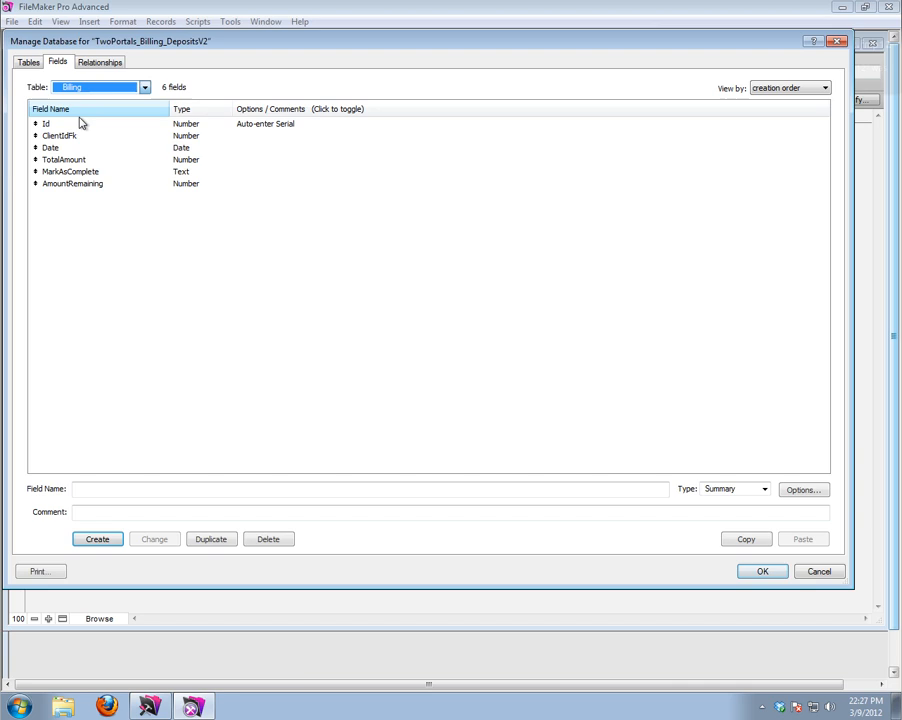
pyautogui.doubleClick(80, 185)
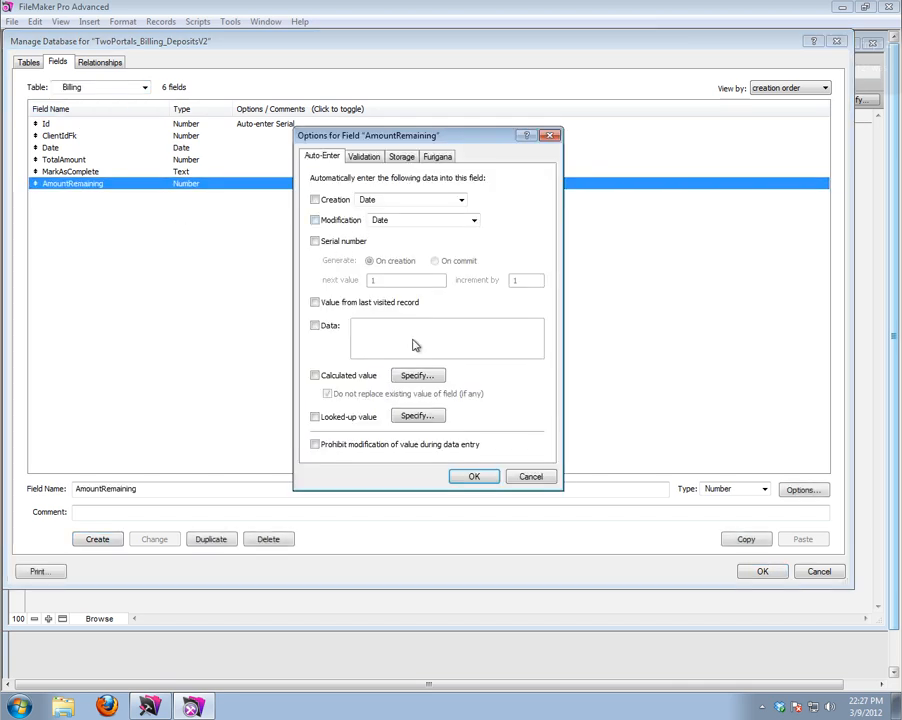
pyautogui.click(515, 475)
pyautogui.click(730, 490)
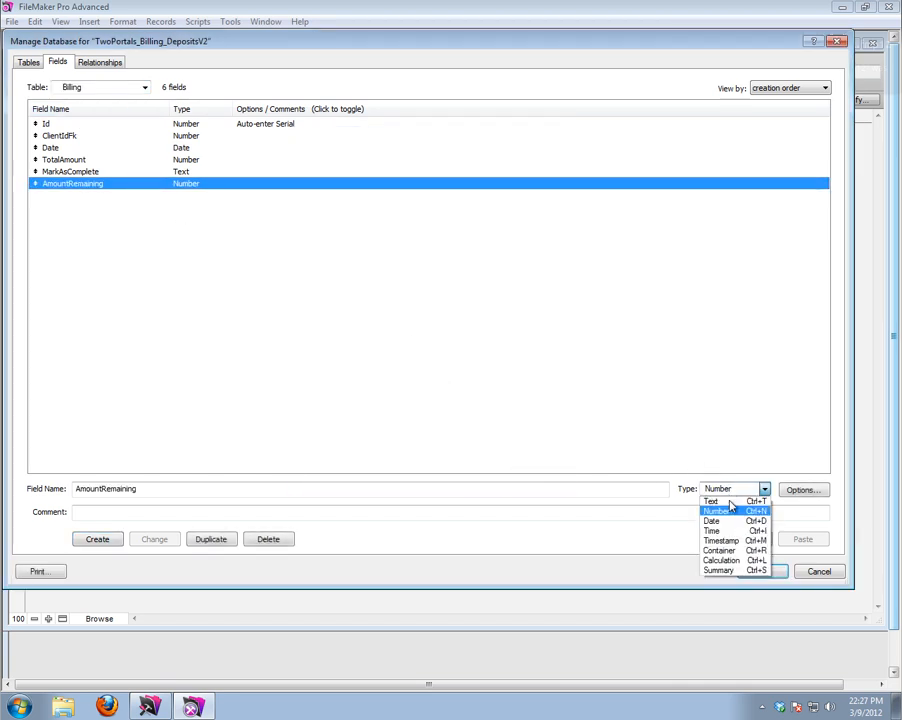
pyautogui.click(721, 560)
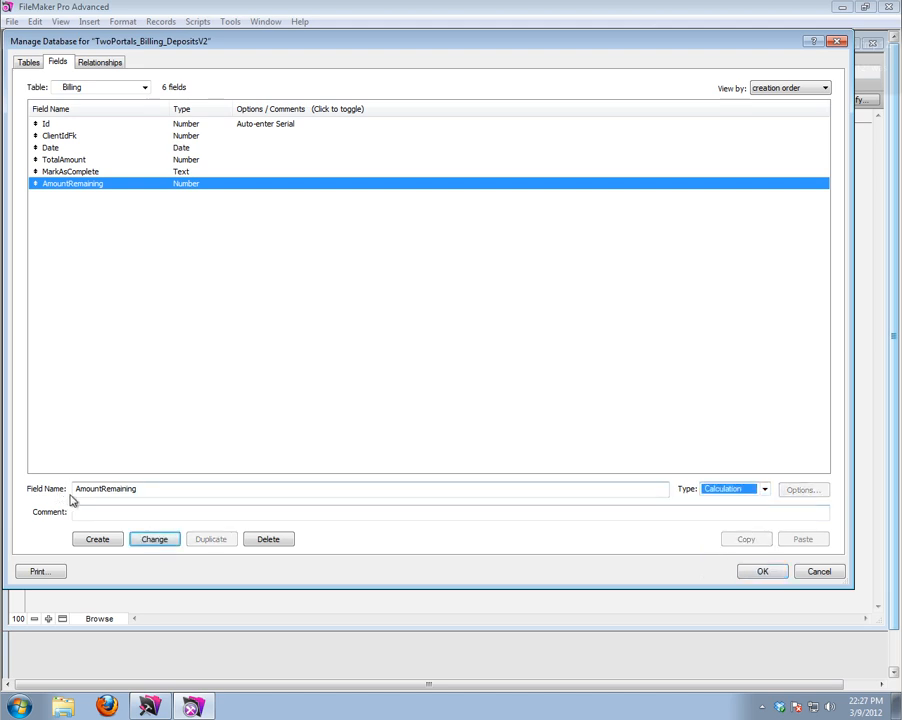
pyautogui.click(106, 493)
pyautogui.click(77, 489)
pyautogui.write('c_')
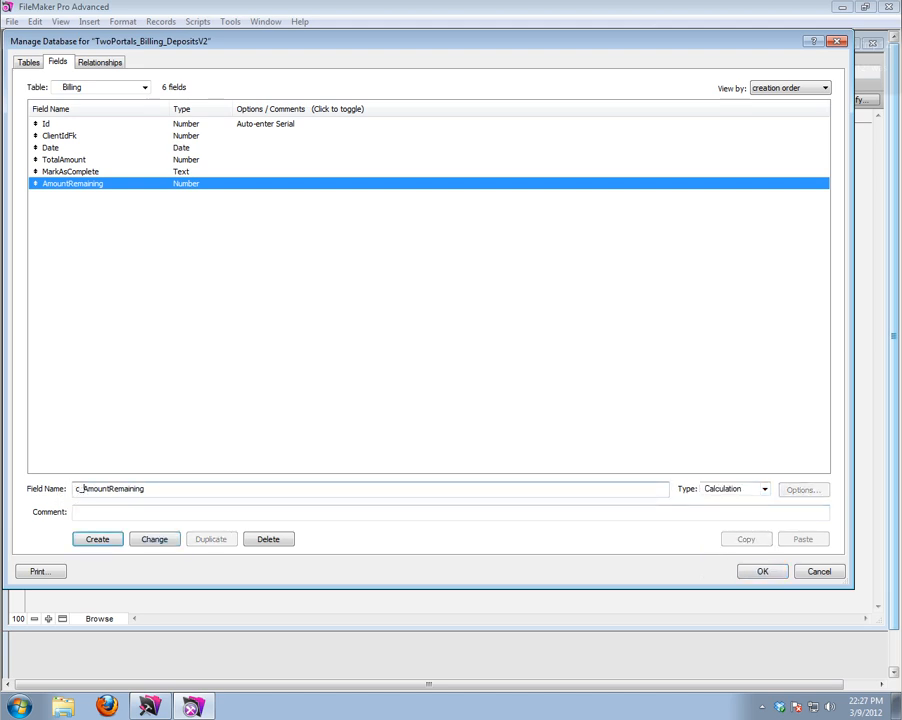
pyautogui.press('Tab')
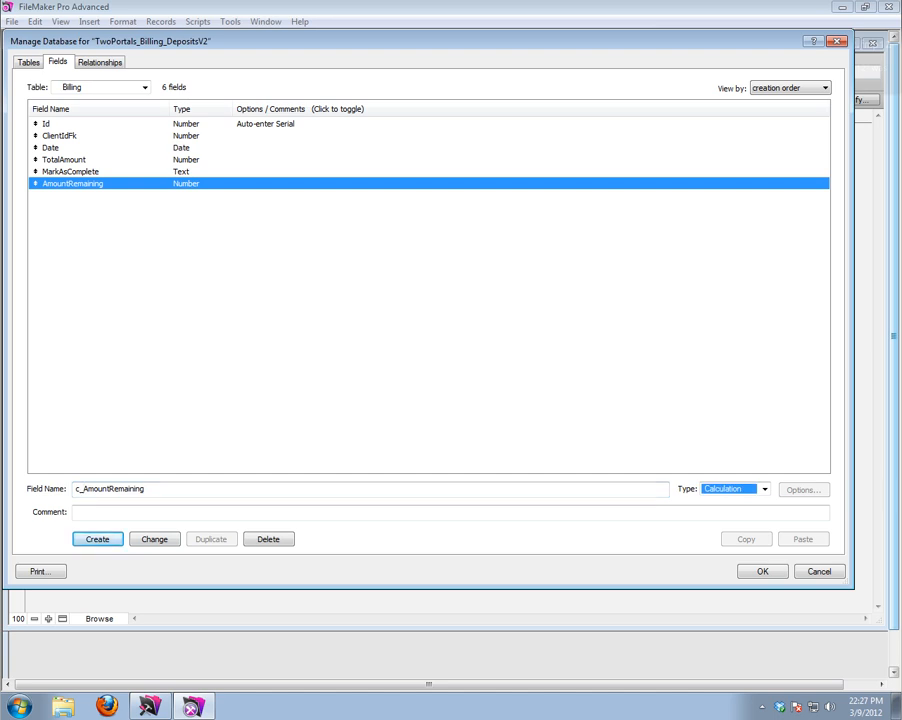
pyautogui.click(168, 543)
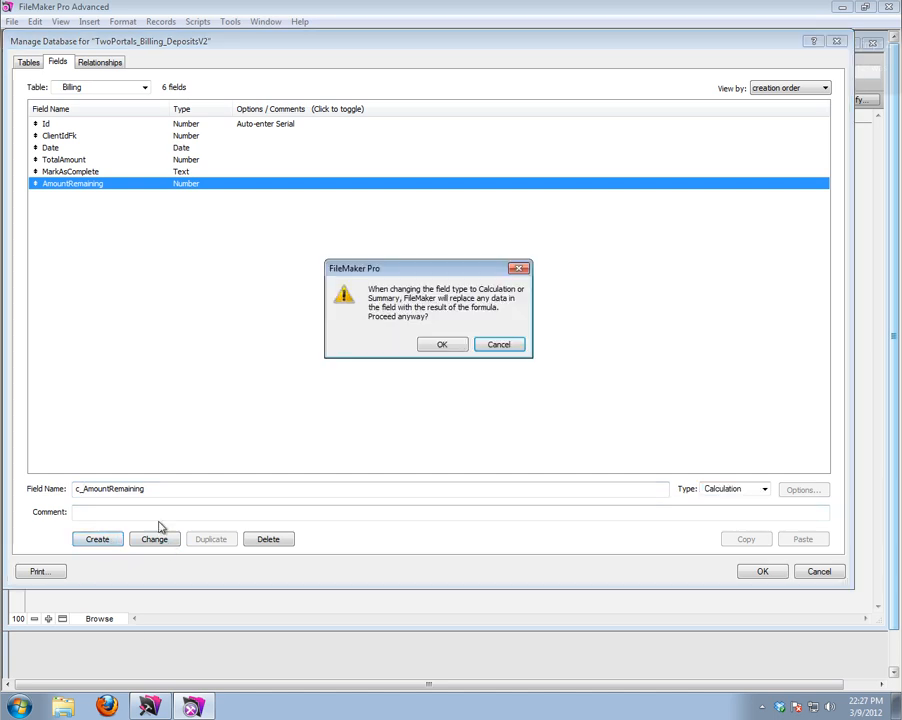
pyautogui.click(428, 349)
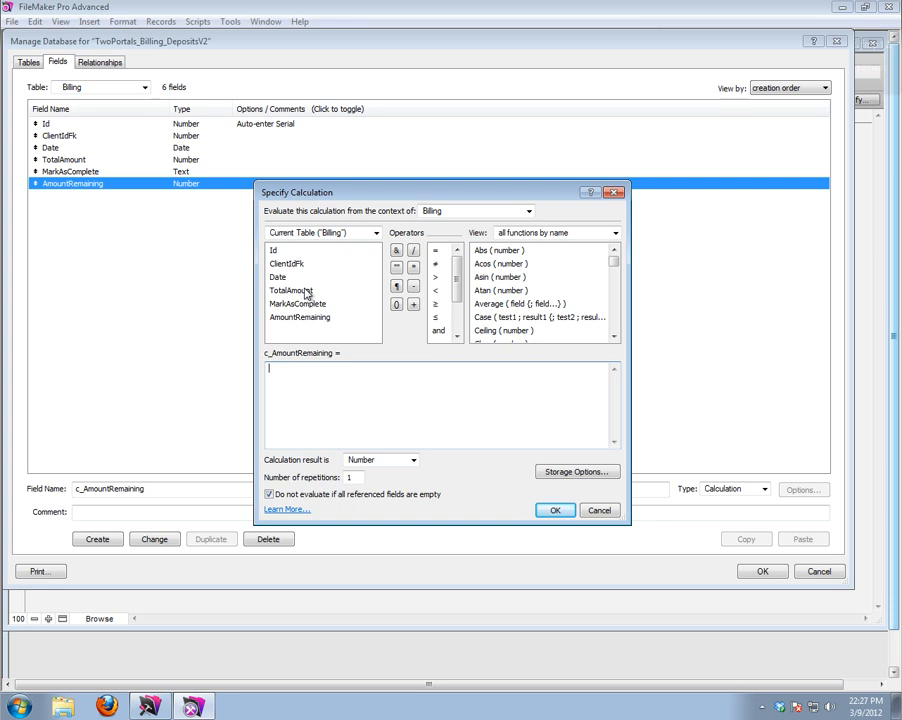
# Define the c_AmountRemaining formula as TotalAmount - Deposits::s_SumDeposit with a number result, and save the database definition
pyautogui.click(311, 317)
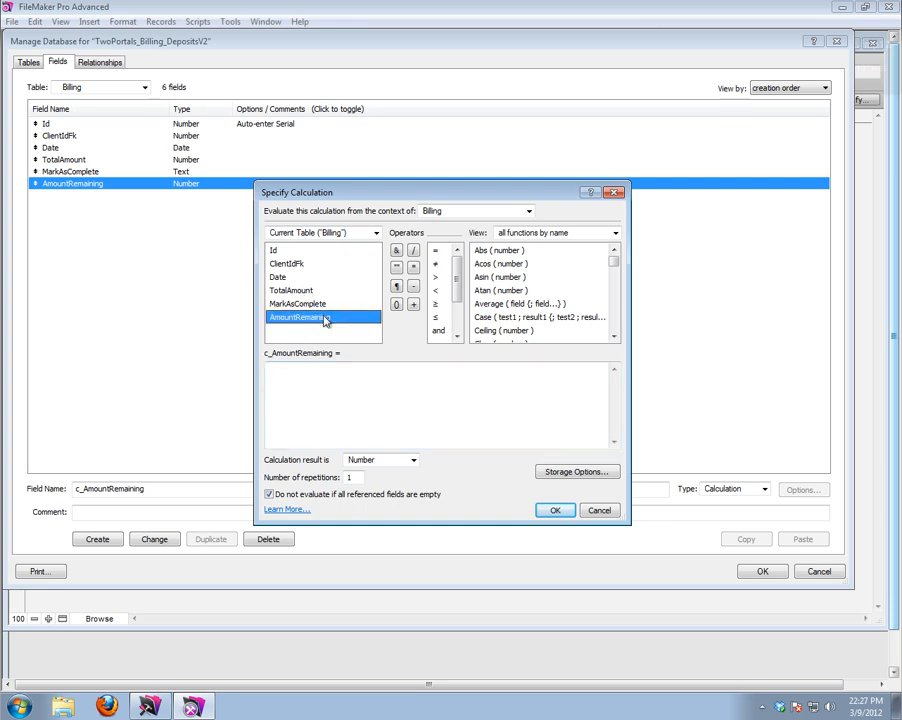
pyautogui.doubleClick(291, 291)
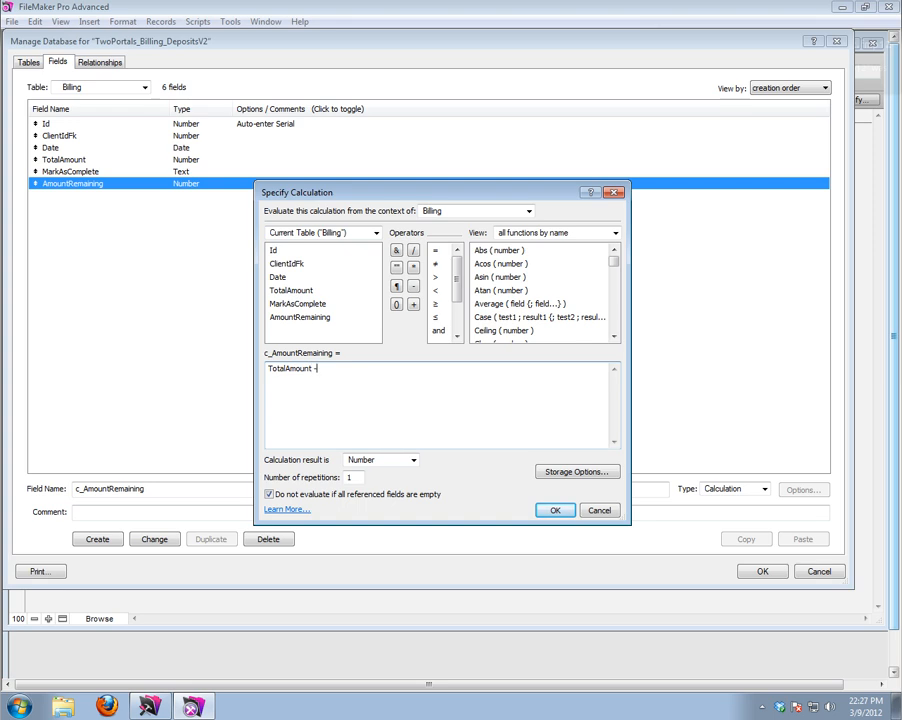
pyautogui.click(372, 233)
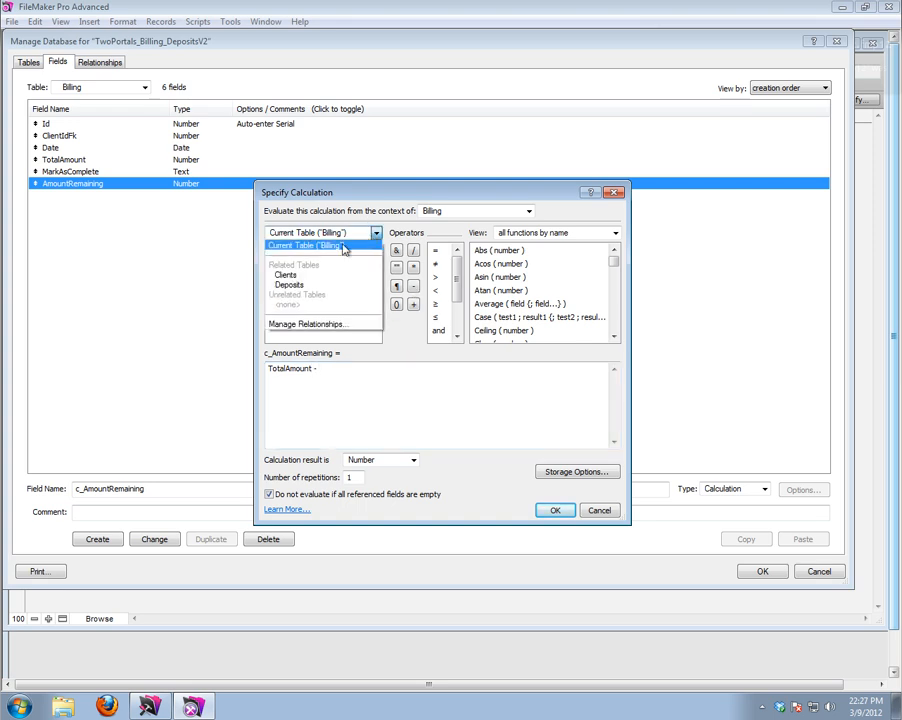
pyautogui.click(292, 284)
pyautogui.doubleClick(288, 305)
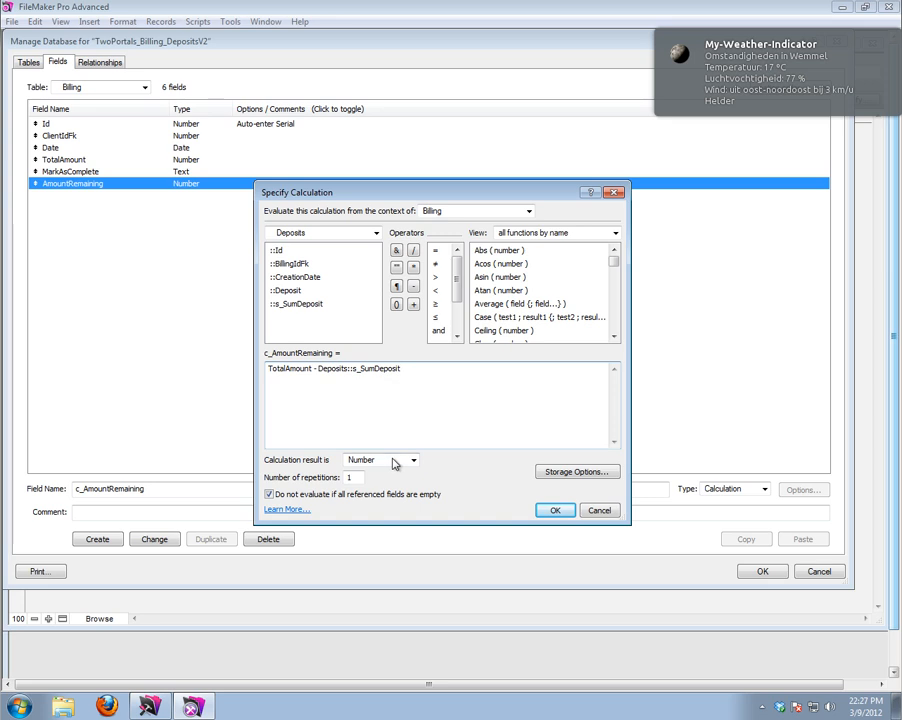
pyautogui.click(556, 510)
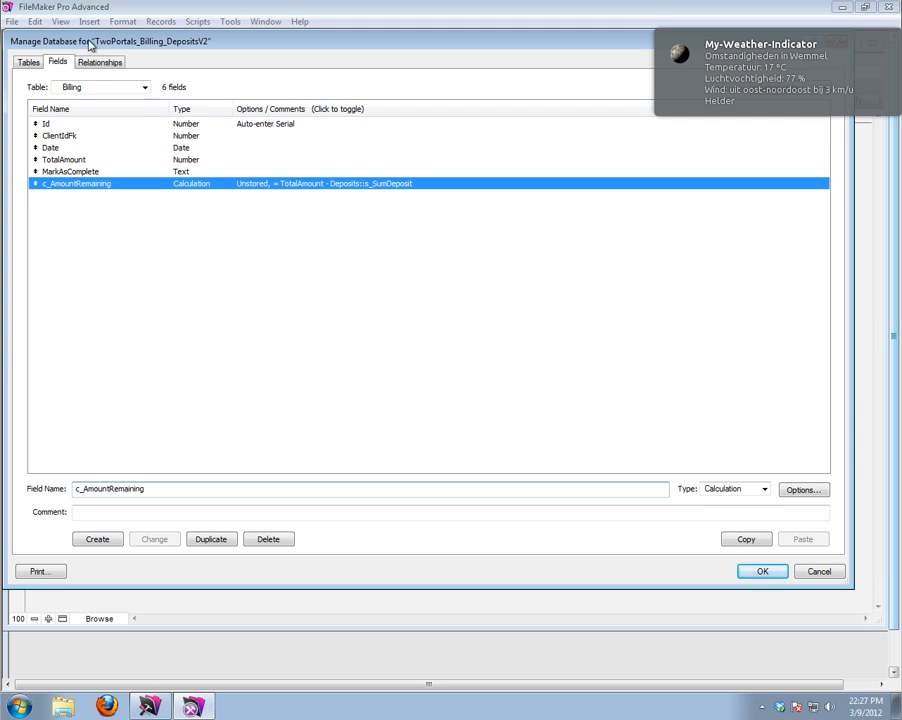
pyautogui.click(763, 572)
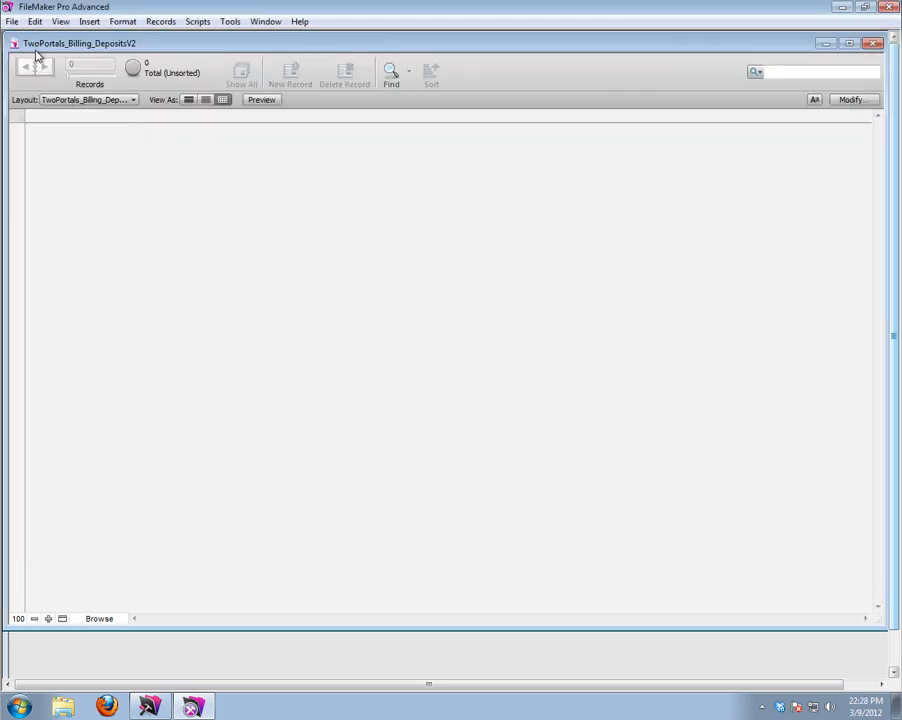
# Delete the TwoPortals_Billing_DepositsV2 layout, keeping the Clients, Billing and Deposits layouts
pyautogui.click(13, 22)
pyautogui.moveTo(85, 143)
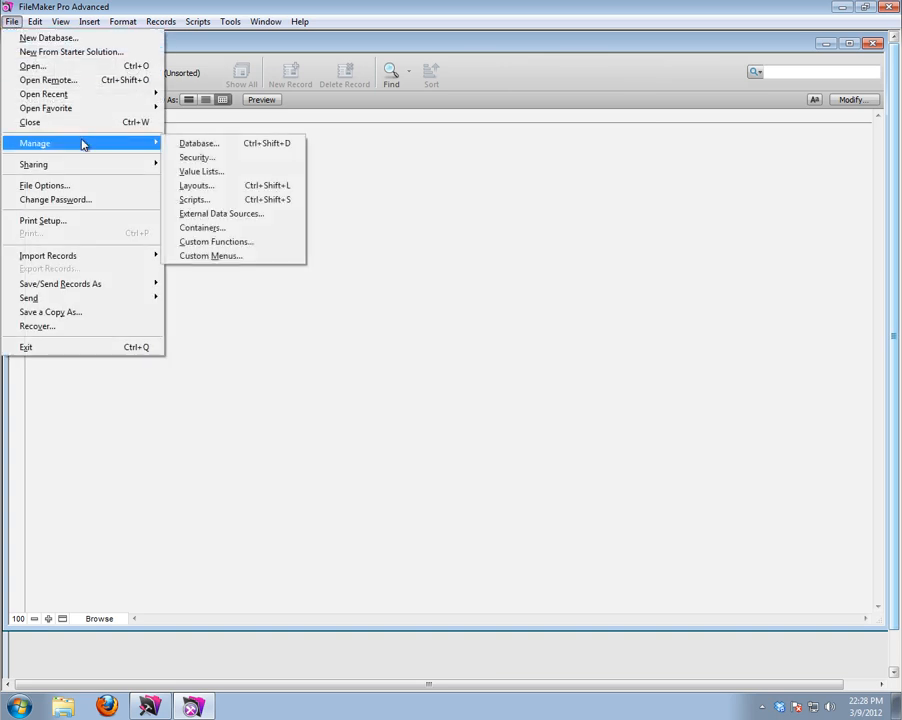
pyautogui.click(212, 186)
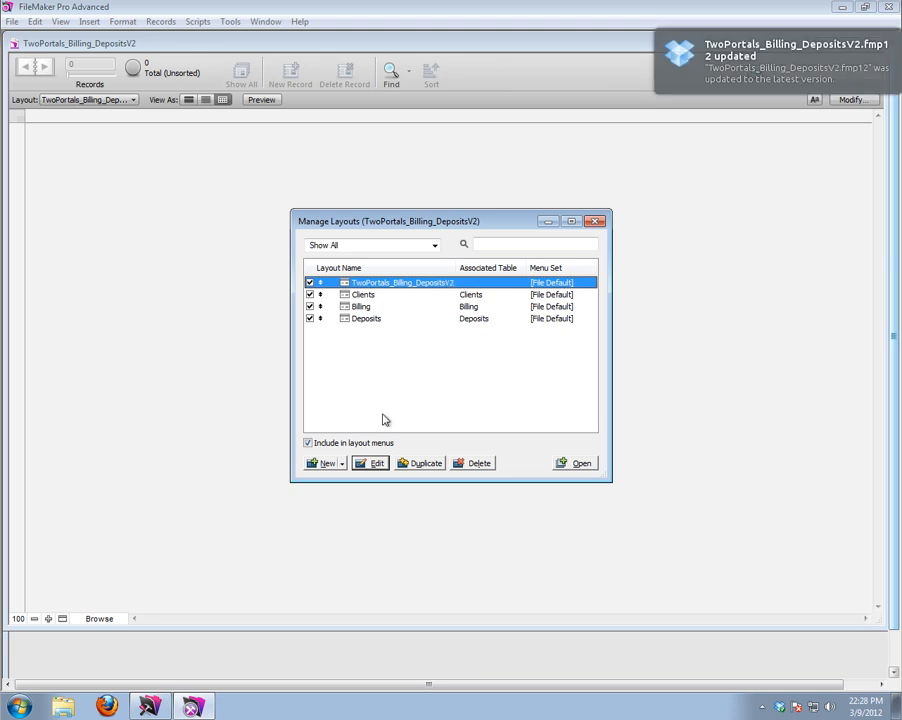
pyautogui.click(485, 465)
pyautogui.click(502, 374)
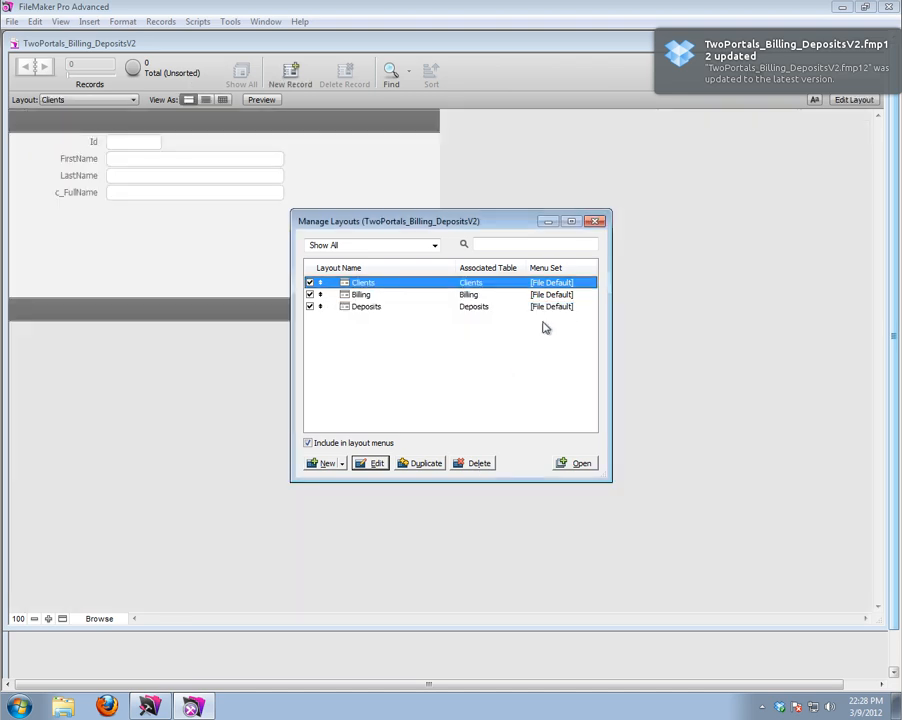
pyautogui.click(597, 222)
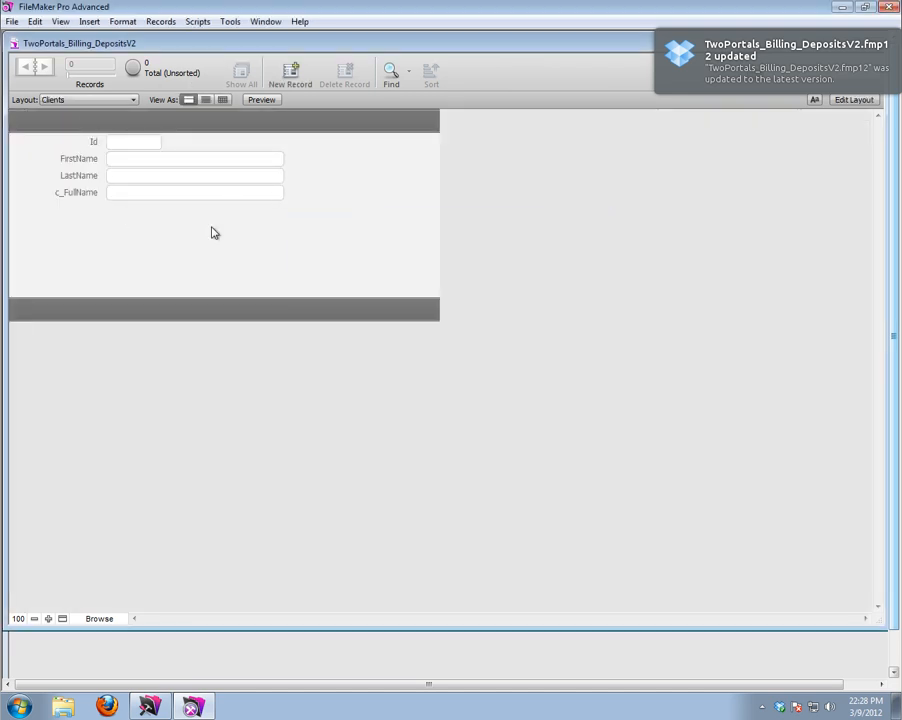
# Edit the Clients layout, extending its body downward and widening the layout to roughly double its size
pyautogui.click(848, 100)
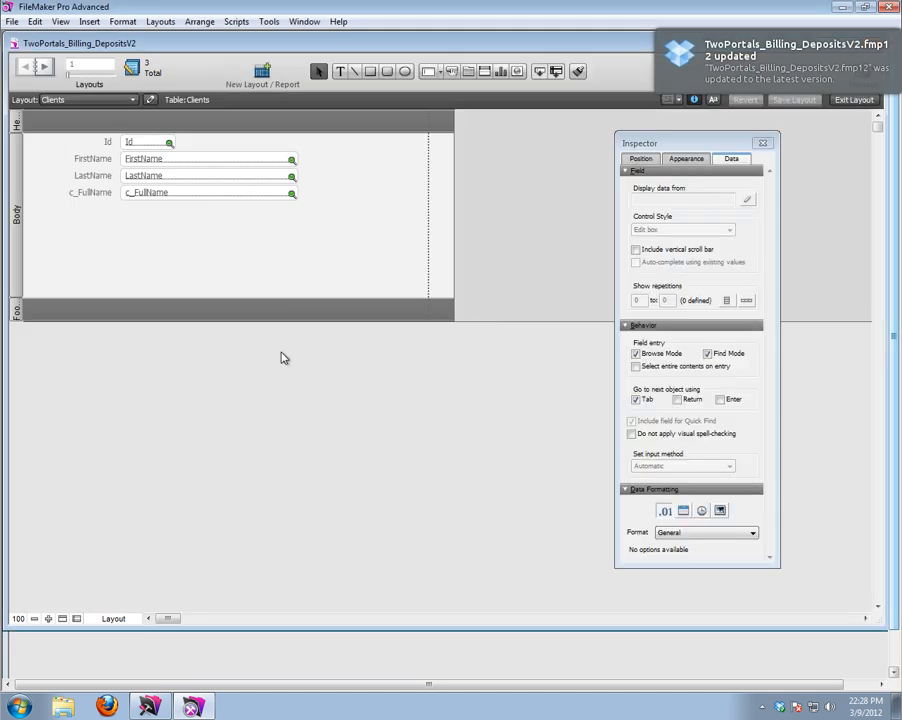
pyautogui.moveTo(248, 297); pyautogui.dragTo(278, 574)
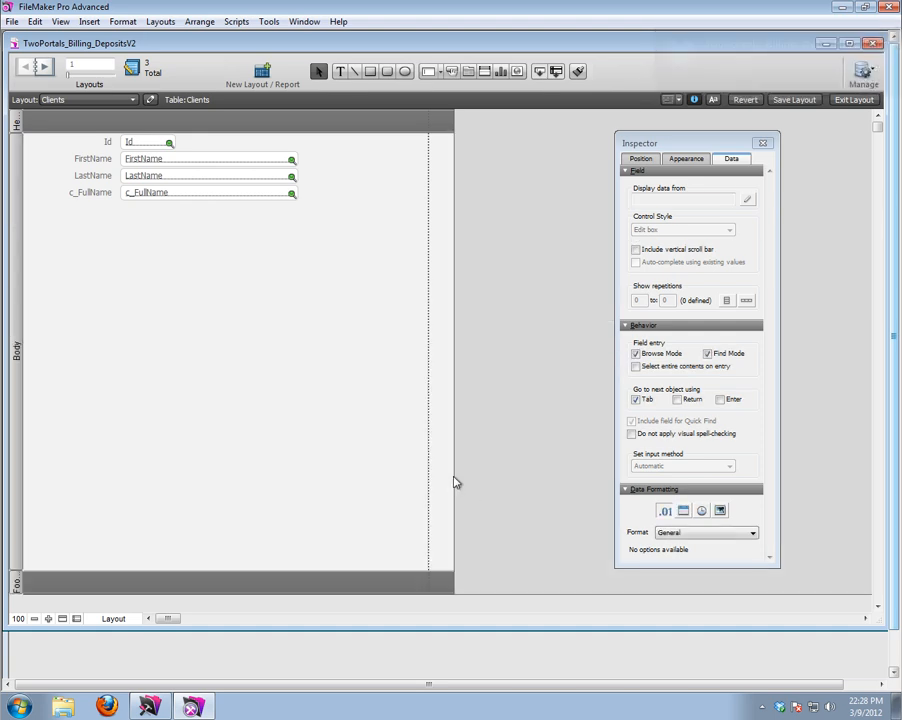
pyautogui.moveTo(457, 481); pyautogui.dragTo(862, 458)
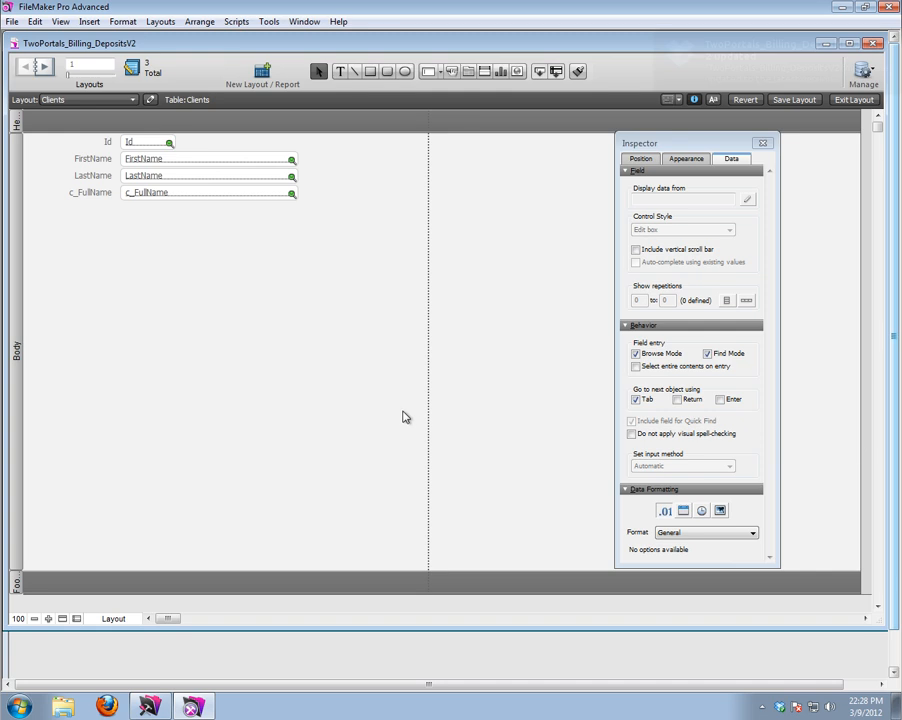
# Draw a portal below the client fields showing Billing records, with portal record deletion allowed, a vertical scroll bar and 4 rows
pyautogui.click(484, 73)
pyautogui.moveTo(79, 224); pyautogui.dragTo(328, 541)
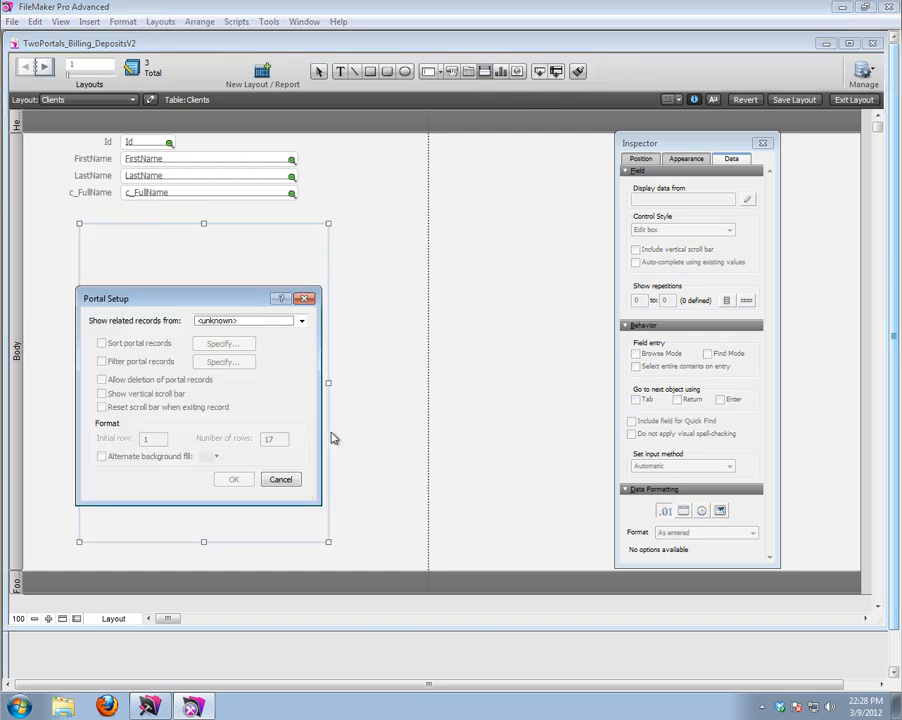
pyautogui.click(216, 321)
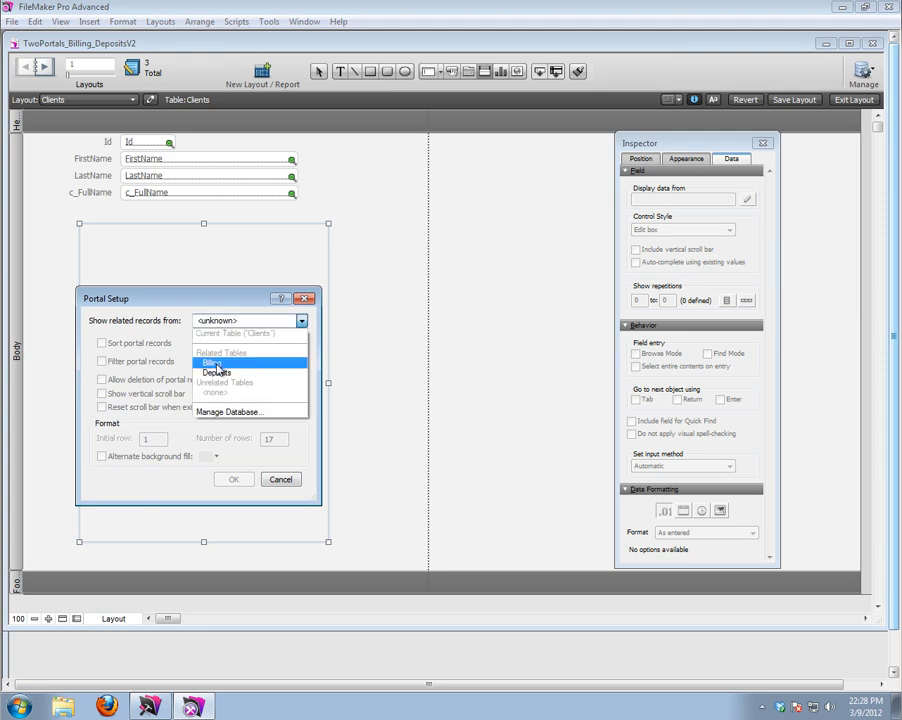
pyautogui.click(216, 363)
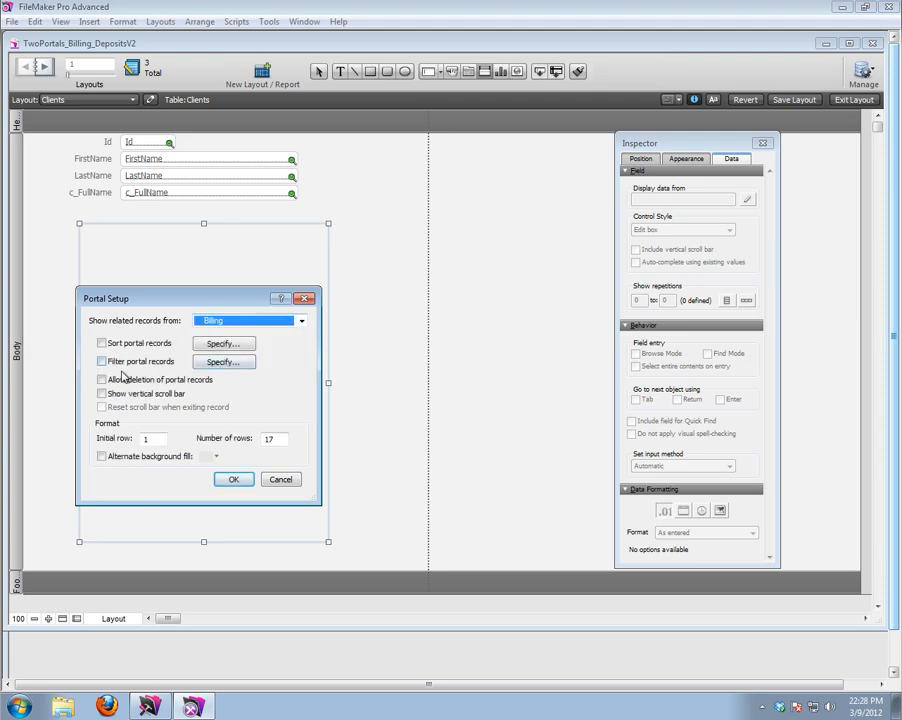
pyautogui.click(124, 378)
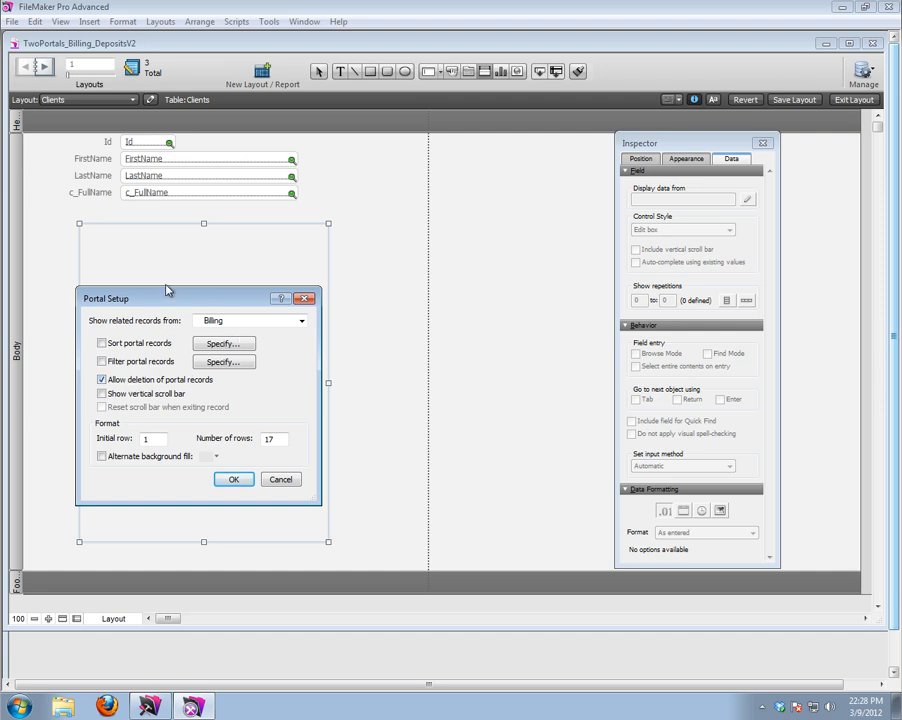
pyautogui.click(137, 394)
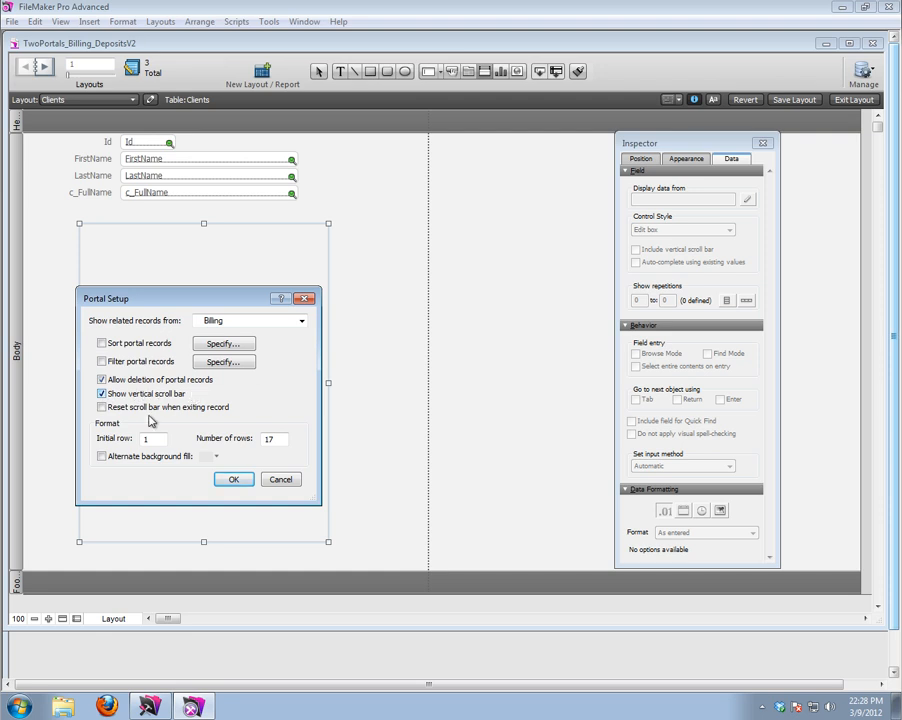
pyautogui.doubleClick(270, 439)
pyautogui.click(230, 480)
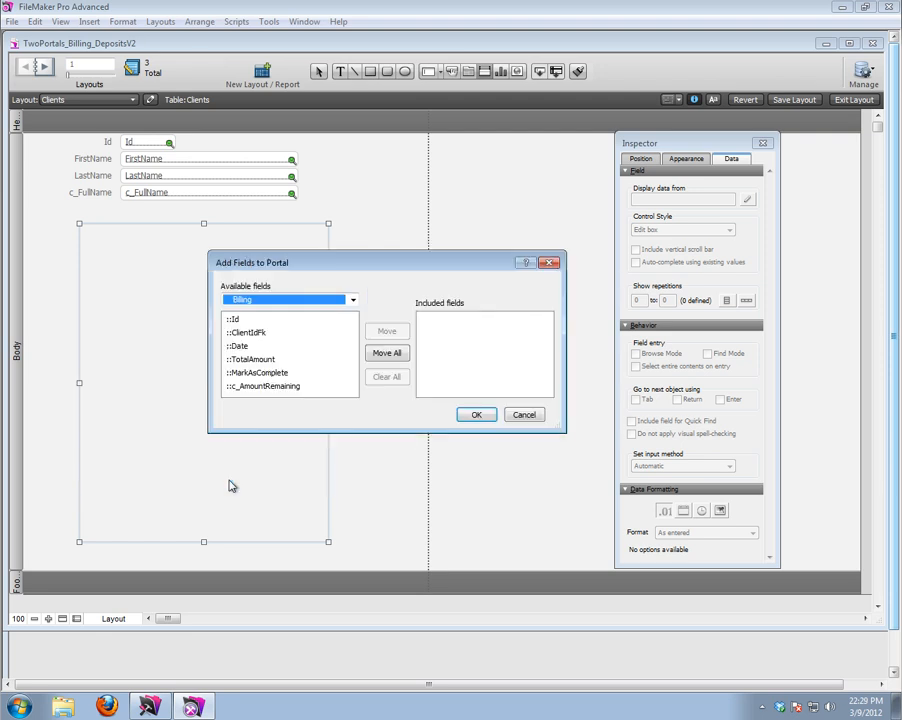
# Add the Billing fields Date, TotalAmount, MarkAsComplete and c_AmountRemaining to the portal
pyautogui.doubleClick(243, 346)
pyautogui.doubleClick(245, 360)
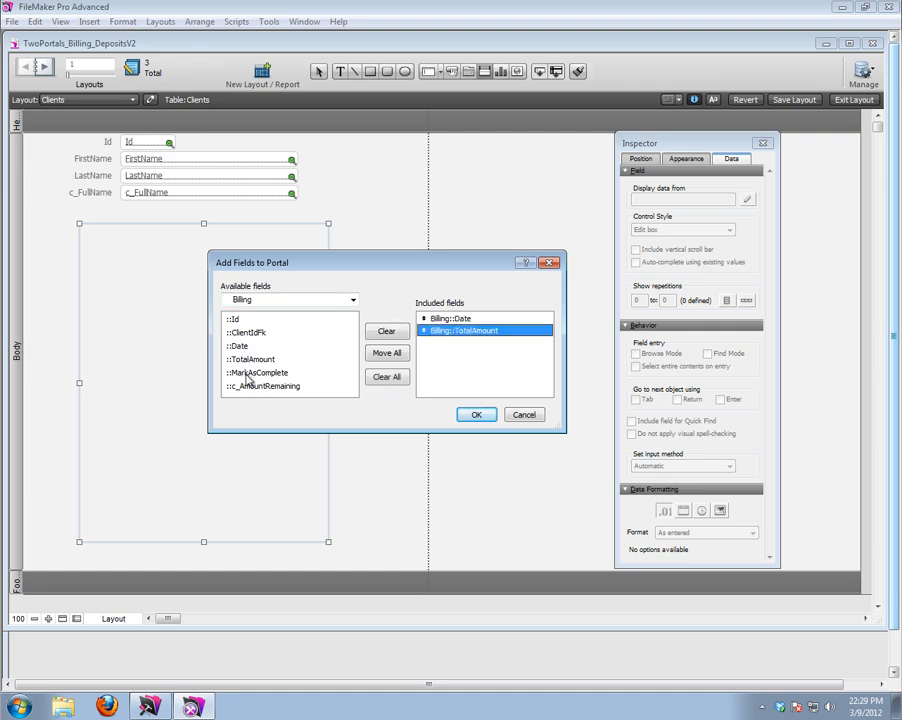
pyautogui.doubleClick(249, 374)
pyautogui.doubleClick(252, 388)
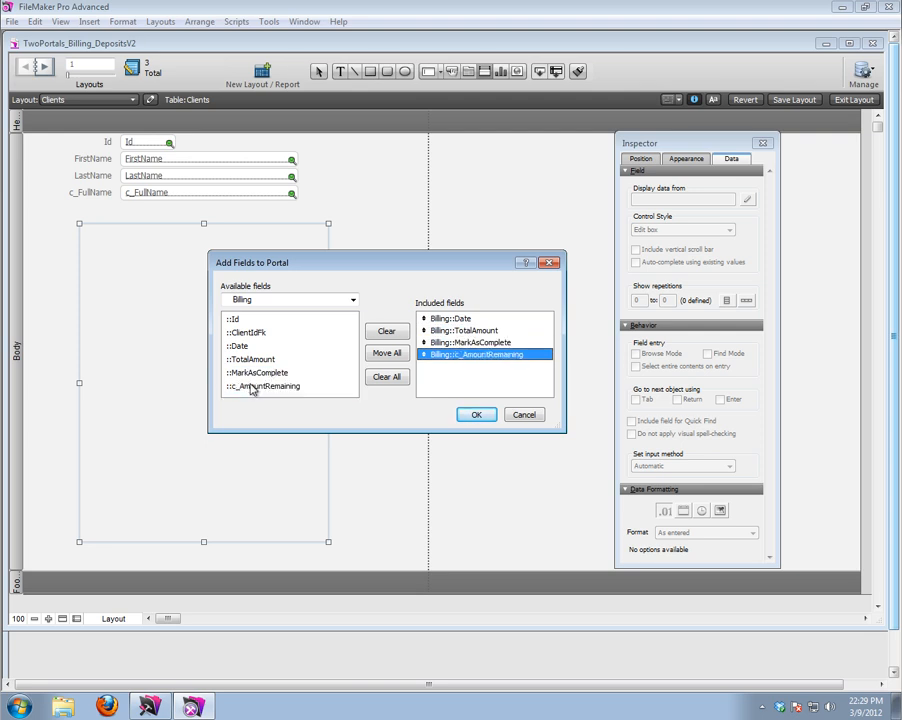
pyautogui.click(476, 414)
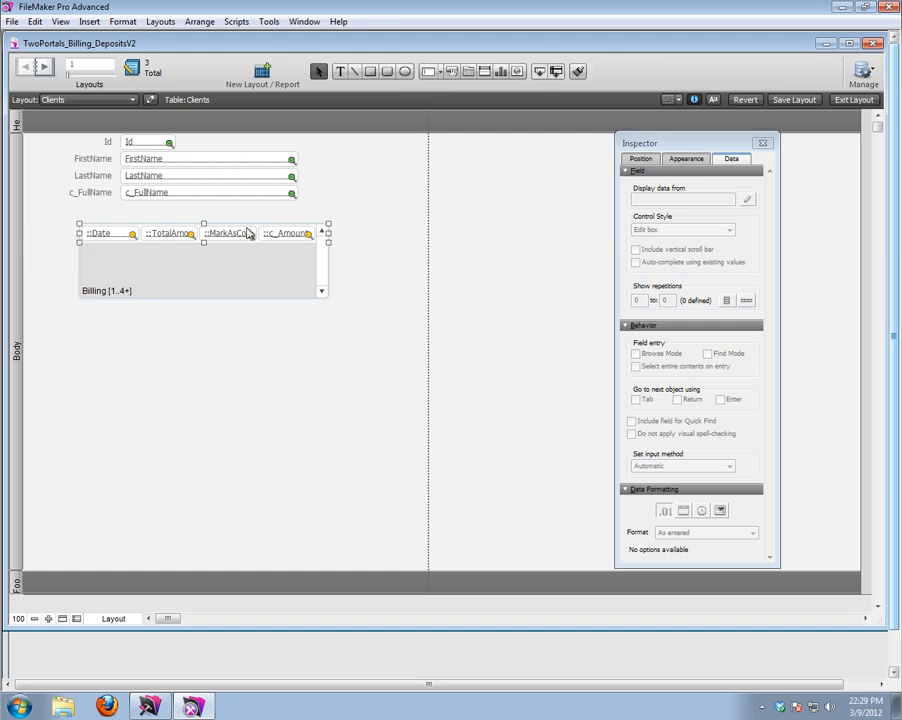
# Turn on an alternate background fill for the Billing portal's rows
pyautogui.doubleClick(199, 274)
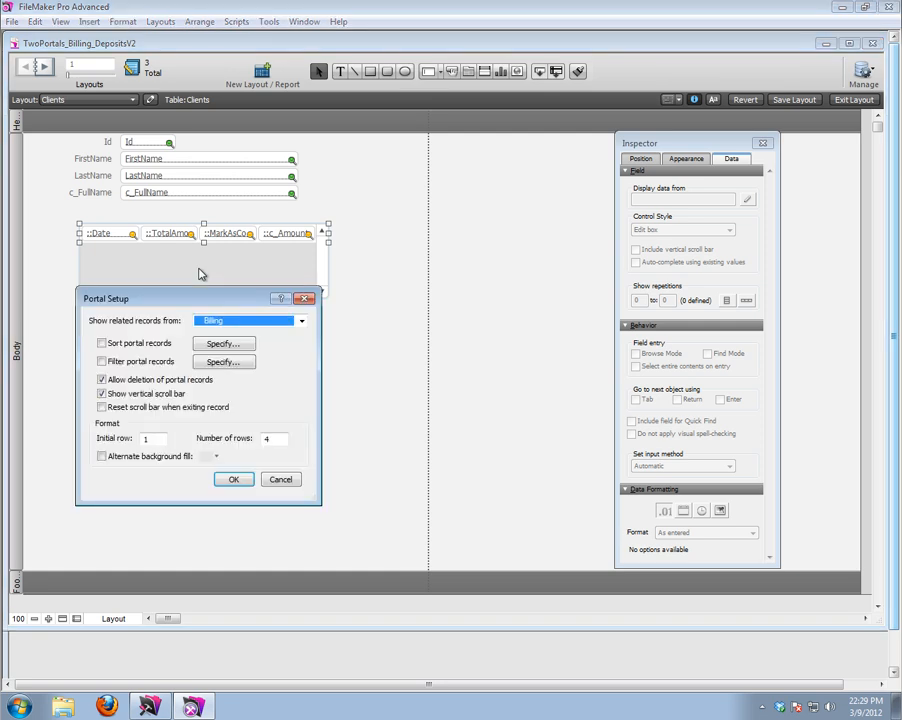
pyautogui.click(105, 458)
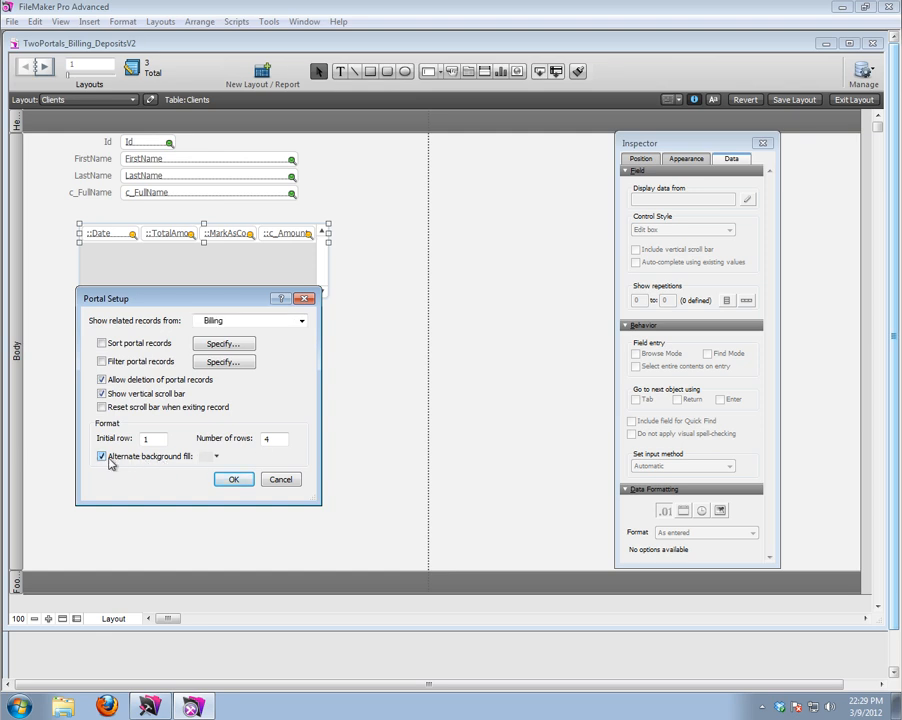
pyautogui.click(212, 456)
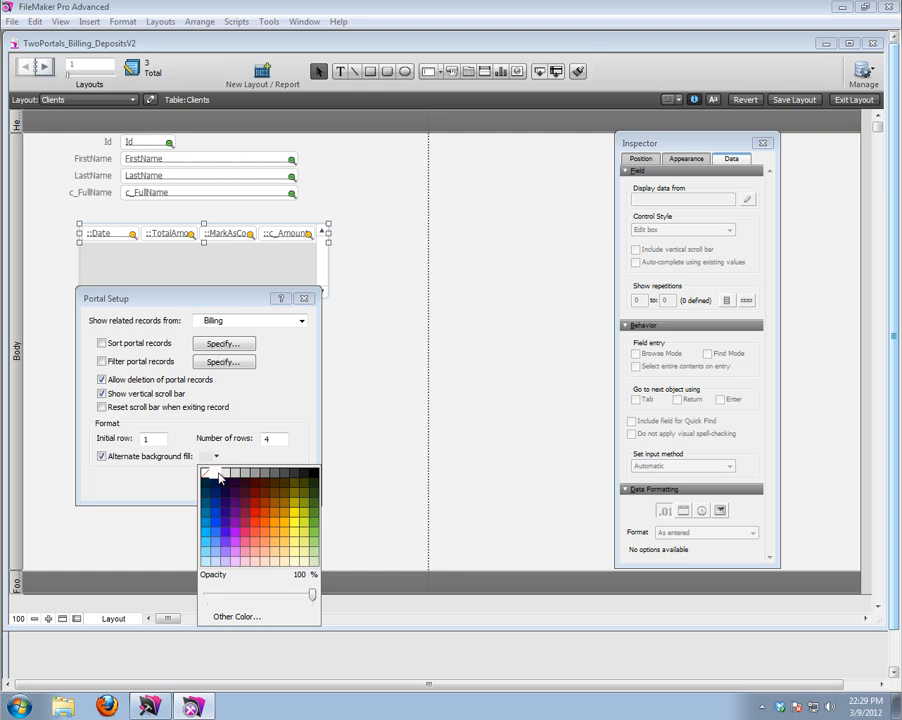
pyautogui.click(218, 476)
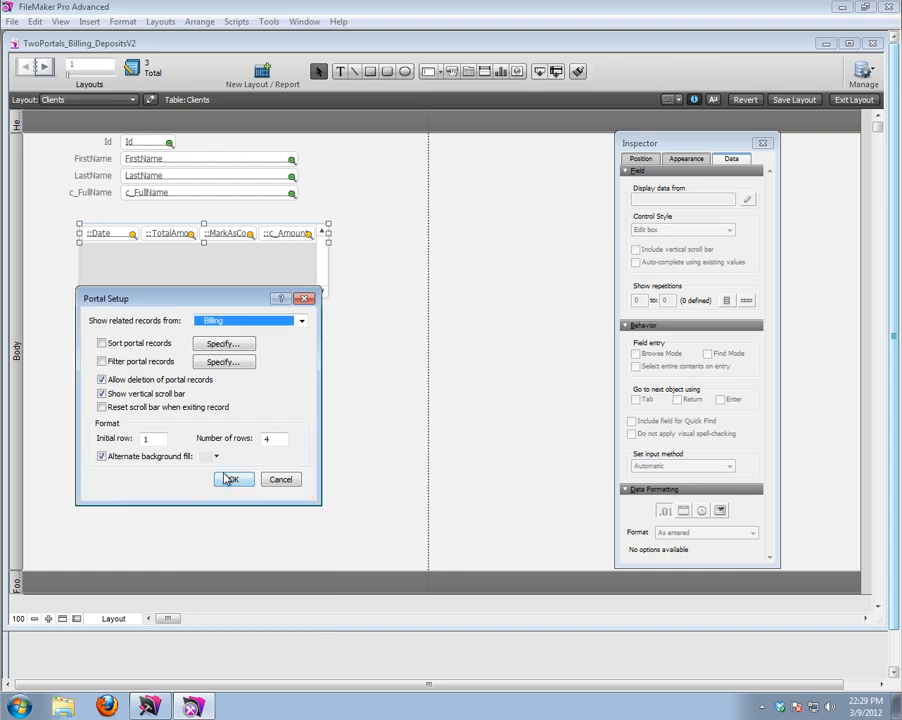
pyautogui.click(231, 478)
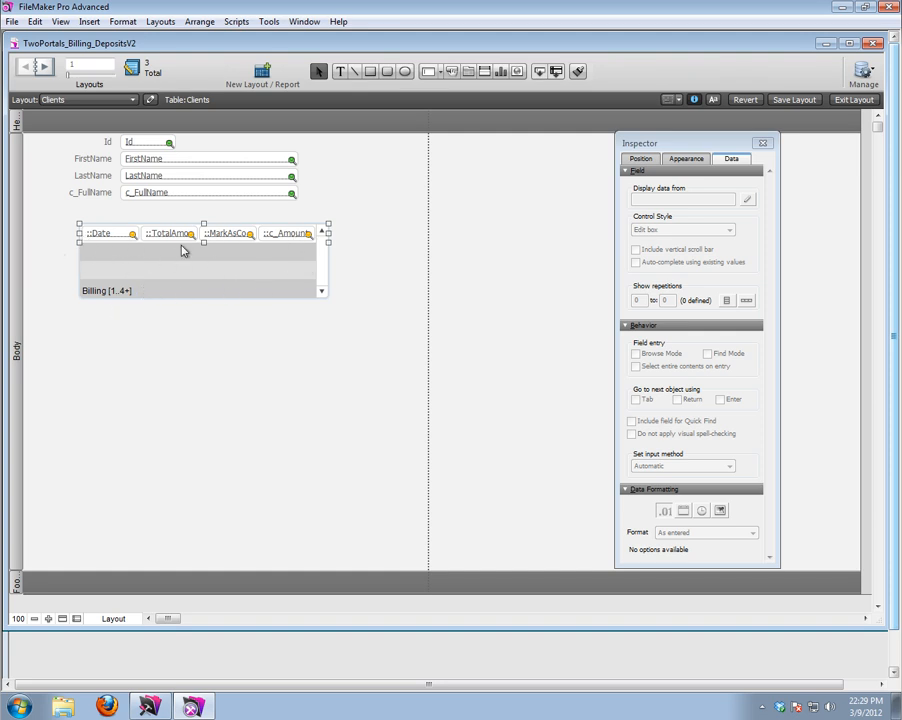
# Make the Billing portal's rows over four times taller and stack TotalAmount, MarkAsComplete and c_AmountRemaining beneath Date in the first row
pyautogui.moveTo(203, 242); pyautogui.dragTo(203, 308)
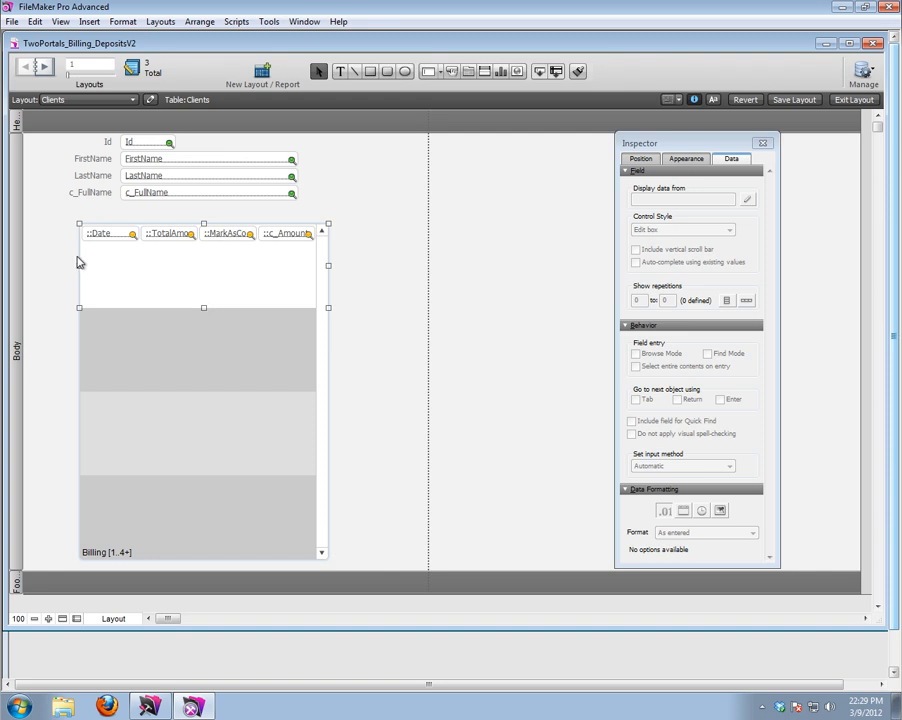
pyautogui.click(125, 236)
pyautogui.click(165, 238)
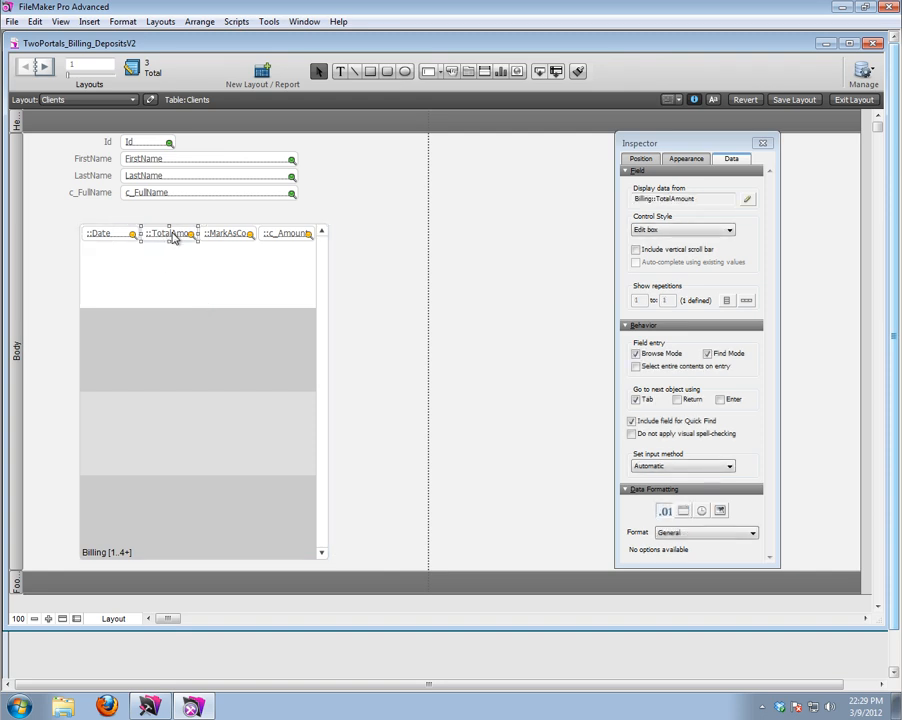
pyautogui.moveTo(178, 240); pyautogui.dragTo(128, 258)
pyautogui.moveTo(226, 234); pyautogui.dragTo(110, 272)
pyautogui.moveTo(265, 235); pyautogui.dragTo(114, 294)
pyautogui.press('Down')
pyautogui.press('Down')
pyautogui.press('Down')
pyautogui.press('Down')
pyautogui.press('Down')
pyautogui.press('Down')
pyautogui.press('Down')
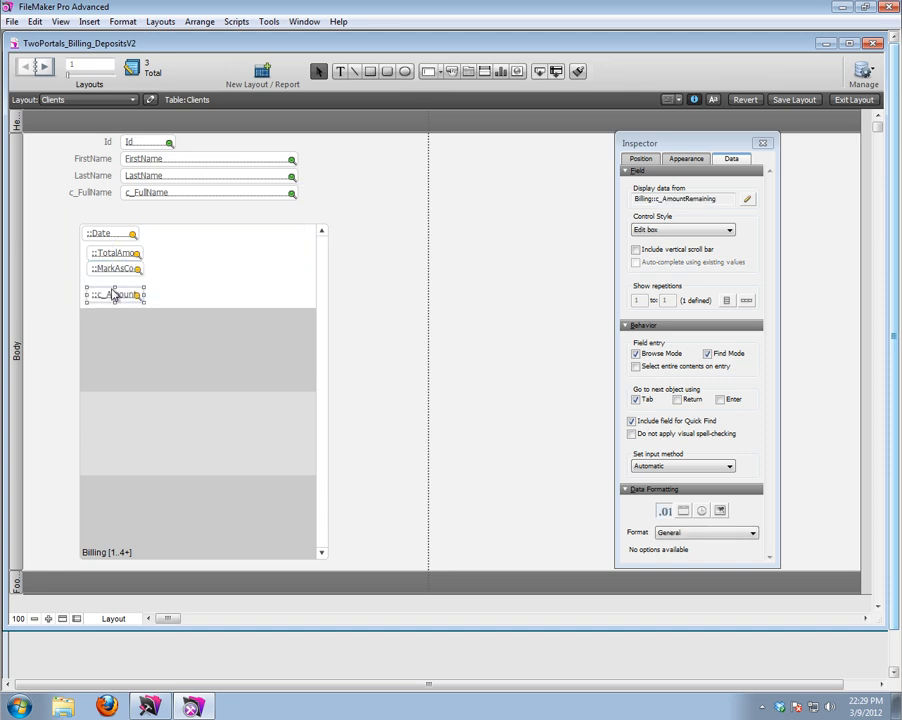
# Align the left edges of the four Billing portal fields and space them evenly in the vertical direction
pyautogui.keyDown('shift'); pyautogui.click(115, 267); pyautogui.keyUp('shift')
pyautogui.keyDown('shift'); pyautogui.click(113, 252); pyautogui.keyUp('shift')
pyautogui.keyDown('shift'); pyautogui.click(110, 236); pyautogui.keyUp('shift')
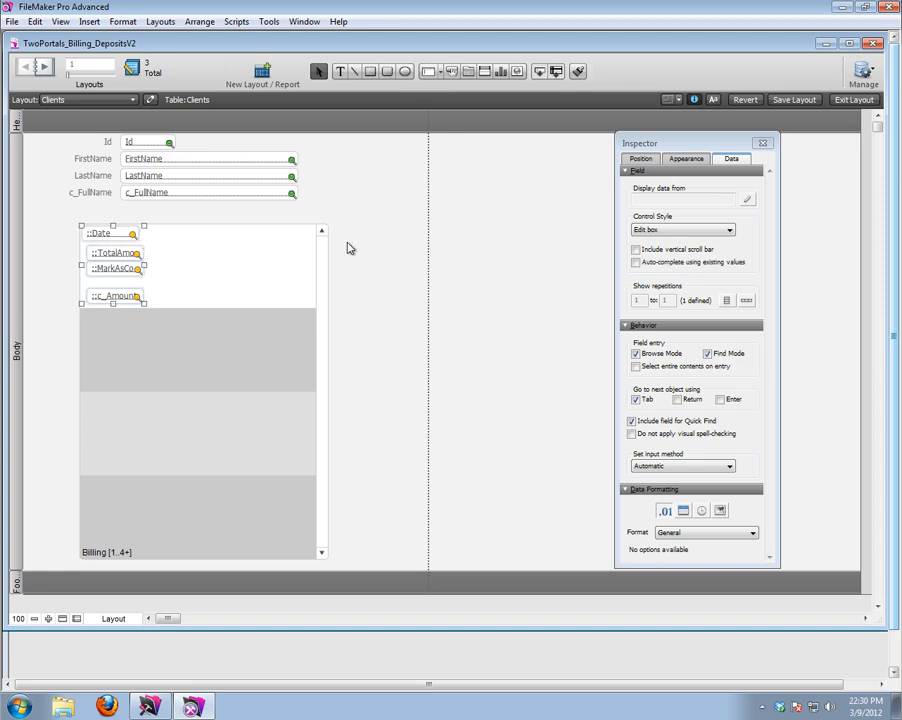
pyautogui.click(641, 159)
pyautogui.click(633, 429)
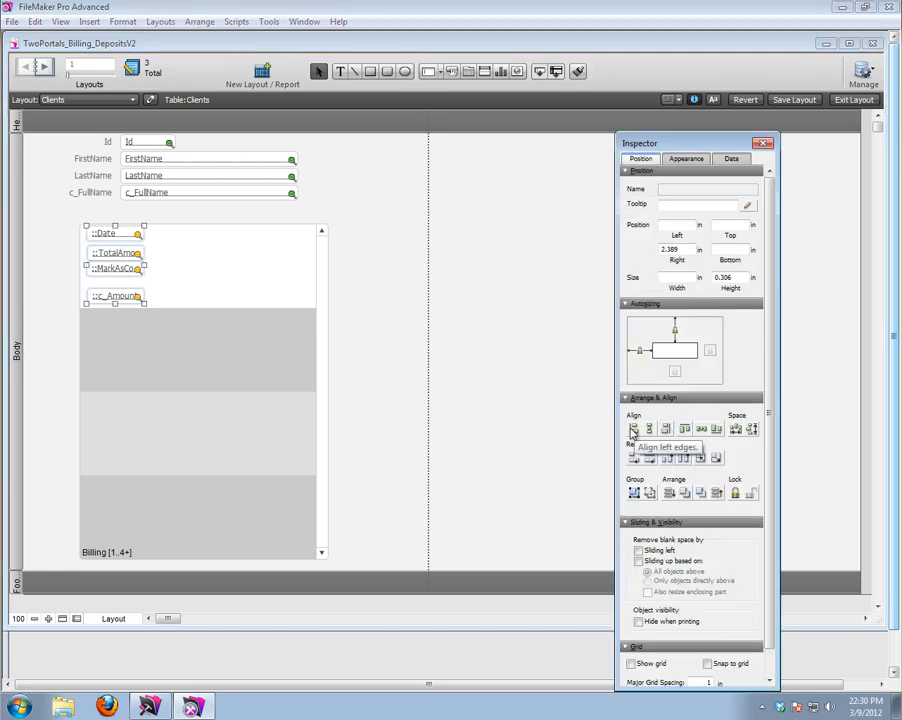
pyautogui.click(752, 429)
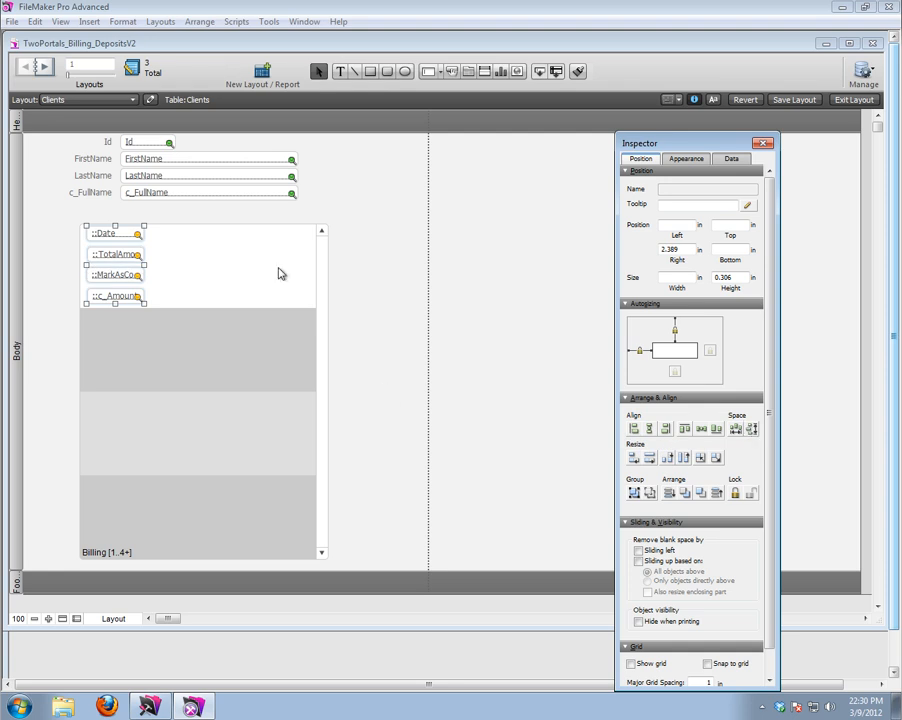
# Shift the four Billing portal fields to the right within the row and widen them so their full names fit
pyautogui.click(222, 99)
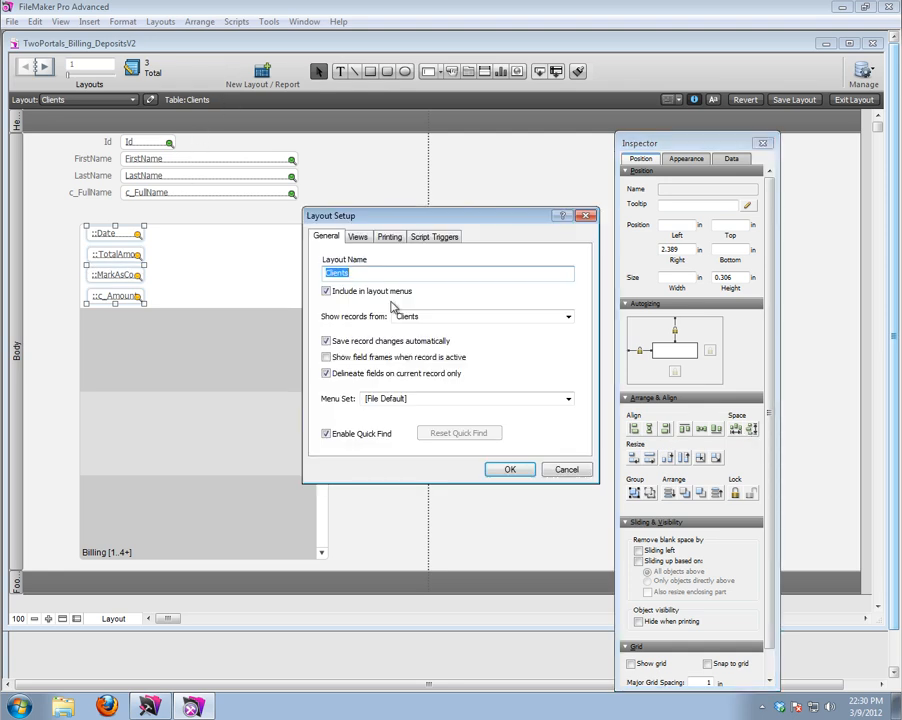
pyautogui.click(564, 469)
pyautogui.press('Right')
pyautogui.press('Right')
pyautogui.press('Right')
pyautogui.press('Right')
pyautogui.press('Right')
pyautogui.press('Right')
pyautogui.press('Right')
pyautogui.press('Right')
pyautogui.press('Right')
pyautogui.press('Right')
pyautogui.press('Right')
pyautogui.press('Right')
pyautogui.press('Right')
pyautogui.press('Right')
pyautogui.press('Right')
pyautogui.press('Right')
pyautogui.press('Right')
pyautogui.press('Right')
pyautogui.press('Right')
pyautogui.press('Right')
pyautogui.press('Right')
pyautogui.press('Right')
pyautogui.press('Right')
pyautogui.press('Right')
pyautogui.press('Right')
pyautogui.press('Right')
pyautogui.press('Right')
pyautogui.press('Right')
pyautogui.press('Right')
pyautogui.press('Right')
pyautogui.press('Right')
pyautogui.press('Right')
pyautogui.press('Right')
pyautogui.press('Right')
pyautogui.press('Right')
pyautogui.press('Right')
pyautogui.press('Right')
pyautogui.press('Right')
pyautogui.press('Right')
pyautogui.press('Right')
pyautogui.press('Right')
pyautogui.press('Right')
pyautogui.press('Right')
pyautogui.press('Right')
pyautogui.press('Right')
pyautogui.press('Right')
pyautogui.press('Right')
pyautogui.press('Right')
pyautogui.press('Right')
pyautogui.press('Right')
pyautogui.press('Right')
pyautogui.press('Right')
pyautogui.moveTo(227, 267); pyautogui.dragTo(268, 262)
pyautogui.click(352, 261)
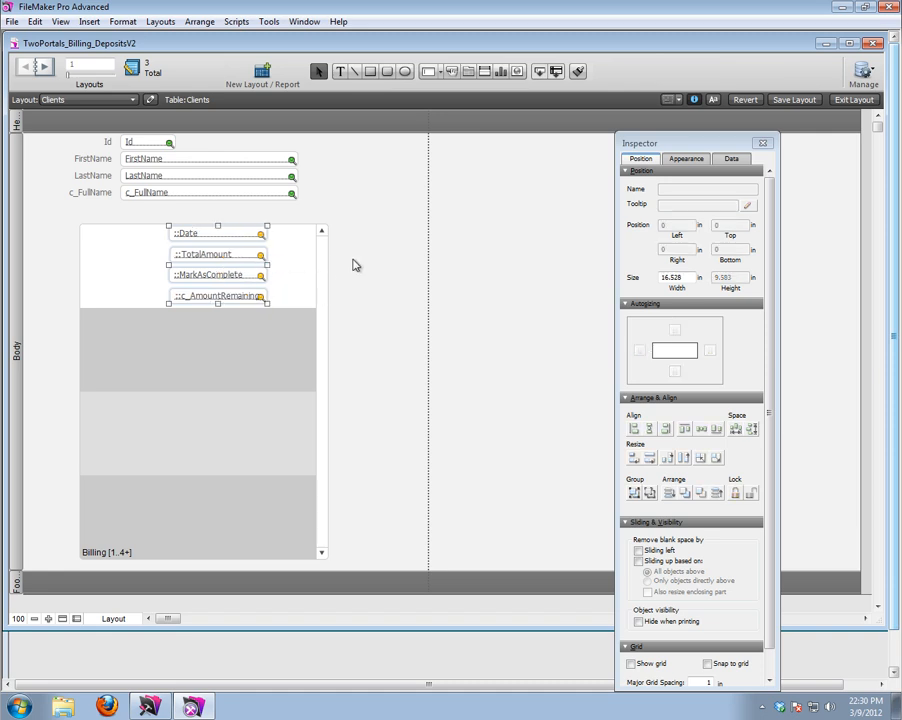
# Create labels for the Date, TotalAmount, MarkAsComplete and c_AmountRemaining fields in the Billing portal
pyautogui.doubleClick(207, 234)
pyautogui.click(280, 446)
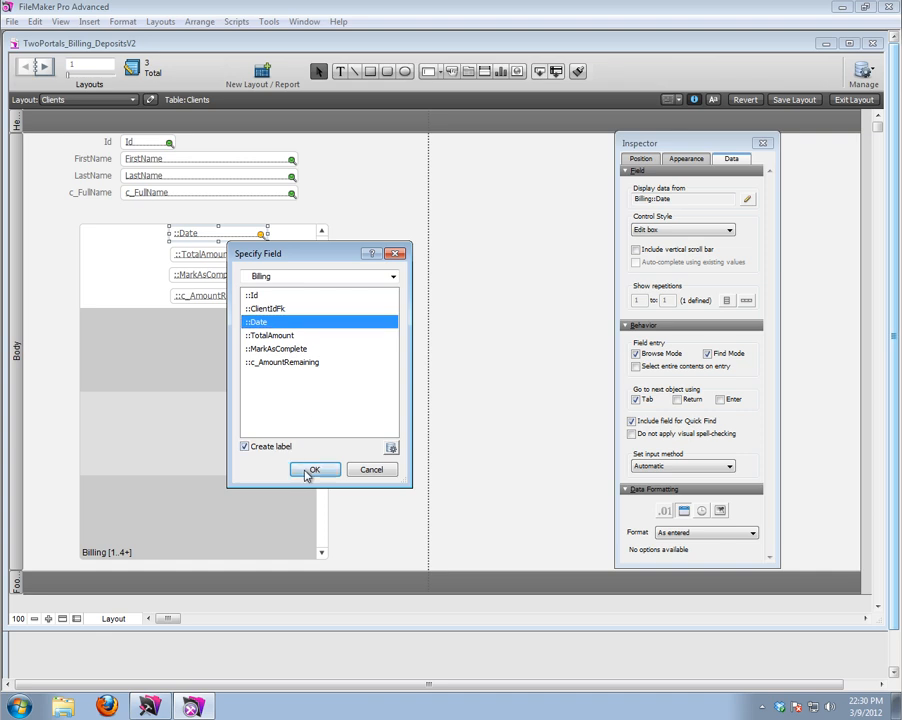
pyautogui.click(307, 471)
pyautogui.doubleClick(210, 254)
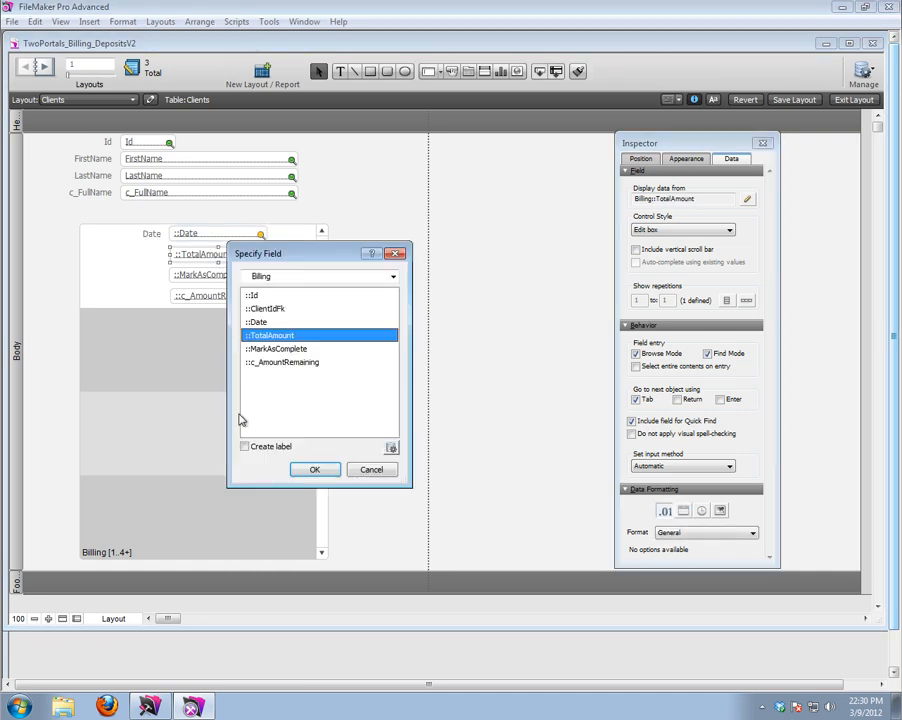
pyautogui.click(244, 446)
pyautogui.click(316, 470)
pyautogui.doubleClick(228, 277)
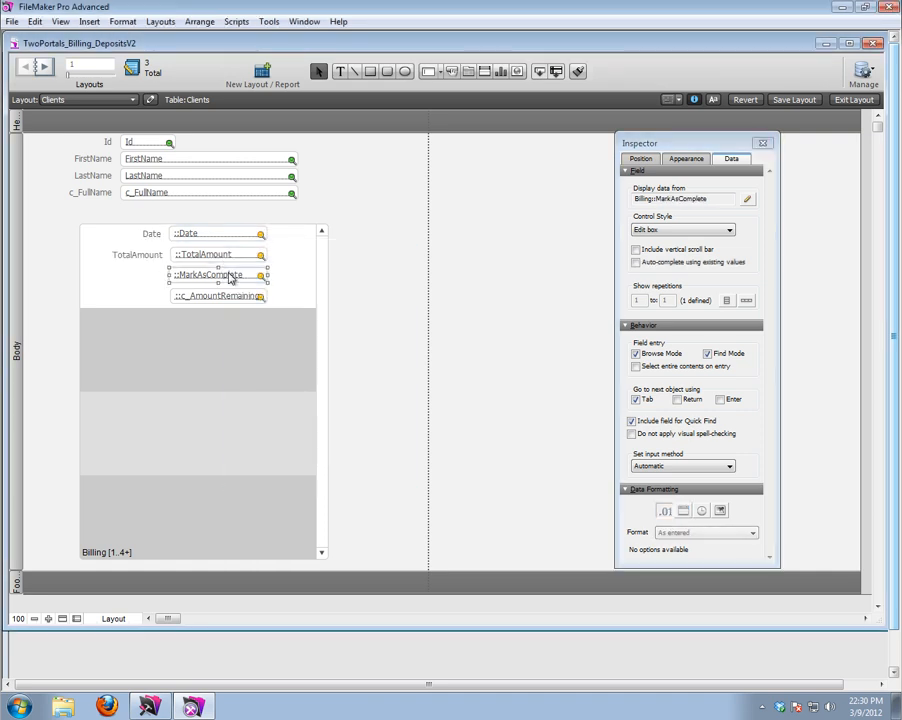
pyautogui.click(275, 447)
pyautogui.click(308, 469)
pyautogui.doubleClick(226, 295)
pyautogui.click(270, 446)
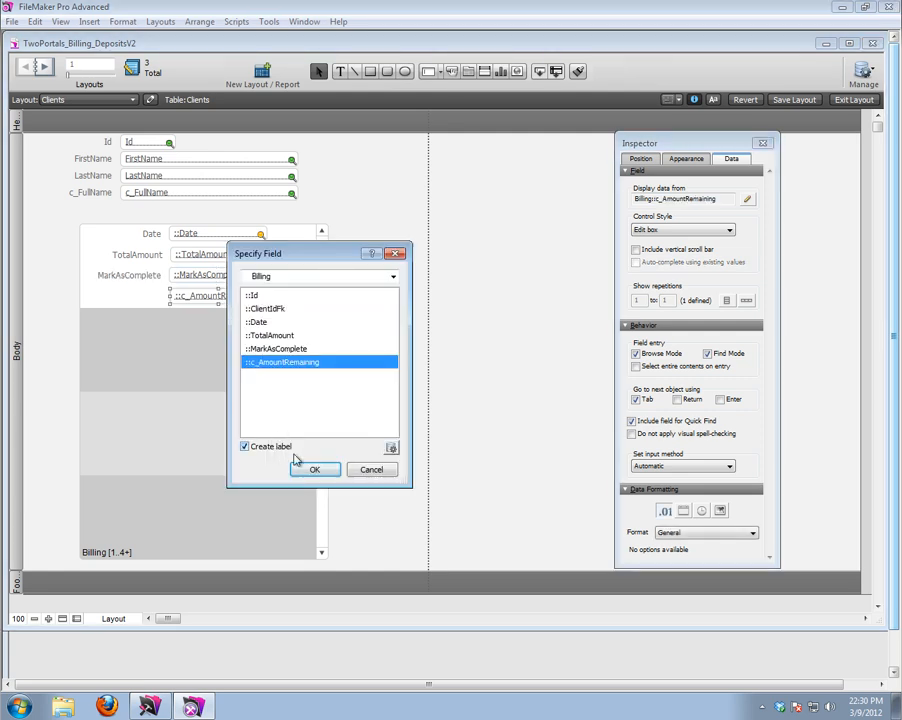
pyautogui.click(314, 470)
pyautogui.click(375, 282)
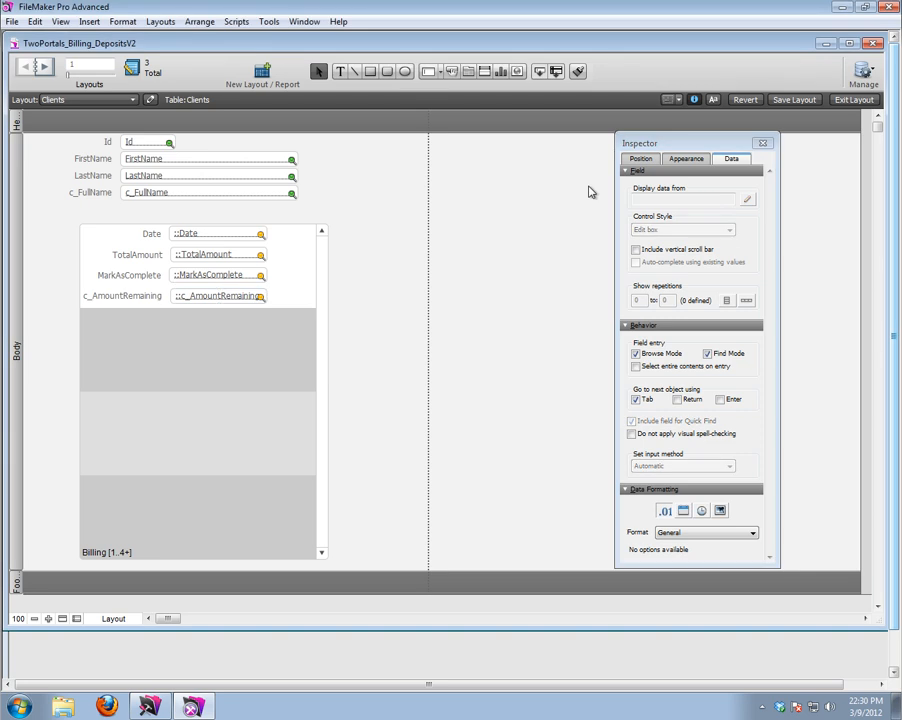
# Format the portal's Date field as a drop-down calendar with an icon to show and hide it, and return to Browse mode
pyautogui.click(229, 234)
pyautogui.click(700, 231)
pyautogui.click(655, 278)
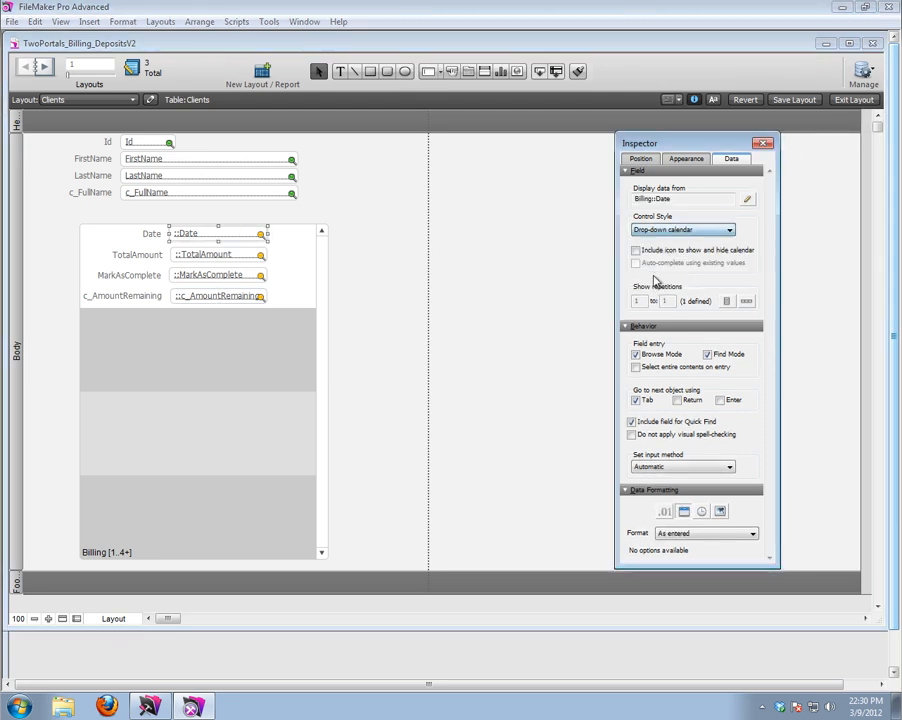
pyautogui.click(863, 100)
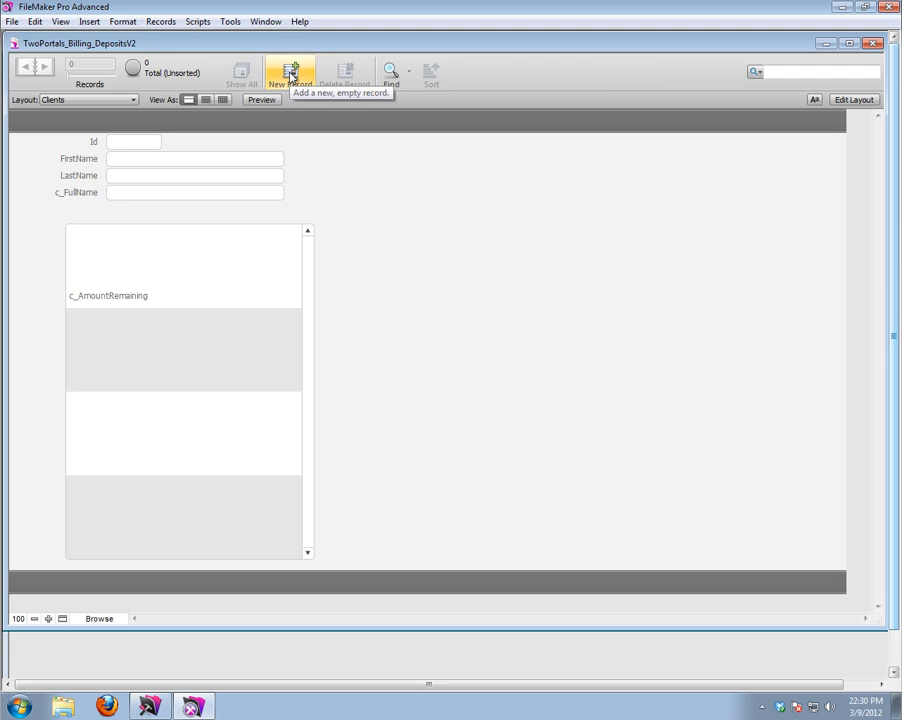
# Create a new client record and enter the client's first and last name
pyautogui.click(290, 75)
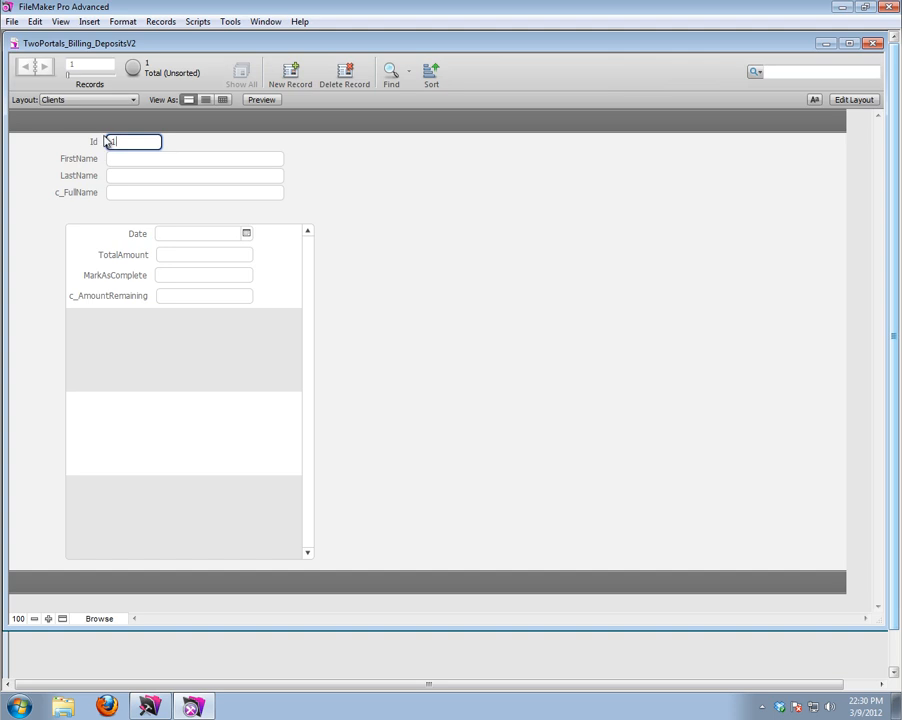
pyautogui.click(231, 158)
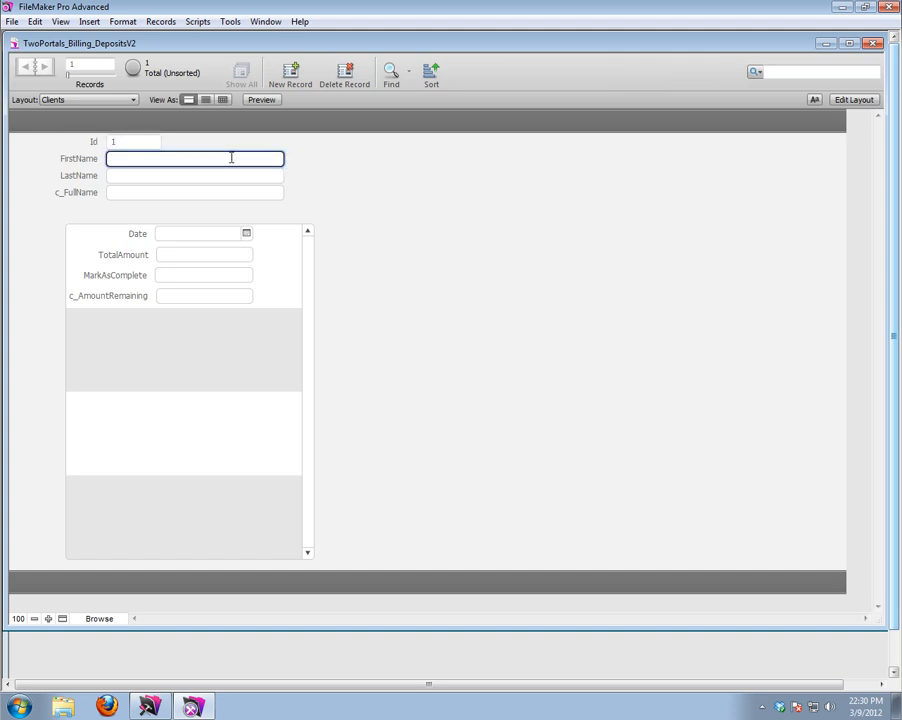
pyautogui.write('John')
pyautogui.press('Tab')
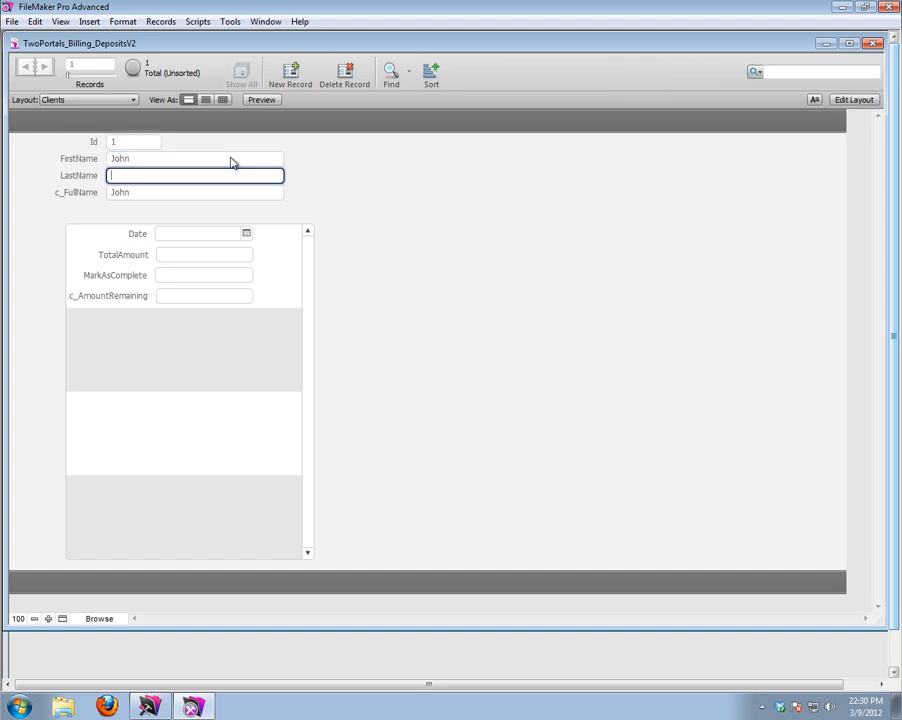
pyautogui.press('Return')
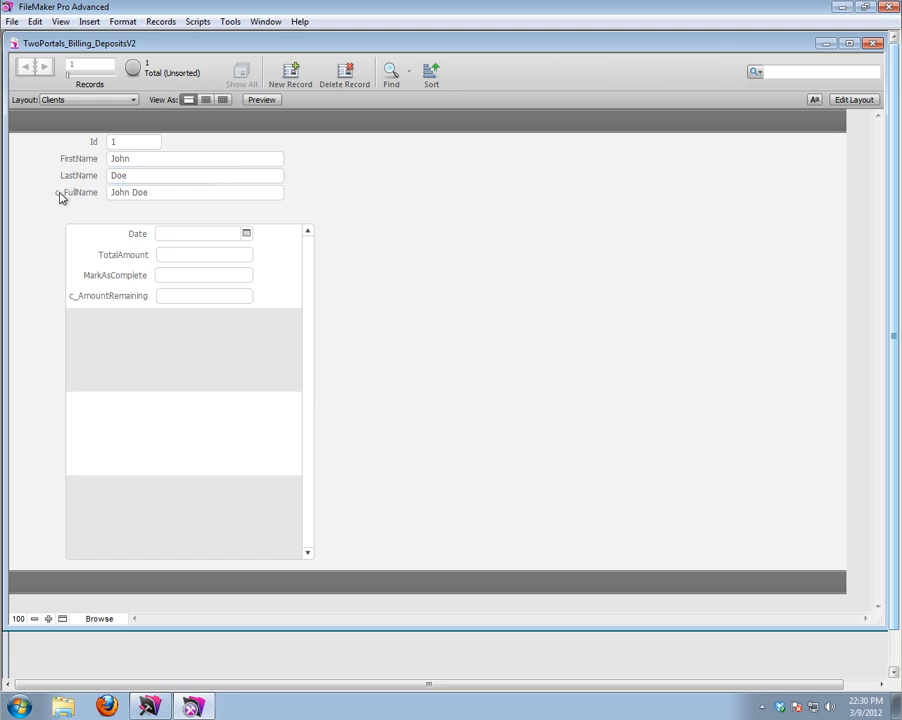
# Delete the c_FullName label and its field from the body of the Clients layout
pyautogui.click(862, 100)
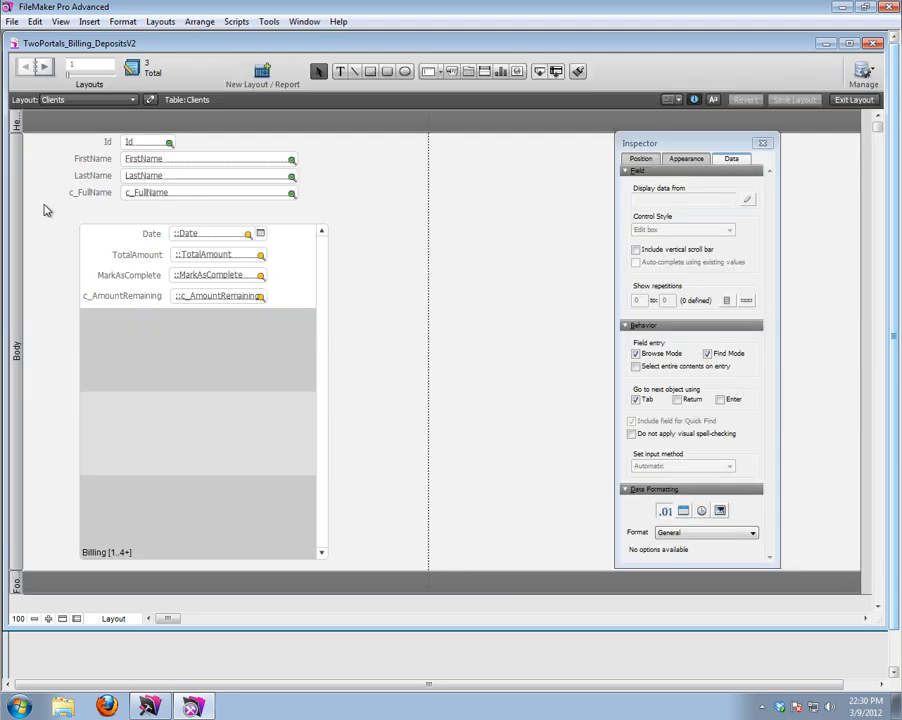
pyautogui.click(97, 196)
pyautogui.press('Delete')
pyautogui.click(132, 192)
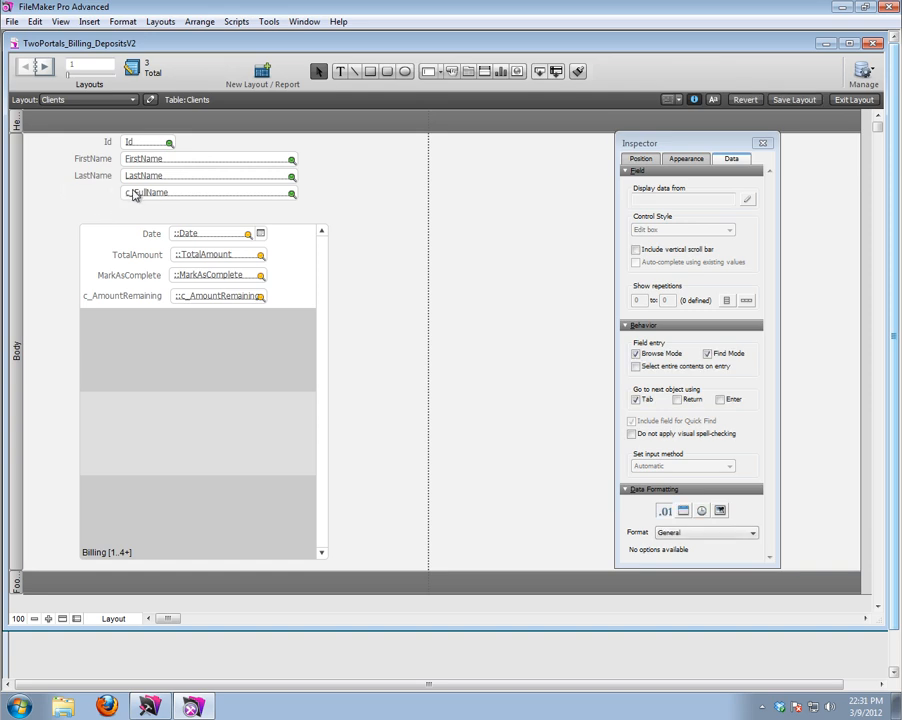
pyautogui.press('Delete')
# Make the Clients layout's header slightly taller and insert the Clients table's c_FullName as a merge field in it
pyautogui.moveTo(105, 133); pyautogui.dragTo(106, 144)
pyautogui.click(338, 76)
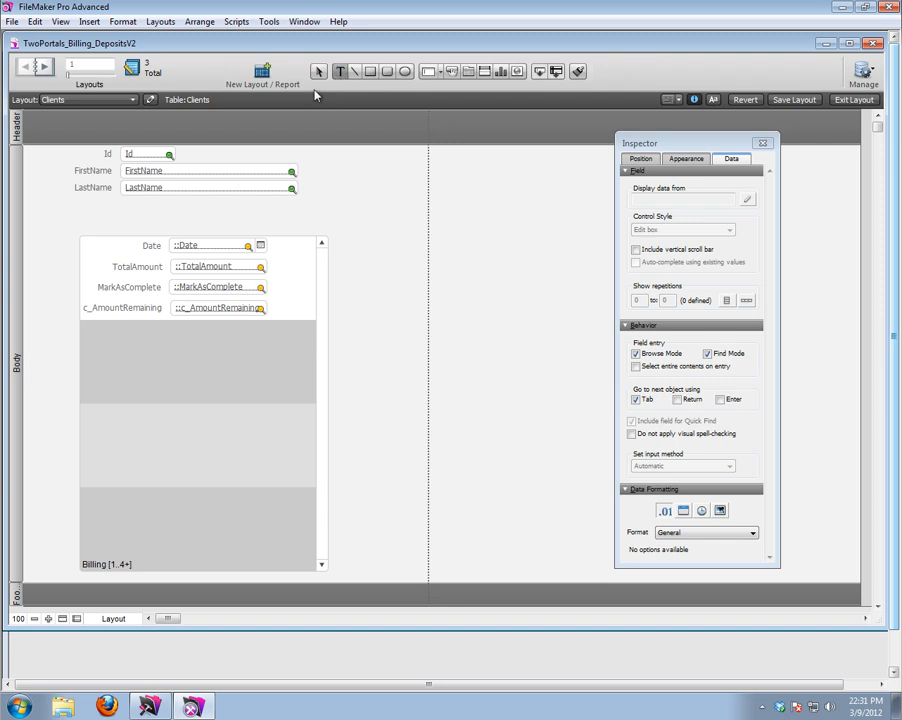
pyautogui.click(266, 125)
pyautogui.hotkey('ctrl', 'm')
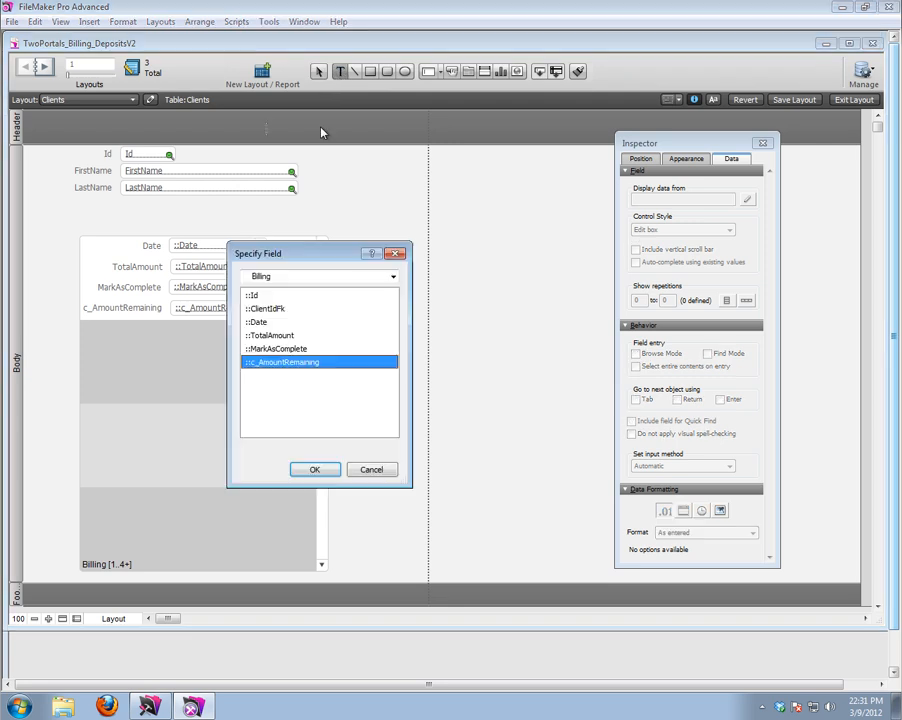
pyautogui.click(374, 471)
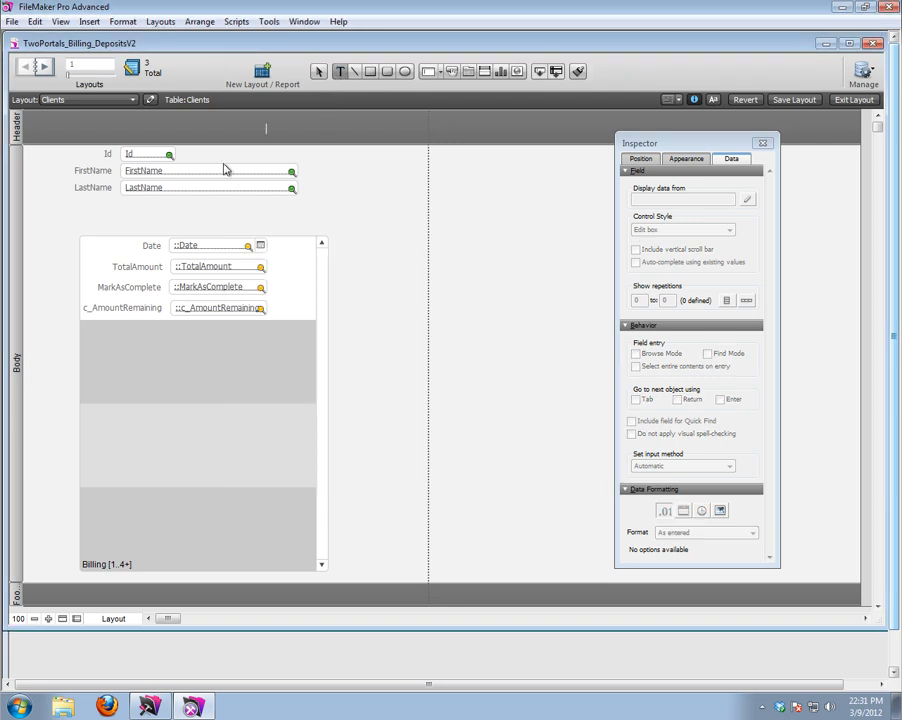
pyautogui.click(89, 21)
pyautogui.click(115, 338)
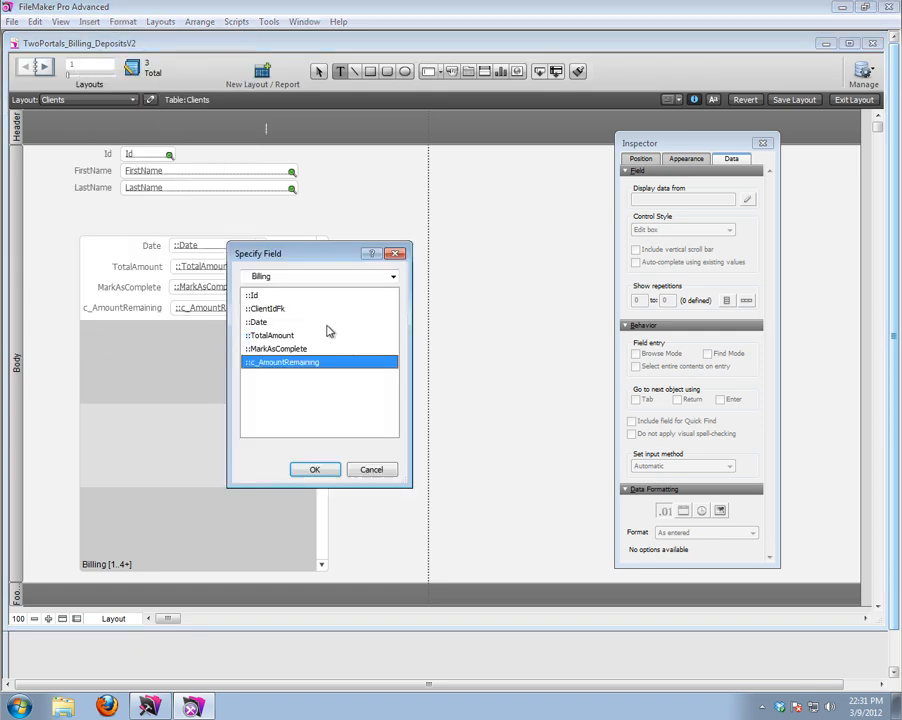
pyautogui.click(307, 278)
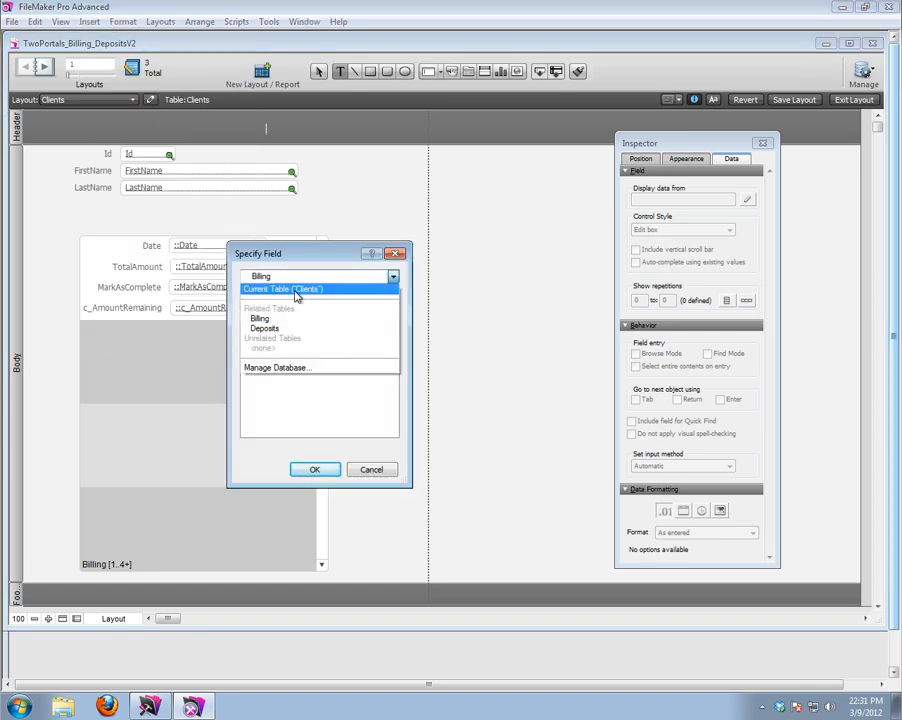
pyautogui.click(290, 289)
pyautogui.click(256, 336)
pyautogui.click(304, 466)
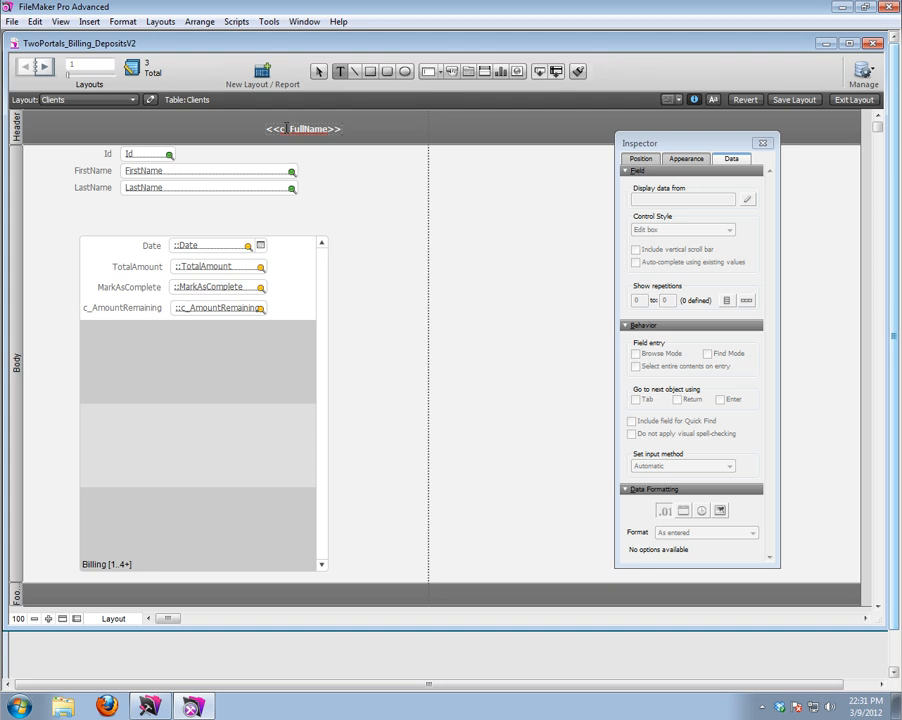
# Set the header's c_FullName merge field to 18 pt, move it above the Id field, widen it, and return to Browse mode
pyautogui.click(716, 100)
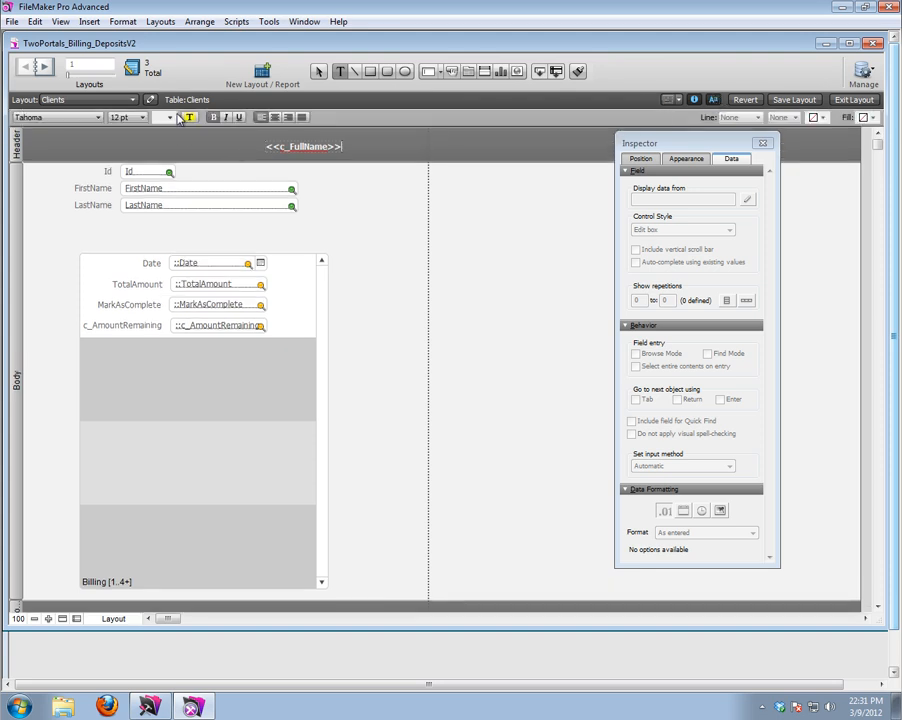
pyautogui.click(132, 117)
pyautogui.click(139, 246)
pyautogui.click(348, 191)
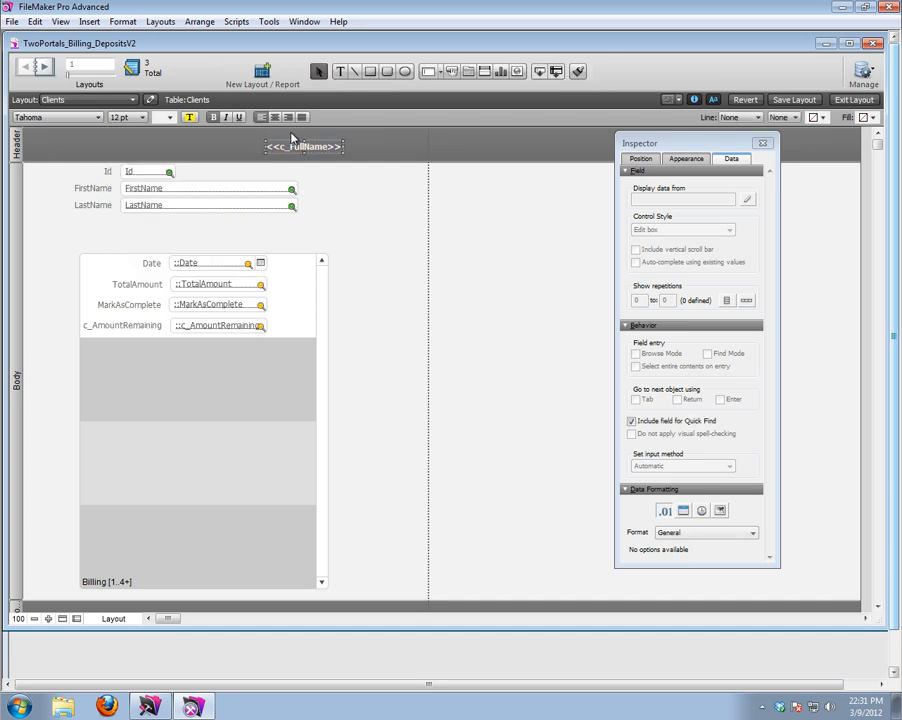
pyautogui.click(130, 118)
pyautogui.click(122, 242)
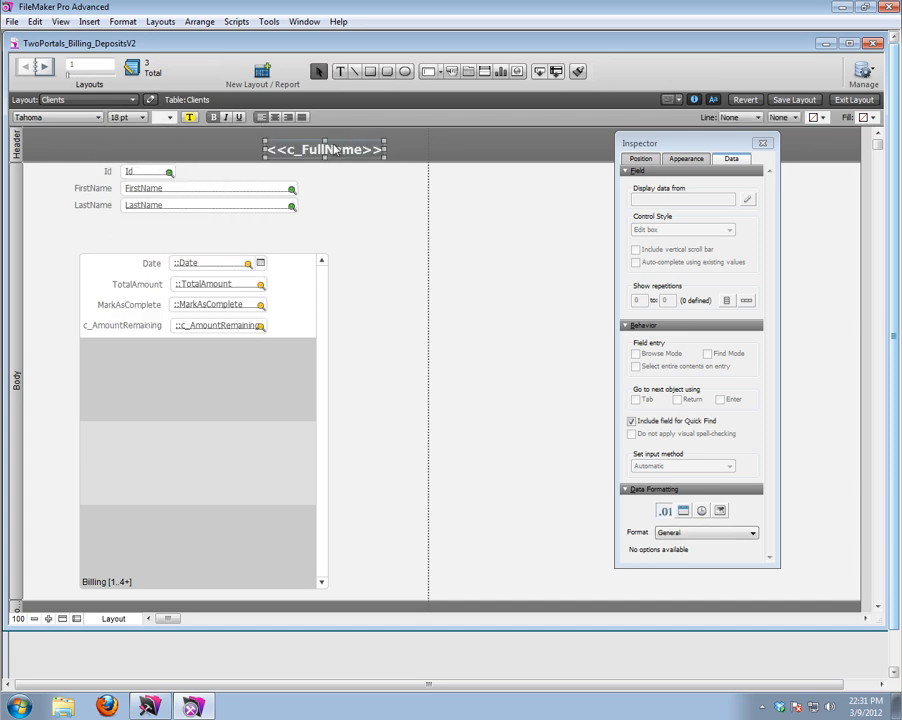
pyautogui.moveTo(338, 152); pyautogui.dragTo(362, 146)
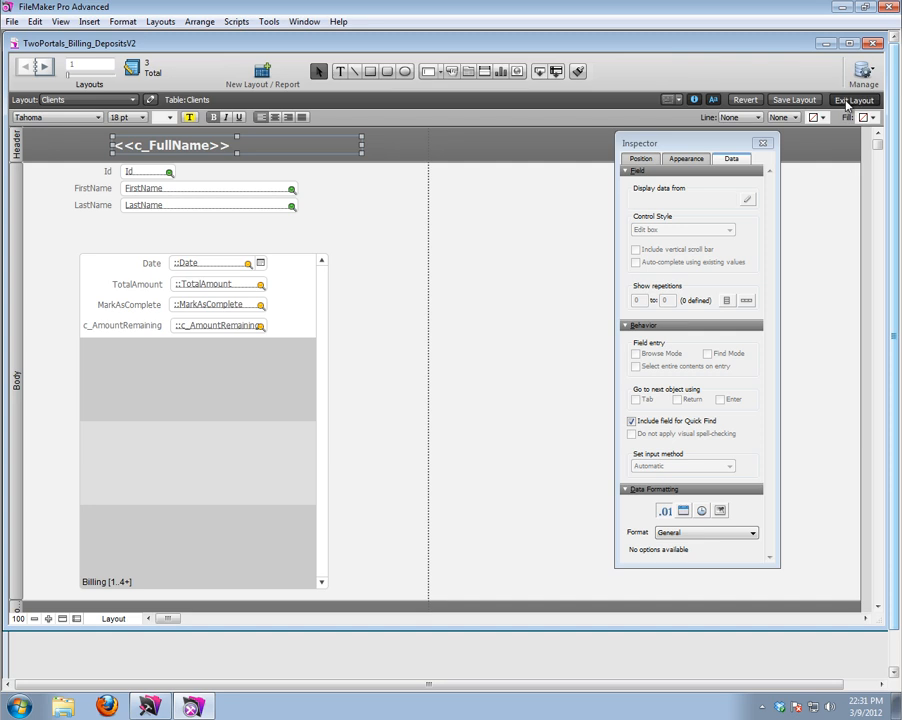
pyautogui.click(850, 100)
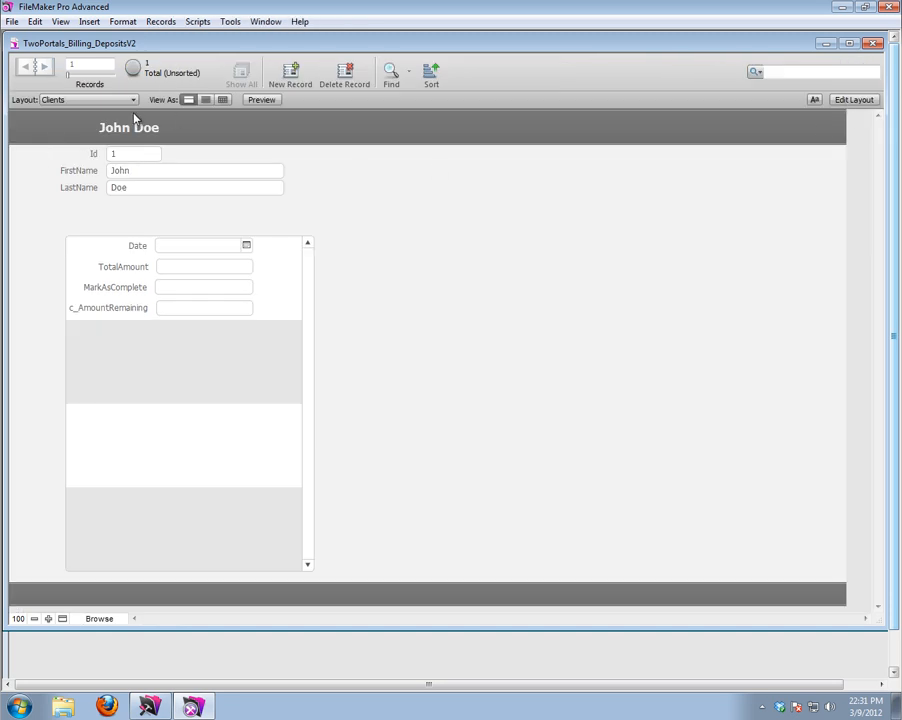
# Create a second client record and enter the client's first and last name
pyautogui.click(290, 74)
pyautogui.click(130, 170)
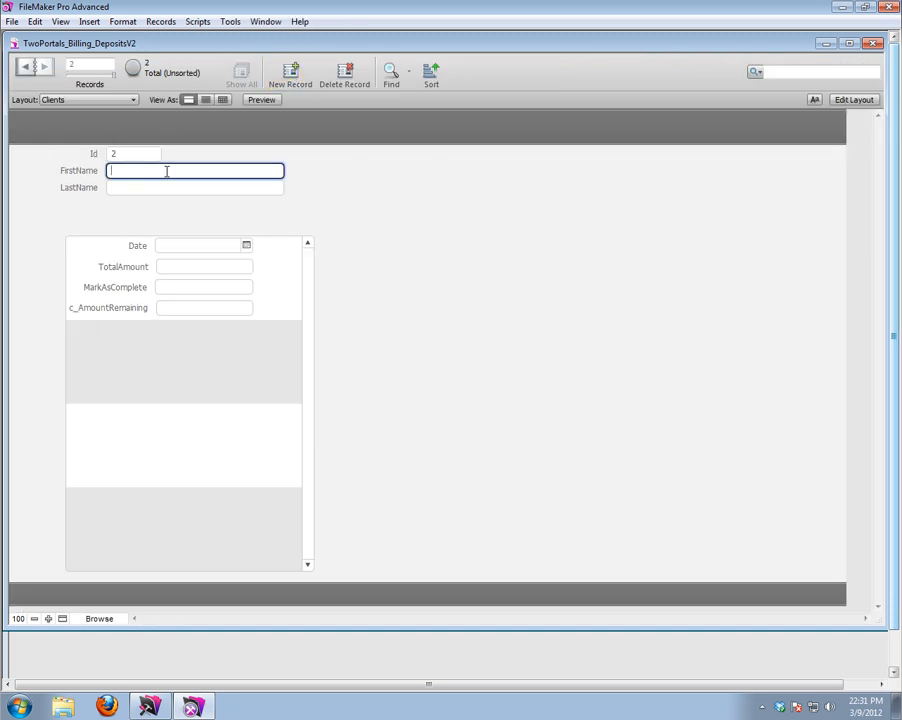
pyautogui.write('Jane')
pyautogui.press('Tab')
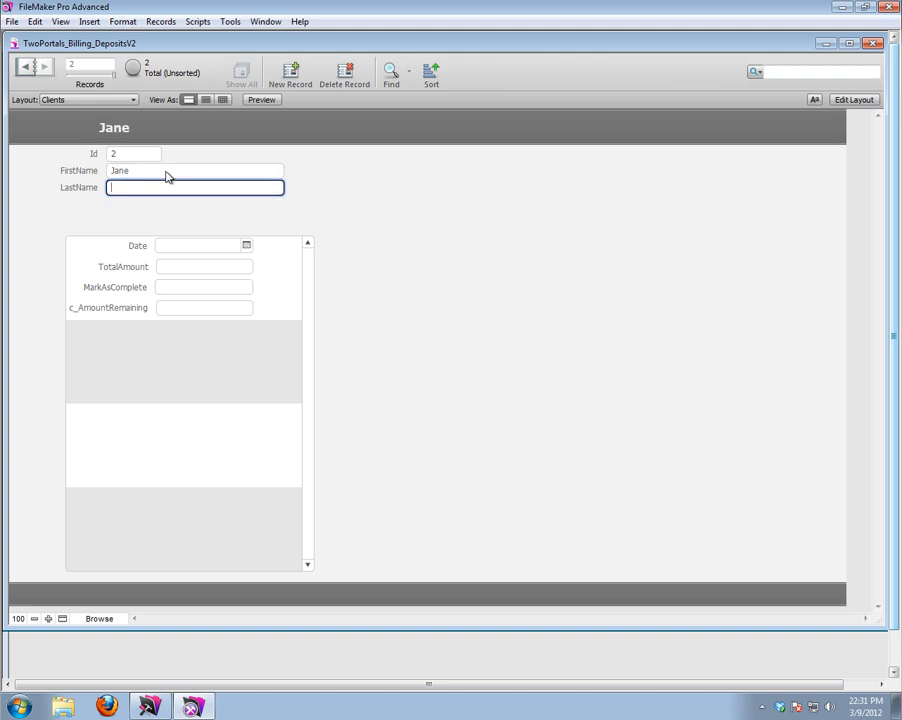
pyautogui.write('Doe')
pyautogui.press('Return')
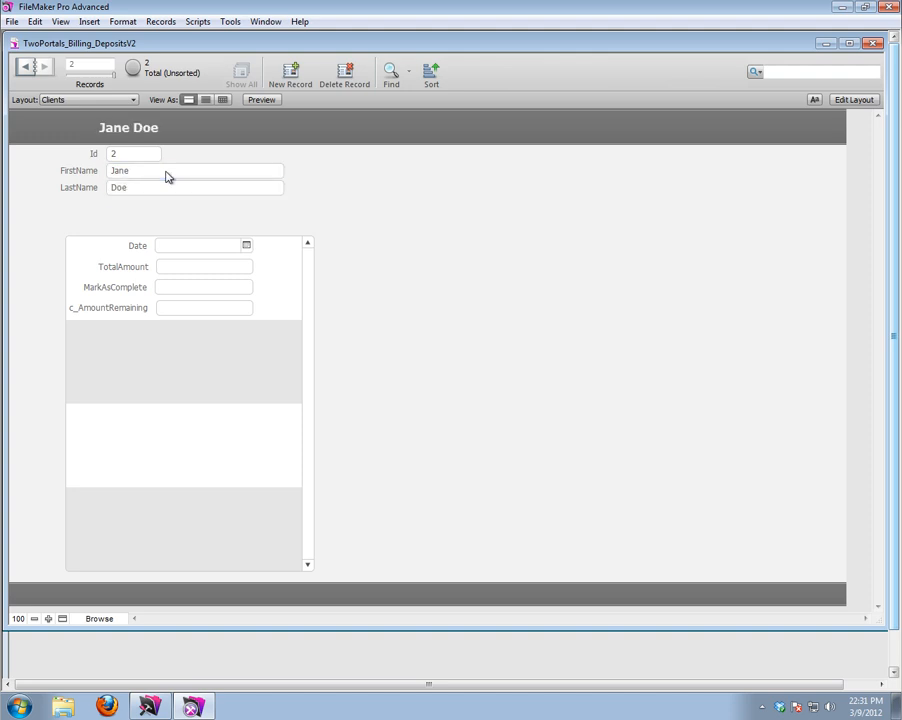
# Add a billing dated 3/9/2012 with a TotalAmount of 500 to the first client's record
pyautogui.click(31, 66)
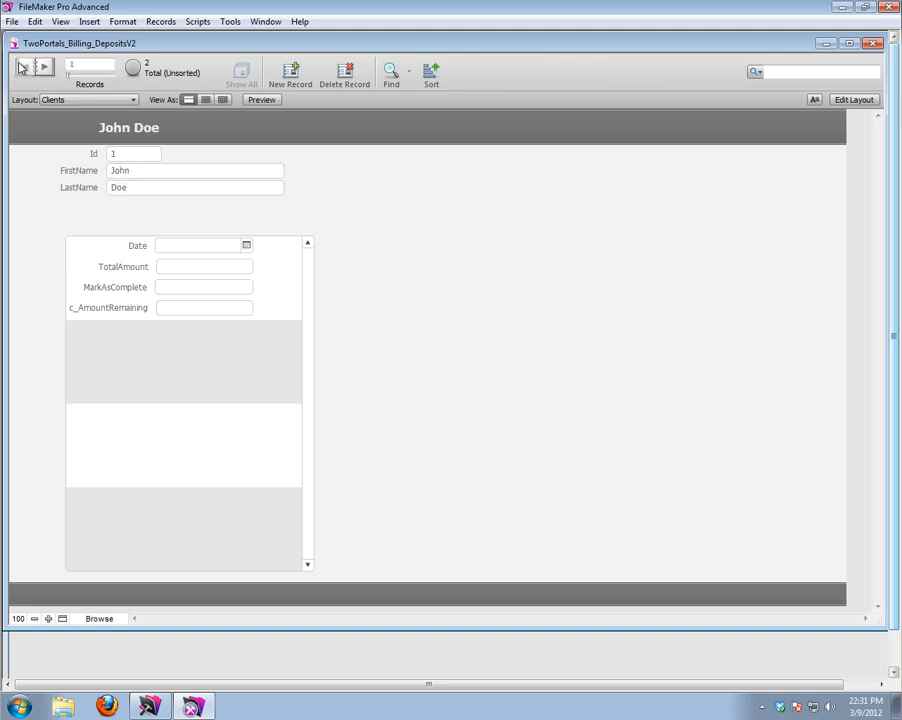
pyautogui.click(246, 246)
pyautogui.click(170, 305)
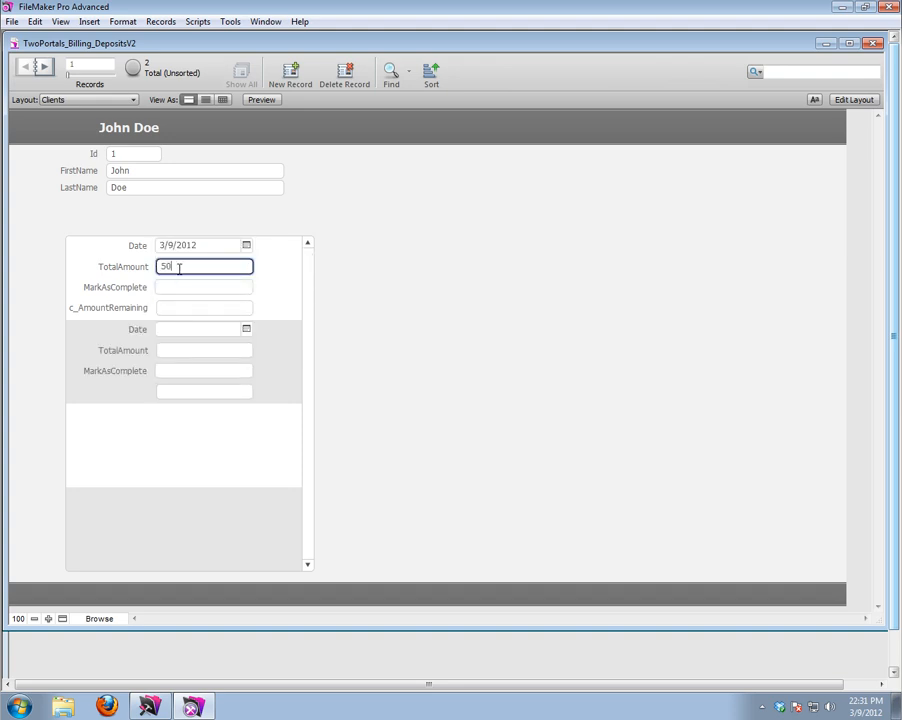
pyautogui.press('Return')
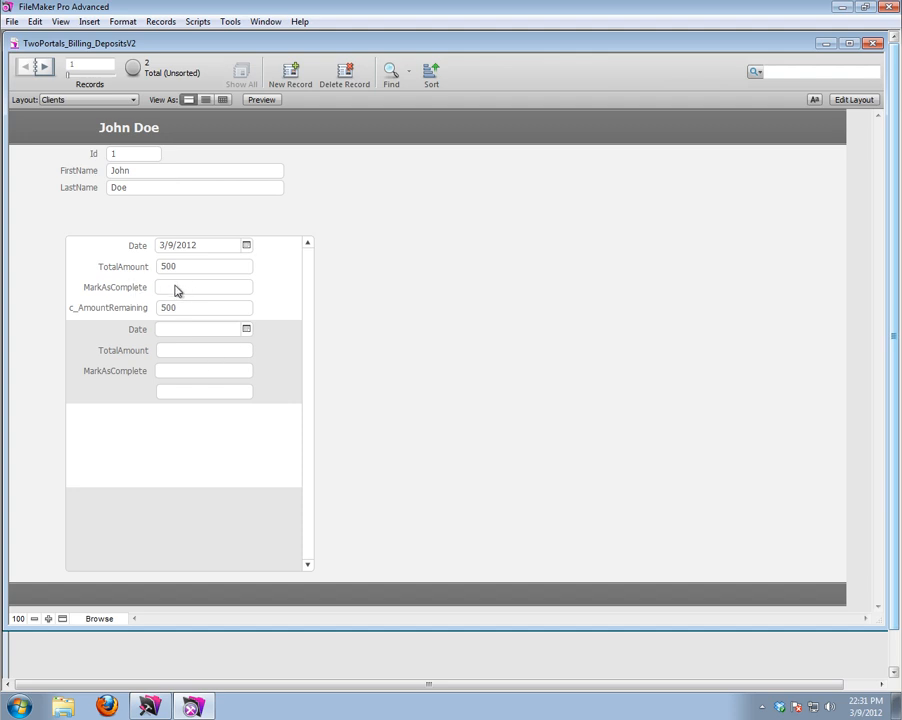
# Change the control style of the Billing portal's MarkAsComplete field to a checkbox set
pyautogui.click(845, 101)
pyautogui.click(231, 305)
pyautogui.click(729, 229)
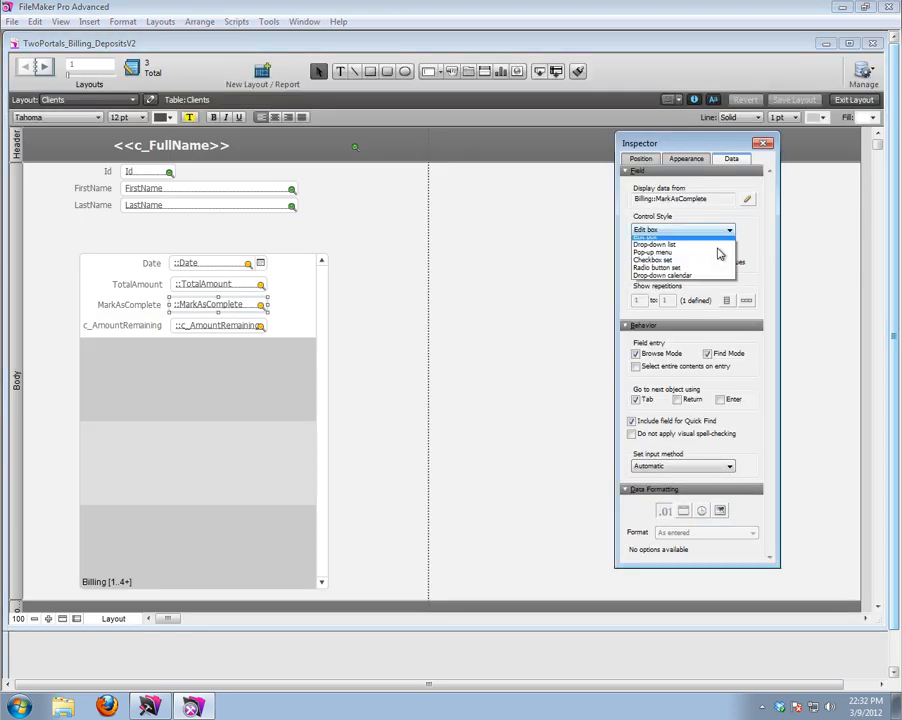
pyautogui.click(665, 263)
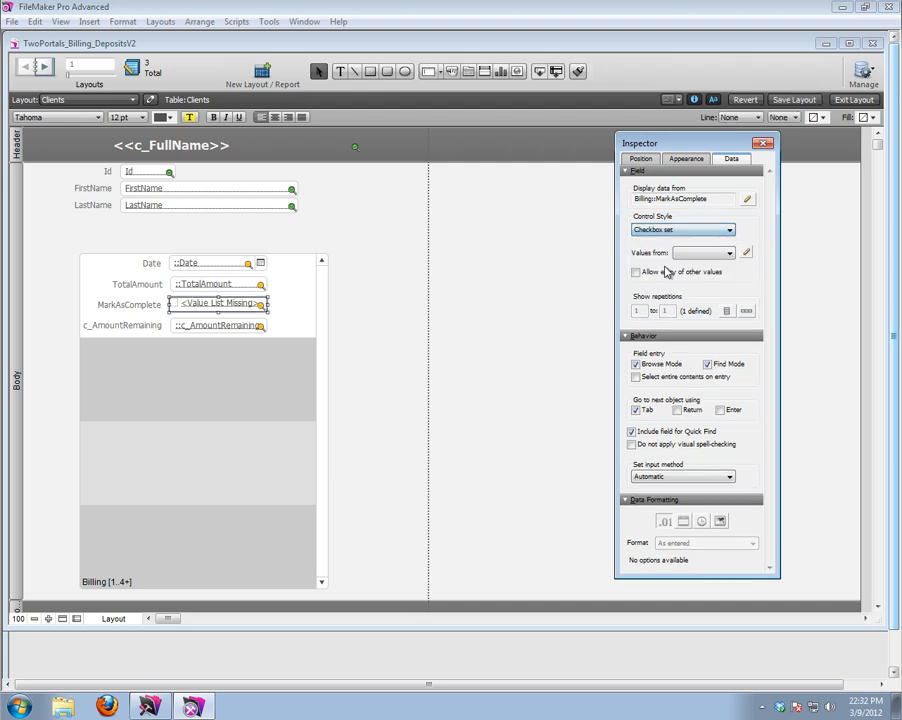
# Create a value list named Complete with the custom value Complete for the MarkAsComplete checkbox, and try the checkbox in Browse mode
pyautogui.click(747, 254)
pyautogui.click(350, 472)
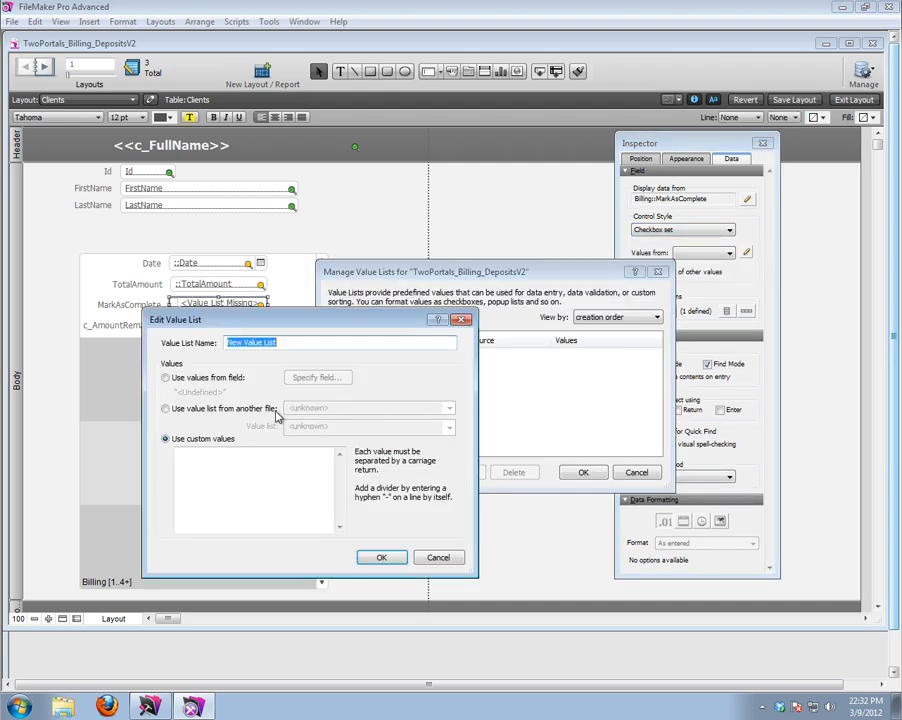
pyautogui.write('Compl')
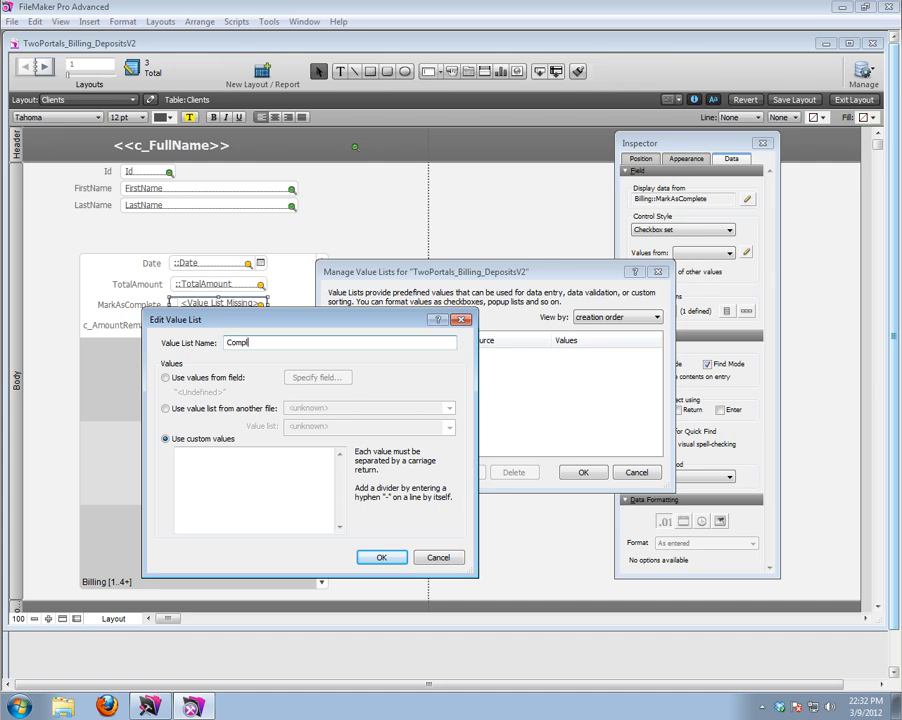
pyautogui.write('ete')
pyautogui.click(267, 496)
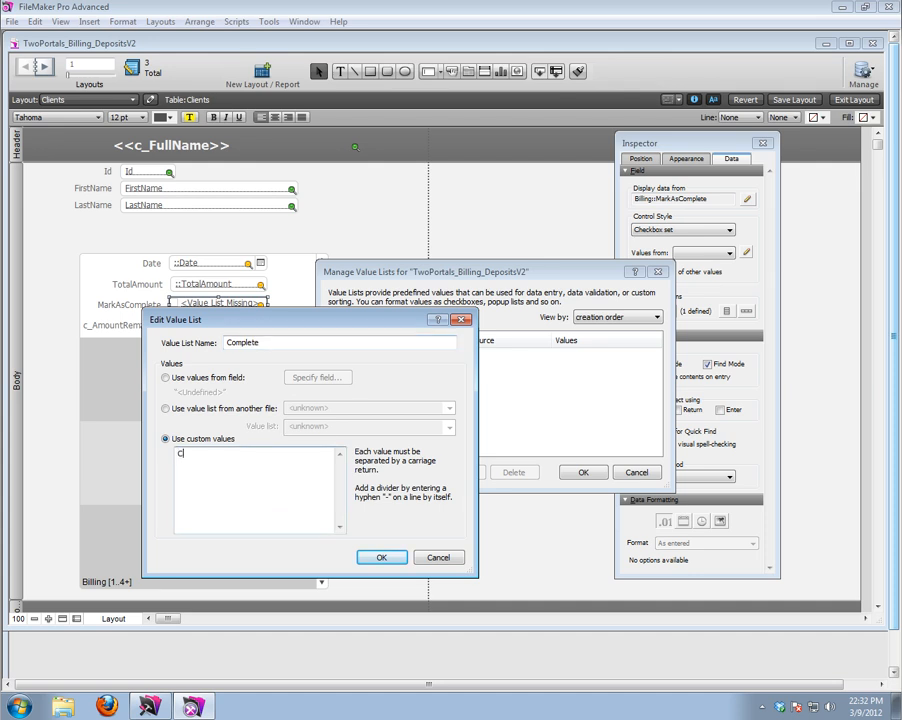
pyautogui.click(381, 557)
pyautogui.click(583, 472)
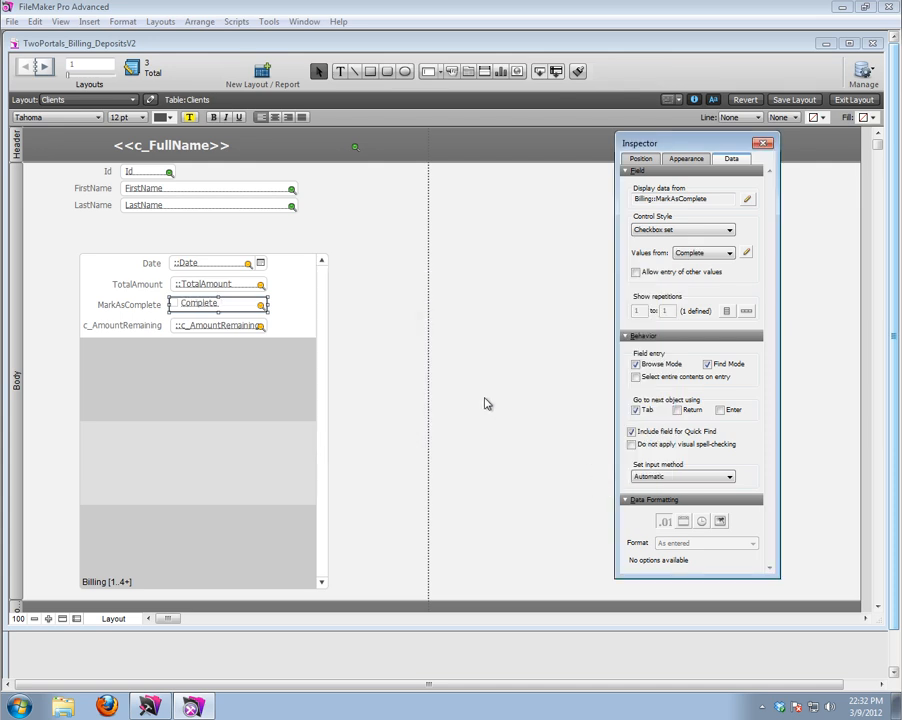
pyautogui.hotkey('ctrl', 'b')
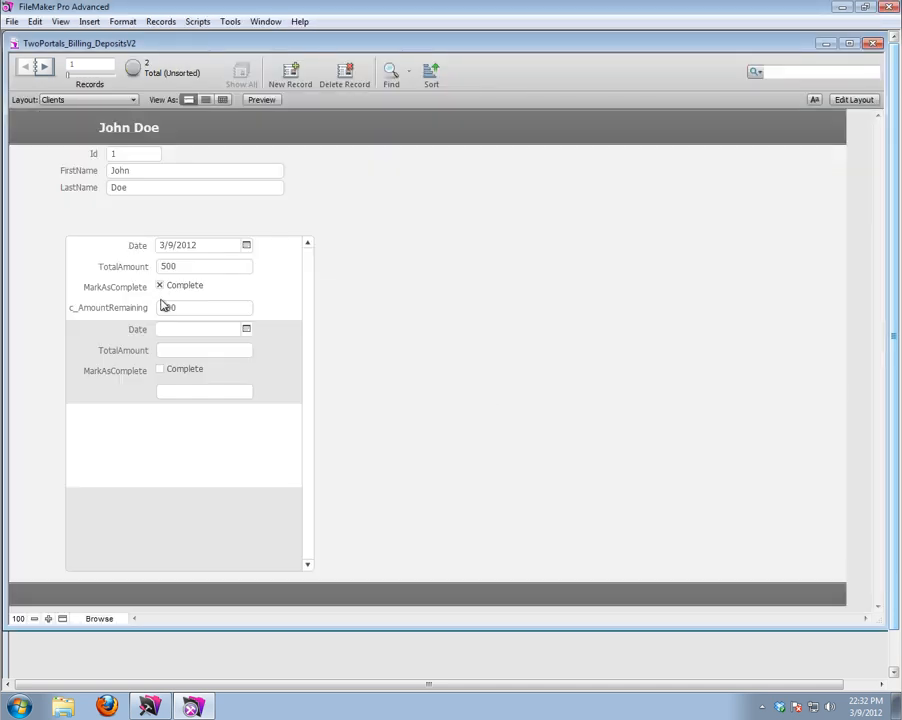
pyautogui.click(160, 287)
# Set the MarkAsComplete checkbox field's font size to 14 pt and return to Browse mode
pyautogui.click(845, 102)
pyautogui.click(250, 304)
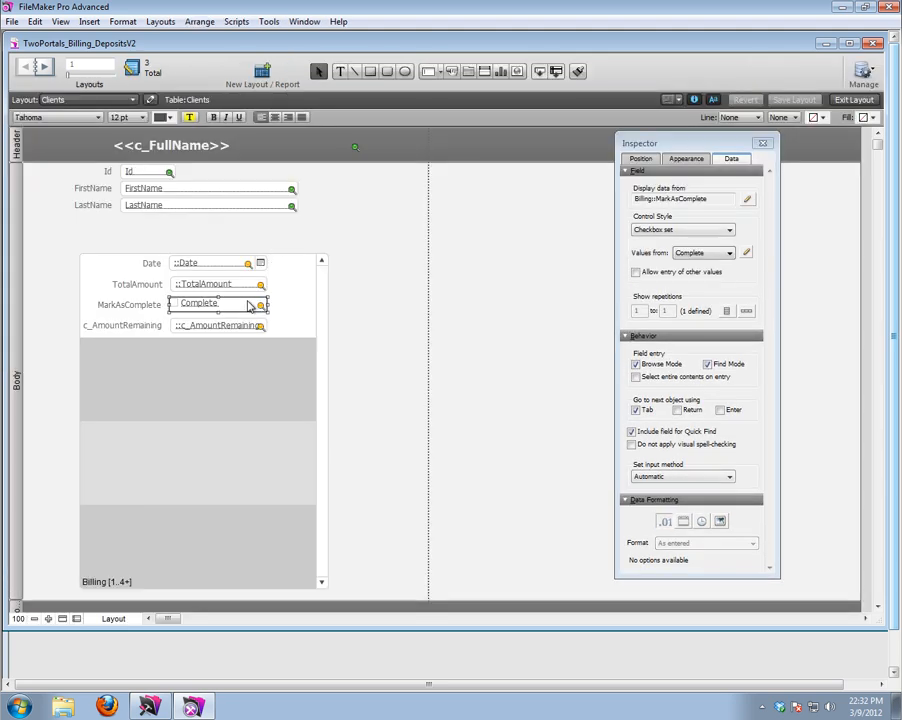
pyautogui.click(170, 117)
pyautogui.click(130, 231)
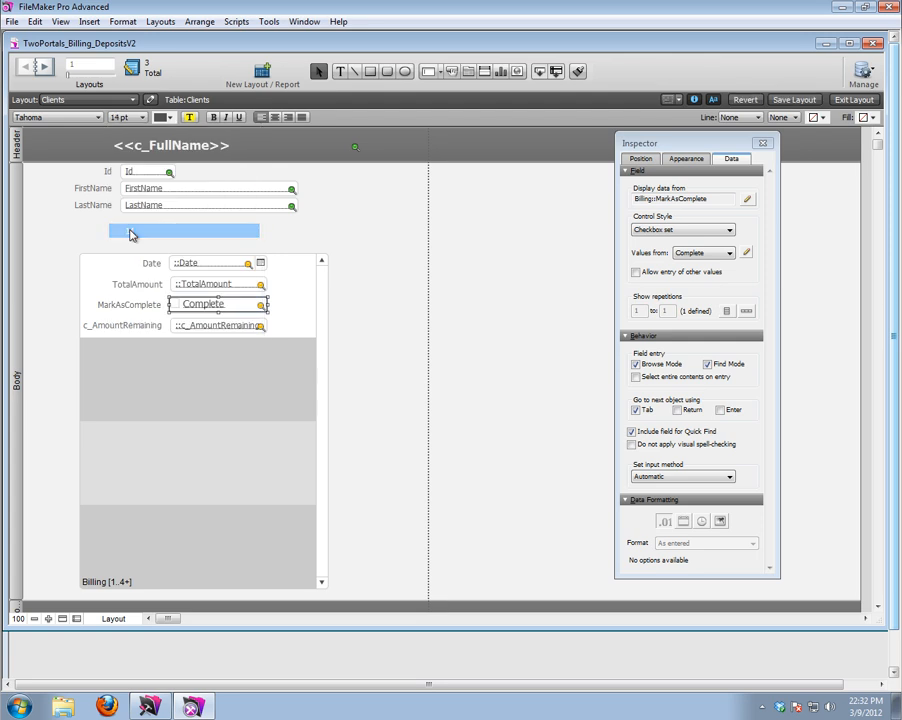
pyautogui.click(372, 297)
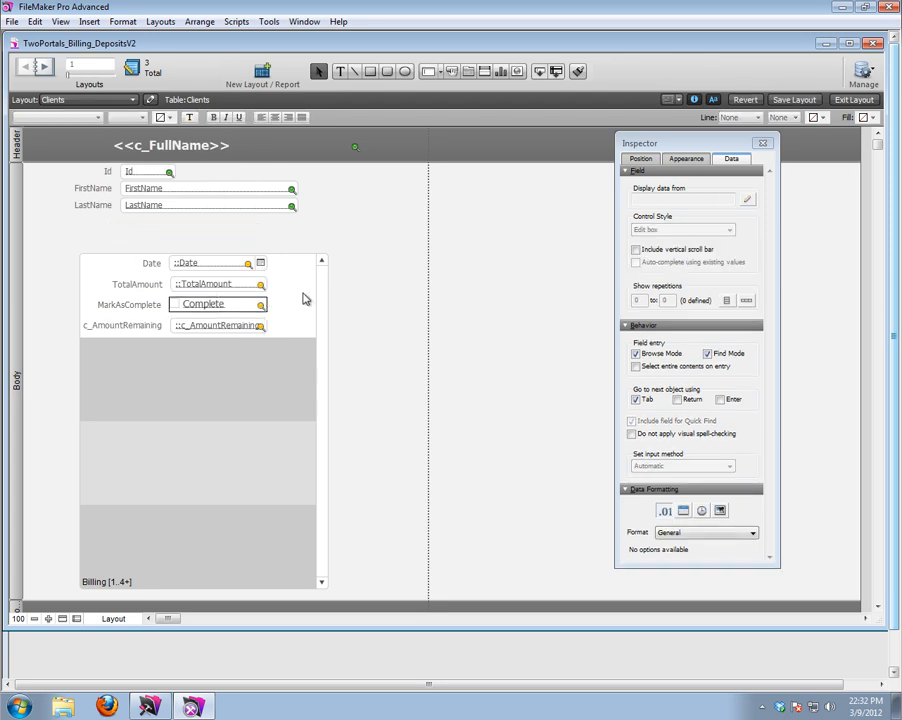
pyautogui.hotkey('ctrl', 'b')
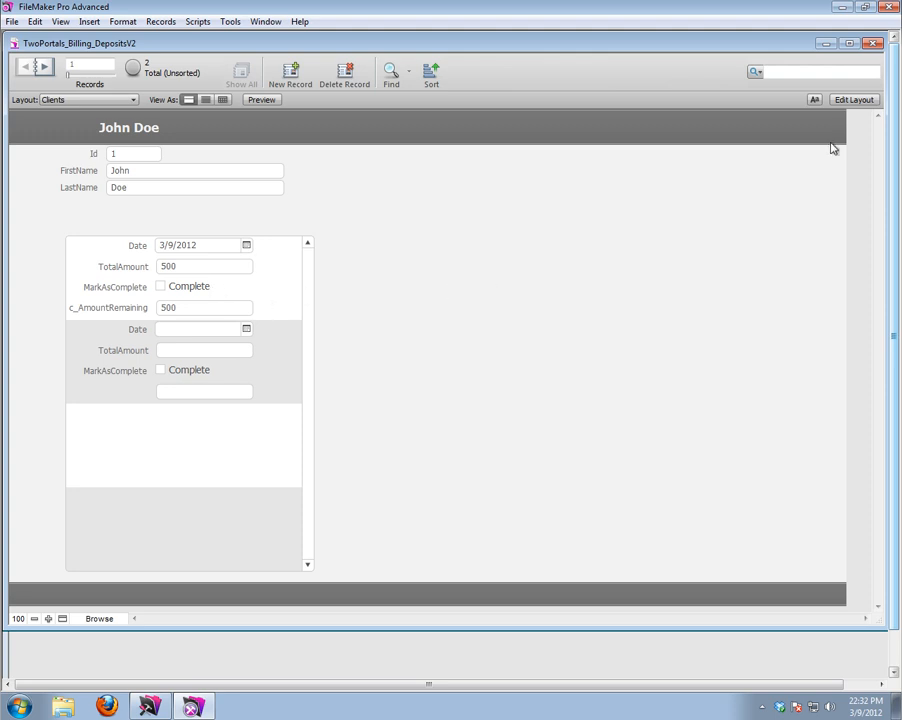
# Widen the Billing portal to the right to leave free space beside the fields in its row
pyautogui.click(850, 99)
pyautogui.click(303, 297)
pyautogui.moveTo(321, 295); pyautogui.dragTo(354, 295)
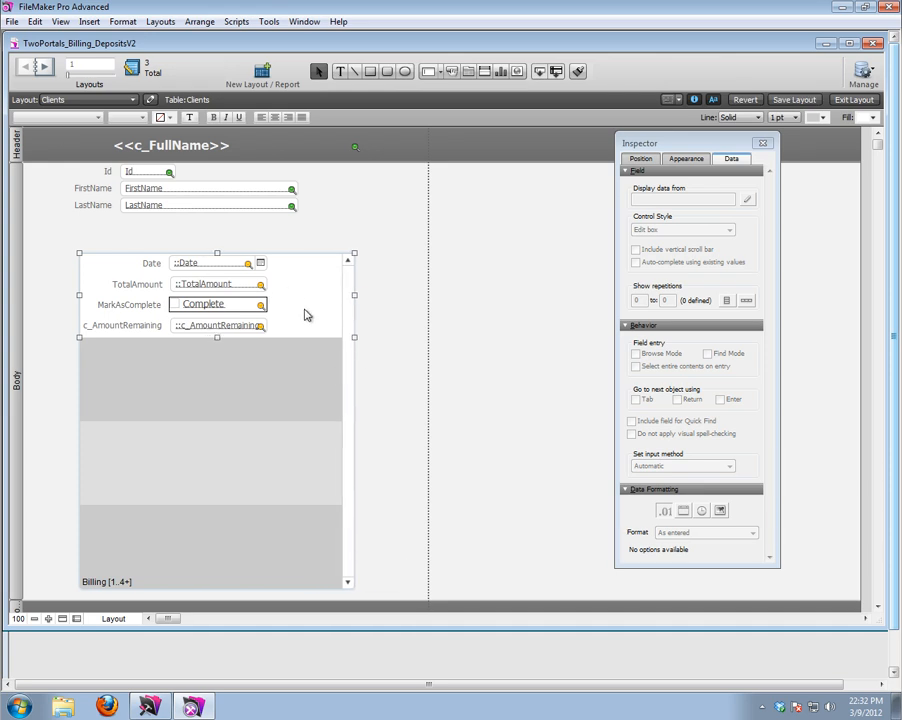
# Insert the picture Uncheck - Red Cross 16 from the Dropbox Images folder and place it in the lower-right corner of the Billing portal's first row
pyautogui.click(89, 22)
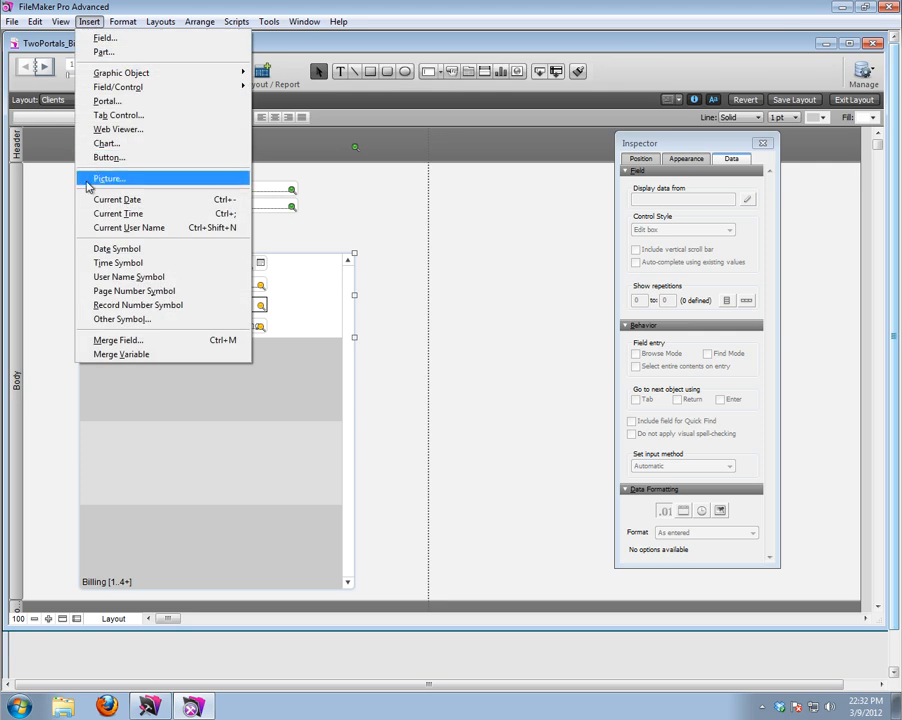
pyautogui.click(89, 181)
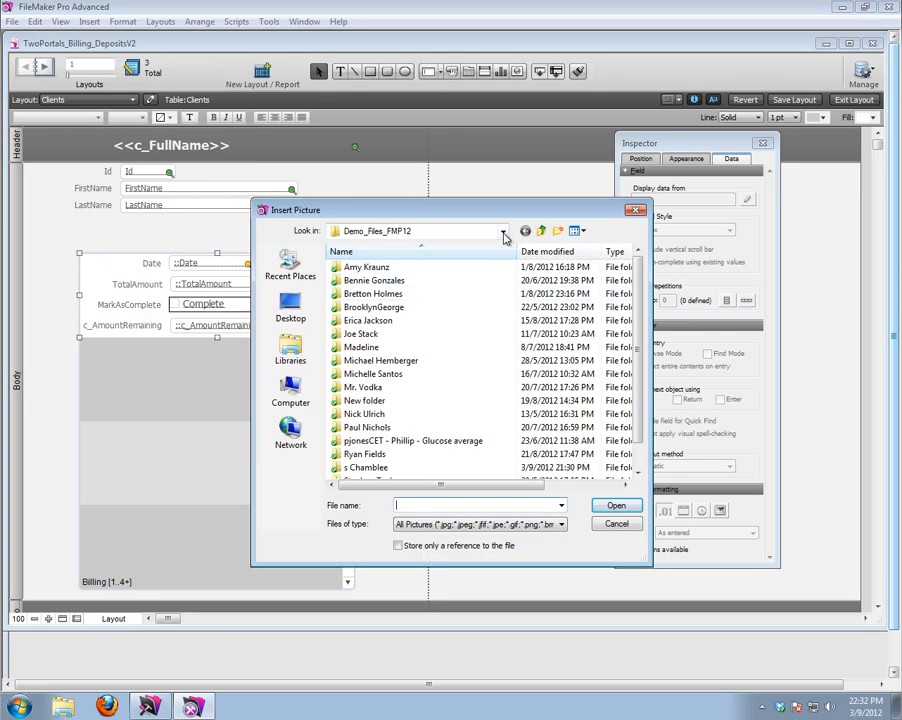
pyautogui.click(503, 232)
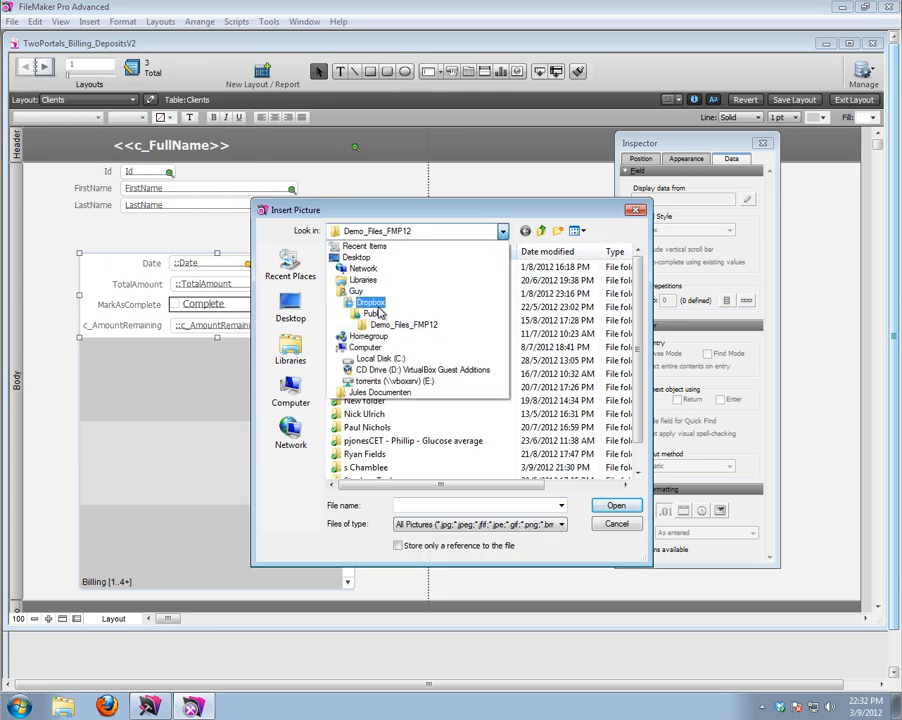
pyautogui.click(378, 306)
pyautogui.doubleClick(376, 340)
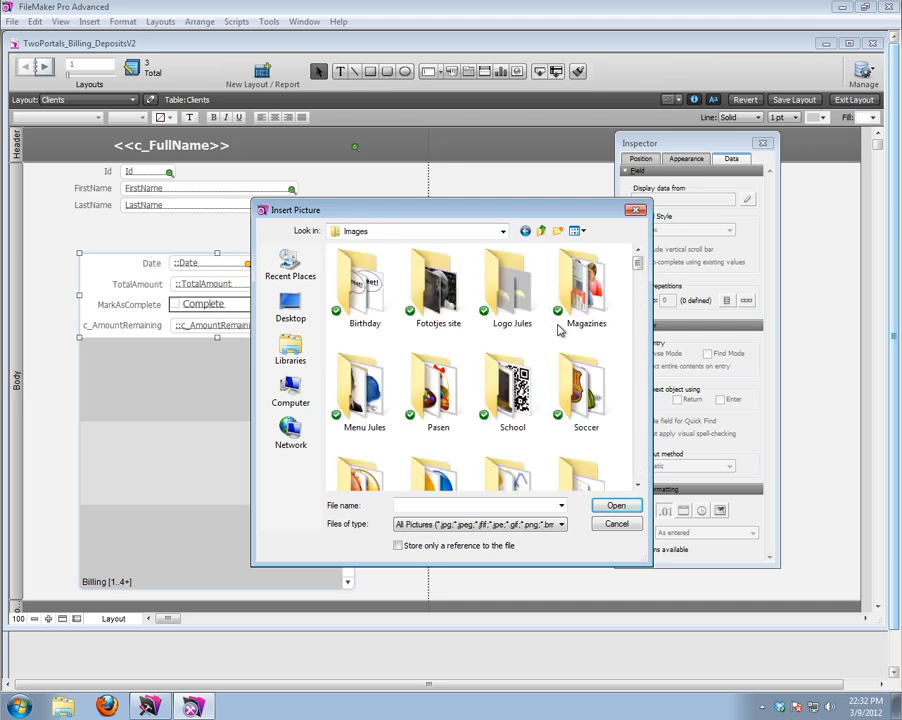
pyautogui.moveTo(634, 268); pyautogui.dragTo(645, 367)
pyautogui.scroll(-10, 645, 367)
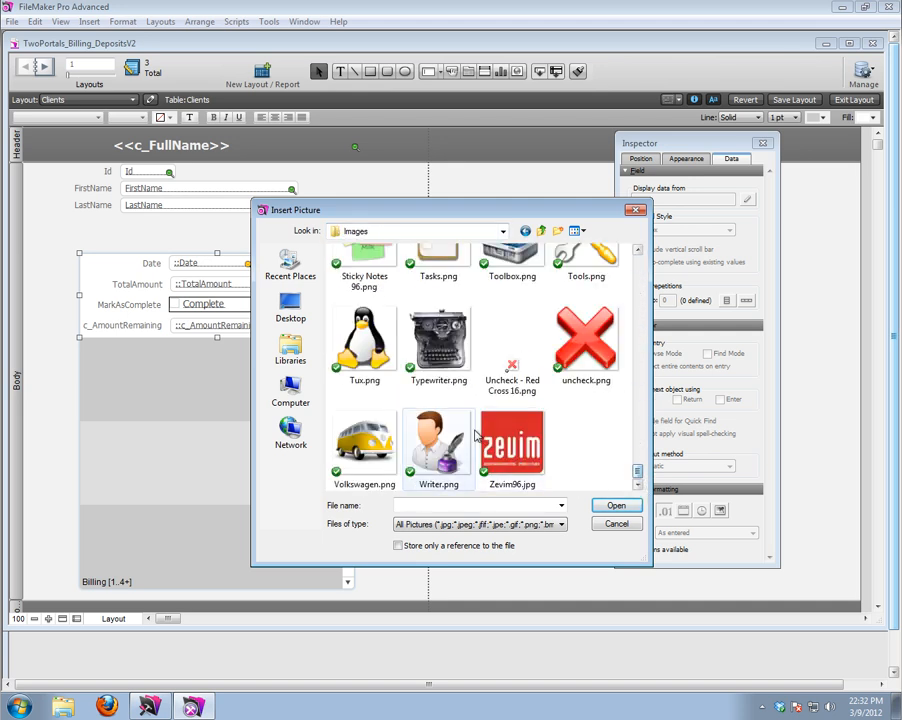
pyautogui.doubleClick(507, 352)
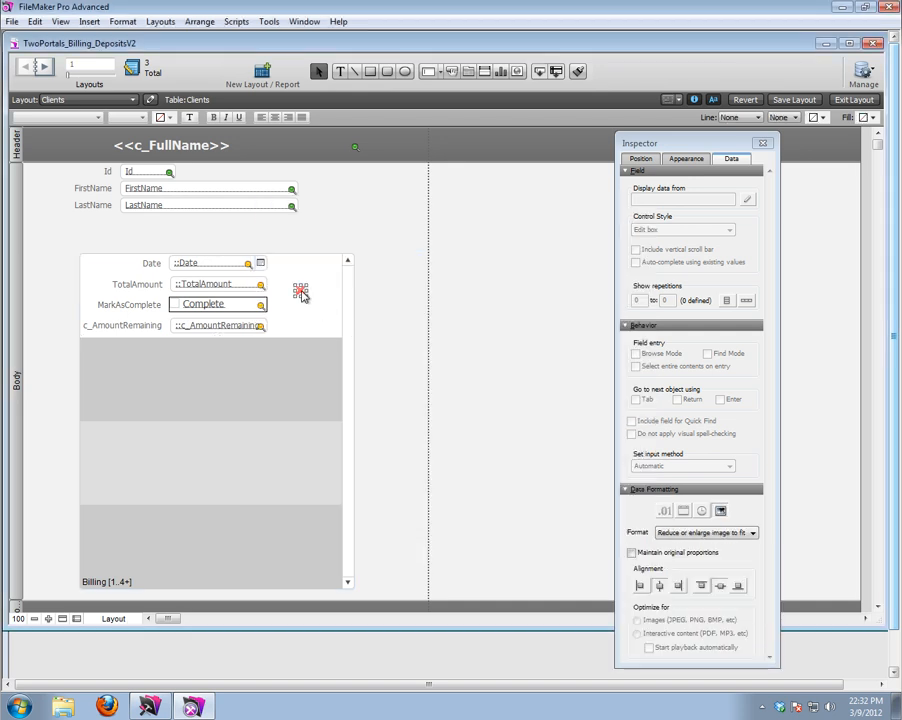
pyautogui.moveTo(298, 290); pyautogui.dragTo(327, 324)
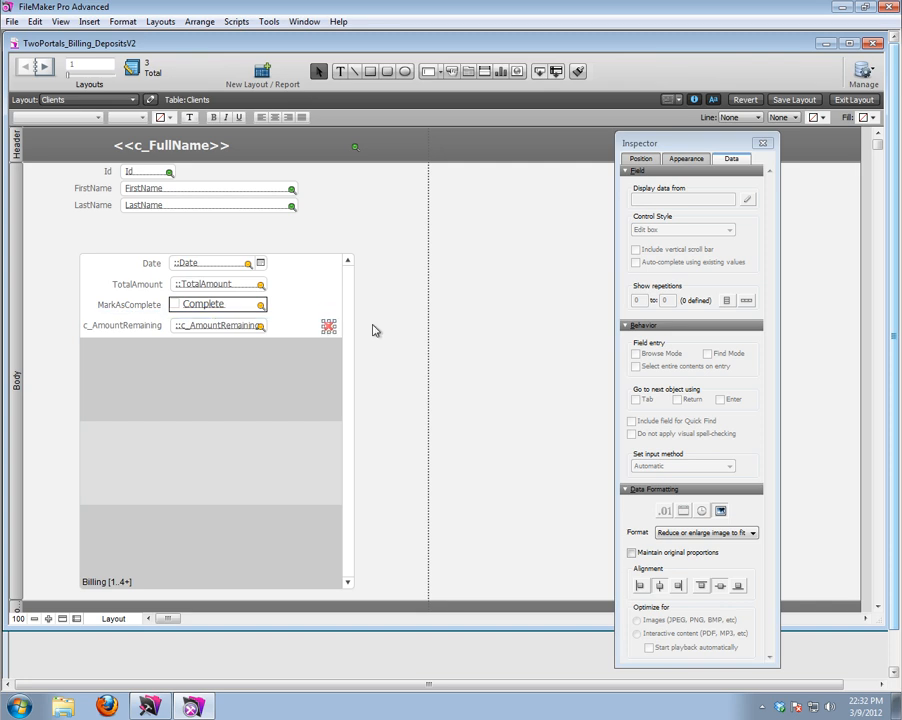
# Create a new script in Manage Scripts and add a Delete Portal Row step to it
pyautogui.rightClick(373, 326)
pyautogui.click(360, 307)
pyautogui.click(332, 325)
pyautogui.click(237, 21)
pyautogui.click(258, 34)
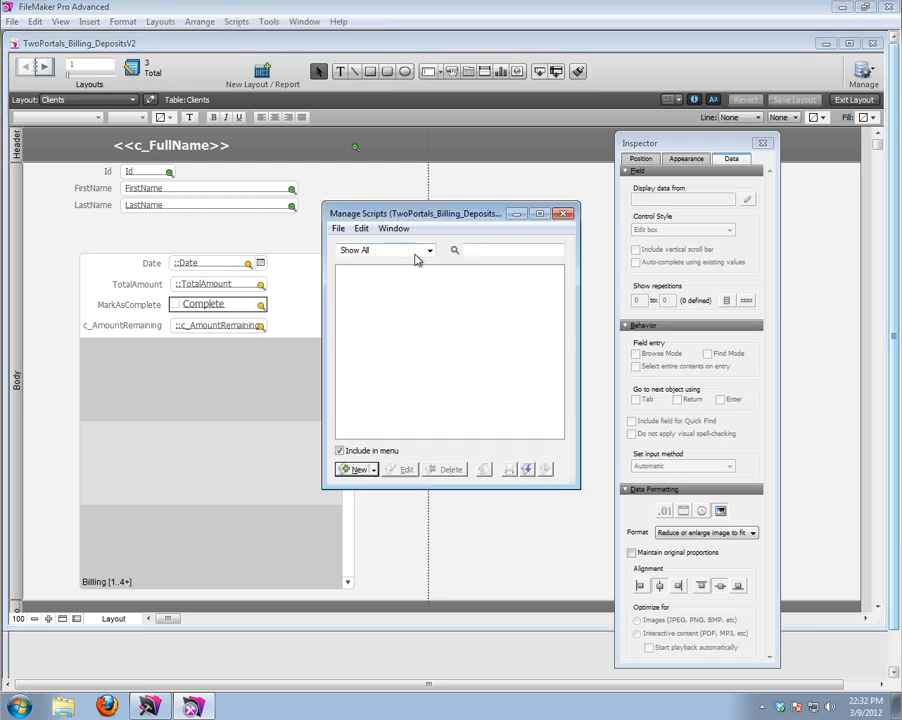
pyautogui.click(356, 469)
pyautogui.moveTo(342, 334); pyautogui.dragTo(345, 367)
pyautogui.scroll(-5, 345, 367)
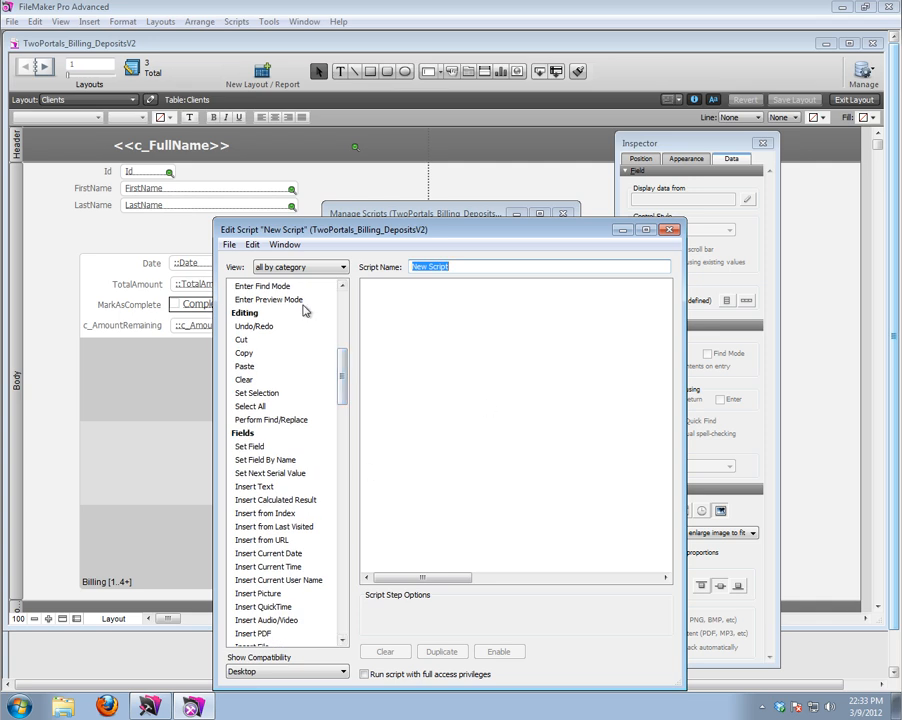
pyautogui.scroll(-2, 344, 402)
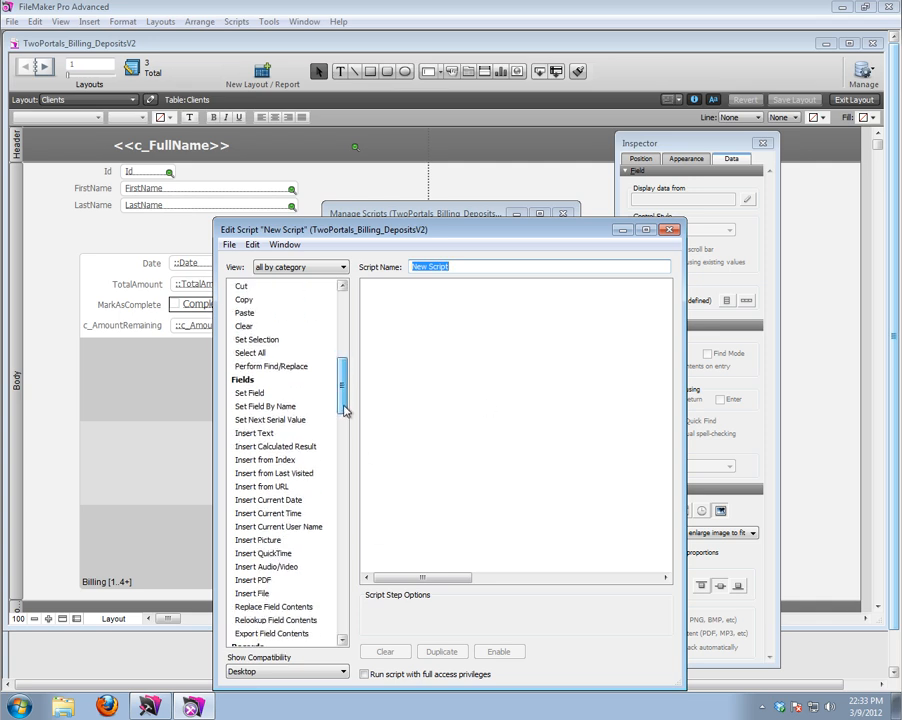
pyautogui.scroll(-7, 344, 420)
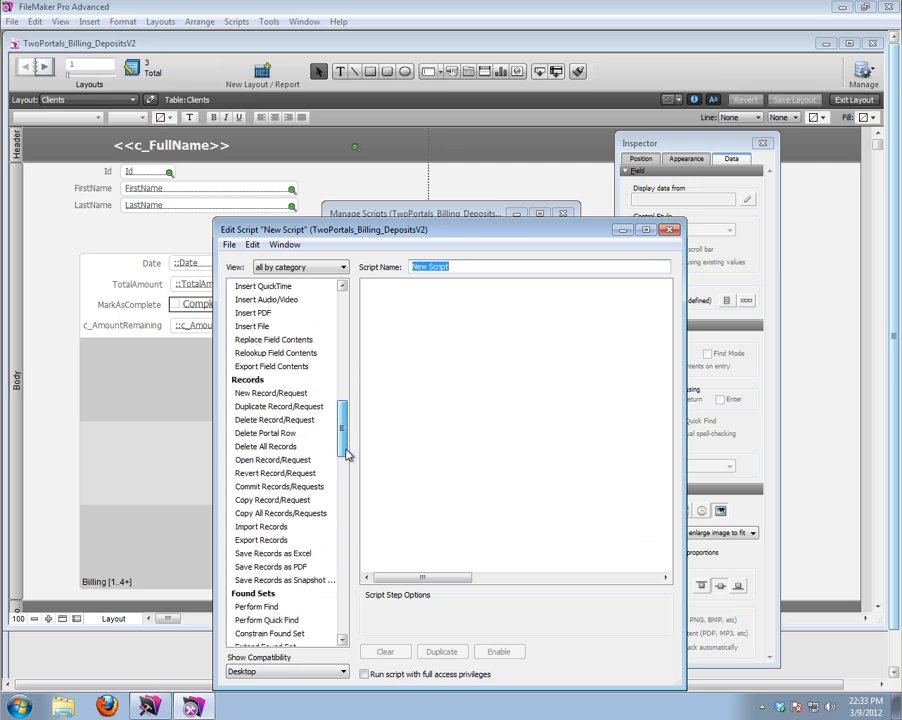
pyautogui.doubleClick(280, 405)
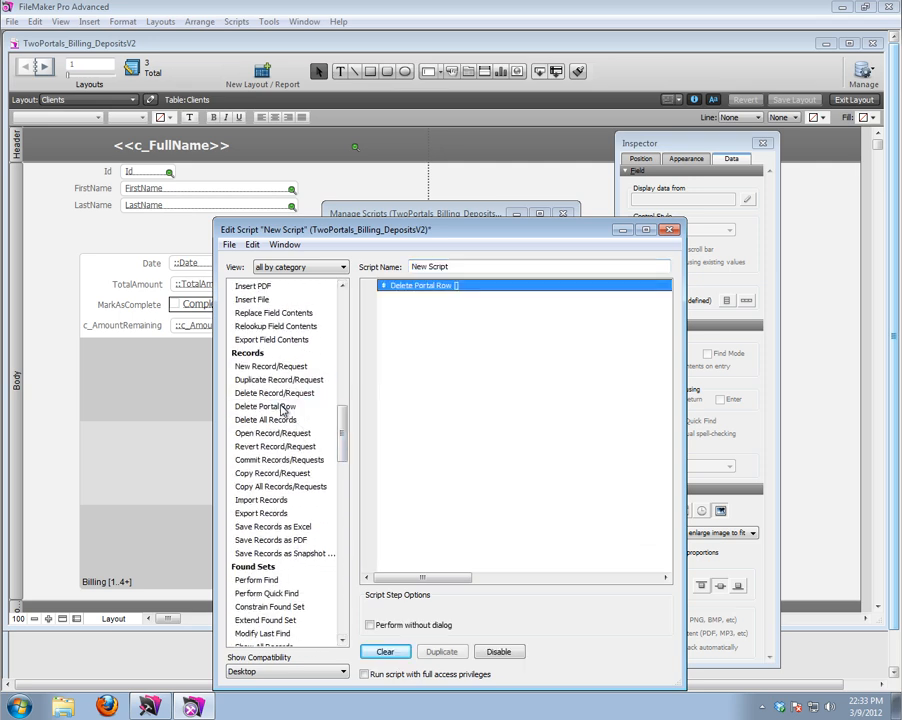
# Add a Commit Records/Requests step performed without dialog after Delete Portal Row, leaving the dialog enabled for the row deletion
pyautogui.scroll(-1, 341, 450)
pyautogui.scroll(-2, 342, 458)
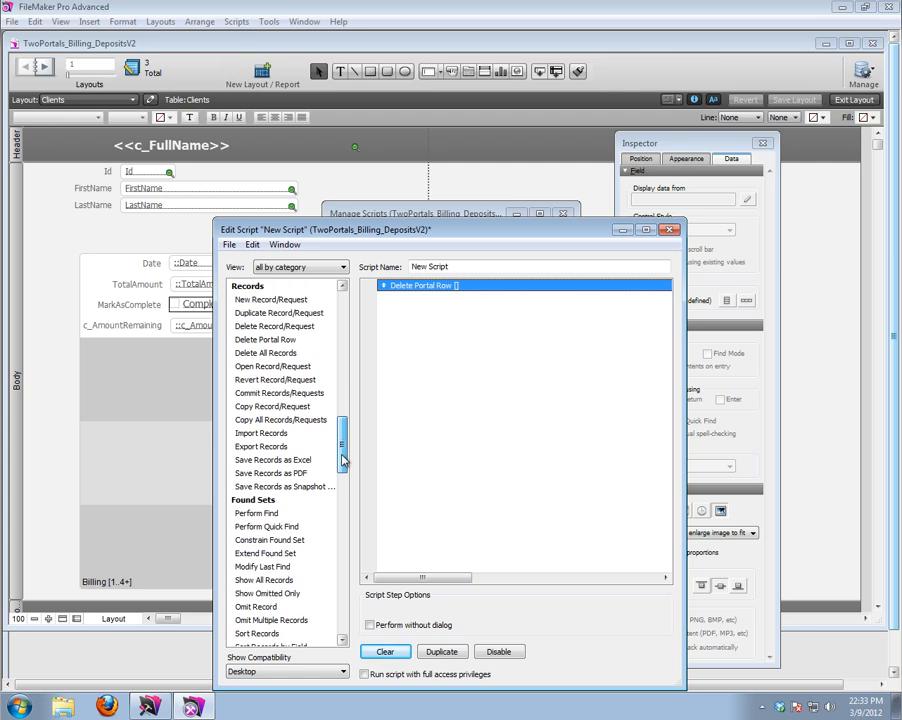
pyautogui.doubleClick(268, 394)
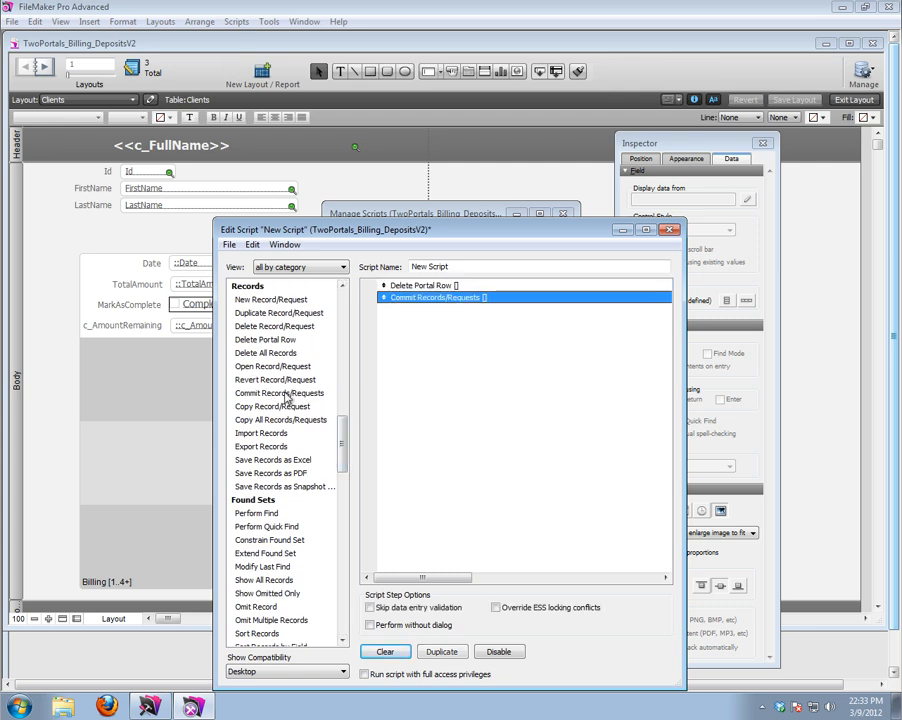
pyautogui.click(440, 287)
pyautogui.click(370, 625)
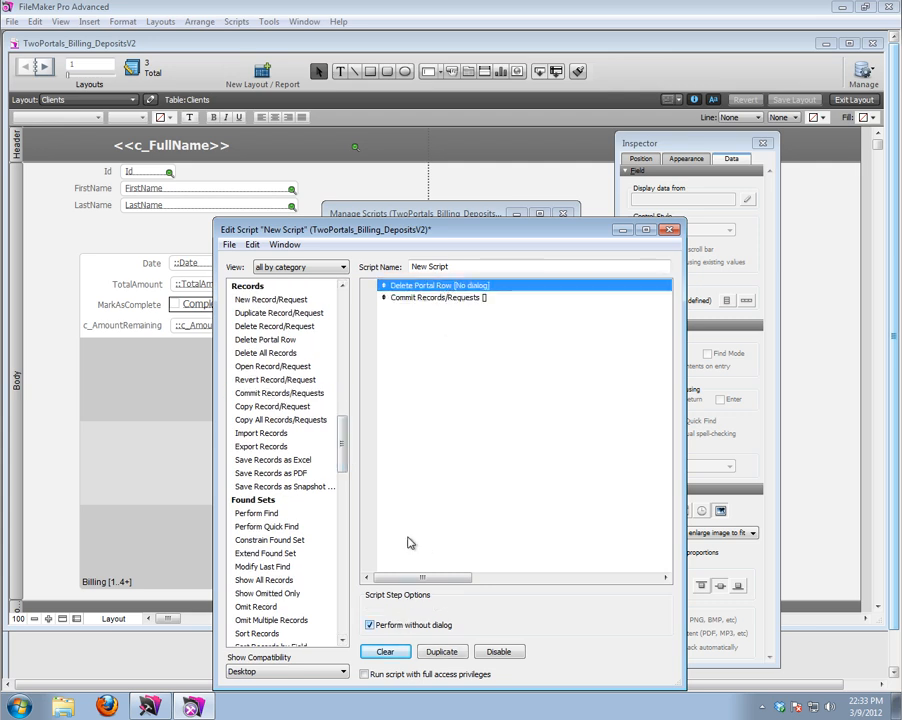
pyautogui.click(422, 625)
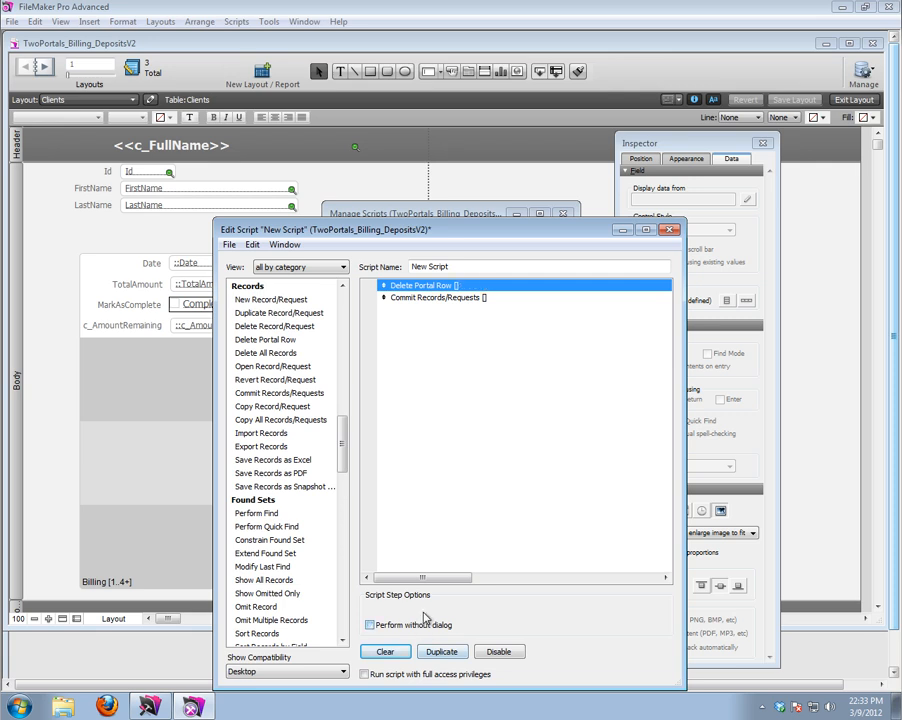
pyautogui.click(430, 297)
pyautogui.click(418, 625)
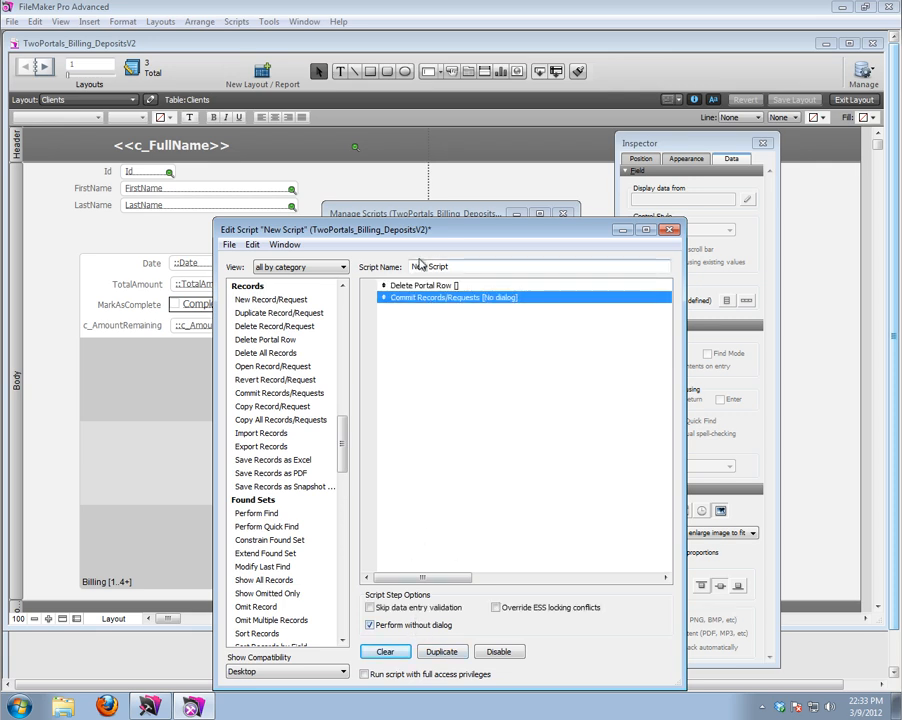
# Name the script Delete Portal Row and commit, save it and close the script windows
pyautogui.moveTo(459, 266); pyautogui.dragTo(348, 268)
pyautogui.write('Delete Portal Ro')
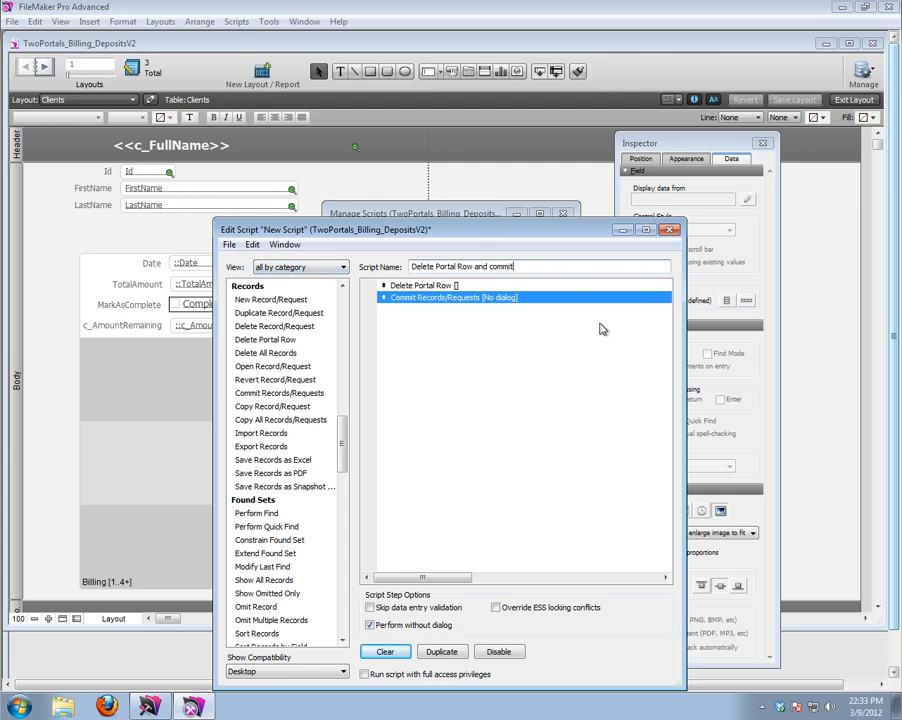
pyautogui.click(673, 230)
pyautogui.click(490, 482)
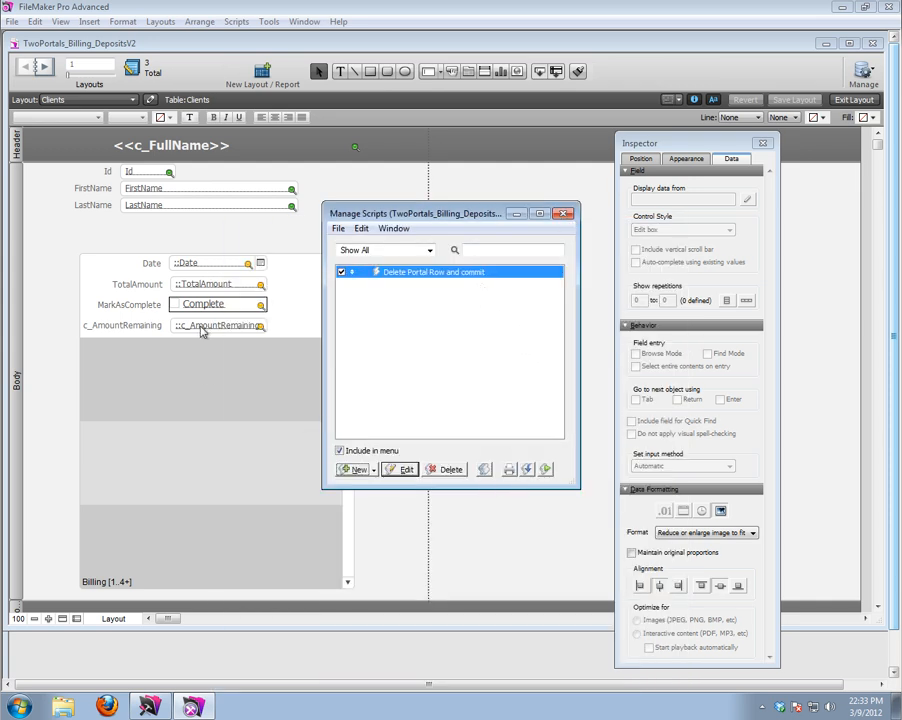
pyautogui.click(563, 213)
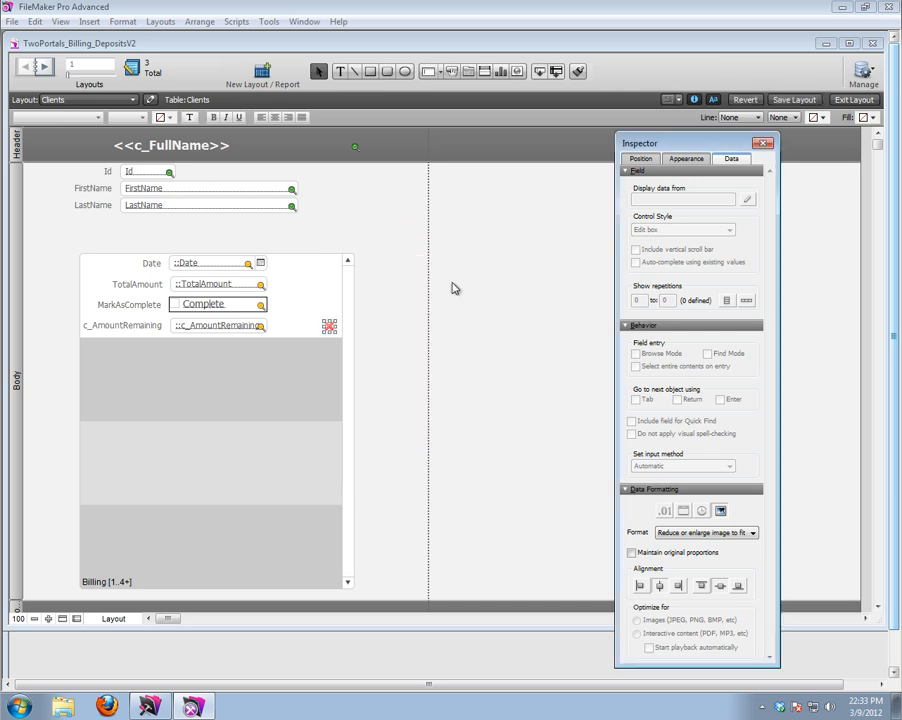
# Set up the red cross picture in the Billing portal as a button that performs the Delete Portal Row and commit script
pyautogui.rightClick(330, 328)
pyautogui.click(364, 385)
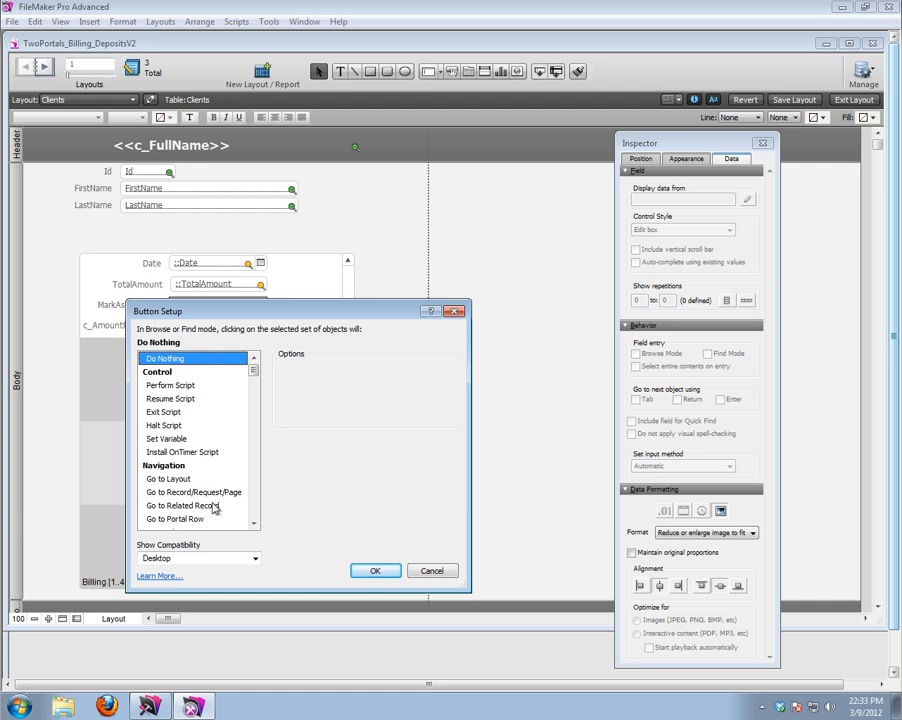
pyautogui.click(178, 386)
pyautogui.click(420, 357)
pyautogui.click(425, 290)
pyautogui.click(458, 479)
pyautogui.click(365, 571)
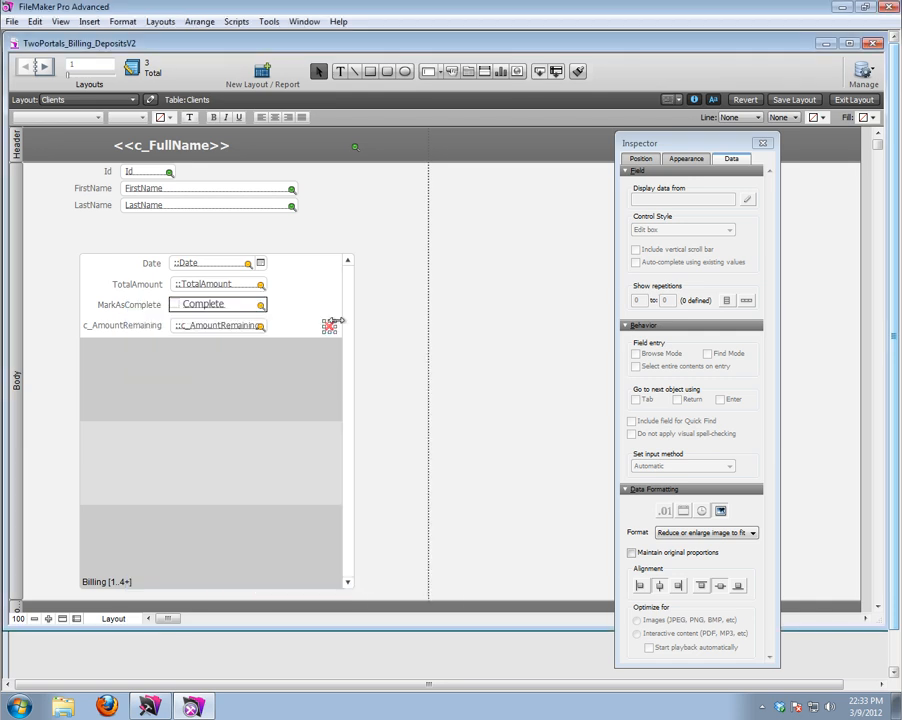
pyautogui.click(389, 314)
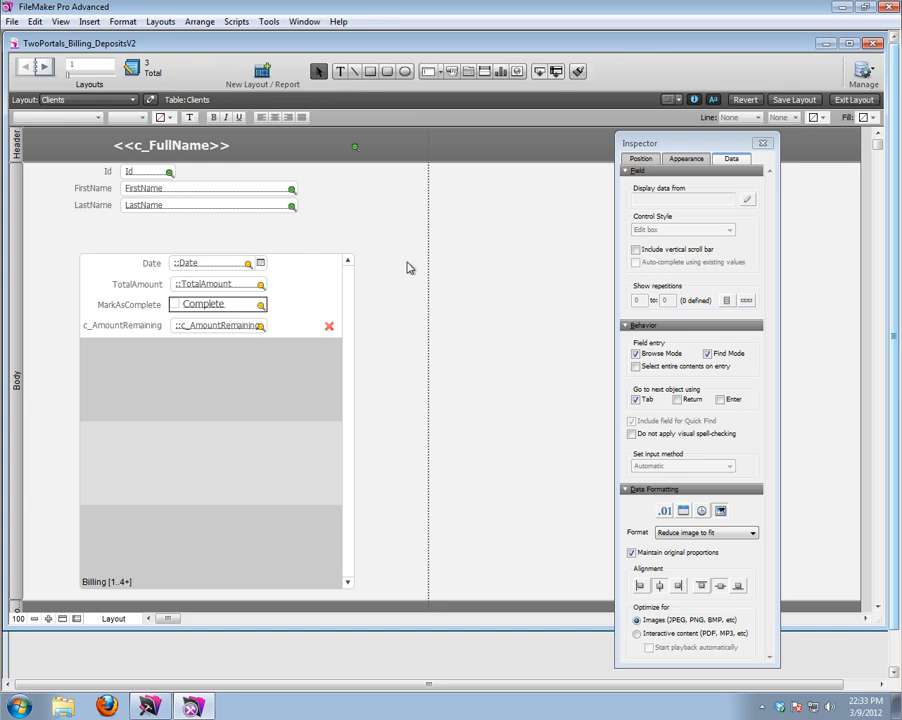
# Try moving the Billing portal upward with its contents, and move it back down to its original position
pyautogui.click(308, 302)
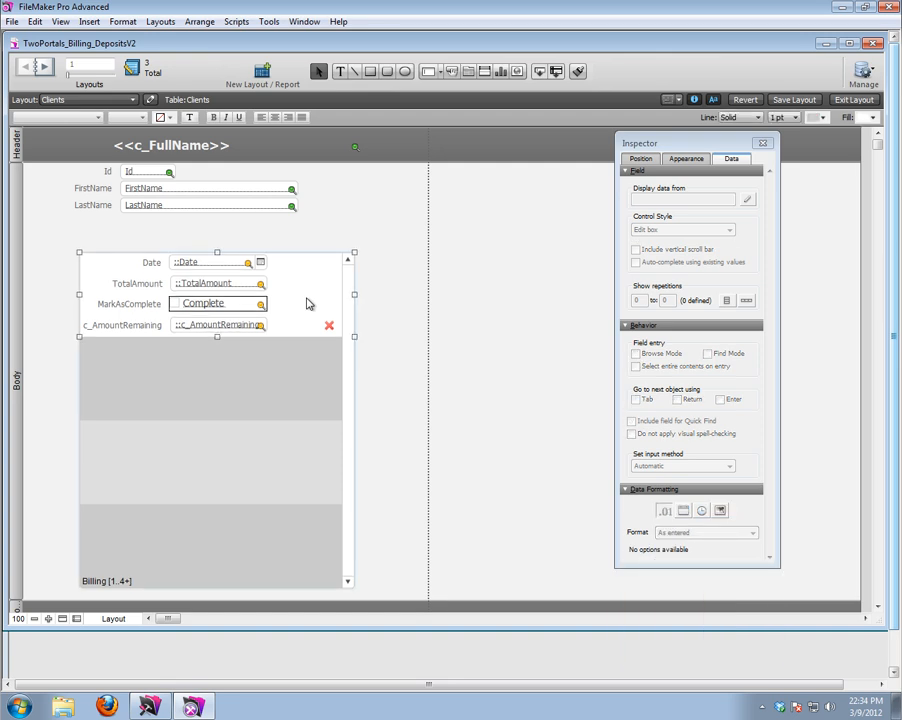
pyautogui.press('Up')
pyautogui.press('Up')
pyautogui.press('Up')
pyautogui.press('Up')
pyautogui.press('Up')
pyautogui.press('Up')
pyautogui.press('Up')
pyautogui.press('Up')
pyautogui.press('Up')
pyautogui.press('Up')
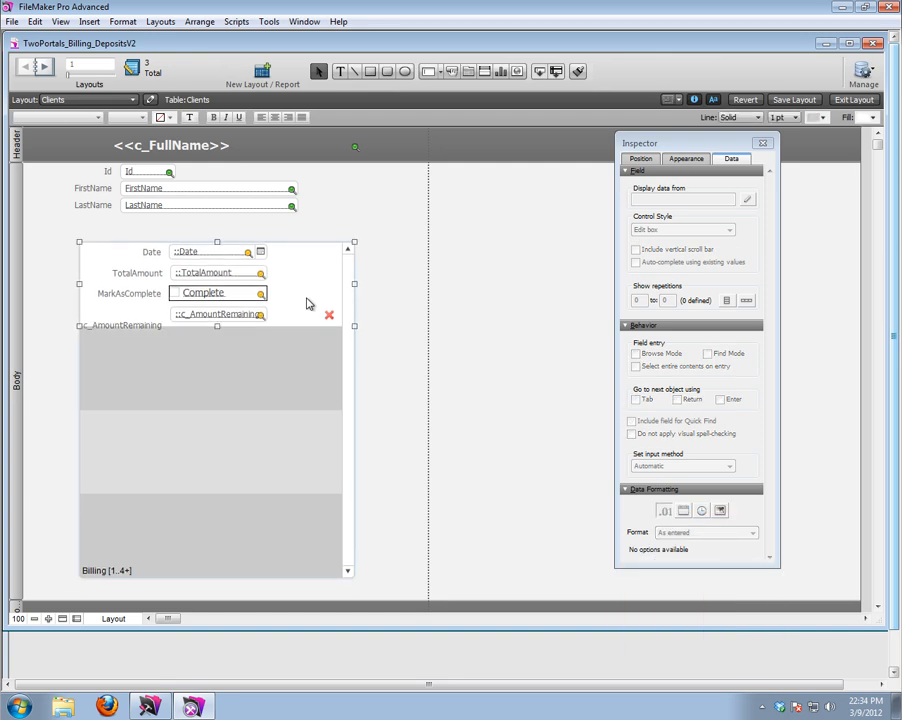
pyautogui.press('Down')
pyautogui.press('Down')
pyautogui.press('Down')
pyautogui.press('Down')
pyautogui.press('Down')
pyautogui.press('Down')
pyautogui.press('Down')
pyautogui.press('Down')
pyautogui.press('Down')
pyautogui.press('Down')
pyautogui.press('Down')
# Try to extend the Billing portal's left edge to enclose the c_AmountRemaining label, and undo the resize
pyautogui.click(117, 328)
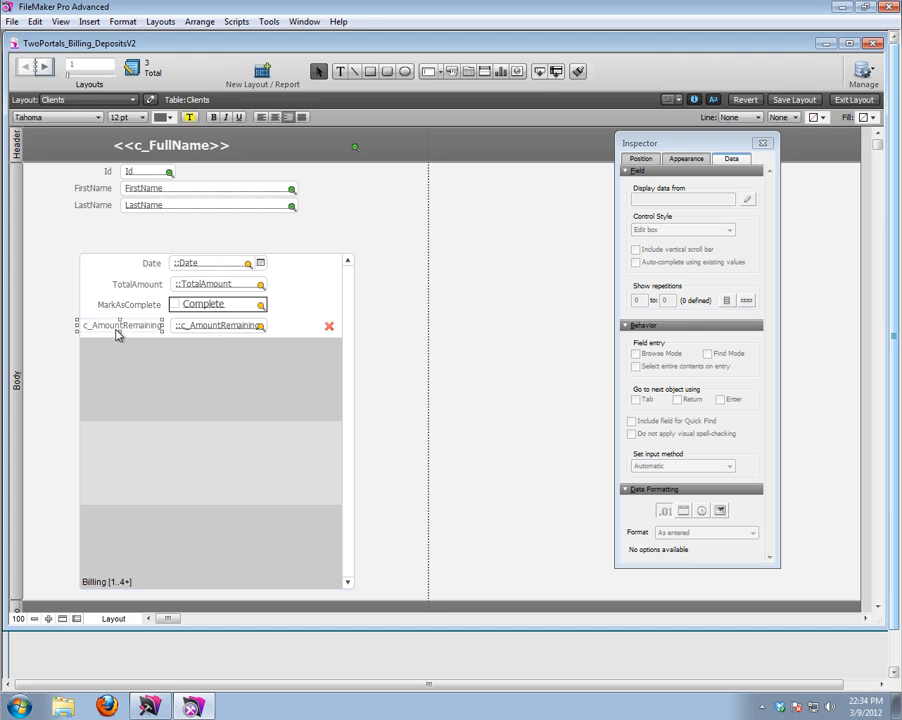
pyautogui.click(90, 304)
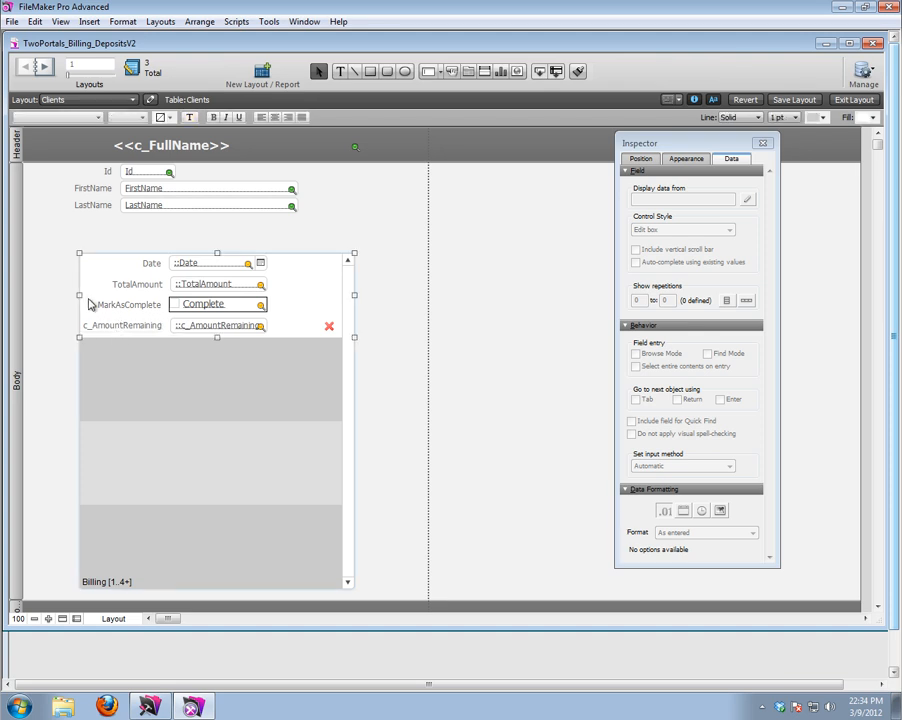
pyautogui.moveTo(80, 296); pyautogui.dragTo(73, 294)
pyautogui.hotkey('ctrl', 'z')
pyautogui.click(163, 326)
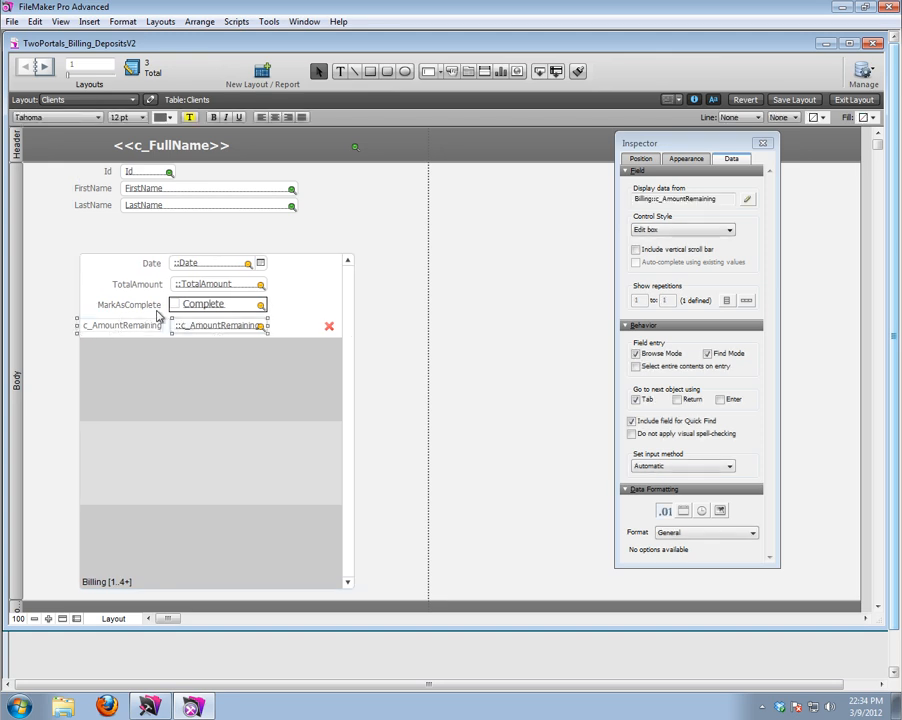
pyautogui.keyDown('shift'); pyautogui.click(180, 307); pyautogui.keyUp('shift')
pyautogui.keyDown('shift'); pyautogui.click(157, 287); pyautogui.keyUp('shift')
pyautogui.keyDown('shift'); pyautogui.click(202, 287); pyautogui.keyUp('shift')
pyautogui.keyDown('shift'); pyautogui.click(157, 267); pyautogui.keyUp('shift')
pyautogui.keyDown('shift'); pyautogui.click(188, 266); pyautogui.keyUp('shift')
pyautogui.hotkey('ctrl', 'z')
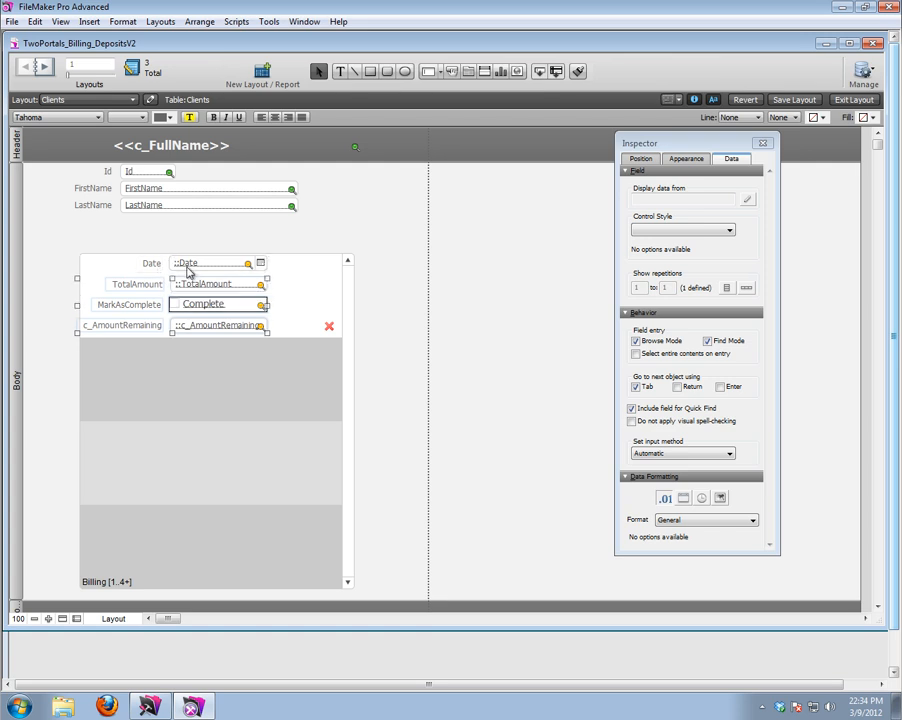
pyautogui.hotkey('ctrl', 'z')
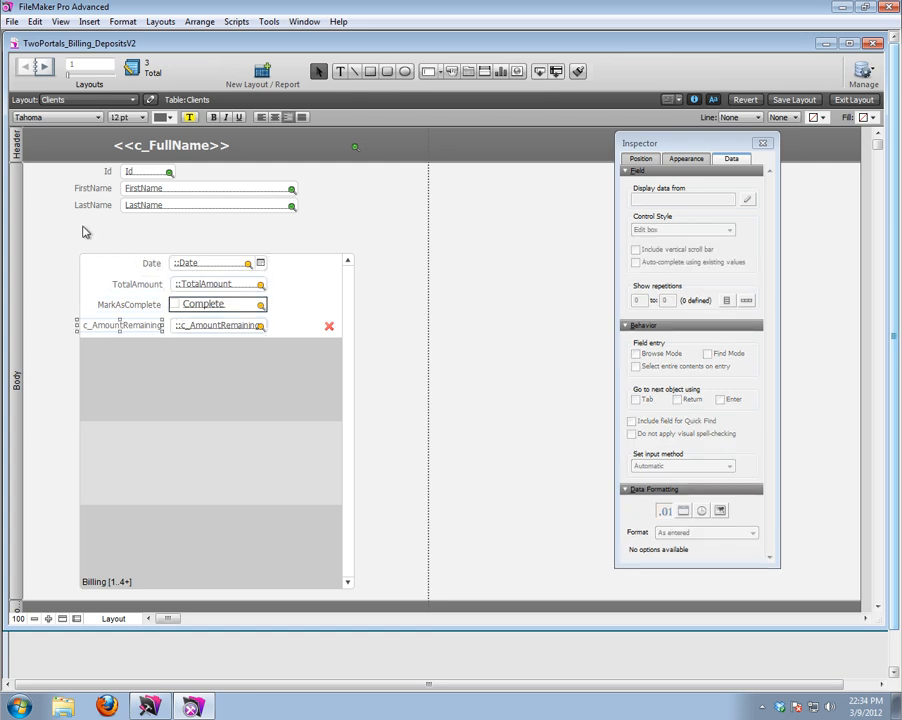
# Shift all the fields and labels in the Billing portal row about 8 pixels right so the c_AmountRemaining label lies fully inside the portal
pyautogui.moveTo(85, 235); pyautogui.dragTo(214, 336)
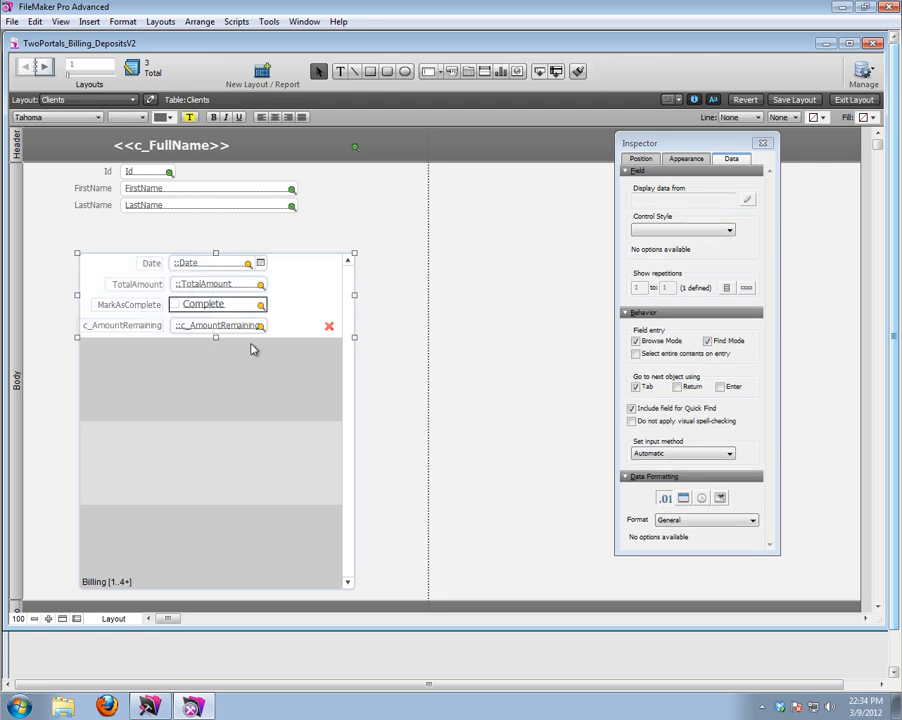
pyautogui.keyDown('shift'); pyautogui.click(302, 372); pyautogui.keyUp('shift')
pyautogui.press('Right')
pyautogui.press('Right')
pyautogui.press('Right')
pyautogui.press('Right')
pyautogui.press('Right')
pyautogui.press('Right')
pyautogui.press('Right')
pyautogui.press('Right')
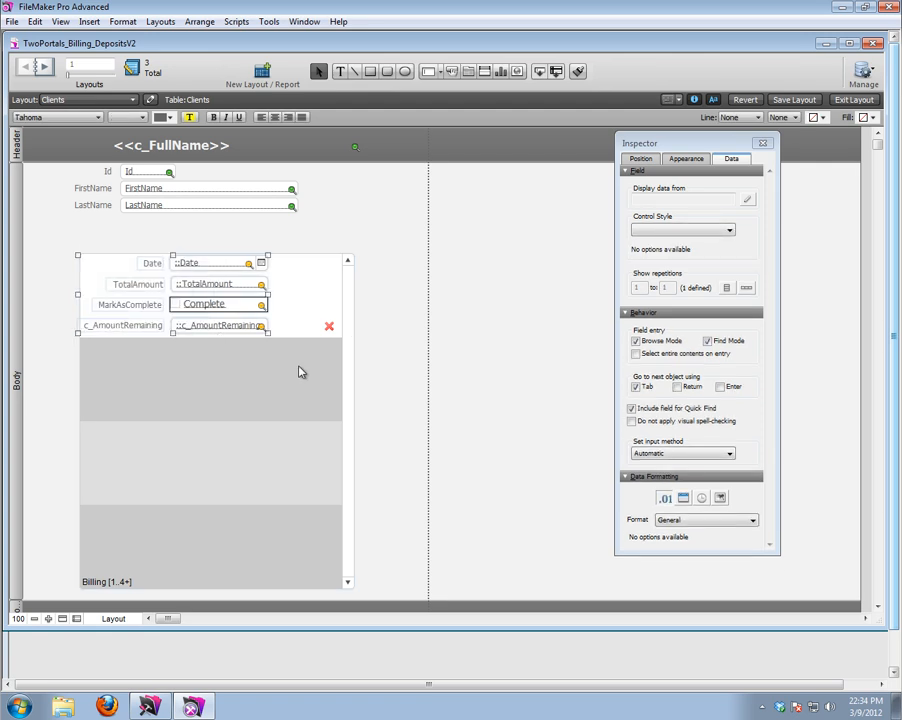
pyautogui.click(406, 327)
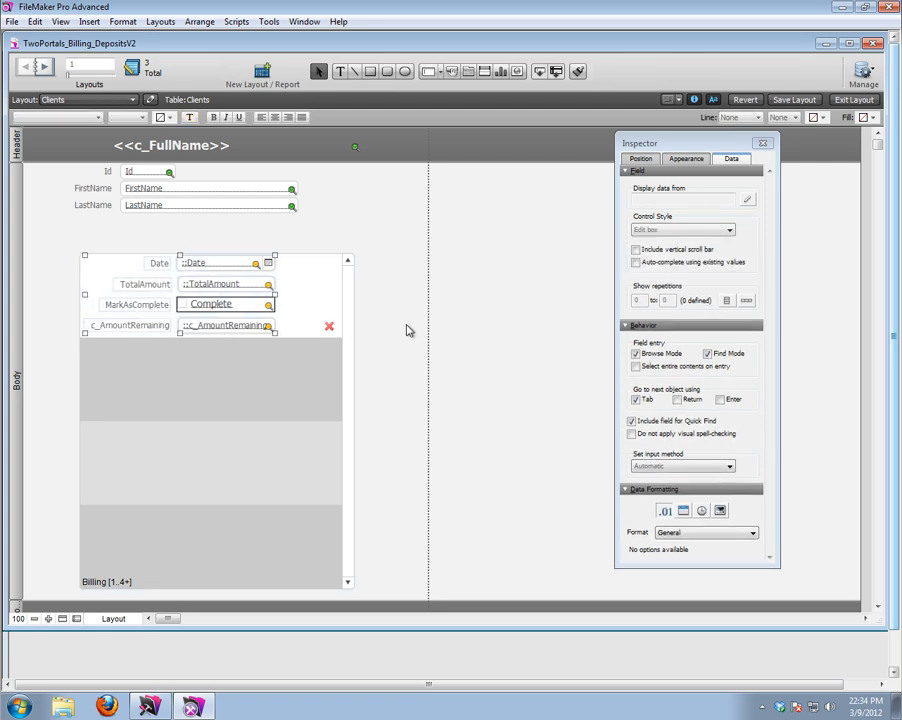
# Move the Billing portal with its contents up about 9 pixels
pyautogui.press('Up')
pyautogui.press('Up')
pyautogui.press('Up')
pyautogui.press('Up')
pyautogui.press('Up')
pyautogui.press('Up')
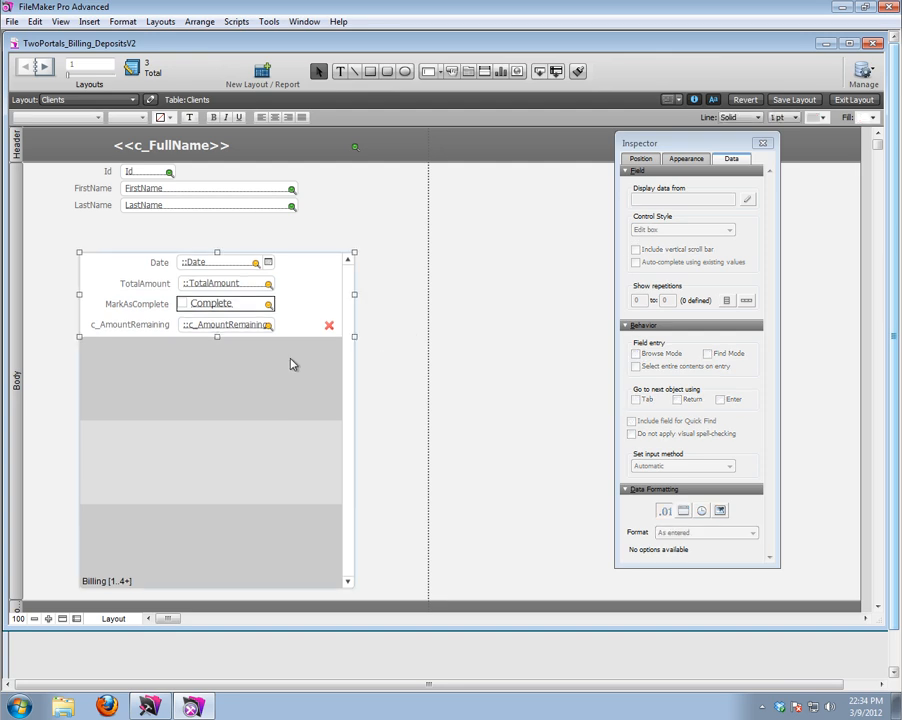
pyautogui.press('Up')
pyautogui.press('Up')
pyautogui.press('Up')
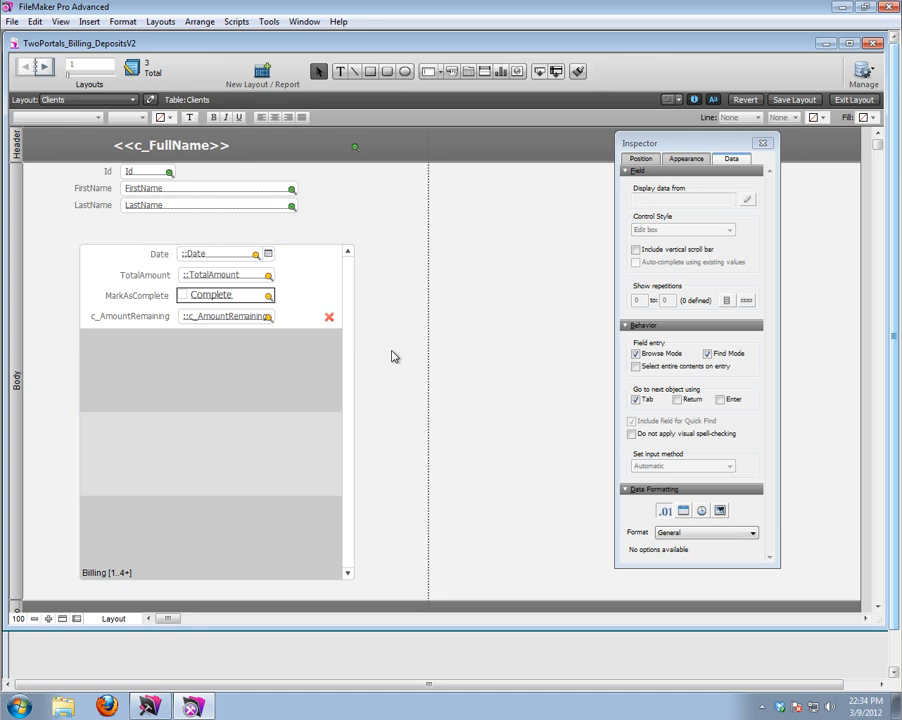
# Add a second billing record for the client in the Billing portal, dated 4/9/2012 with a TotalAmount of 150
pyautogui.hotkey('ctrl', 'b')
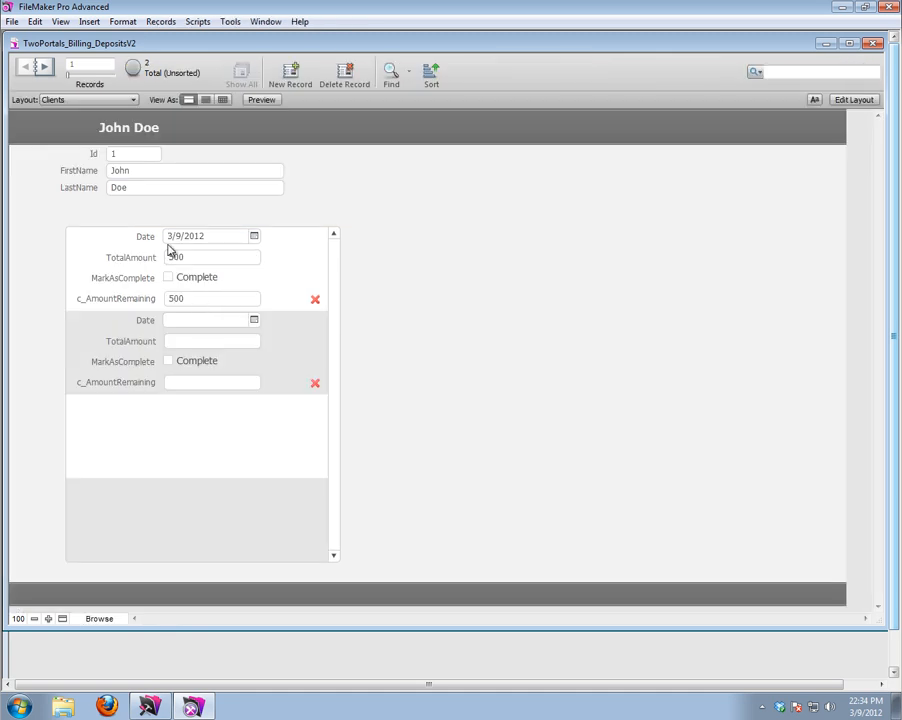
pyautogui.click(256, 321)
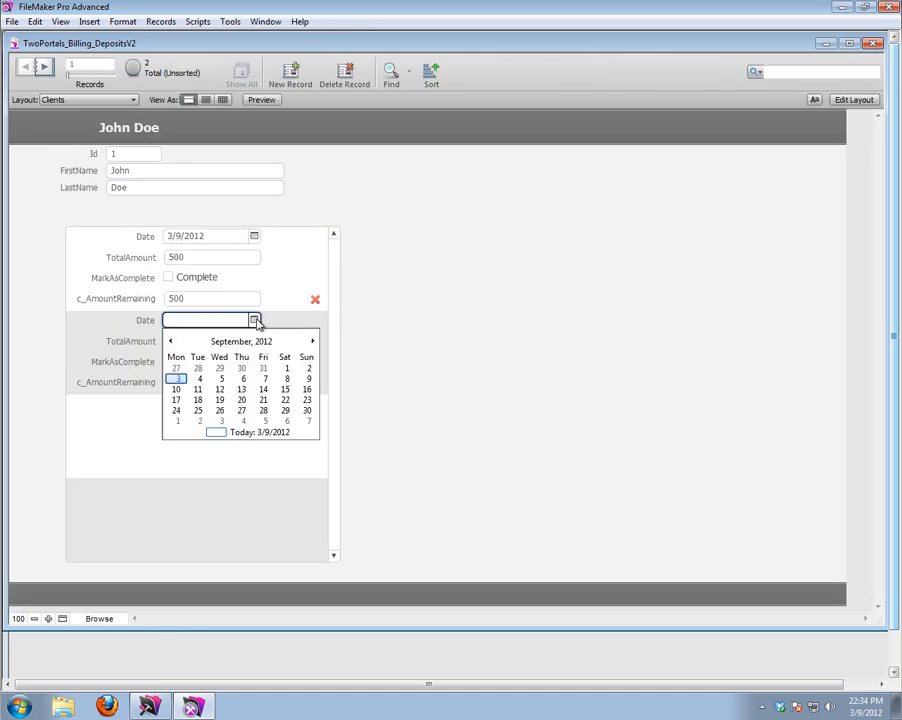
pyautogui.click(198, 377)
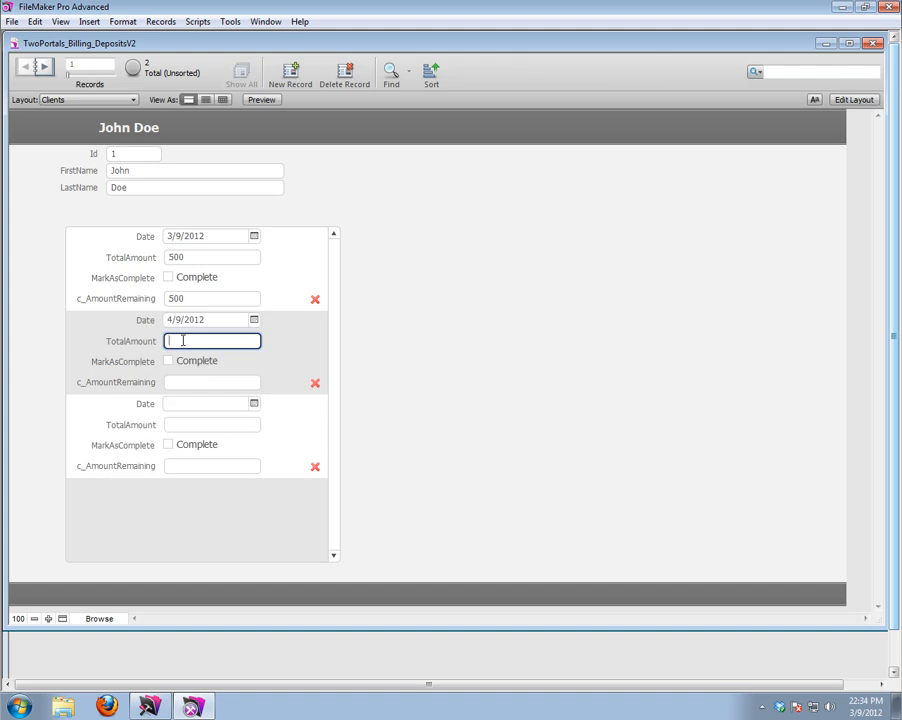
pyautogui.write('150')
pyautogui.press('Return')
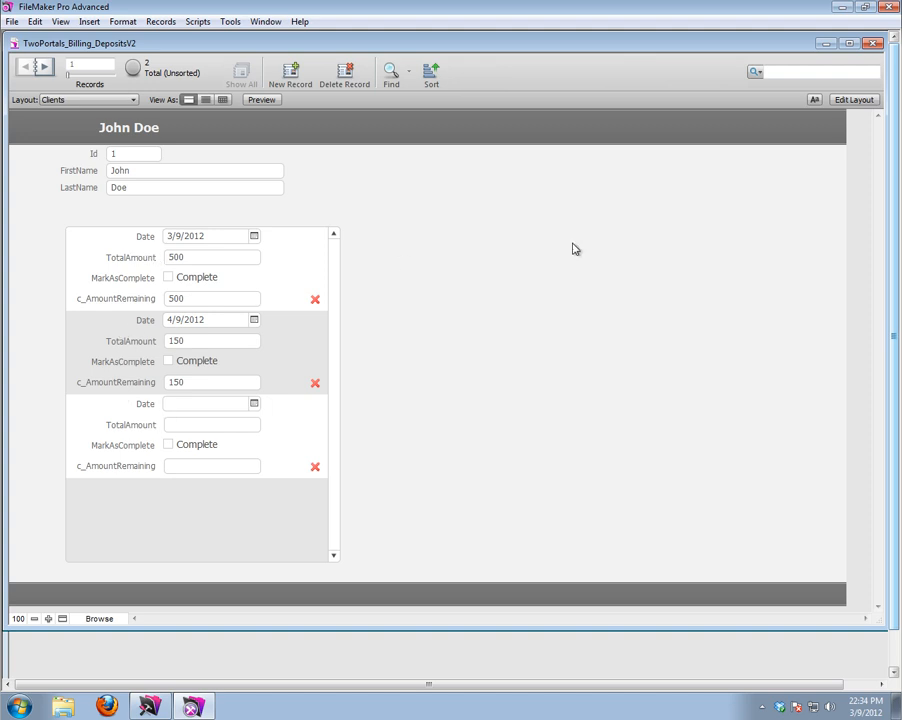
# Add a Billing text heading above the upper-left corner of the Billing portal on the Clients layout, sized 18 pt
pyautogui.click(853, 100)
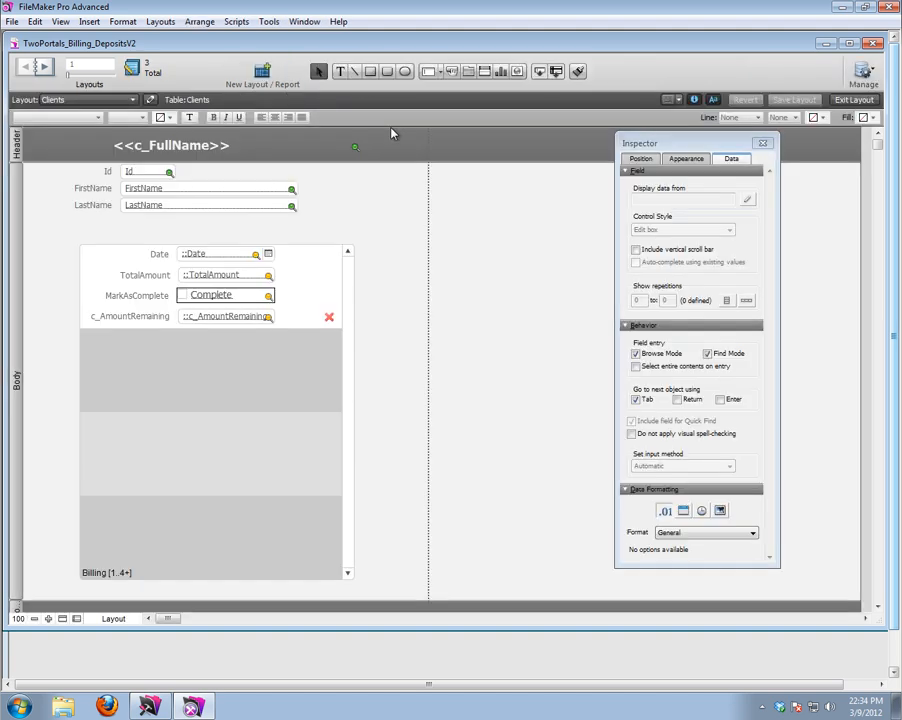
pyautogui.click(341, 73)
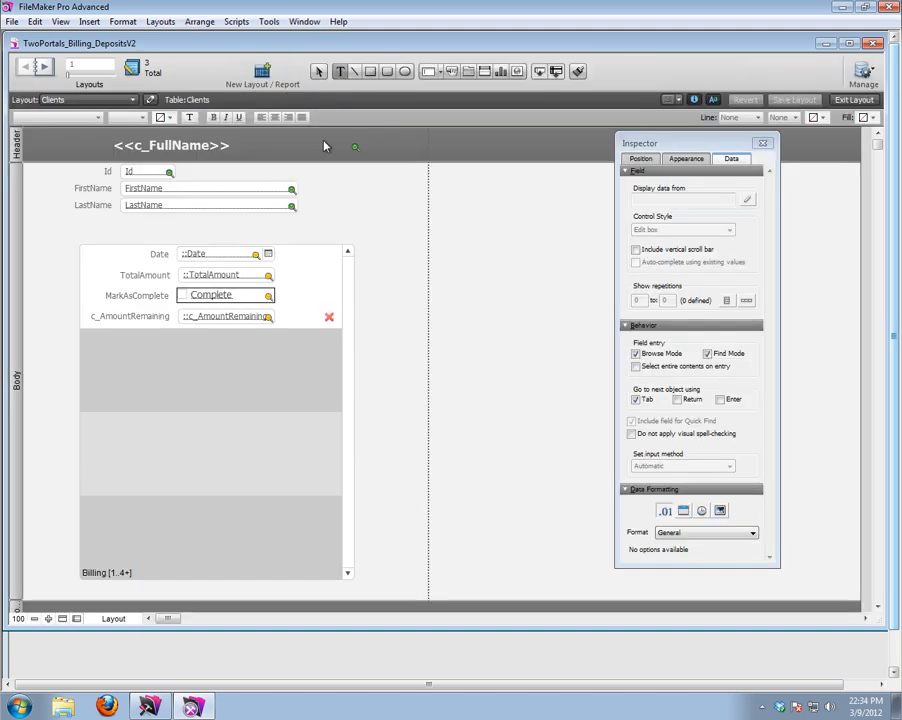
pyautogui.click(90, 233)
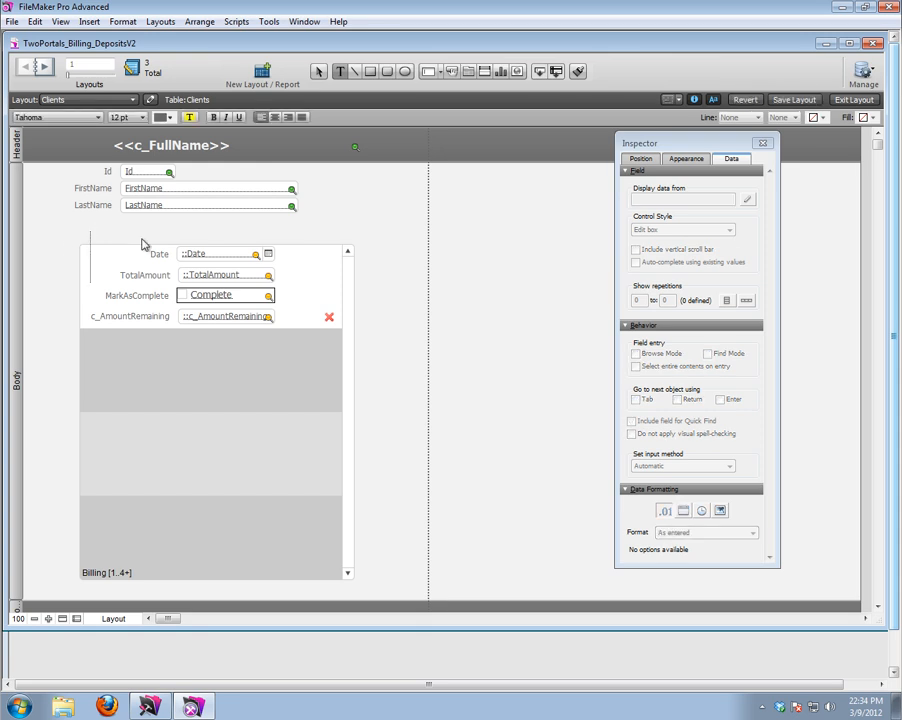
pyautogui.press('Escape')
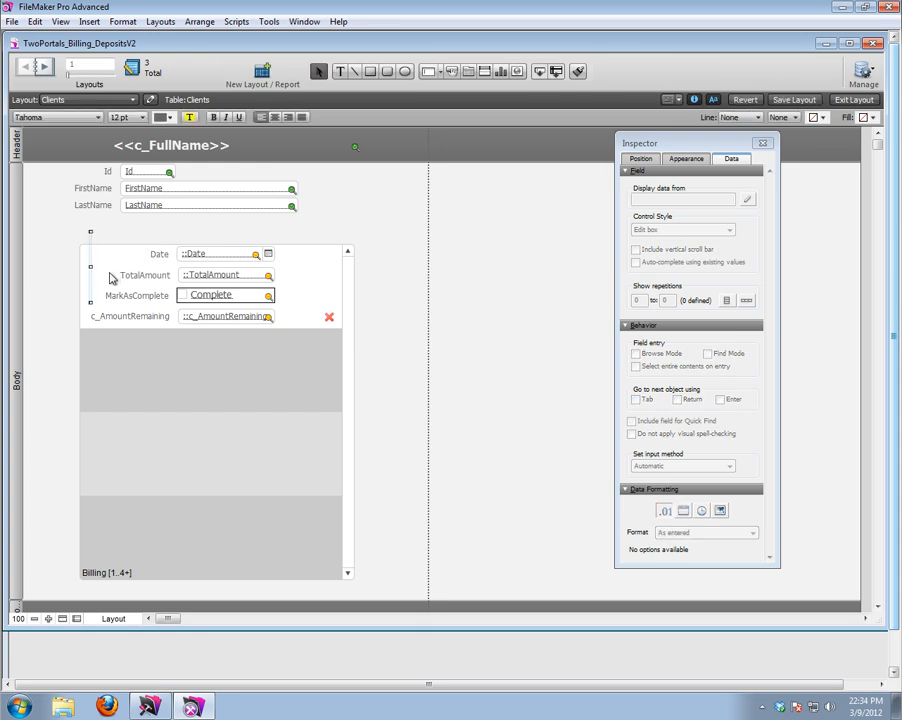
pyautogui.moveTo(92, 267); pyautogui.dragTo(113, 244)
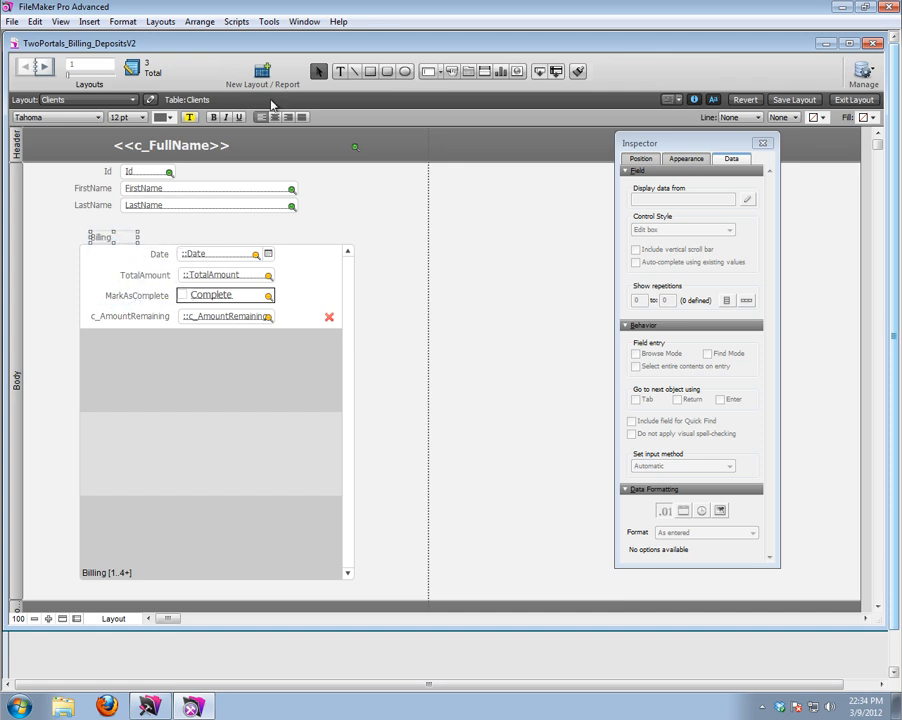
pyautogui.click(143, 117)
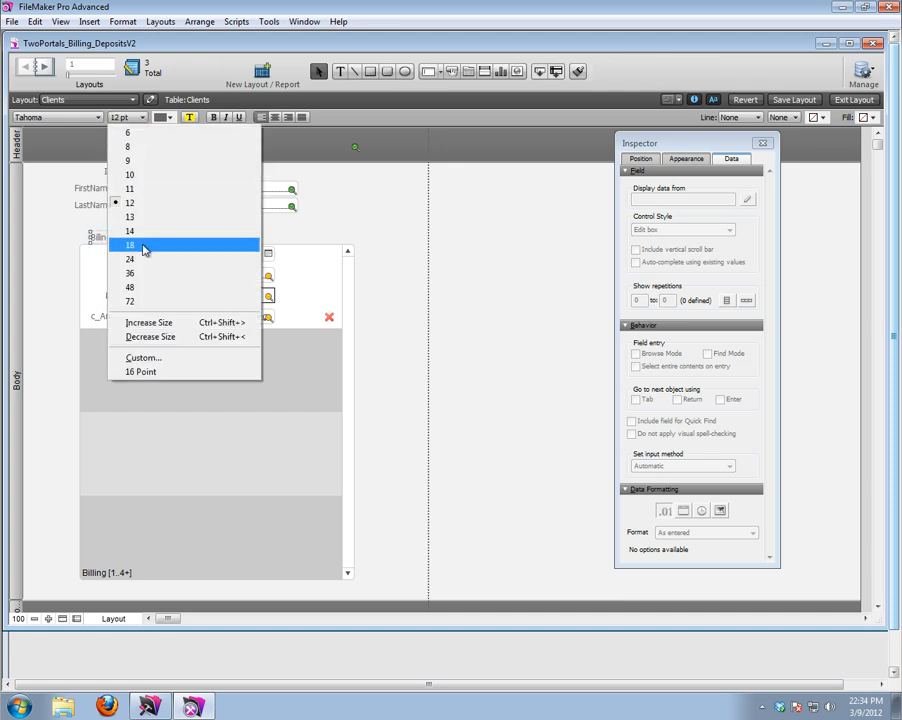
pyautogui.click(144, 247)
pyautogui.click(168, 233)
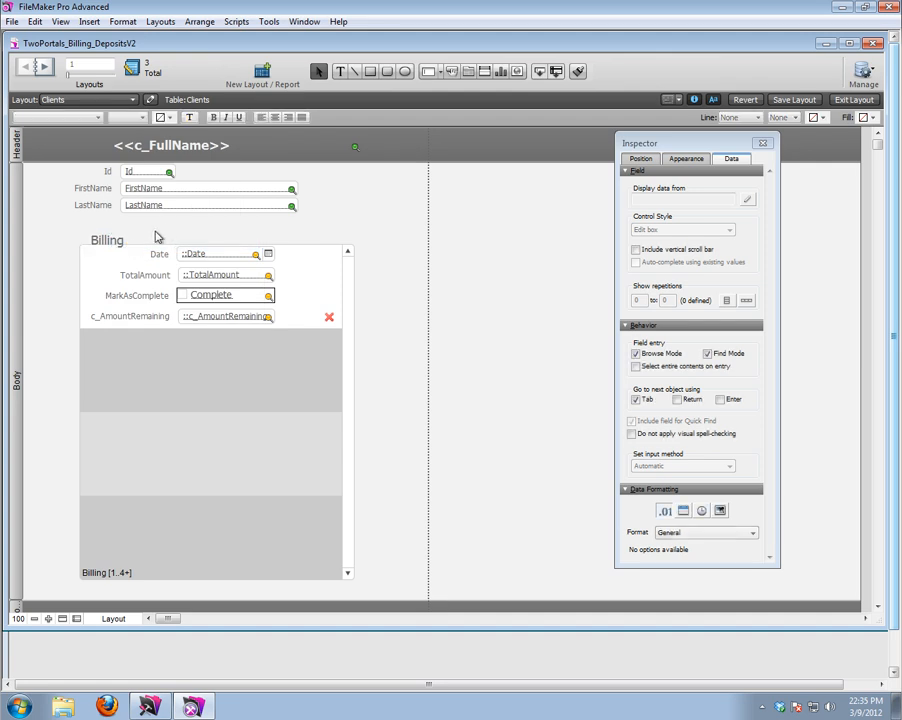
# Nudge the Billing heading up about 8 pixels and slightly left, clear of the portal's top edge, and return to Browse mode
pyautogui.click(123, 243)
pyautogui.press('Up')
pyautogui.press('Up')
pyautogui.press('Up')
pyautogui.press('Up')
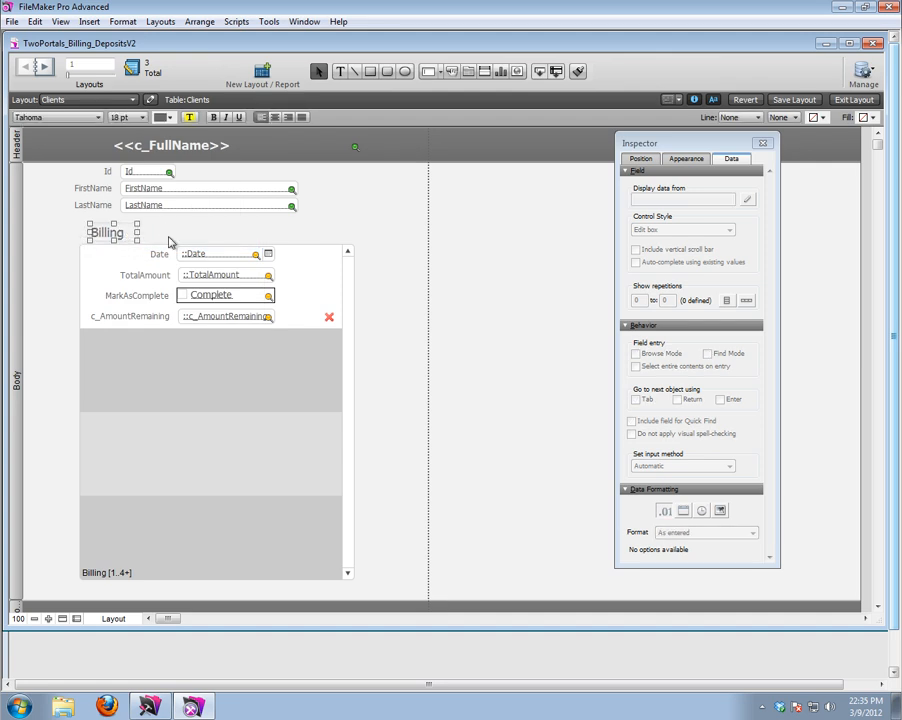
pyautogui.click(144, 237)
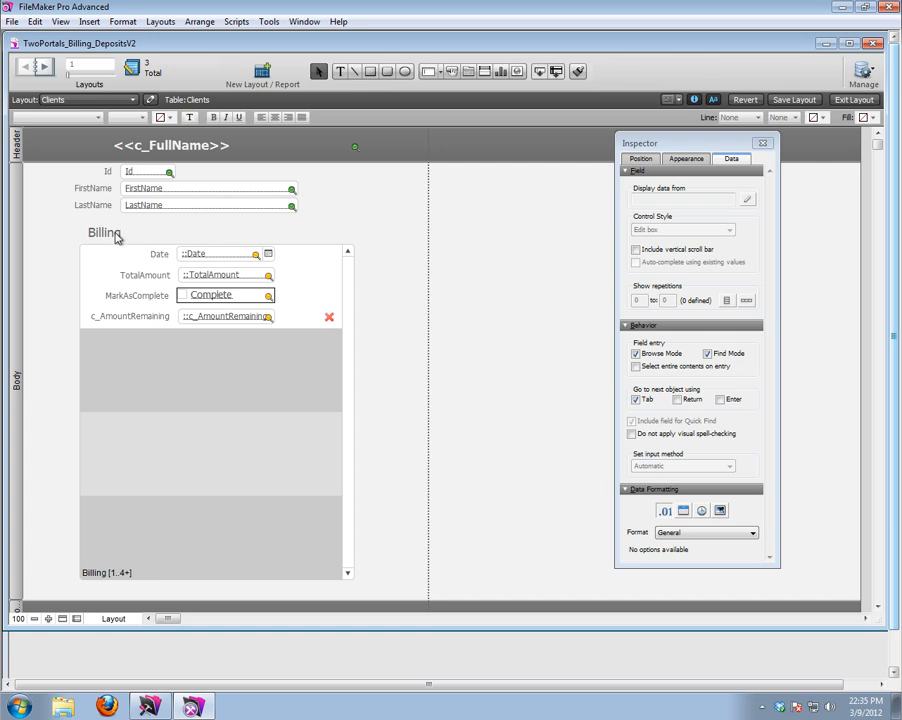
pyautogui.click(132, 236)
pyautogui.click(250, 236)
pyautogui.hotkey('ctrl', 'b')
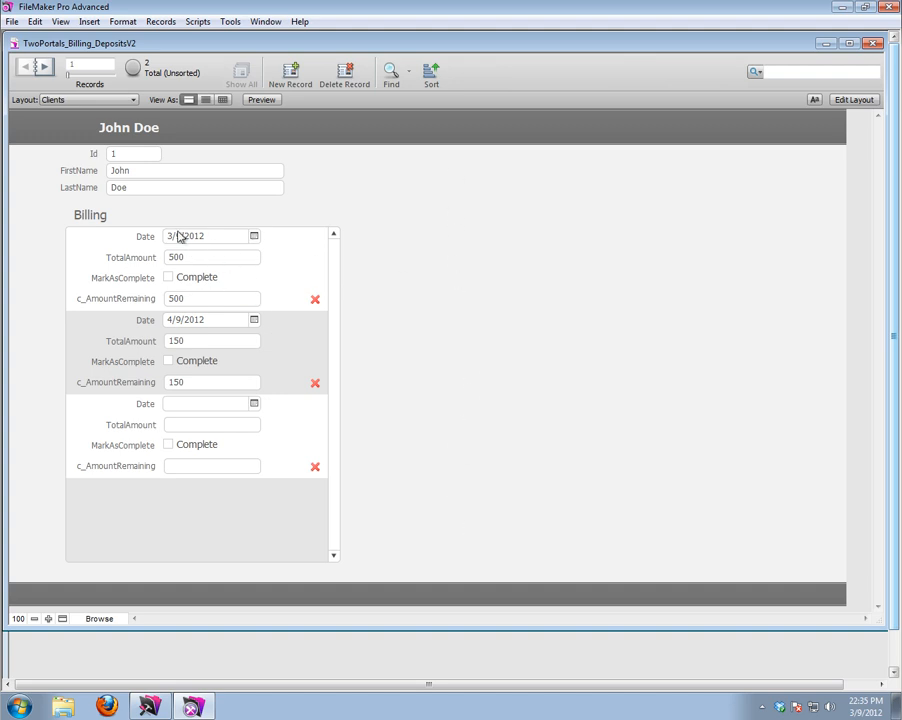
# Examine how the Clients, Billing and Deposits tables are linked in the database's relationships graph
pyautogui.hotkey('ctrl', 'shift', 'd')
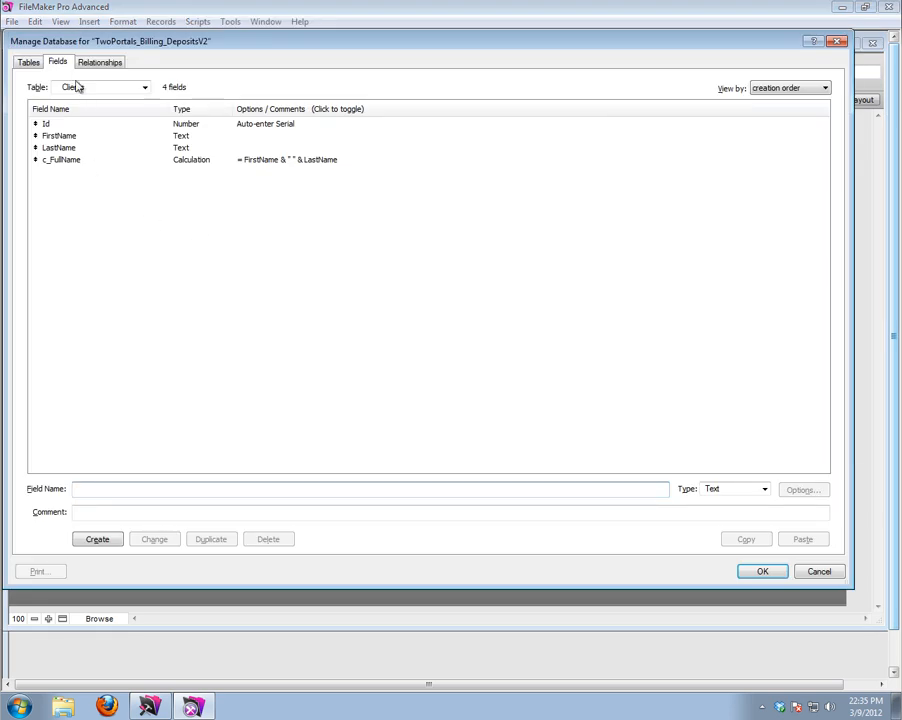
pyautogui.click(100, 61)
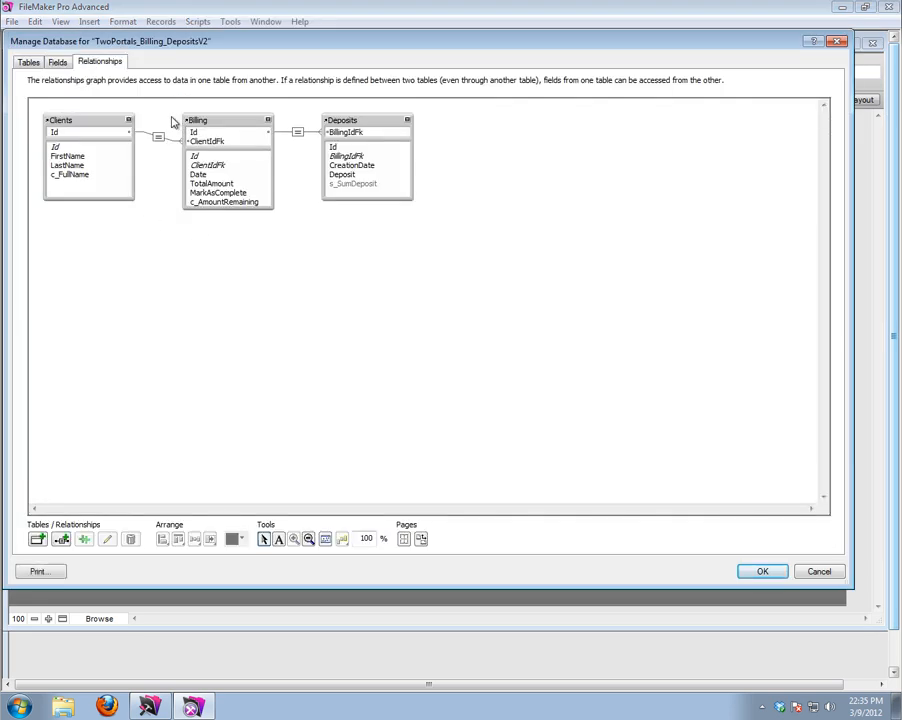
pyautogui.click(79, 125)
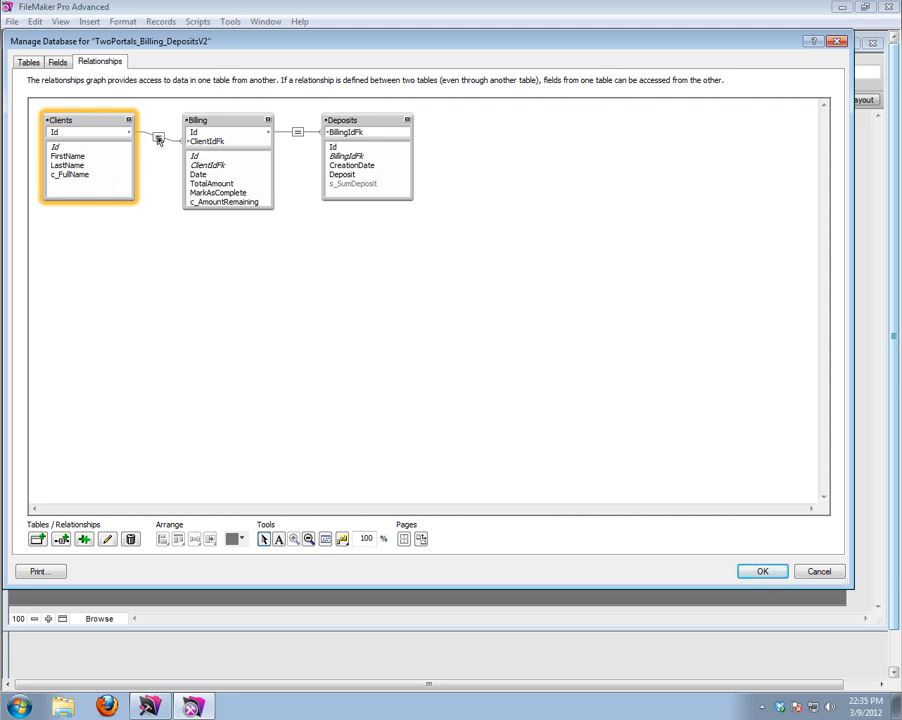
pyautogui.click(203, 160)
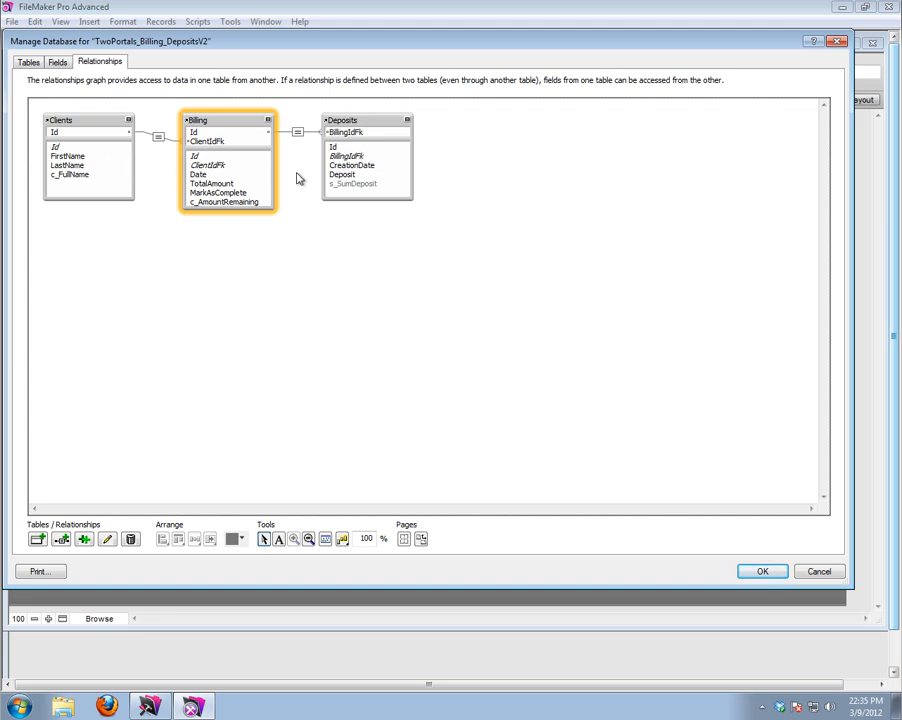
pyautogui.click(364, 167)
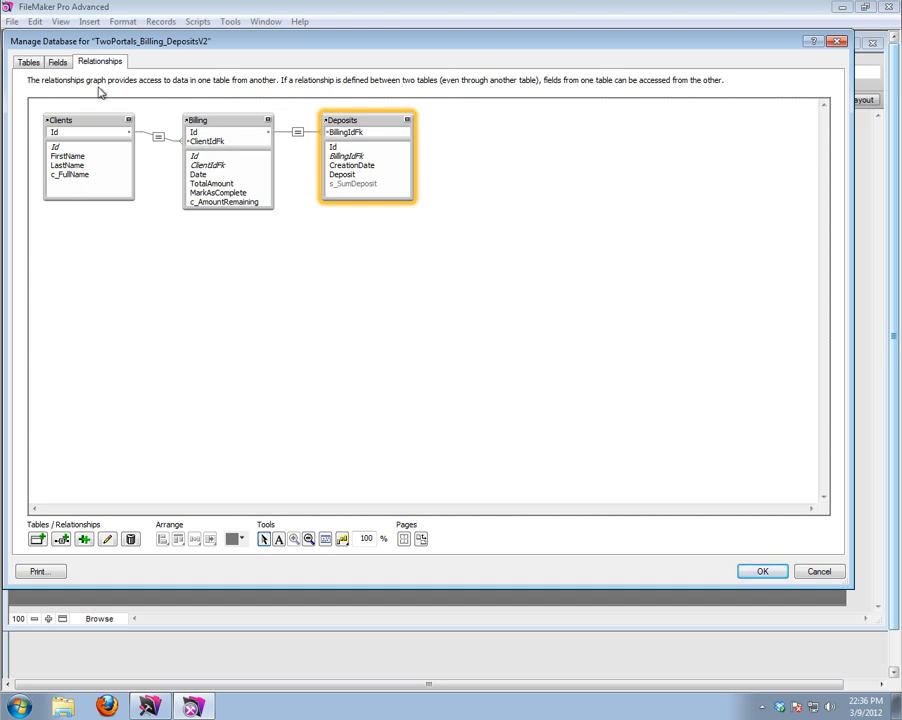
# Create a Number field named SelectedBilling in the Clients table and save the database definition
pyautogui.click(58, 63)
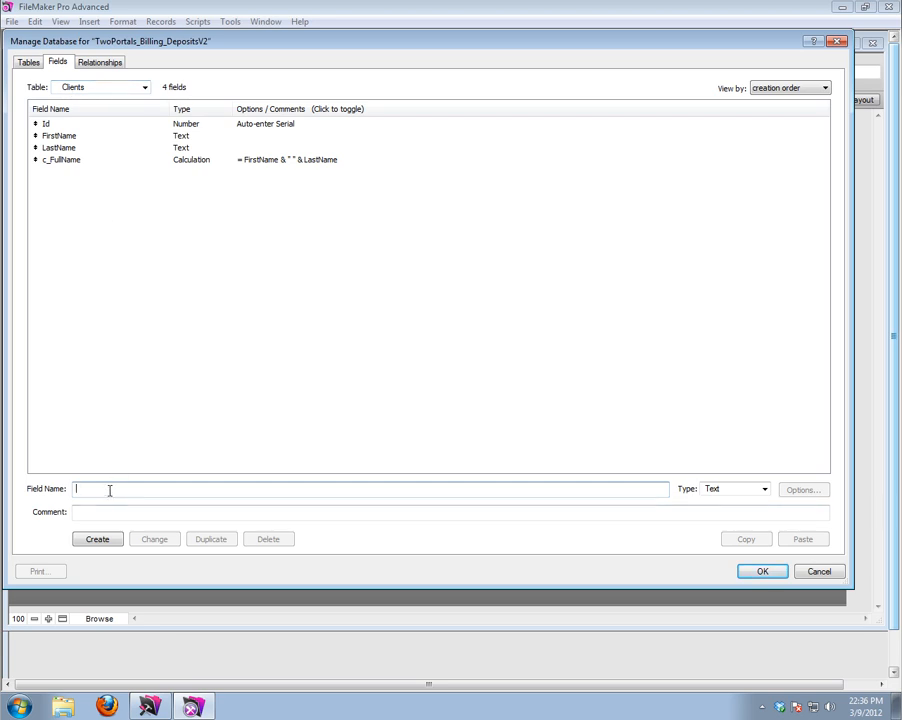
pyautogui.write('SelectedBilling')
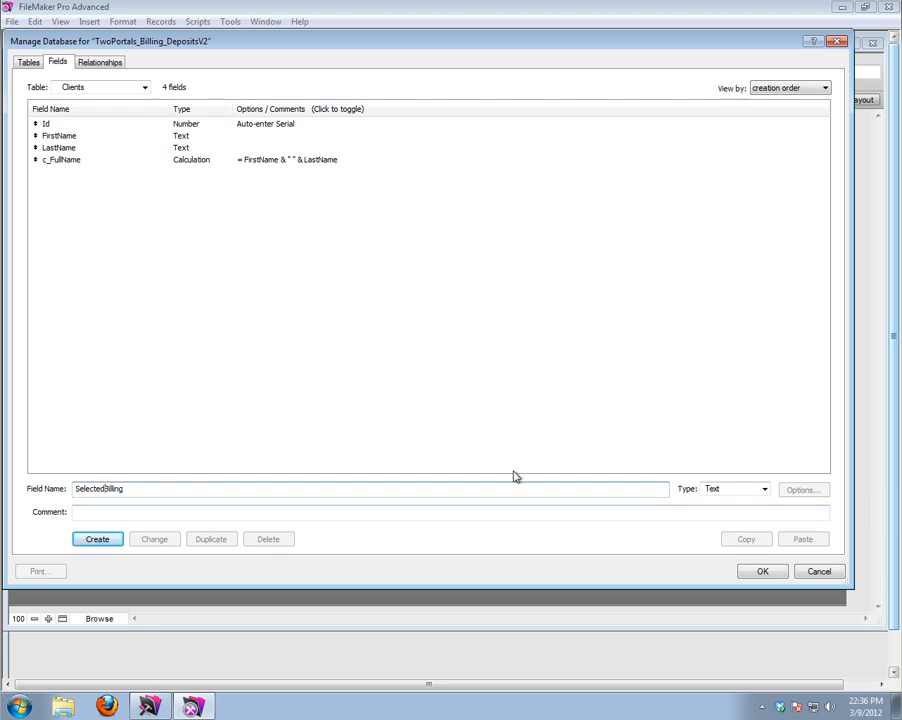
pyautogui.click(729, 488)
pyautogui.click(729, 511)
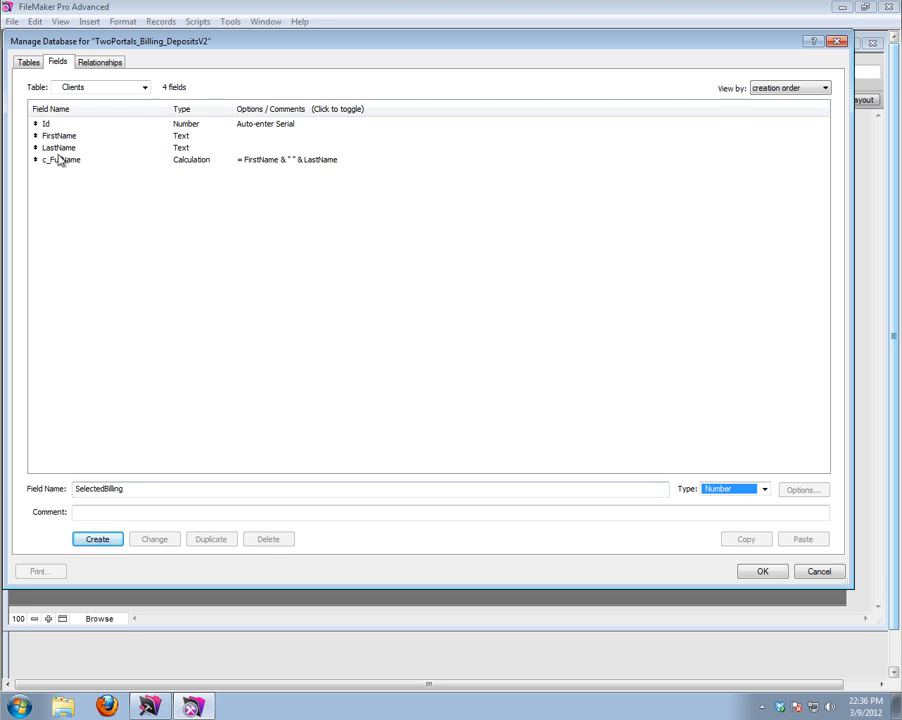
pyautogui.click(113, 542)
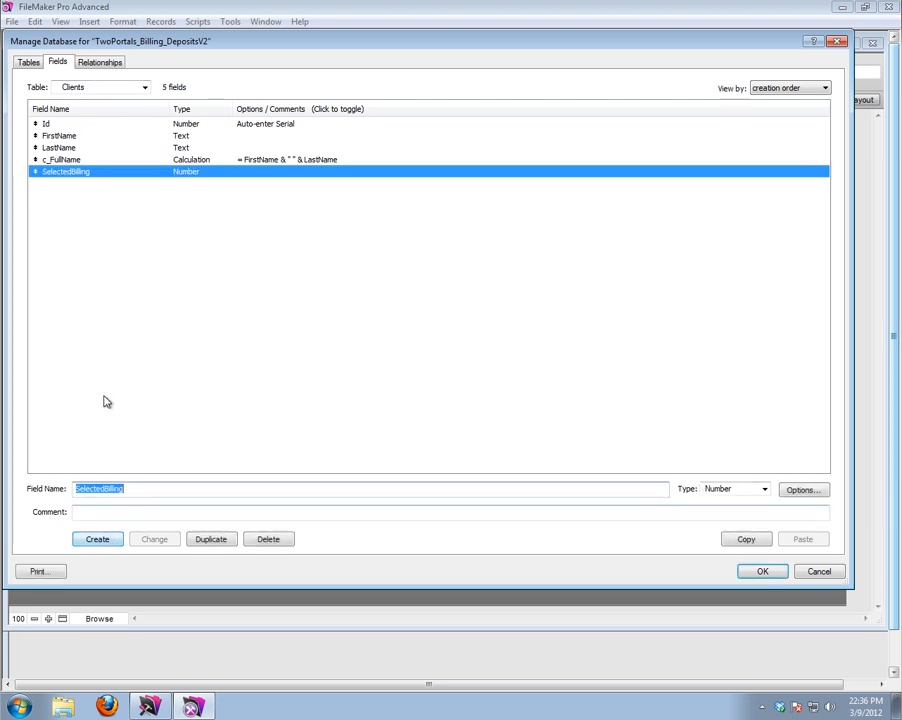
pyautogui.click(101, 62)
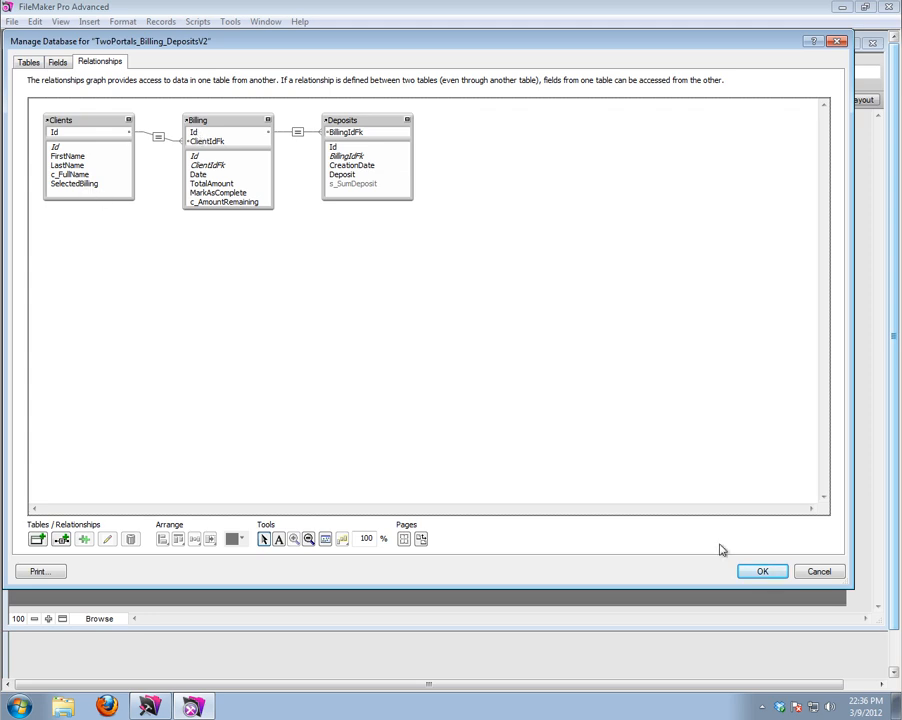
pyautogui.click(778, 573)
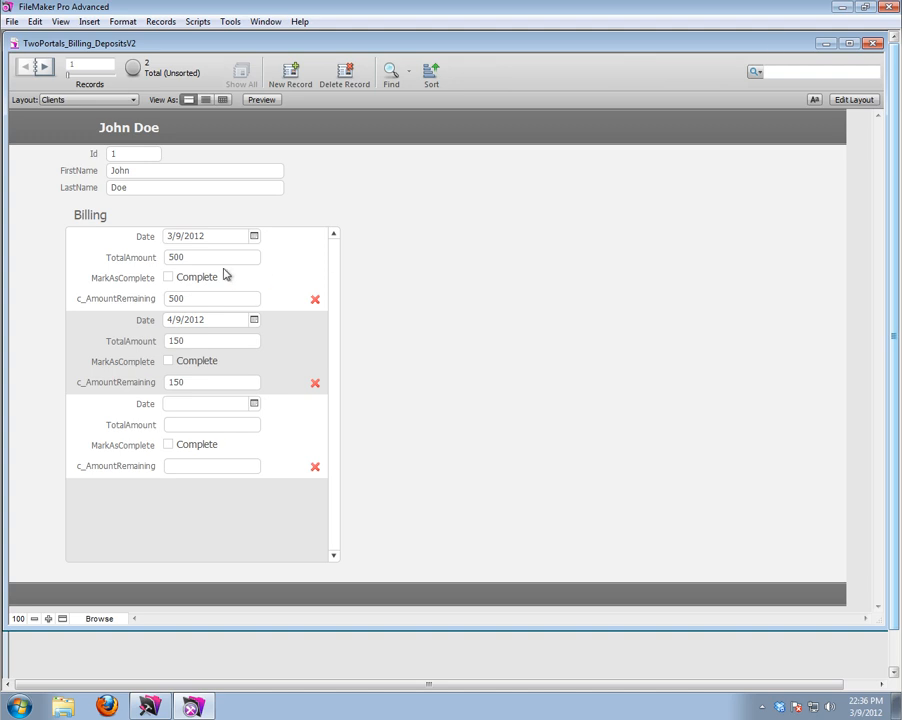
# Place the SelectedBilling field with its label on the Clients layout, right of the name fields, and widen it to fit its name
pyautogui.click(840, 100)
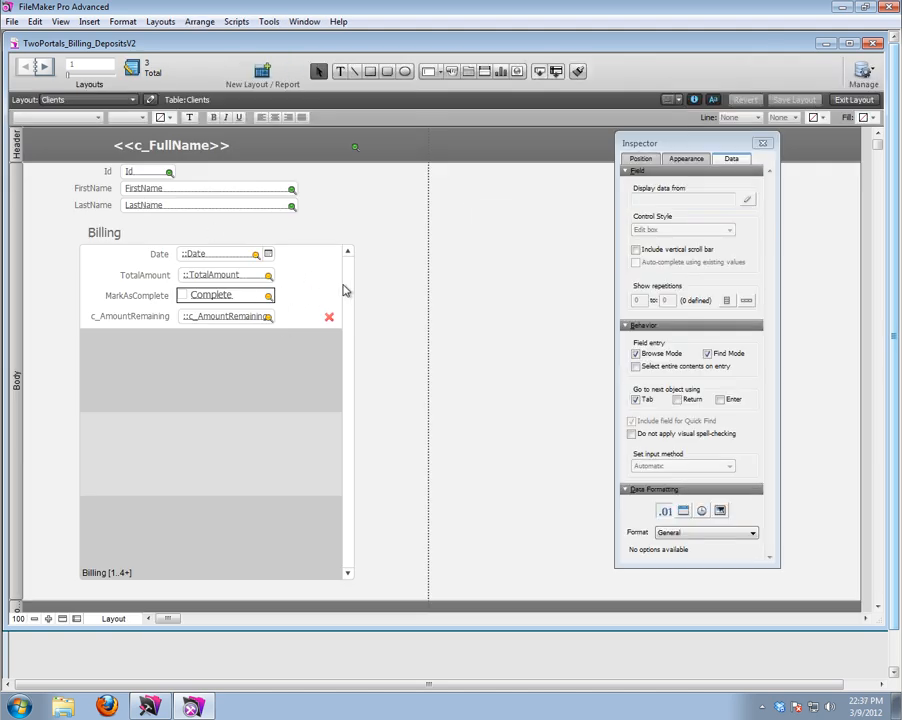
pyautogui.click(302, 287)
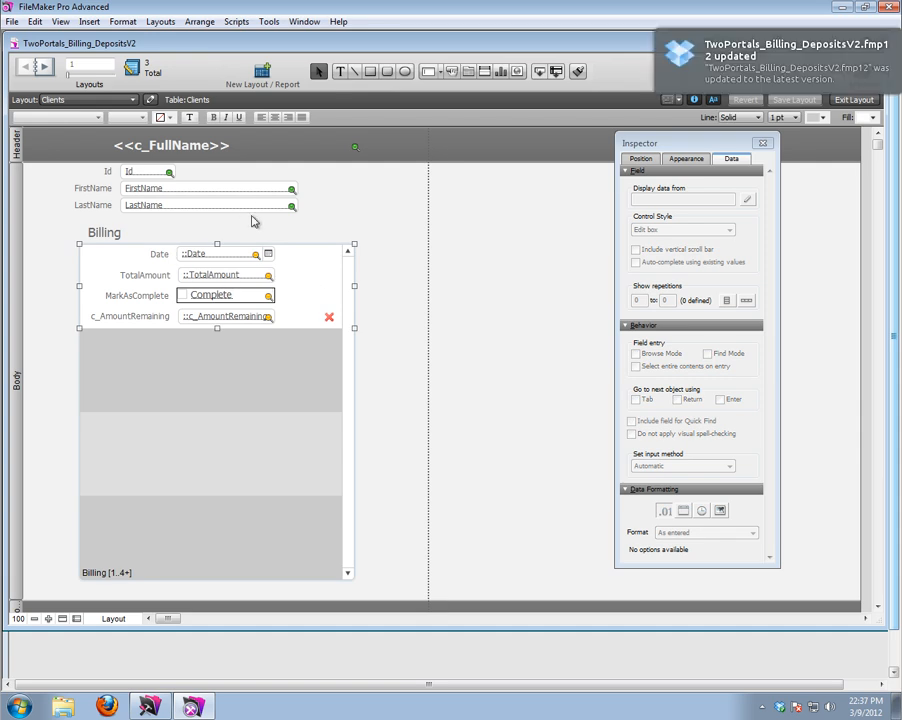
pyautogui.moveTo(538, 72); pyautogui.dragTo(456, 182)
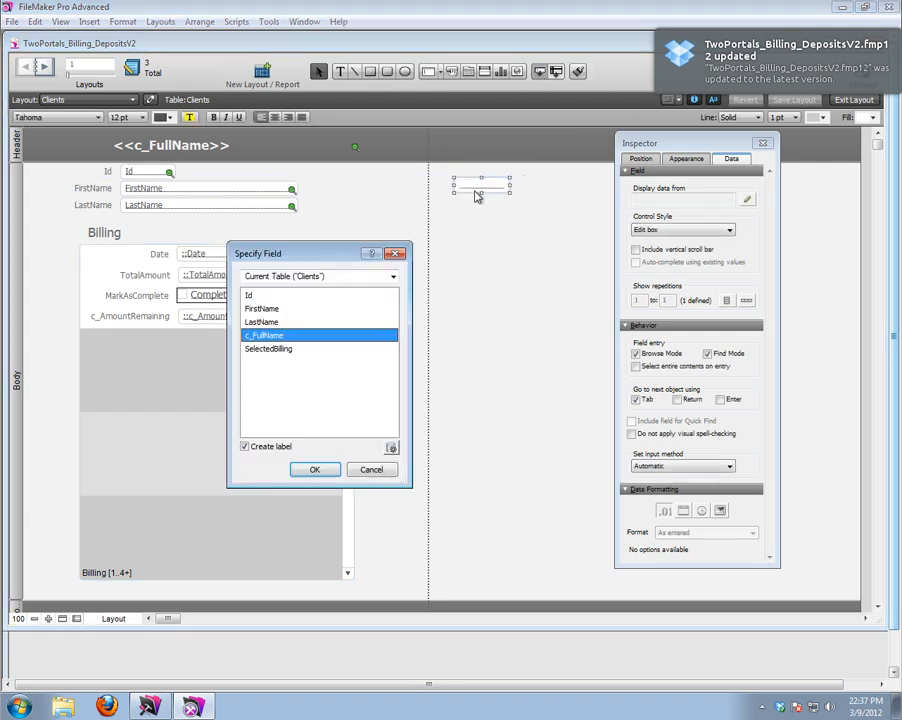
pyautogui.click(288, 348)
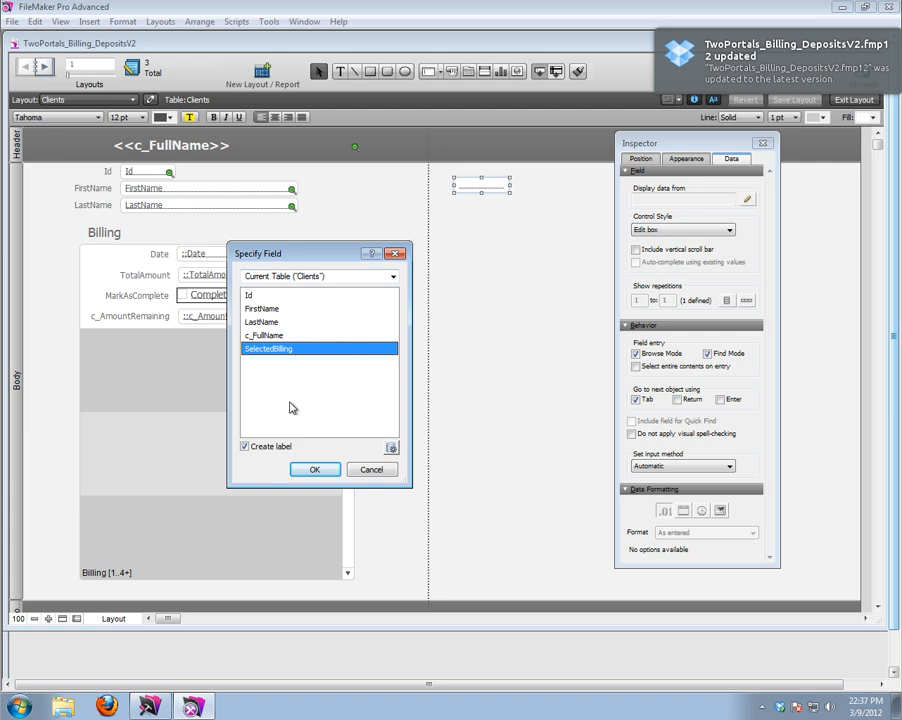
pyautogui.click(301, 467)
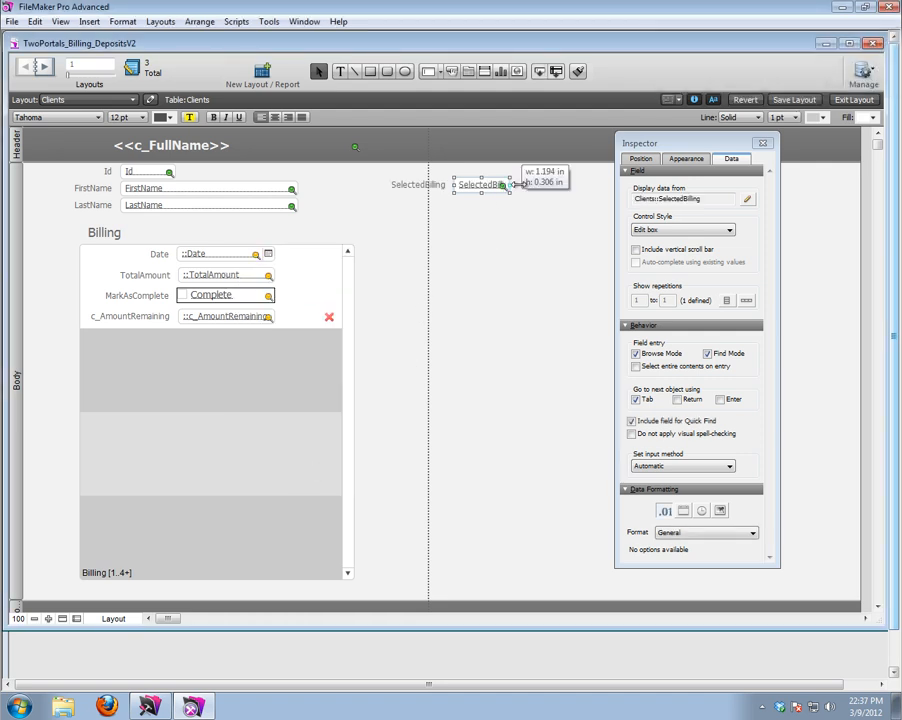
pyautogui.click(424, 214)
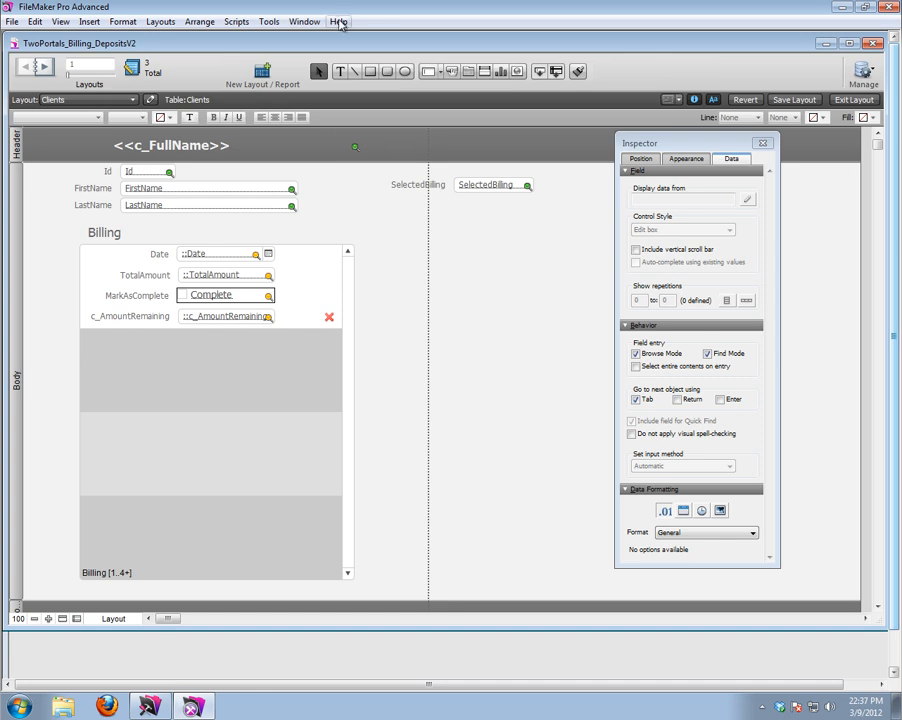
# Draw a Perform Script button beside TotalAmount in the Billing portal row, and start a new script for it named Select Billing
pyautogui.click(450, 72)
pyautogui.moveTo(284, 271); pyautogui.dragTo(333, 290)
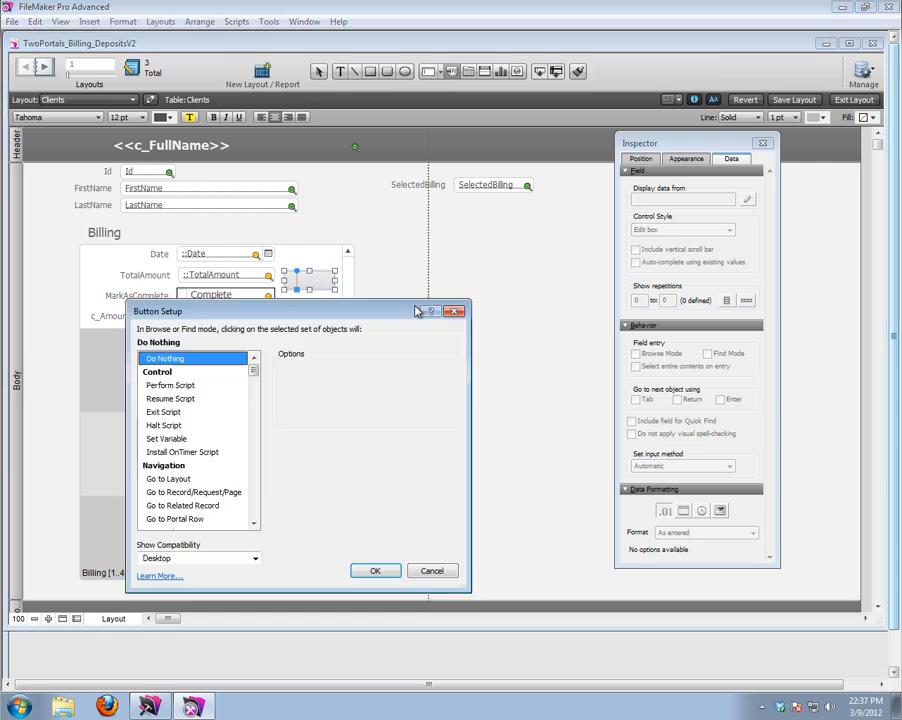
pyautogui.click(214, 387)
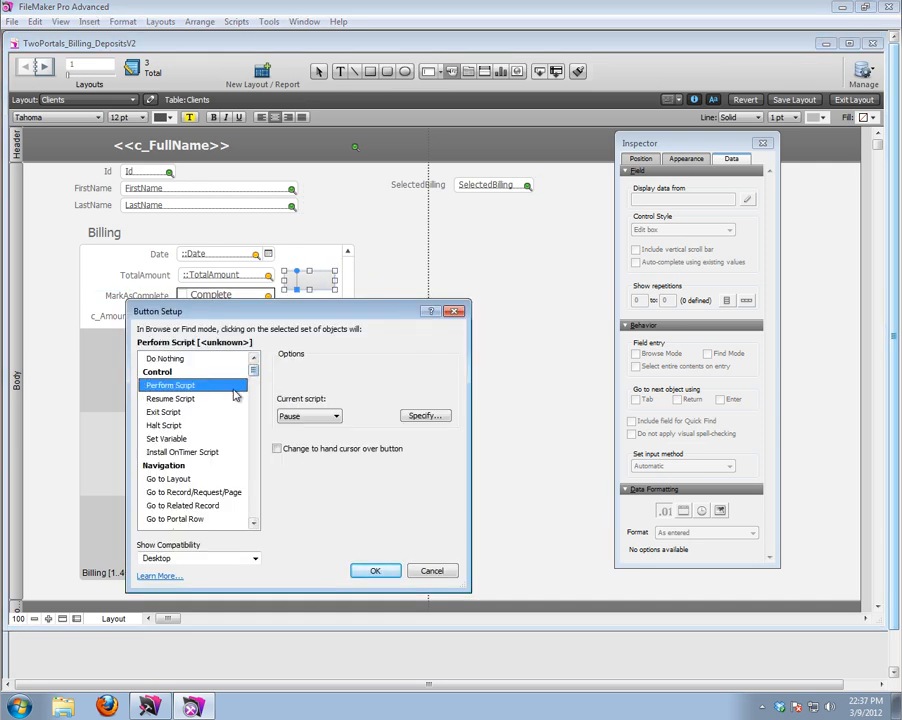
pyautogui.click(418, 415)
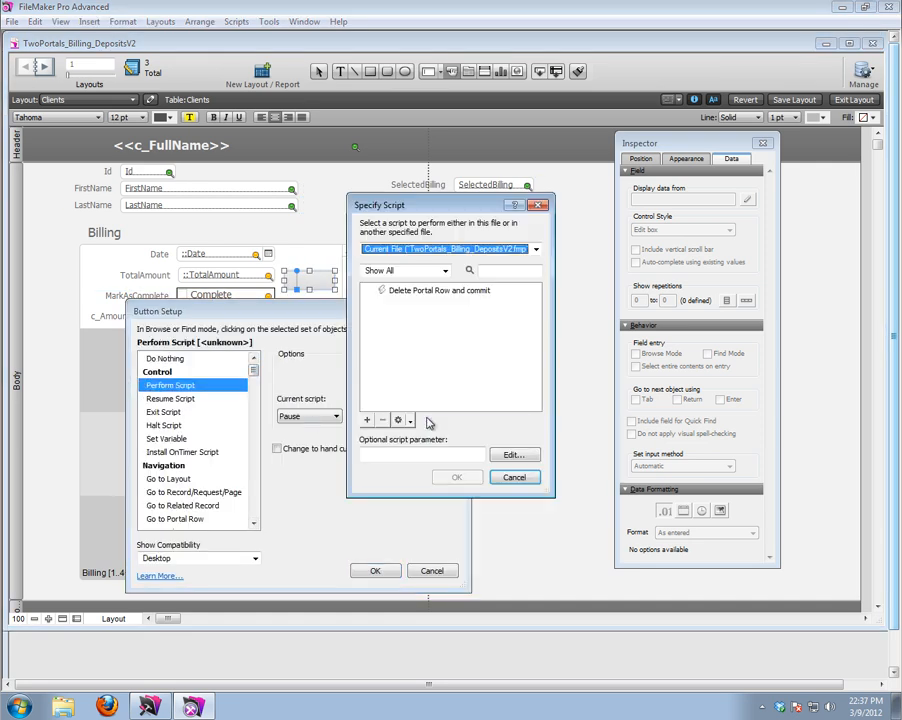
pyautogui.click(367, 419)
pyautogui.write('Select Billing')
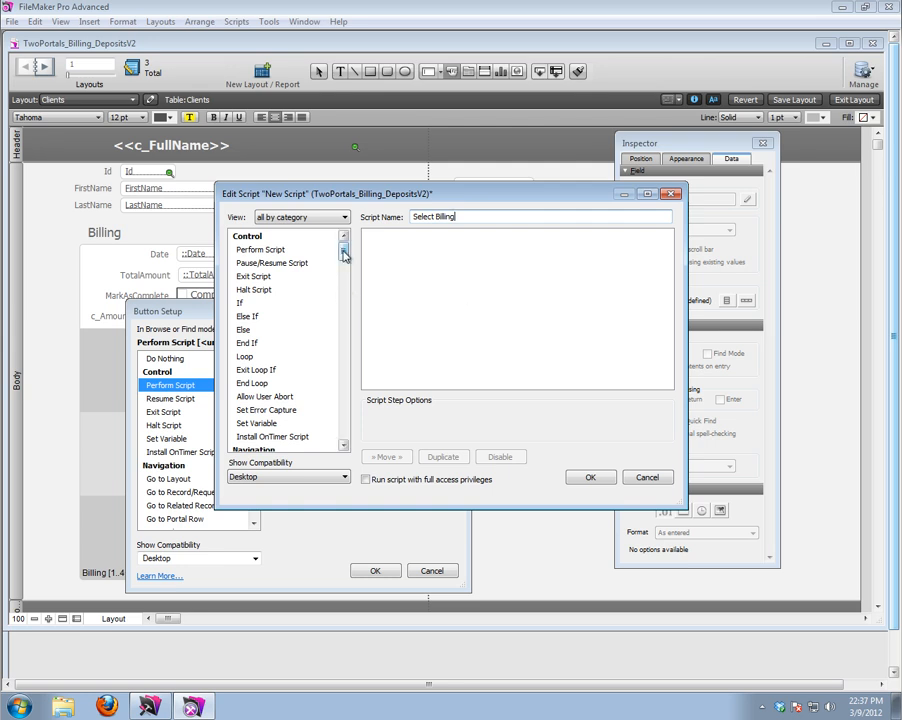
# Add a Set Field step to the Select Billing script with Clients::SelectedBilling as its target field
pyautogui.moveTo(343, 254); pyautogui.dragTo(344, 285)
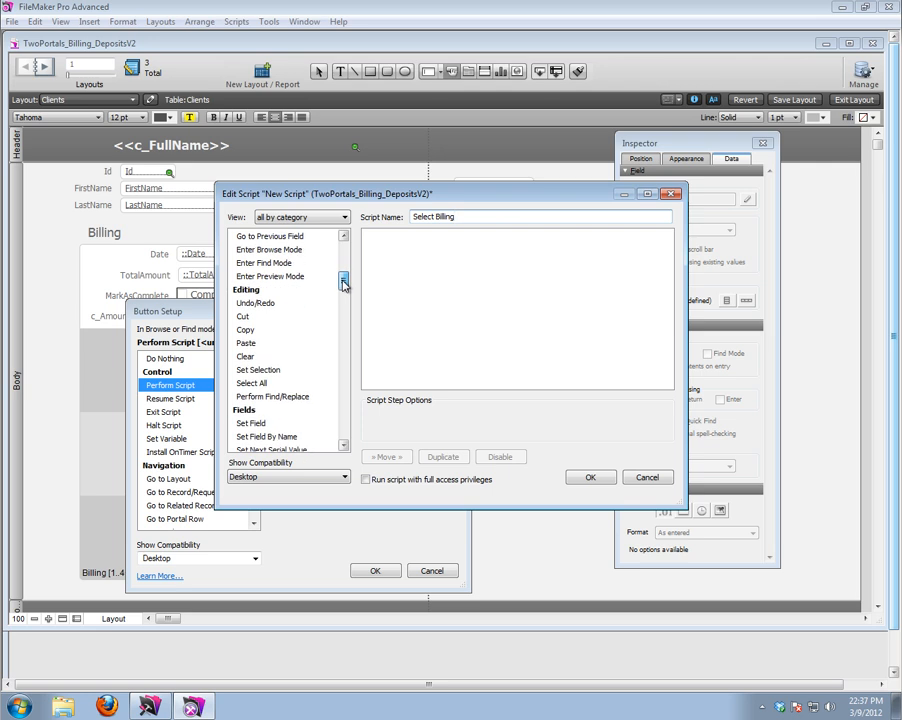
pyautogui.moveTo(494, 194); pyautogui.dragTo(496, 241)
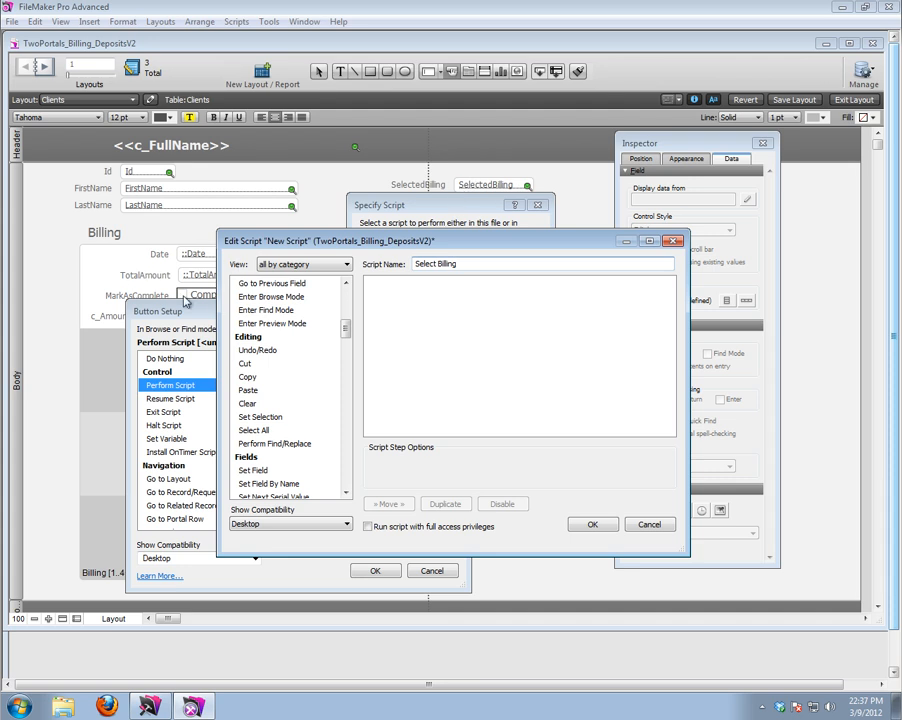
pyautogui.scroll(-4, 346, 348)
pyautogui.scroll(-1, 346, 348)
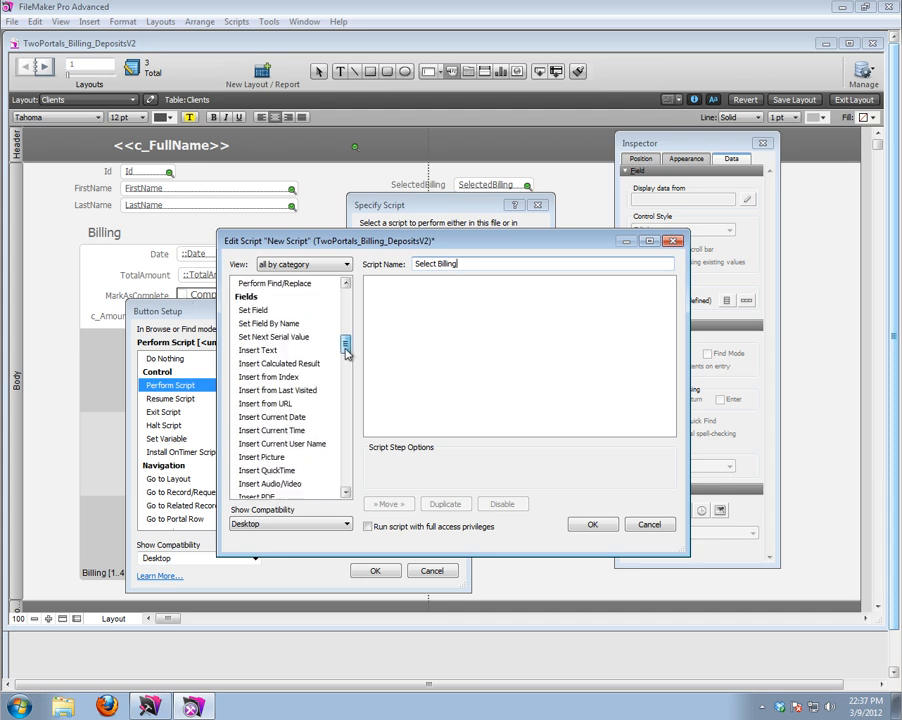
pyautogui.doubleClick(264, 310)
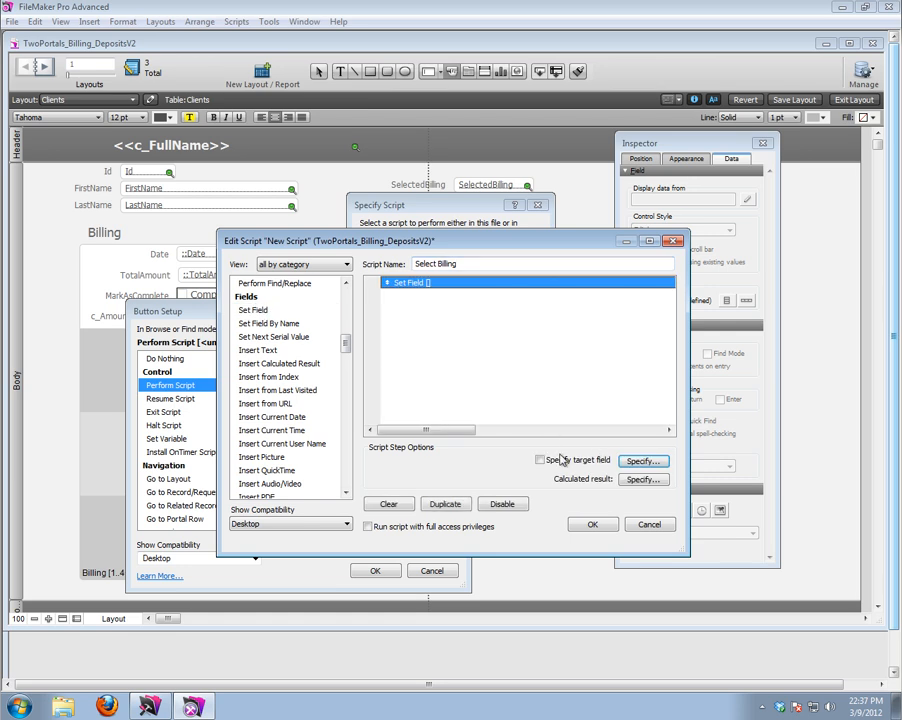
pyautogui.click(643, 462)
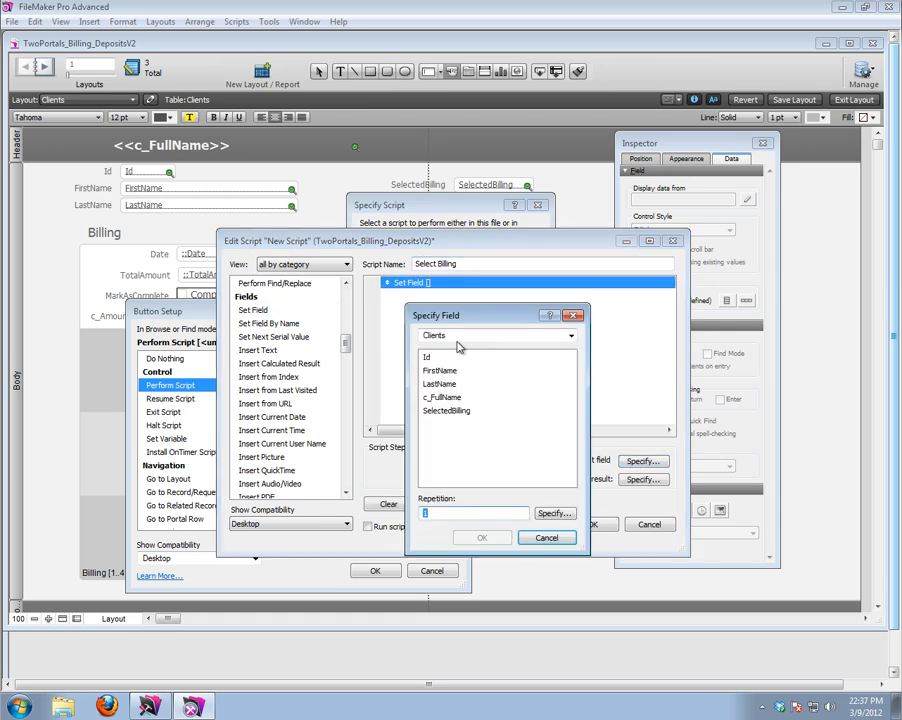
pyautogui.click(460, 410)
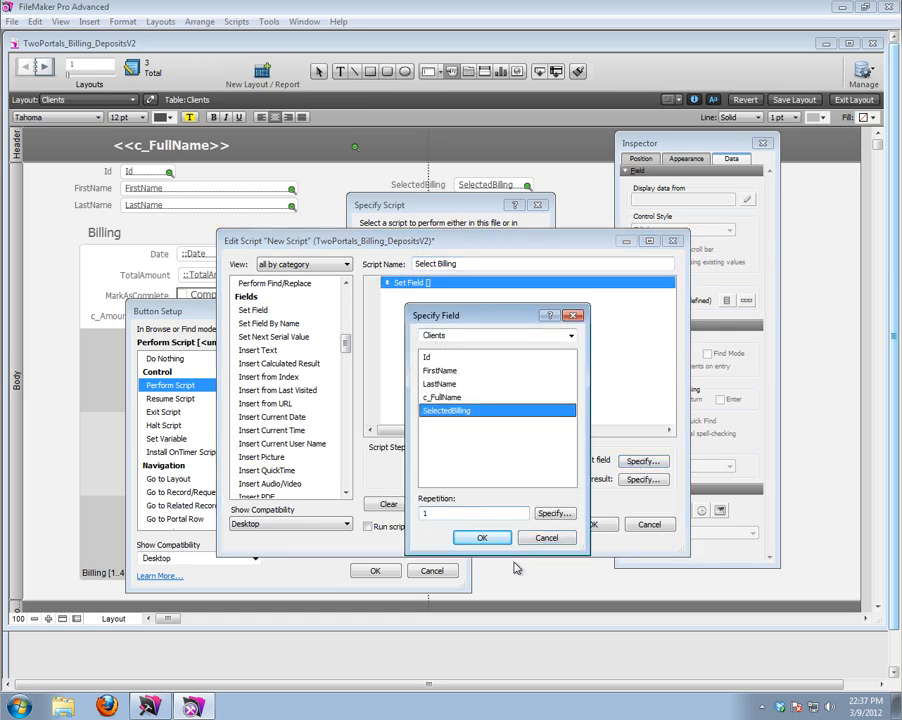
pyautogui.click(482, 538)
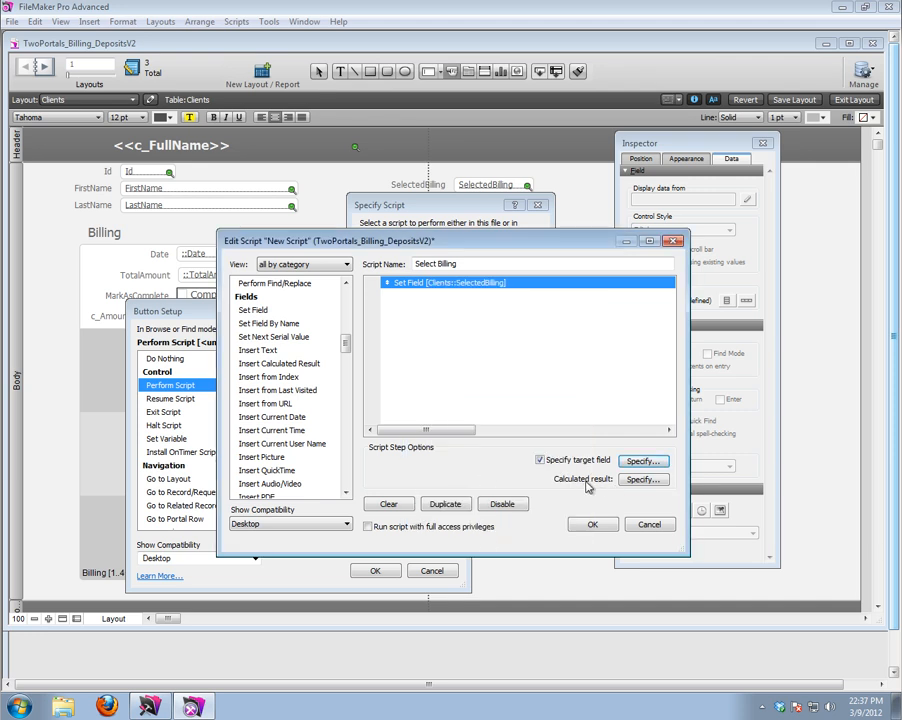
# Set the calculated result of the Set Field step to Billing::Id
pyautogui.click(641, 480)
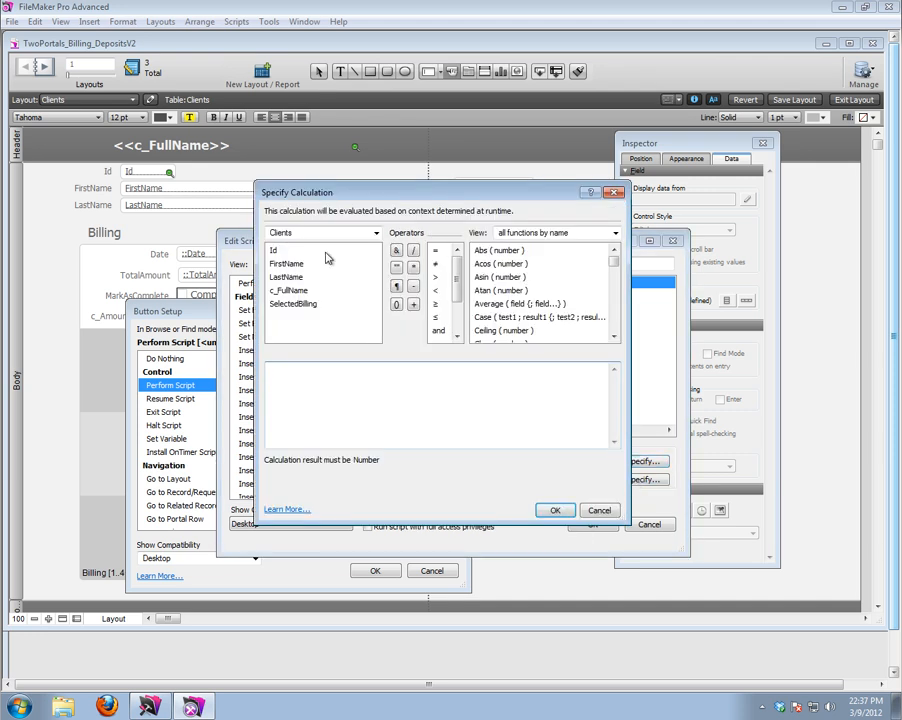
pyautogui.click(376, 233)
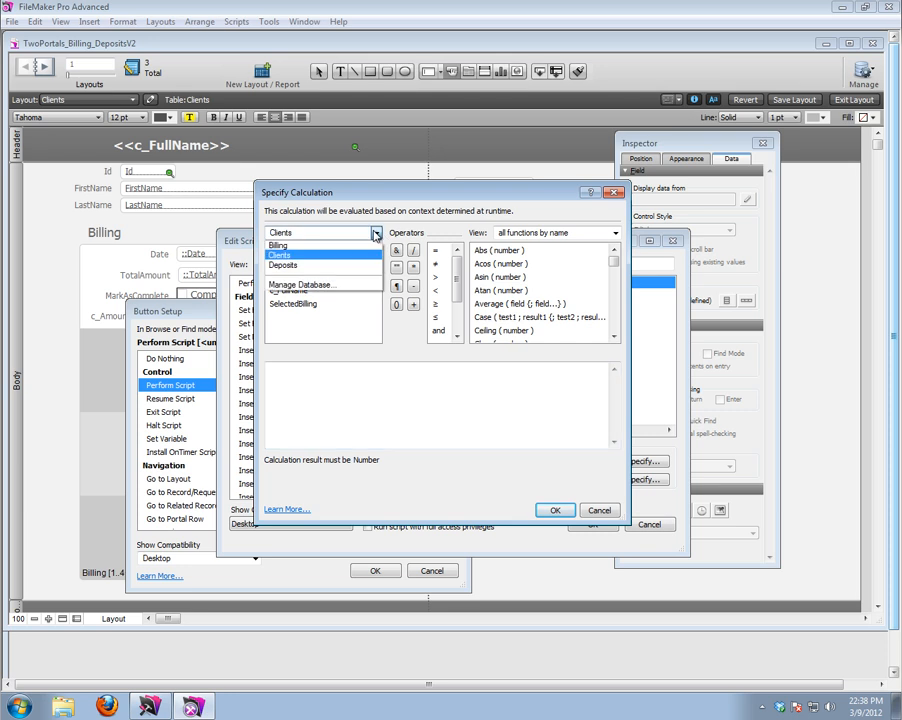
pyautogui.click(280, 246)
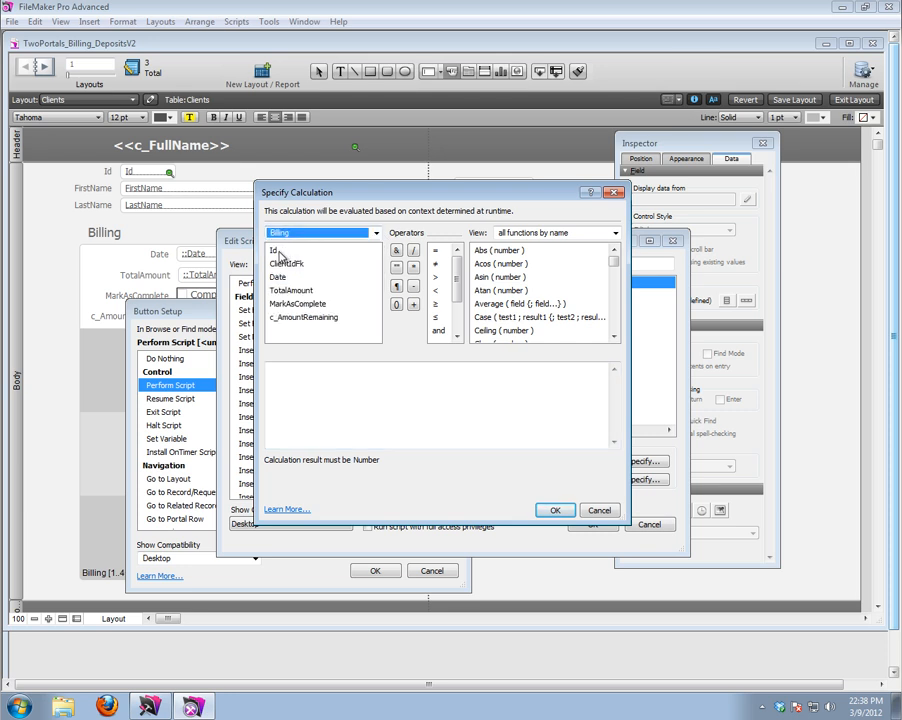
pyautogui.doubleClick(281, 255)
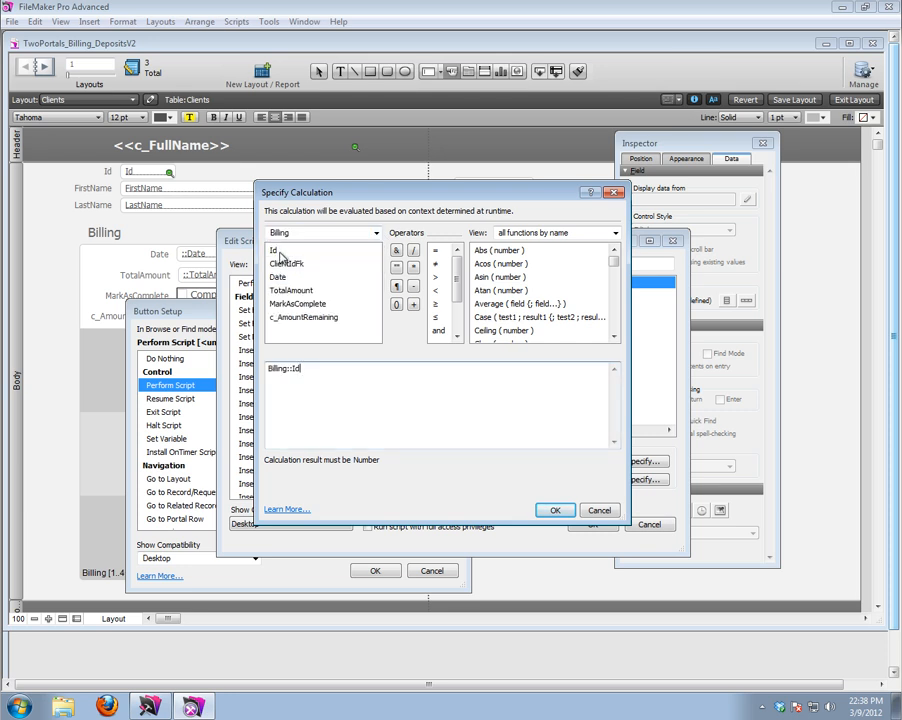
pyautogui.click(545, 506)
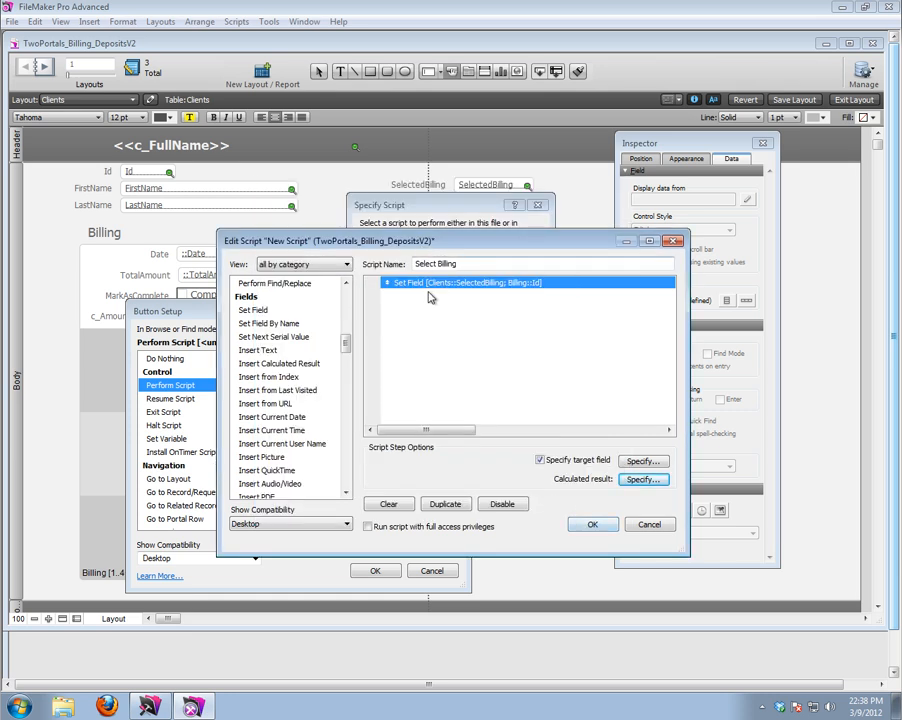
# Add a Commit Records/Requests step that performs without dialog, and save the Select Billing script
pyautogui.moveTo(346, 341); pyautogui.dragTo(346, 370)
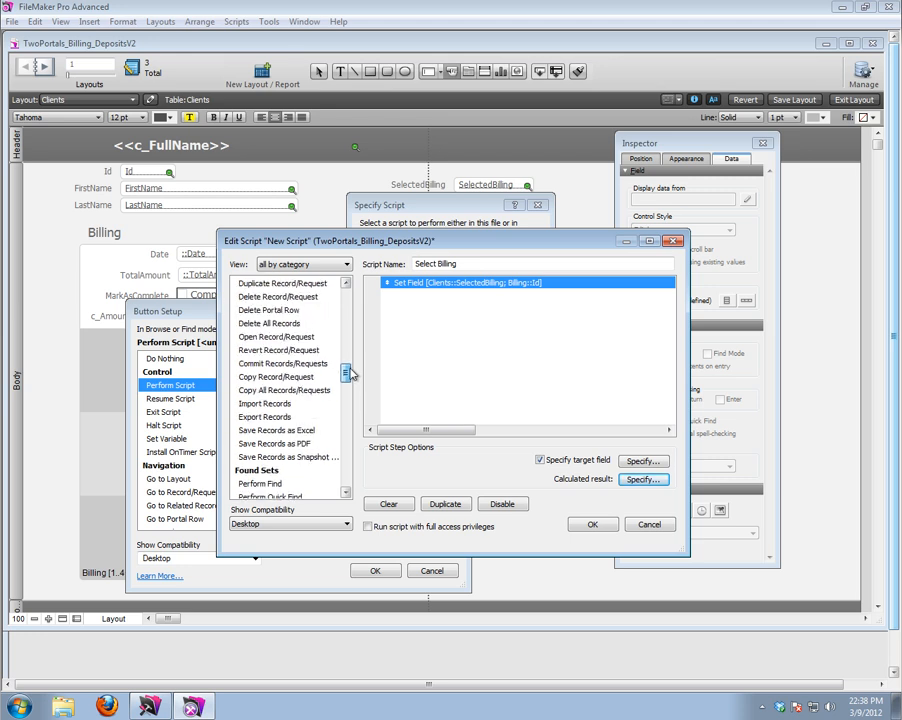
pyautogui.click(315, 366)
pyautogui.doubleClick(315, 366)
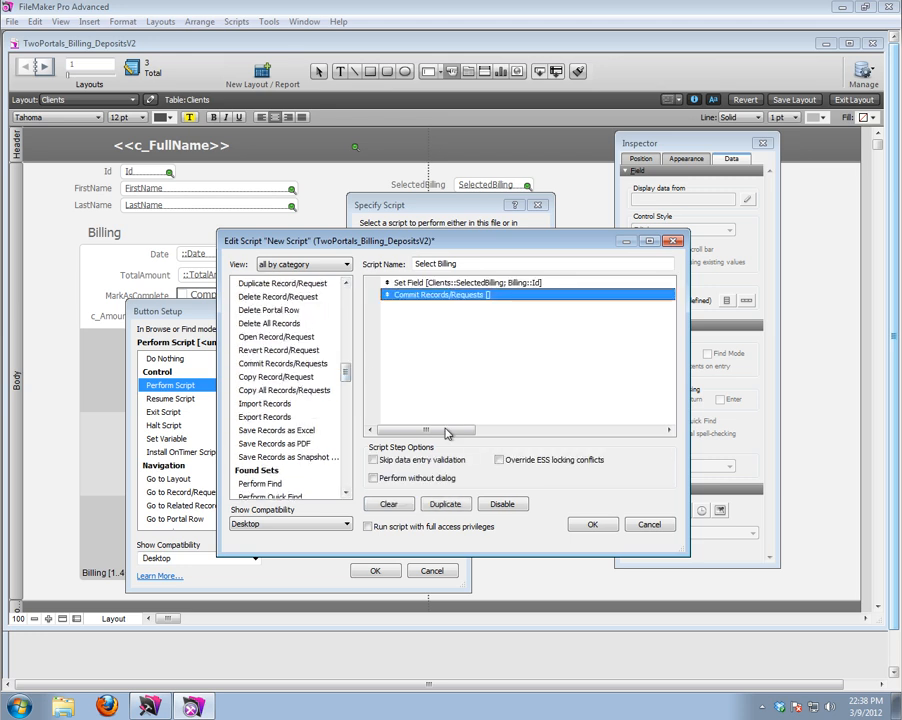
pyautogui.click(398, 478)
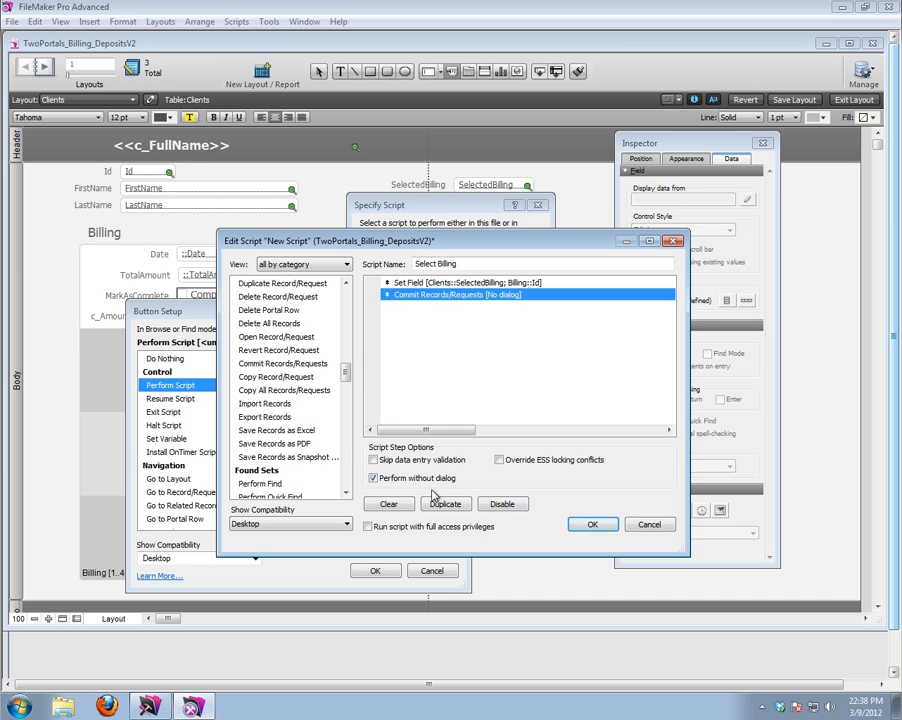
pyautogui.click(594, 525)
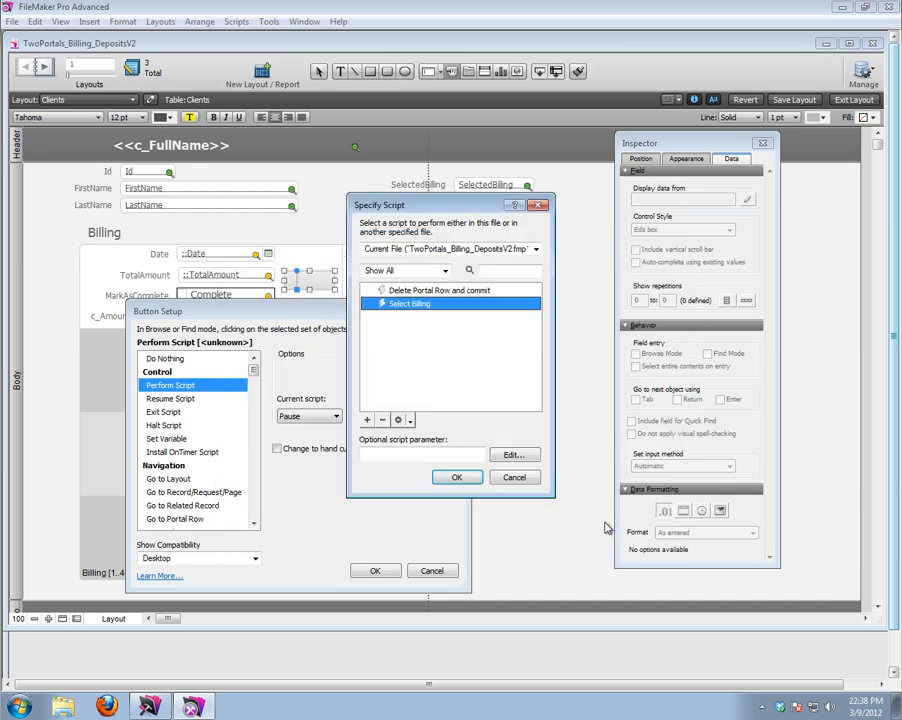
# Assign the Select Billing script to the new Billing portal button and label the button Select
pyautogui.click(456, 477)
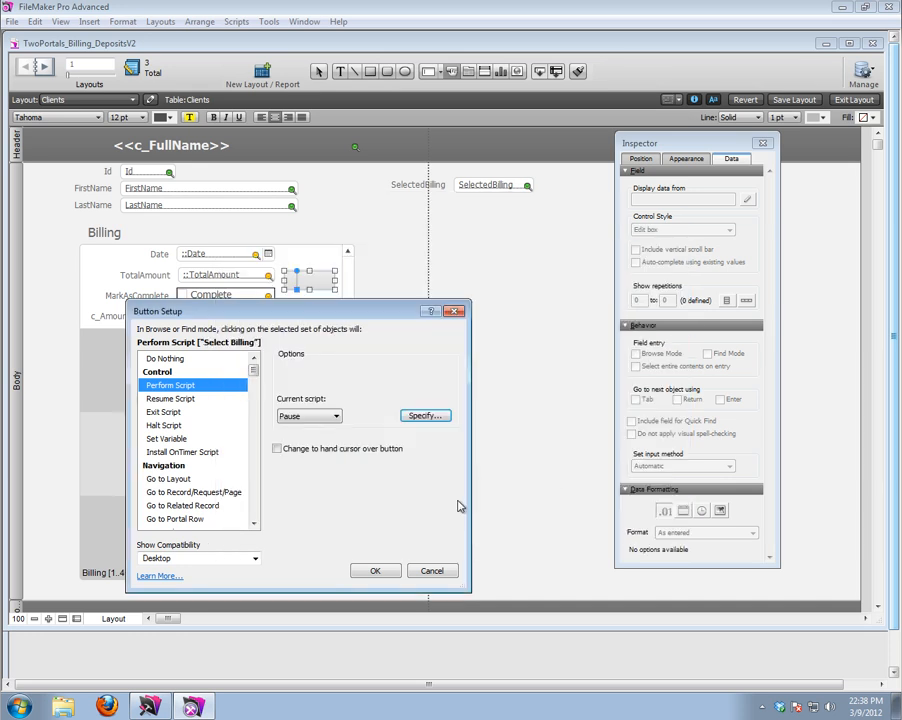
pyautogui.click(378, 570)
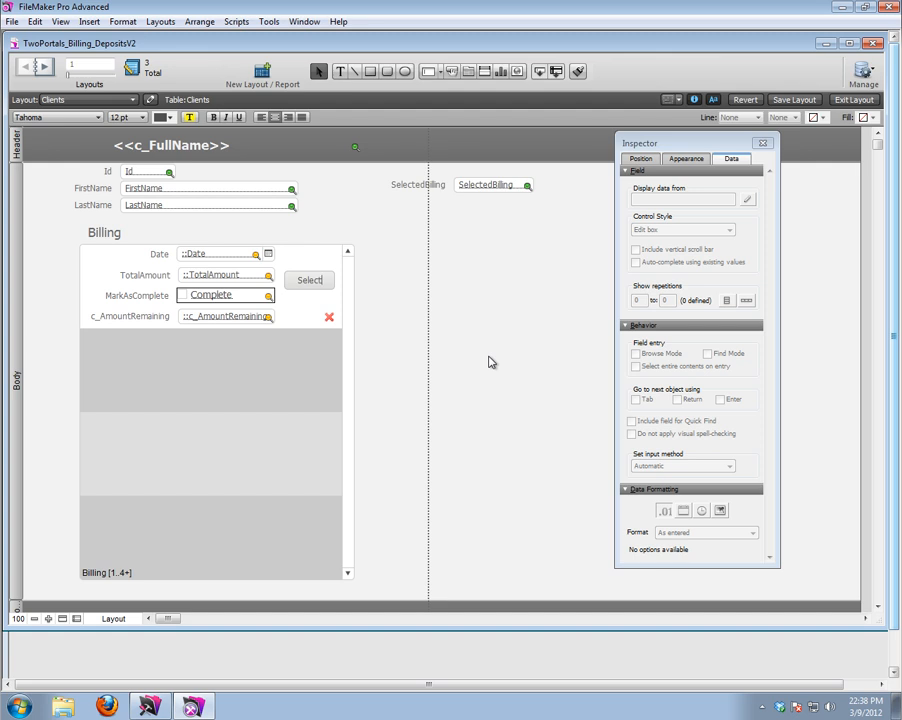
pyautogui.press('Escape')
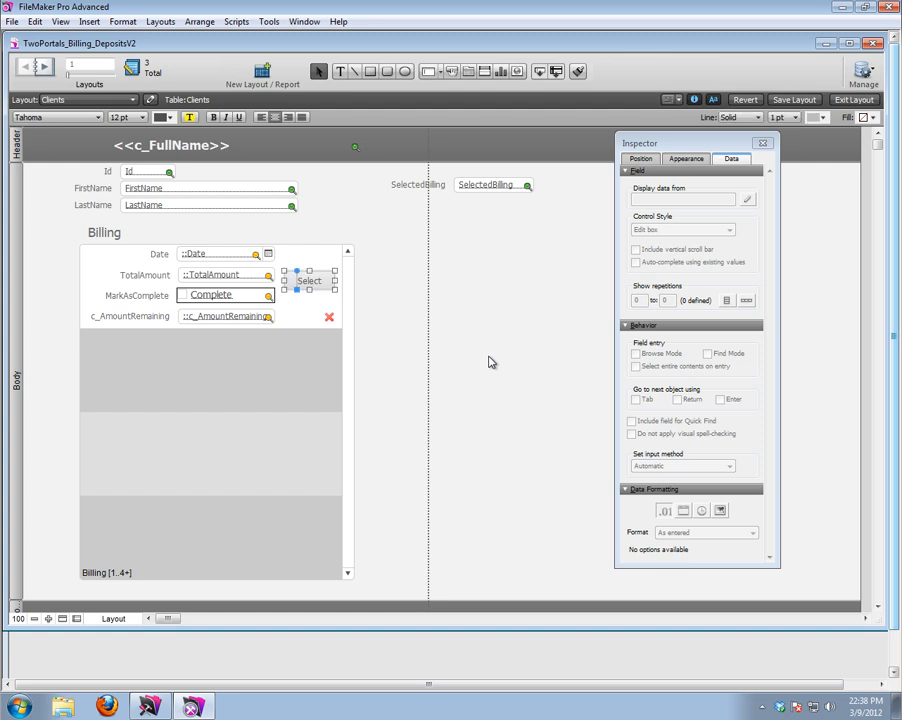
# Test the Select buttons in Browse mode by alternating between the first and second billing rows, ending on the first
pyautogui.click(849, 100)
pyautogui.click(296, 264)
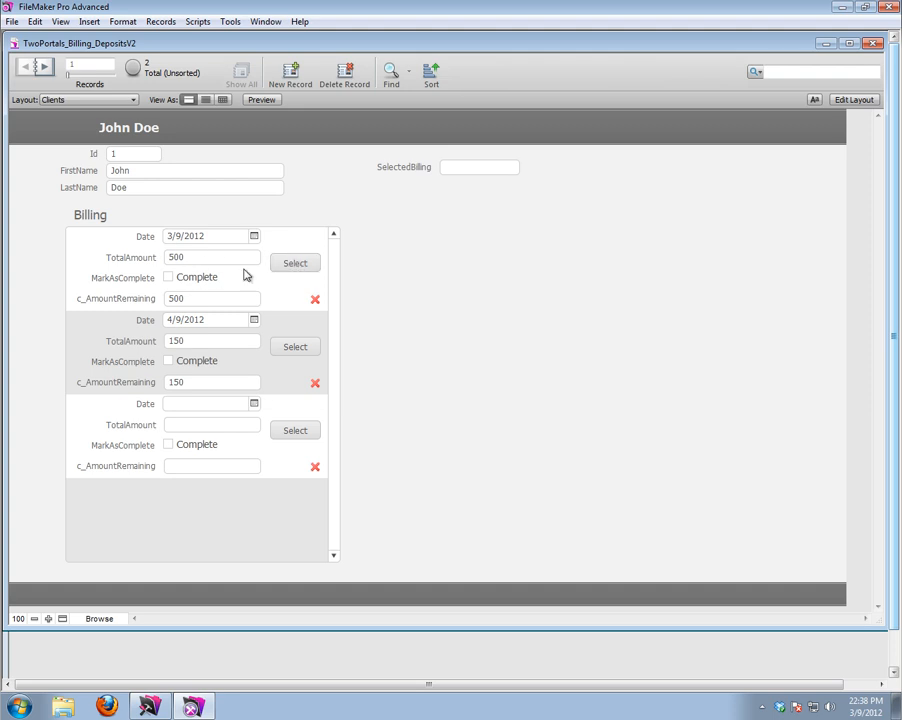
pyautogui.click(291, 266)
pyautogui.click(291, 266)
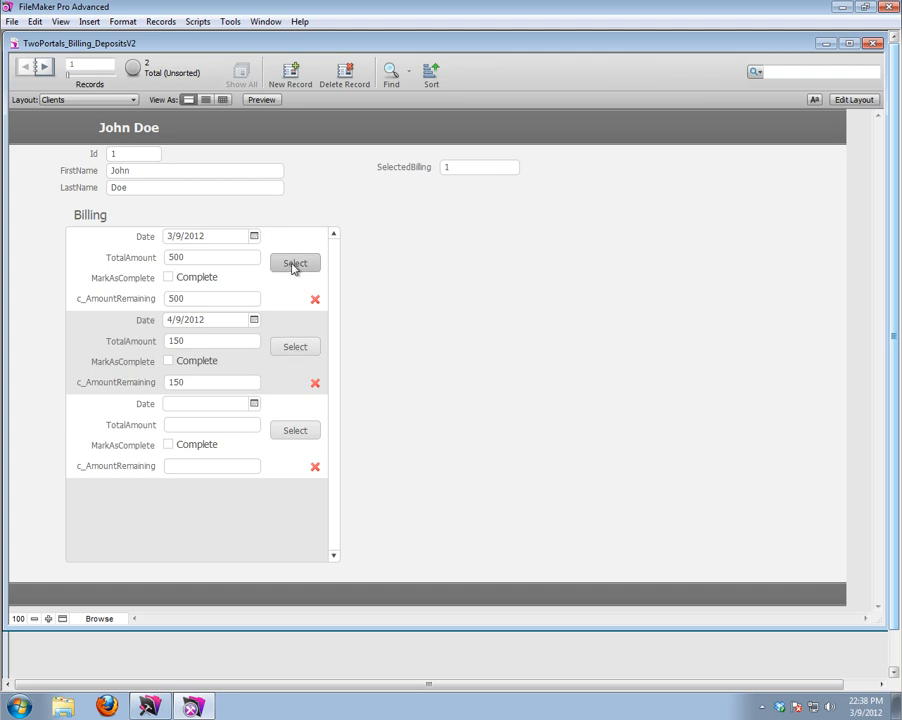
pyautogui.click(293, 348)
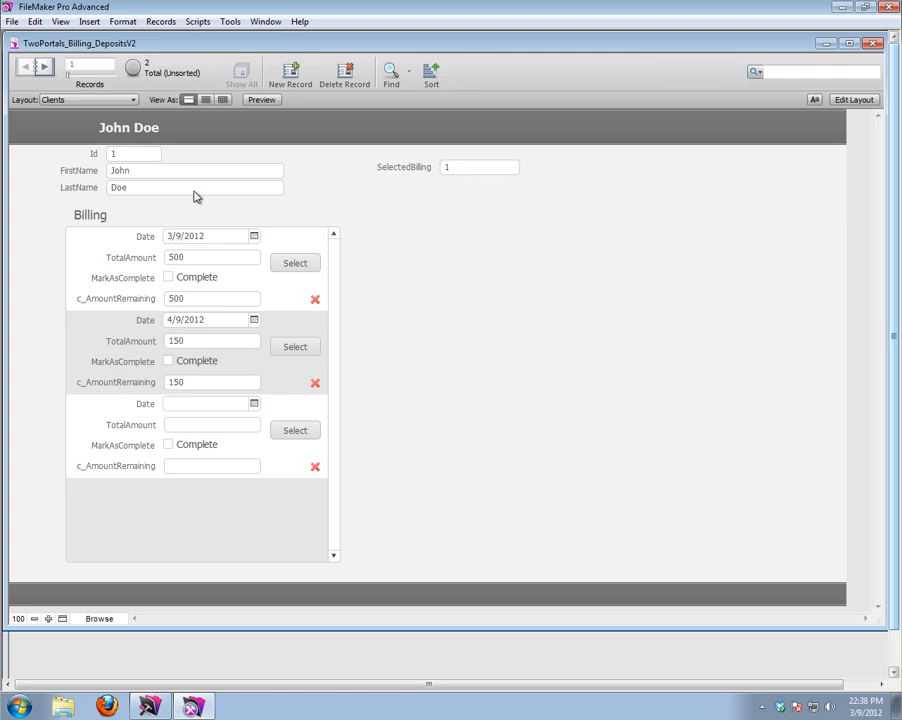
pyautogui.click(297, 268)
pyautogui.click(298, 344)
pyautogui.click(297, 265)
pyautogui.click(295, 346)
pyautogui.click(276, 265)
# Add a formula-based conditional formatting rule to the Billing portal's Date, TotalAmount, MarkAsComplete and c_AmountRemaining fields on the Clients layout
pyautogui.click(853, 100)
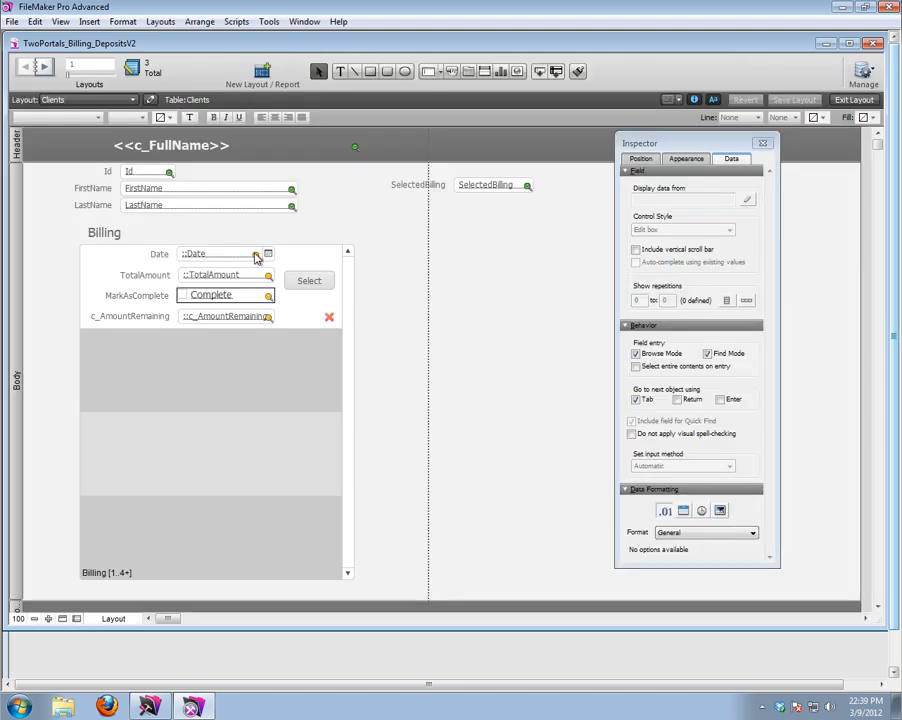
pyautogui.click(255, 255)
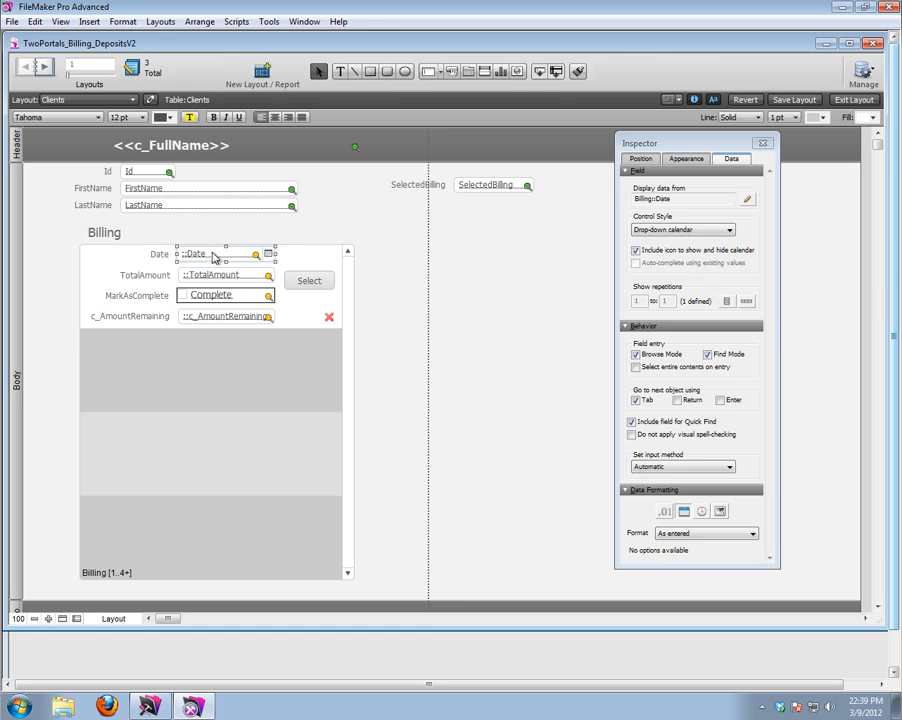
pyautogui.keyDown('shift'); pyautogui.click(214, 298); pyautogui.keyUp('shift')
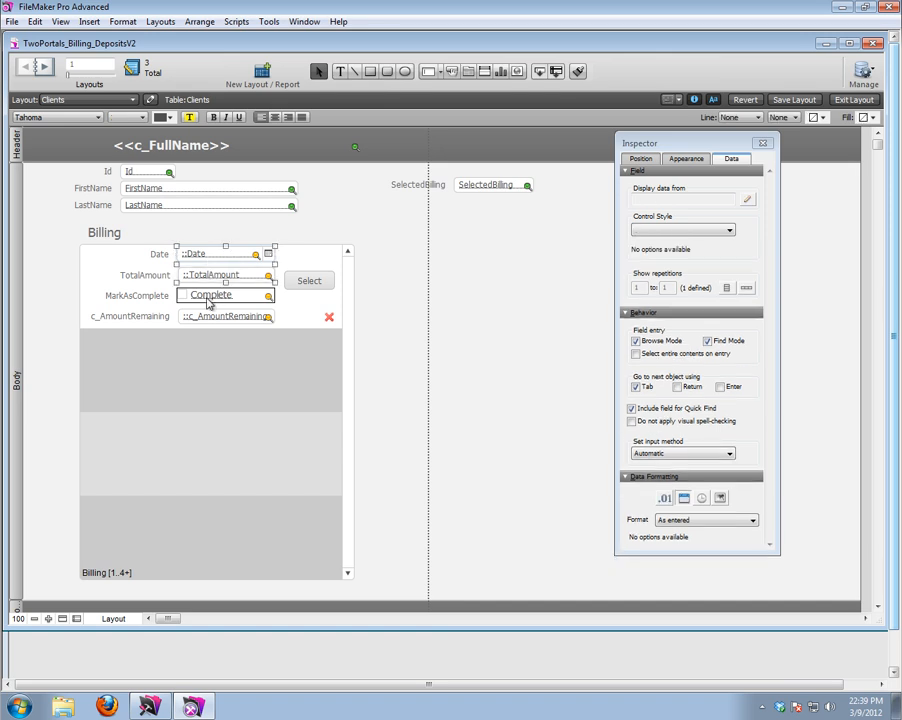
pyautogui.keyDown('shift'); pyautogui.click(208, 320); pyautogui.keyUp('shift')
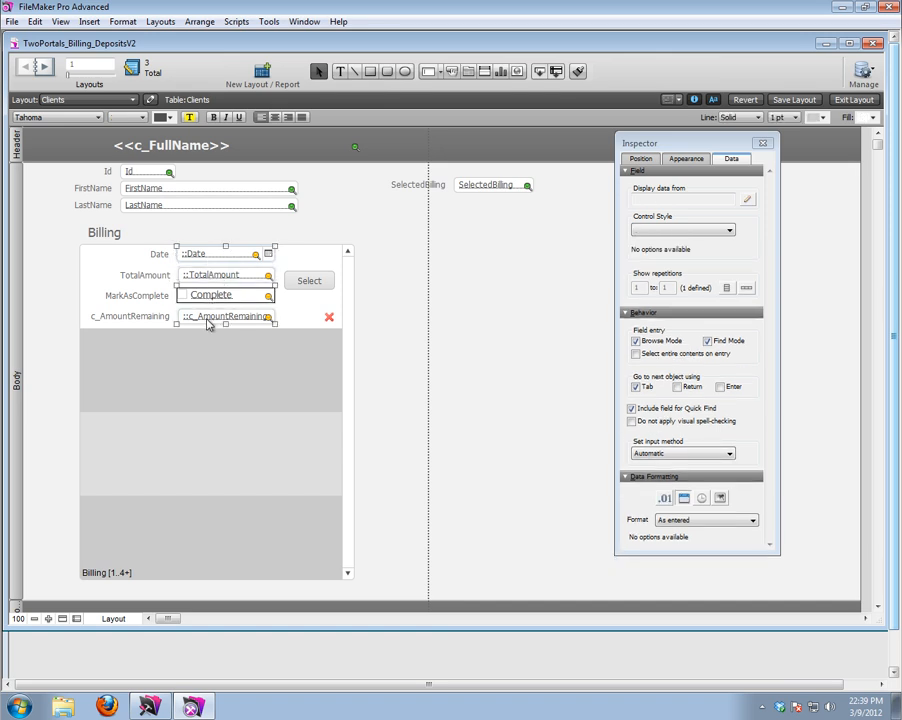
pyautogui.rightClick(208, 320)
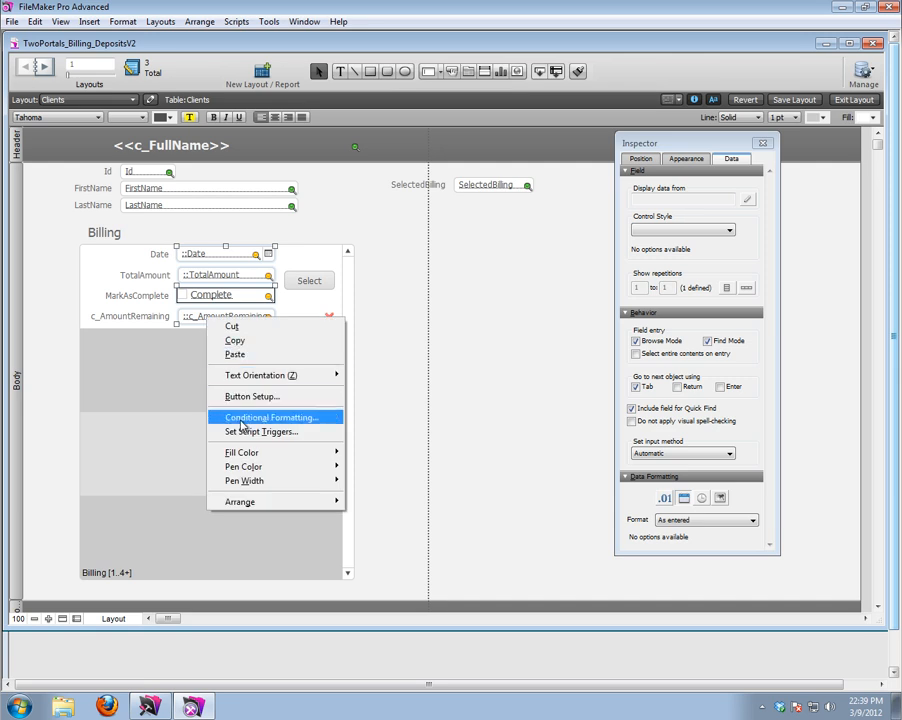
pyautogui.click(240, 419)
pyautogui.click(555, 345)
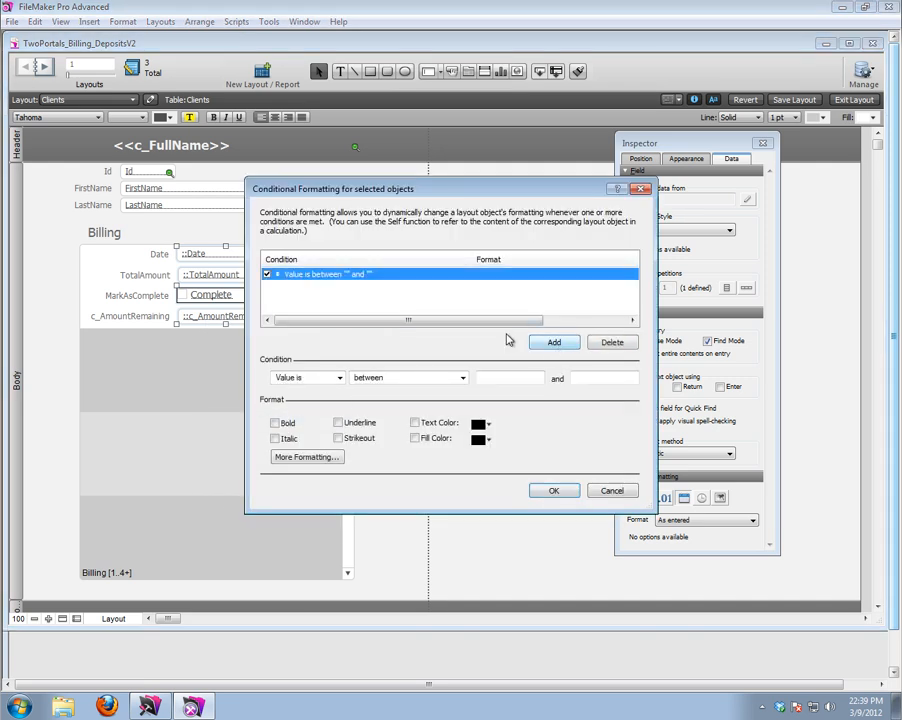
pyautogui.click(339, 379)
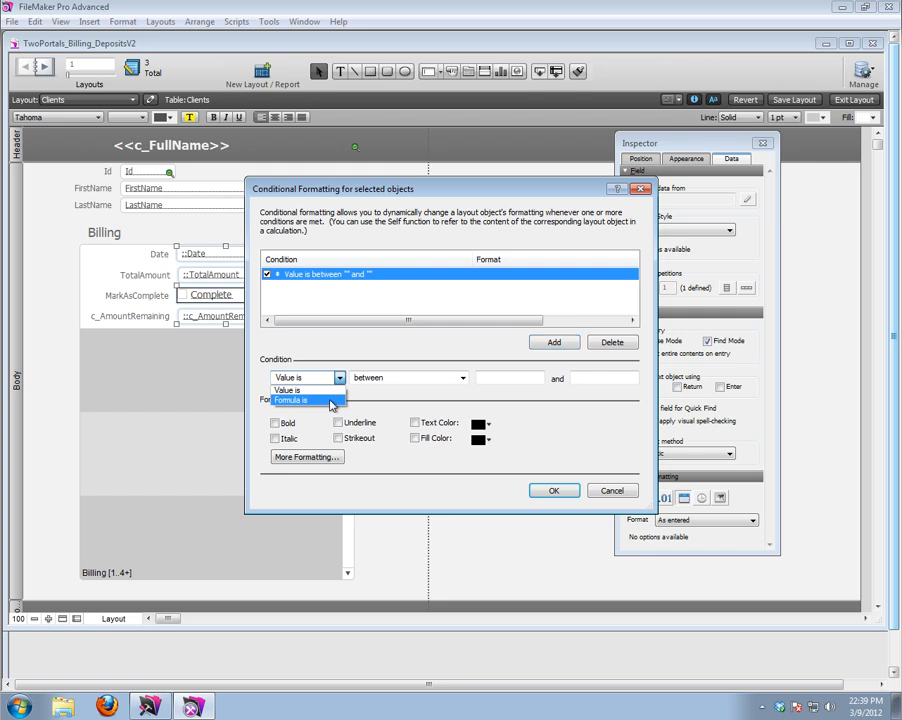
pyautogui.click(333, 401)
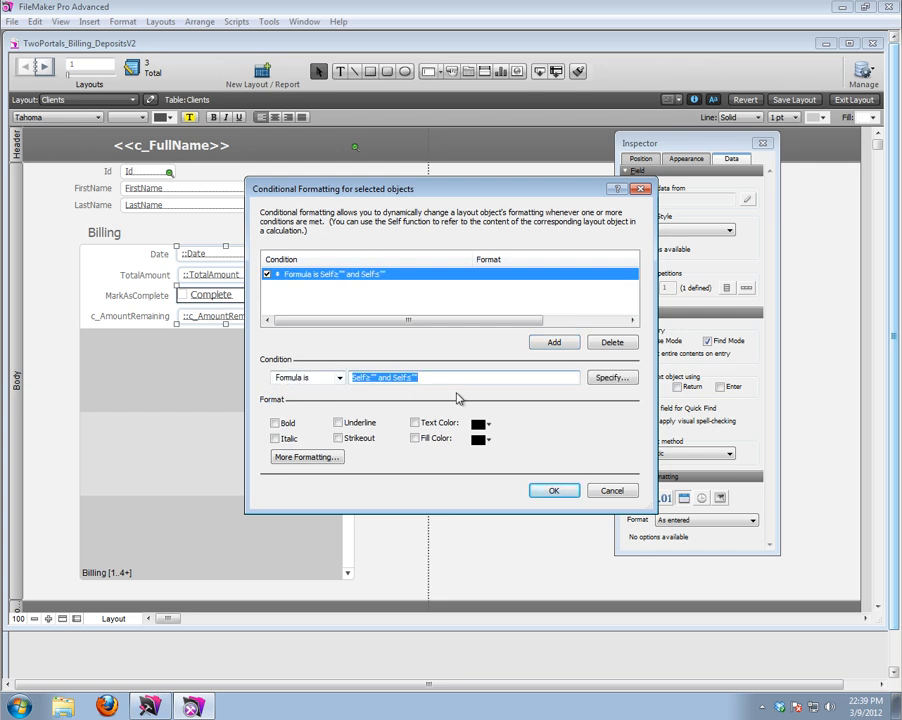
# Set the conditional formatting formula to Clients::SelectedBilling = Billing::Id
pyautogui.click(606, 377)
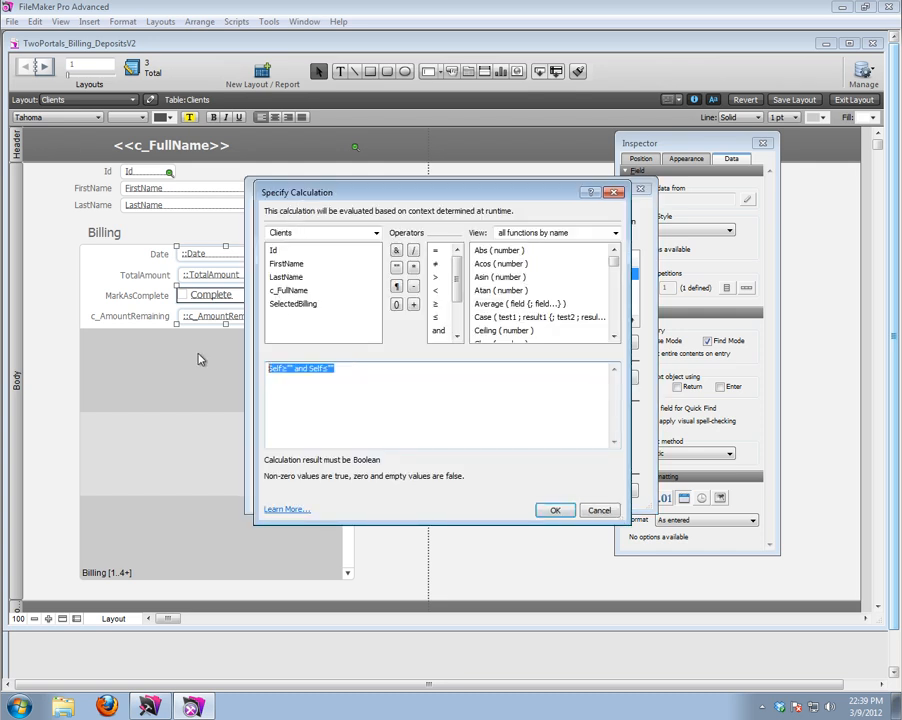
pyautogui.doubleClick(299, 306)
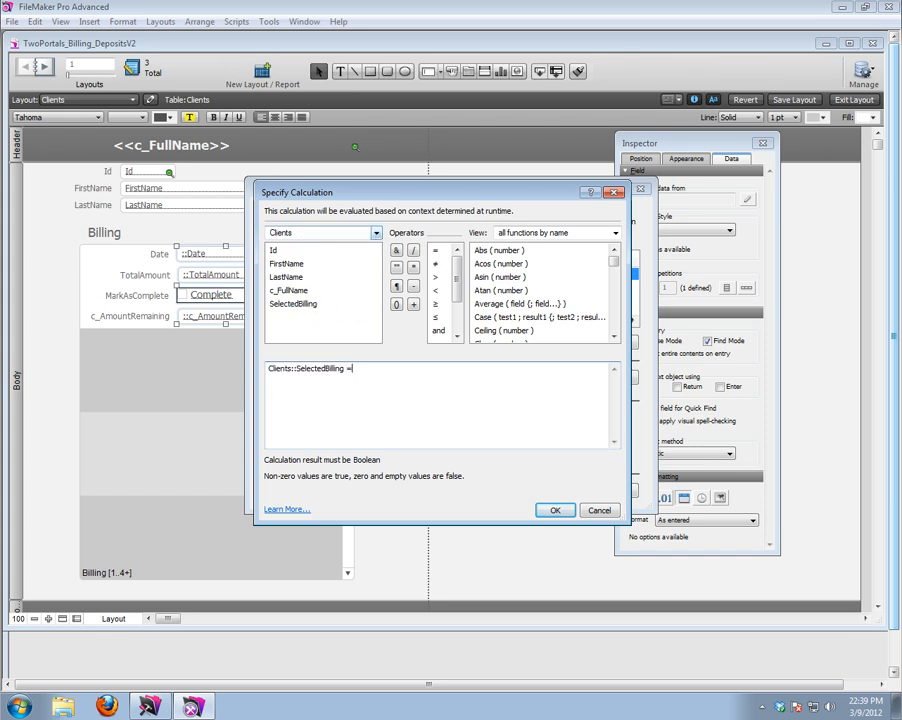
pyautogui.click(373, 231)
pyautogui.click(306, 246)
pyautogui.doubleClick(279, 252)
pyautogui.click(554, 509)
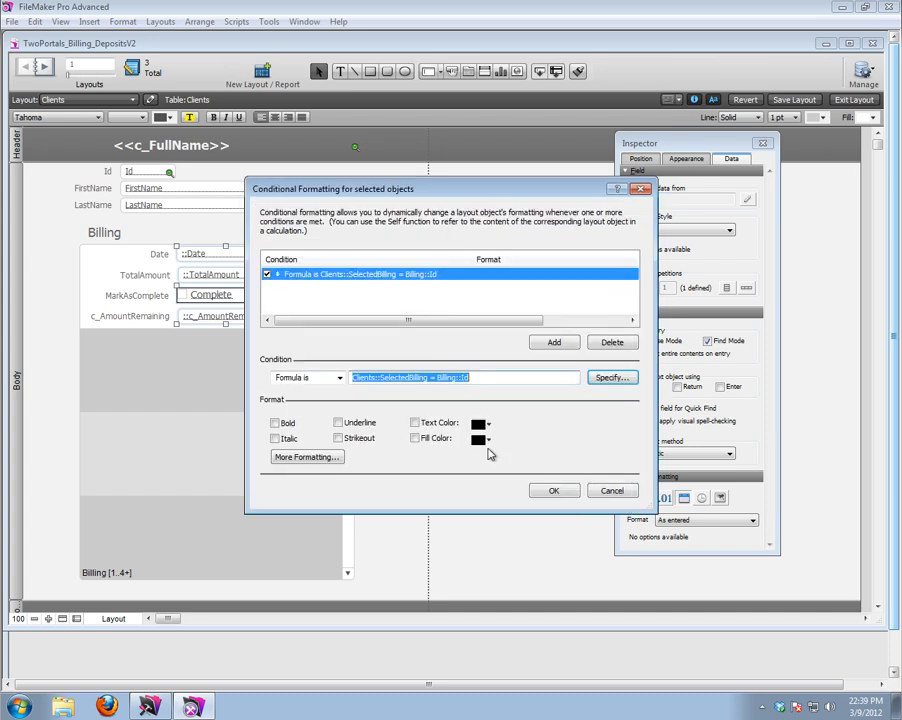
# Give the condition a pale green fill color and apply the conditional formatting to the selected portal fields
pyautogui.click(483, 440)
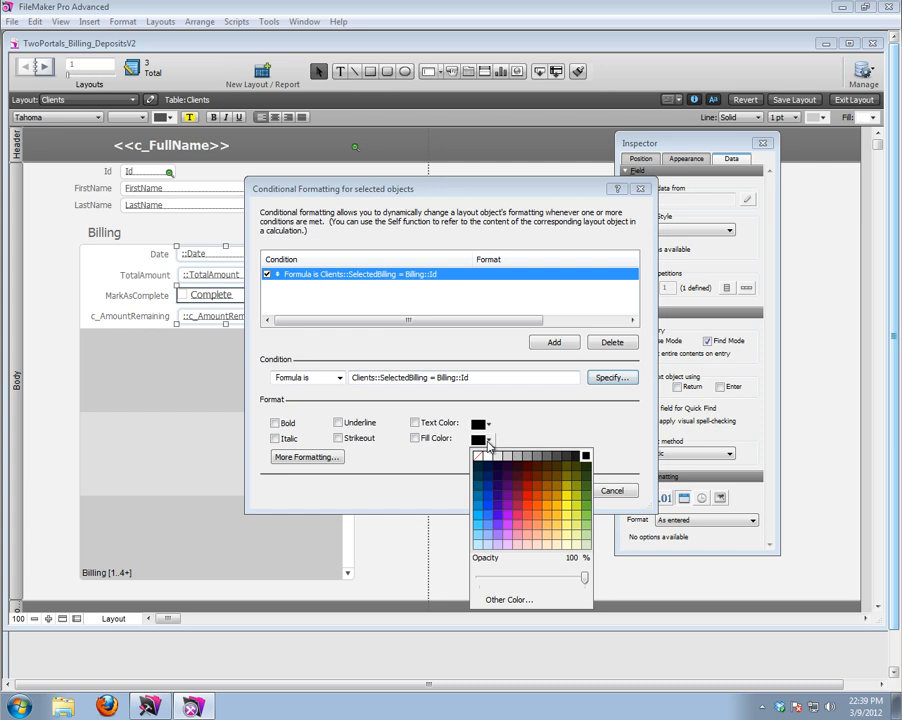
pyautogui.click(588, 545)
pyautogui.click(566, 494)
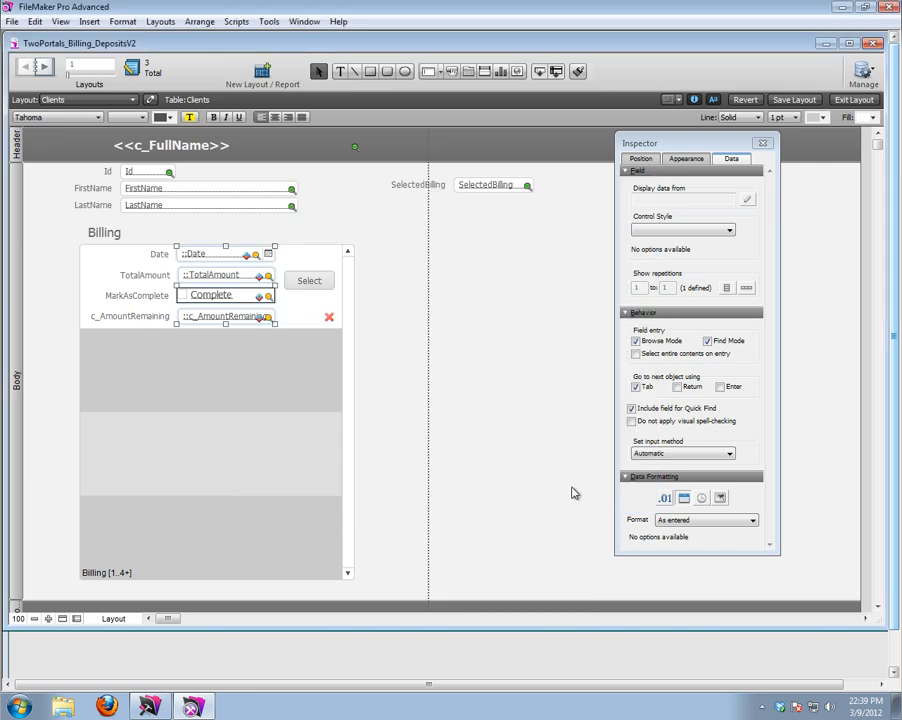
# Test the billing highlight in Browse mode by alternating the selection between the first and second billing rows, ending on the first
pyautogui.click(853, 101)
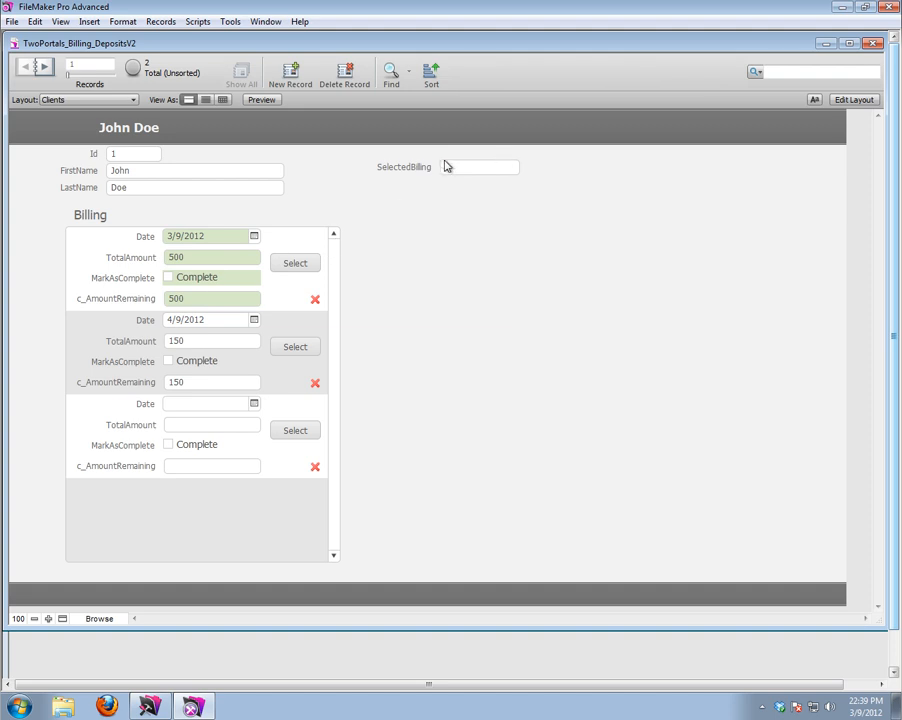
pyautogui.click(290, 349)
pyautogui.click(303, 265)
pyautogui.click(293, 350)
pyautogui.click(294, 265)
pyautogui.click(290, 350)
pyautogui.click(294, 266)
pyautogui.click(290, 350)
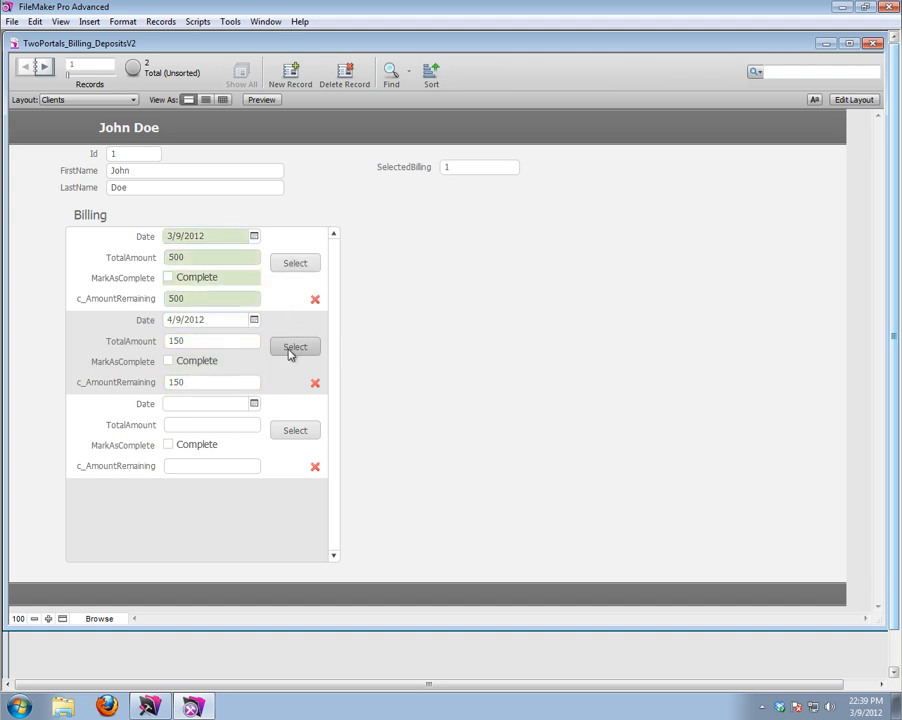
pyautogui.click(295, 266)
pyautogui.click(294, 349)
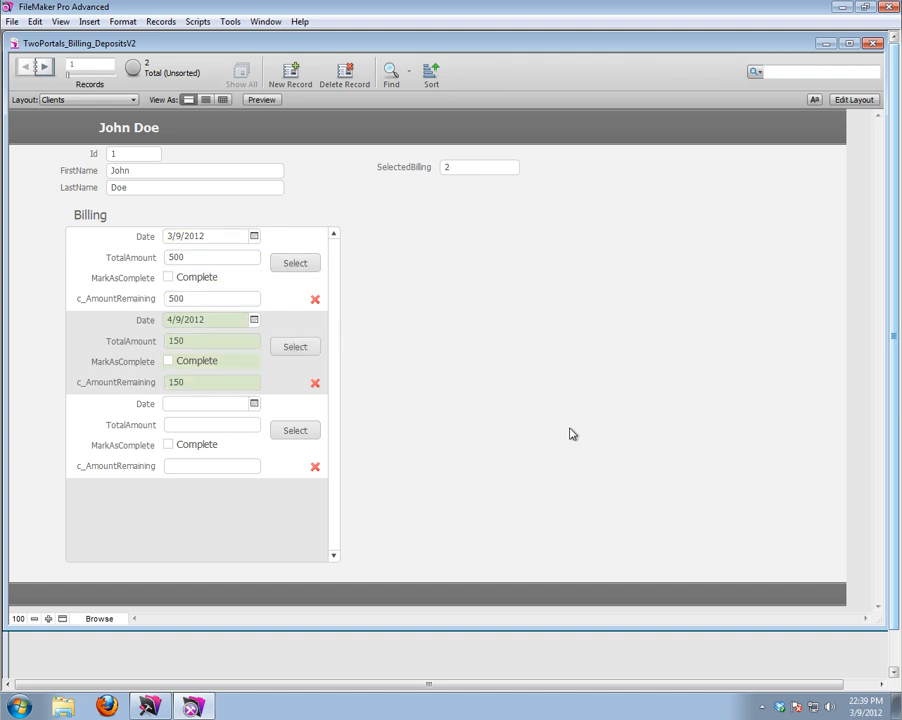
pyautogui.click(292, 266)
pyautogui.click(289, 346)
pyautogui.click(296, 265)
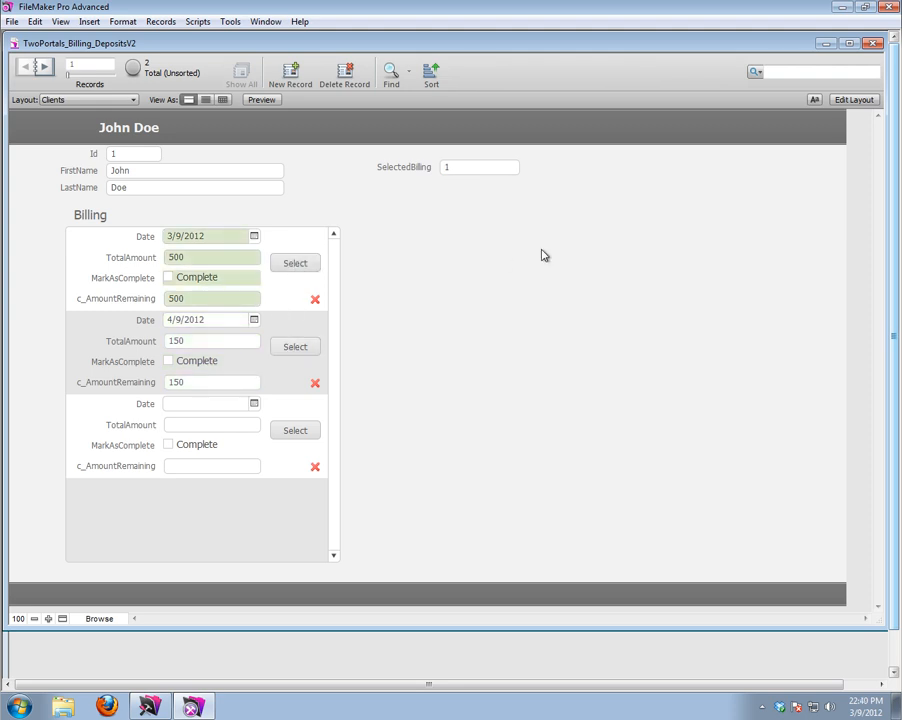
# Open the database's relationships graph and examine how Clients connects through Billing to Deposits, including the SelectedBilling field
pyautogui.hotkey('ctrl', 'shift', 'd')
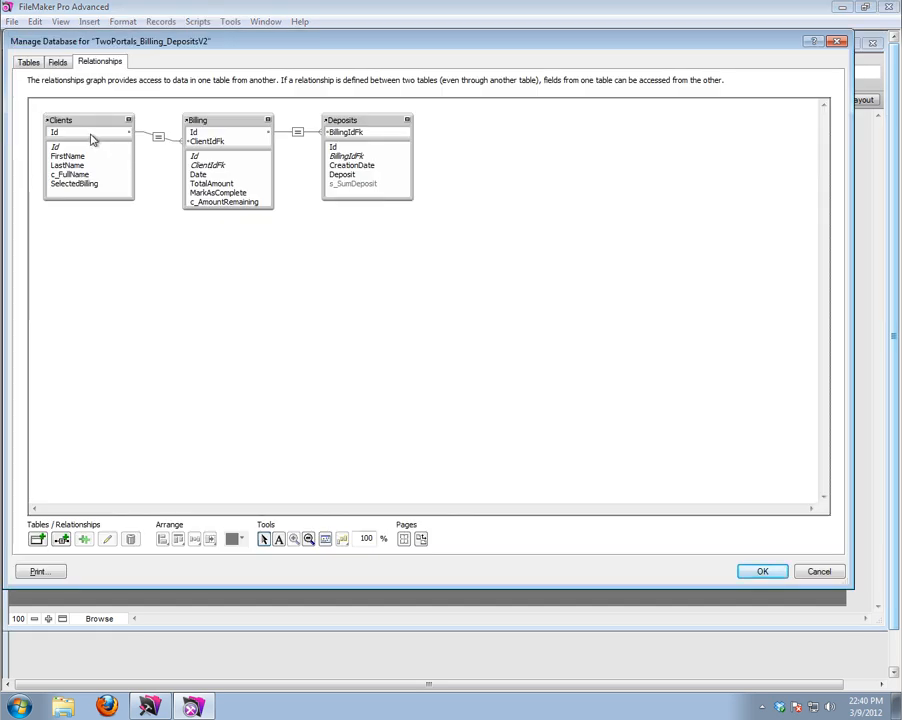
pyautogui.click(97, 185)
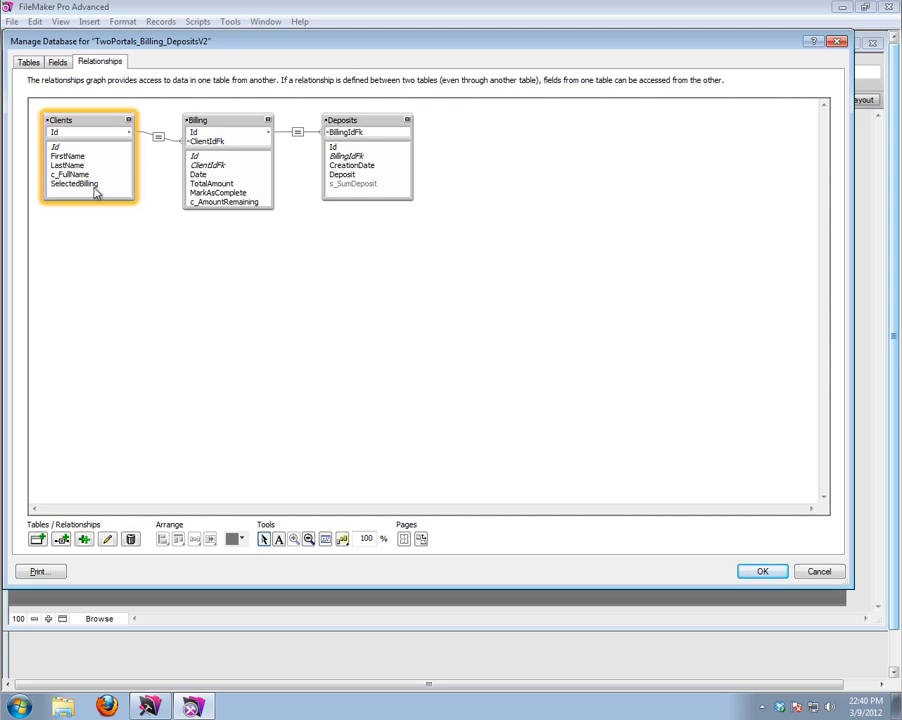
pyautogui.click(353, 122)
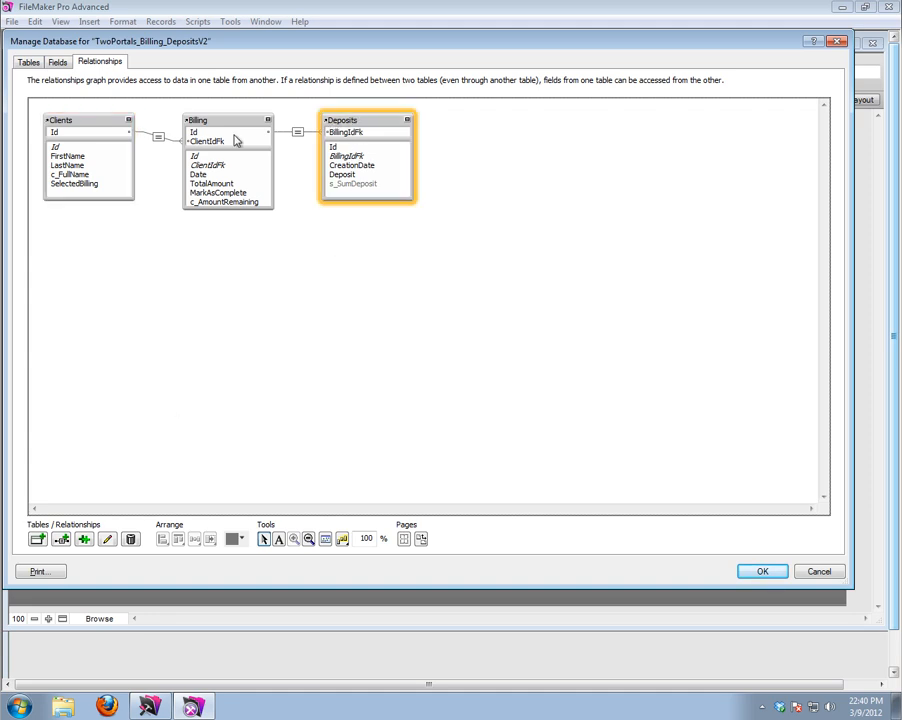
pyautogui.click(63, 125)
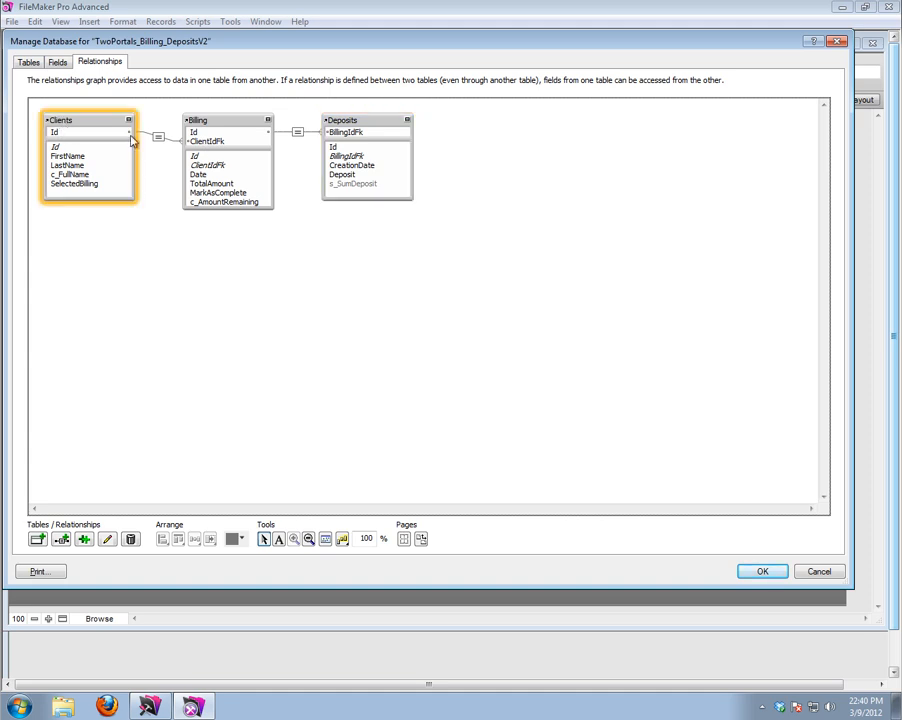
pyautogui.click(218, 125)
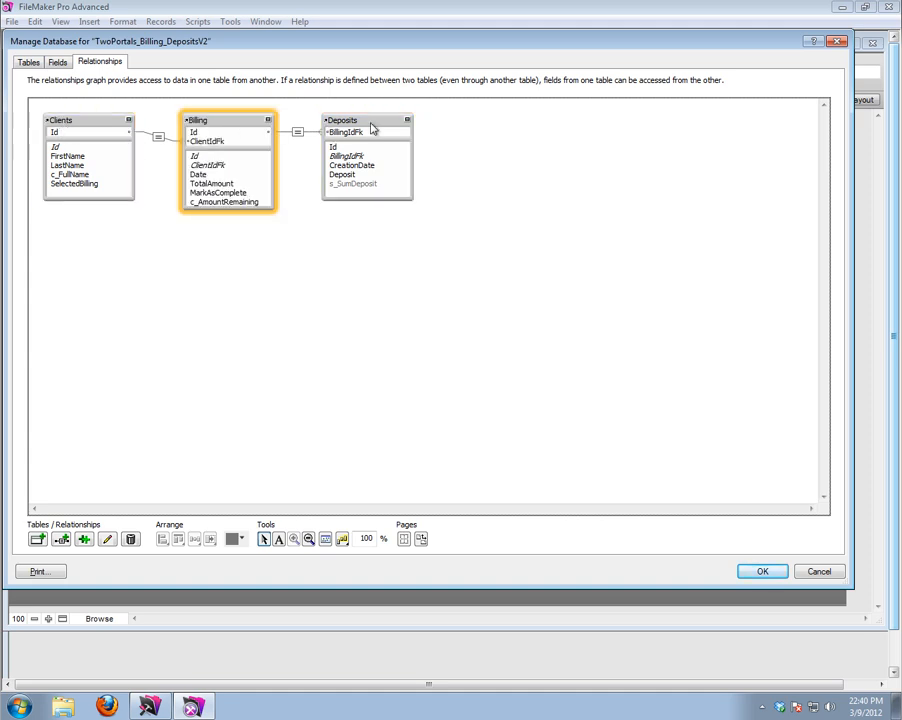
# Color the Deposits table occurrence light pink in the relationships graph
pyautogui.click(346, 128)
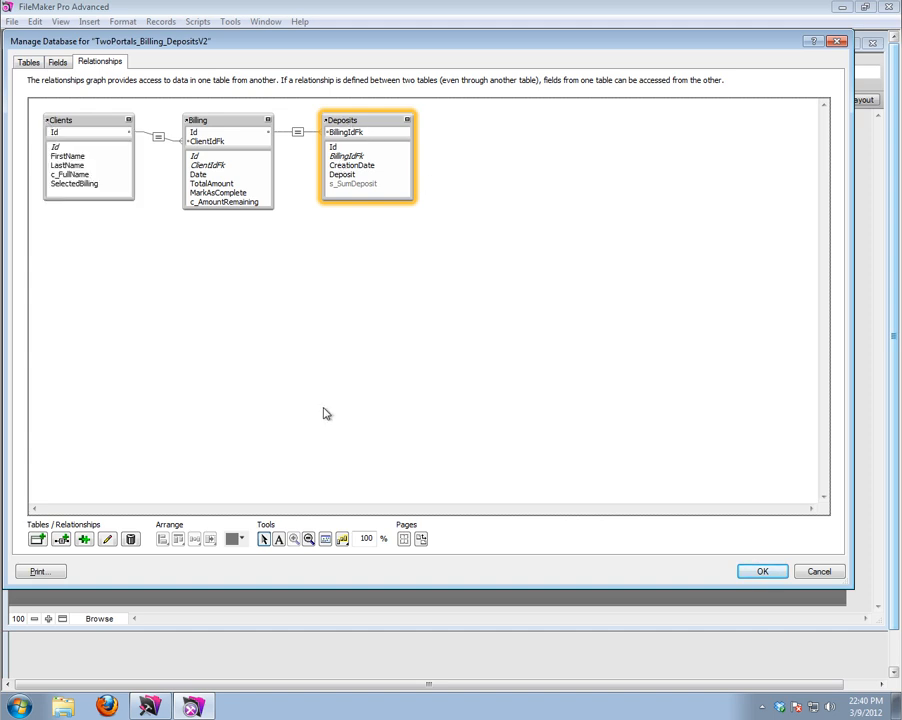
pyautogui.click(242, 540)
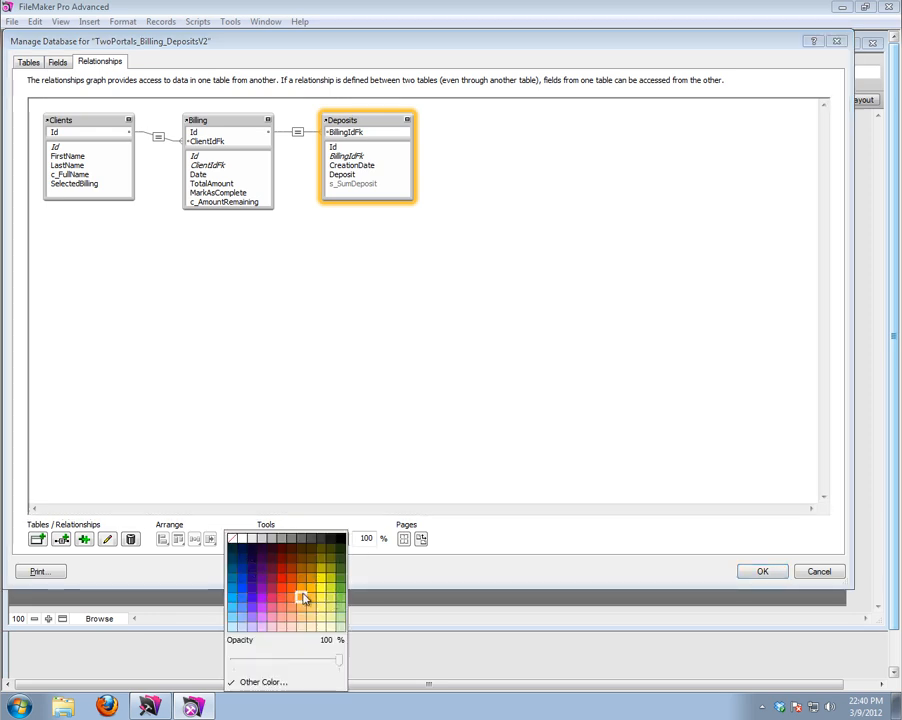
pyautogui.click(268, 577)
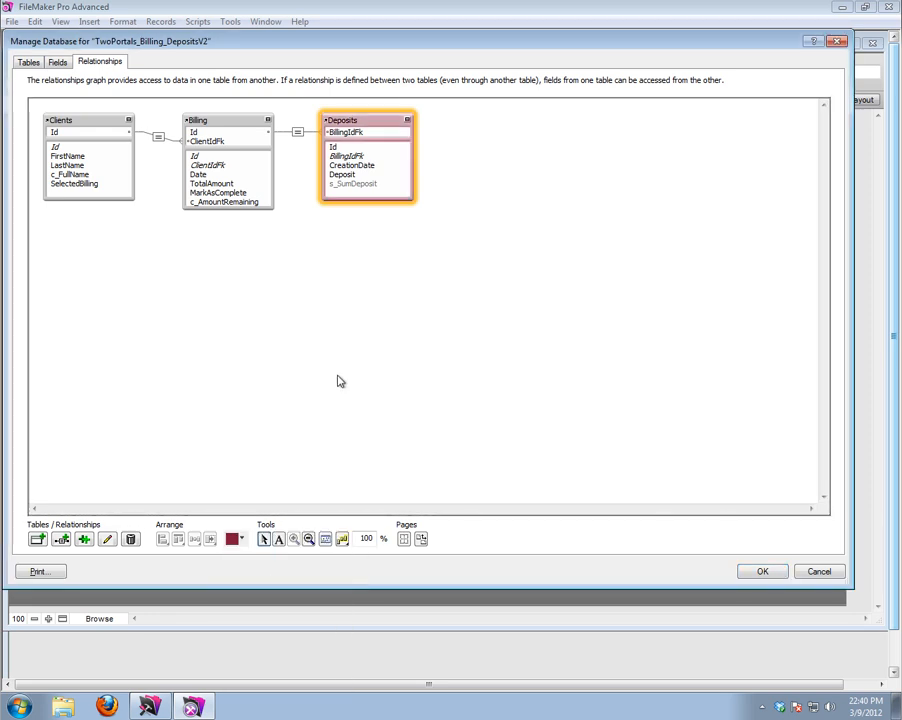
pyautogui.click(238, 540)
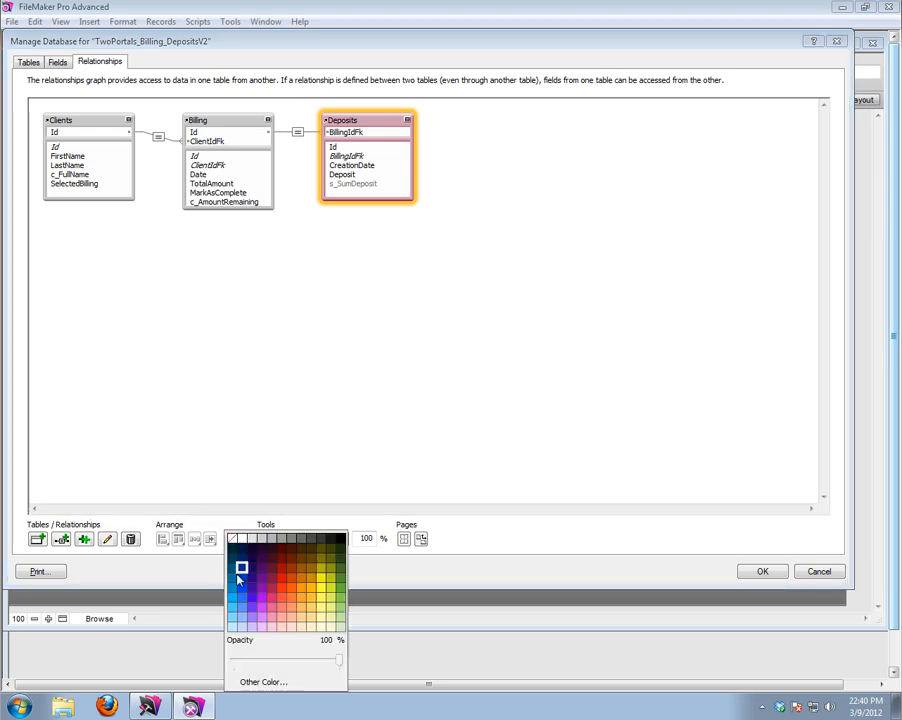
pyautogui.click(281, 617)
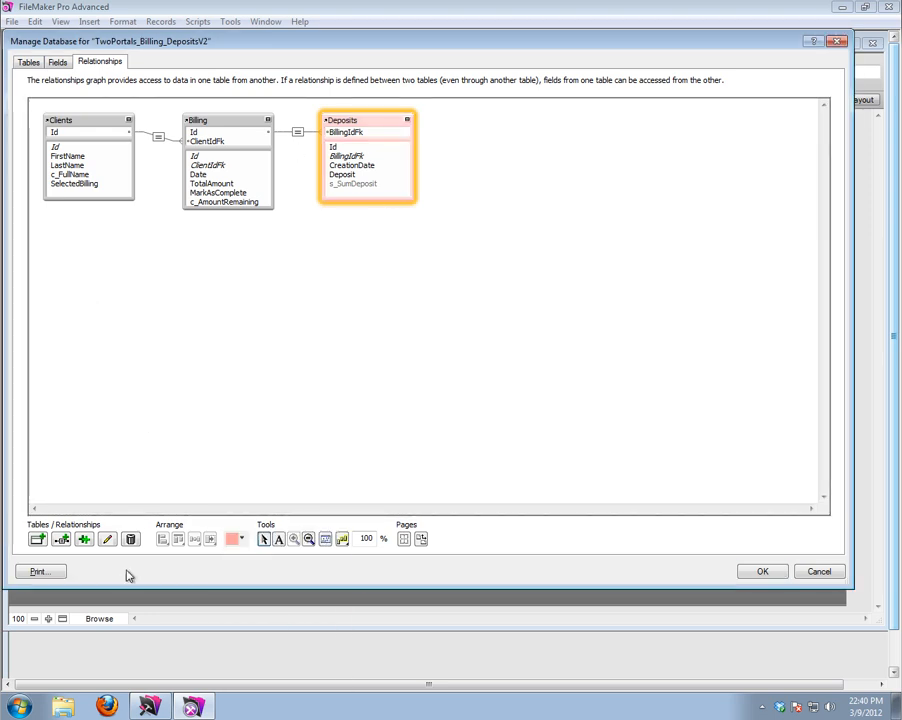
# Duplicate the Deposits table occurrence, place the copy below the original and check its source table
pyautogui.click(85, 540)
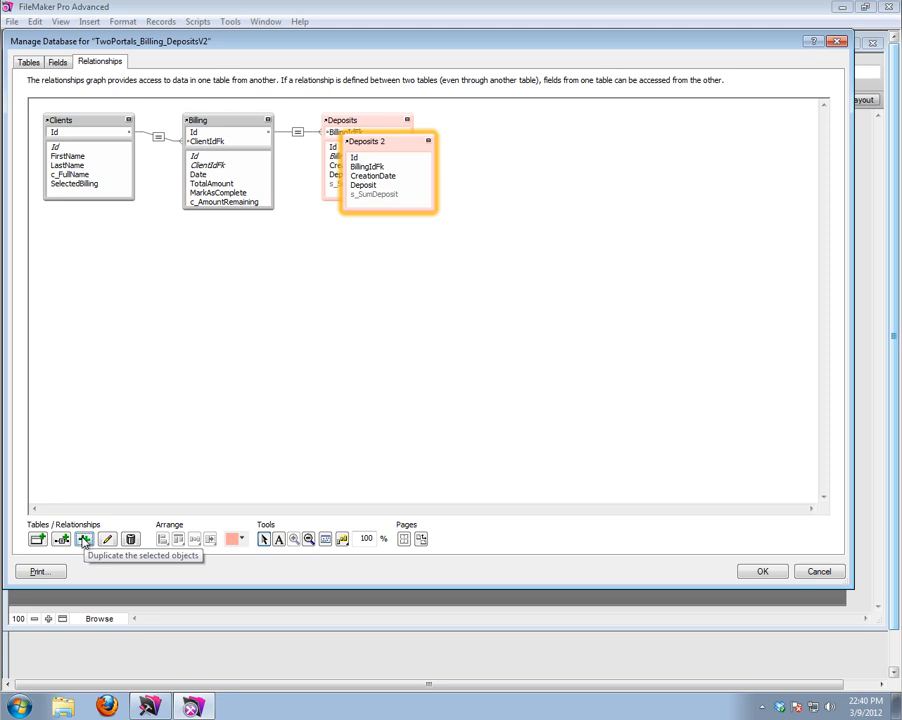
pyautogui.moveTo(368, 143); pyautogui.dragTo(352, 240)
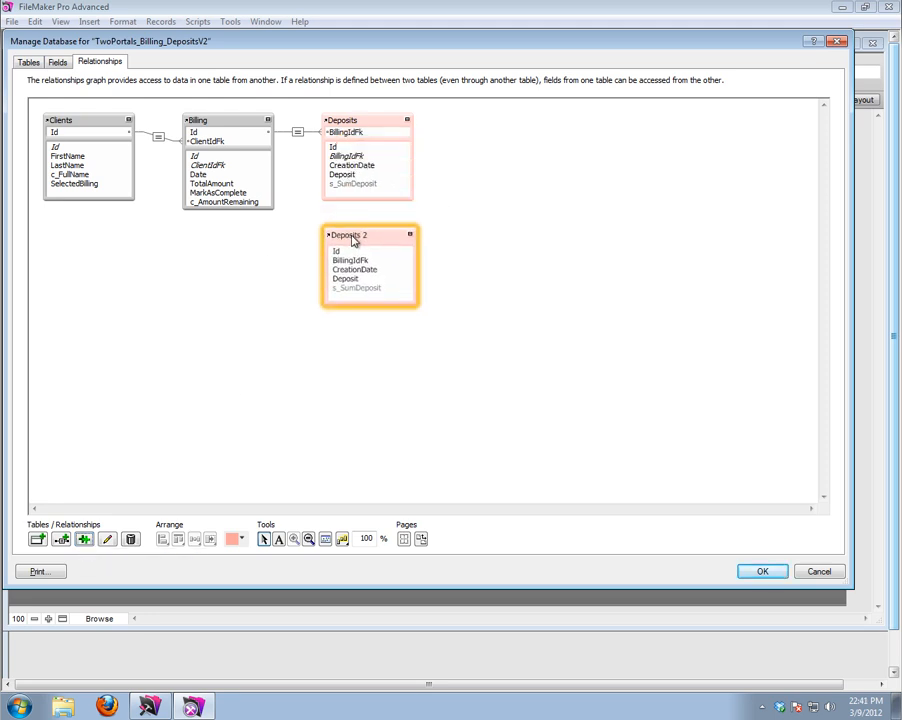
pyautogui.moveTo(326, 126)
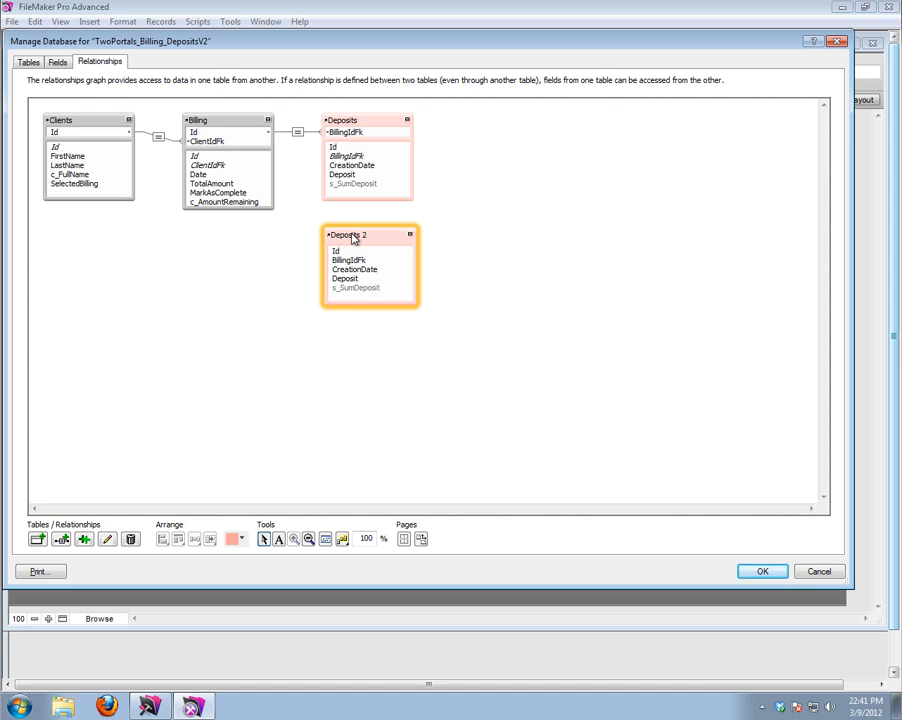
pyautogui.moveTo(333, 240)
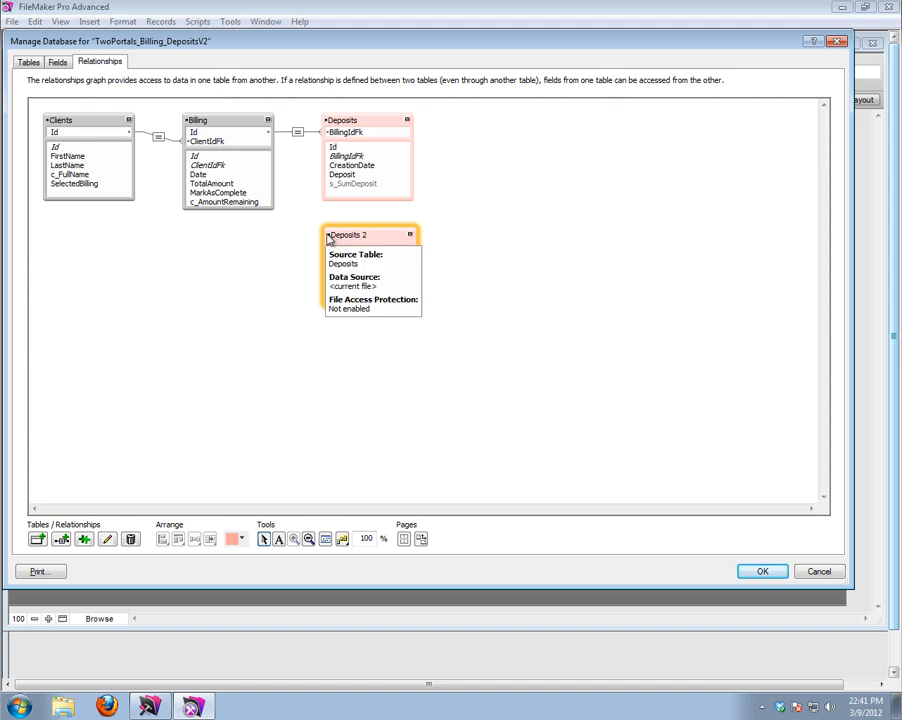
# Compare the list of defined tables with their occurrences in the relationships graph, checking the source table of the duplicated Deposits occurrence
pyautogui.click(28, 62)
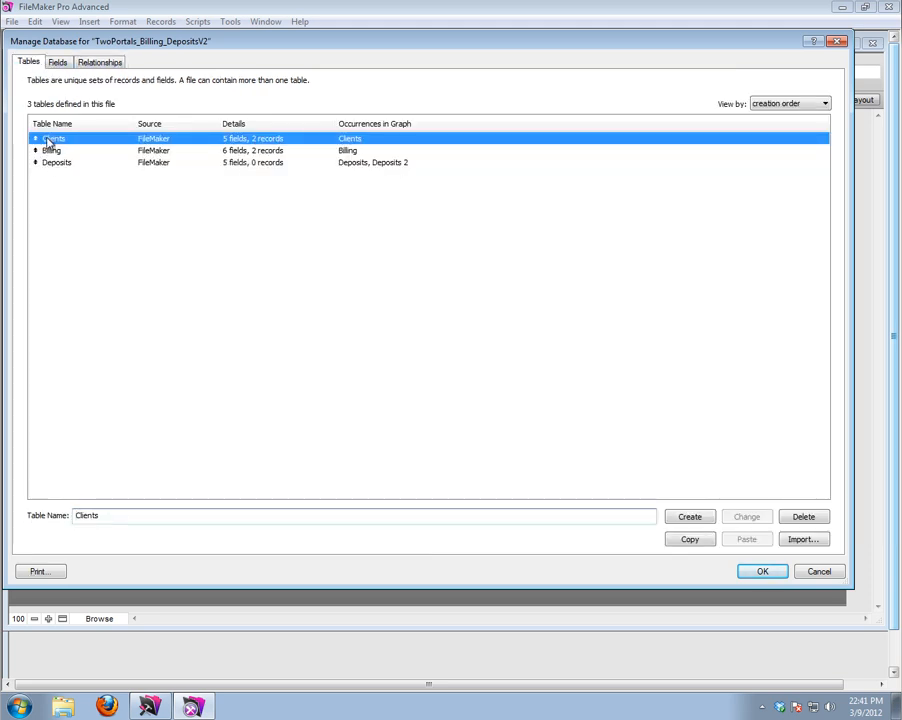
pyautogui.click(46, 151)
pyautogui.click(52, 164)
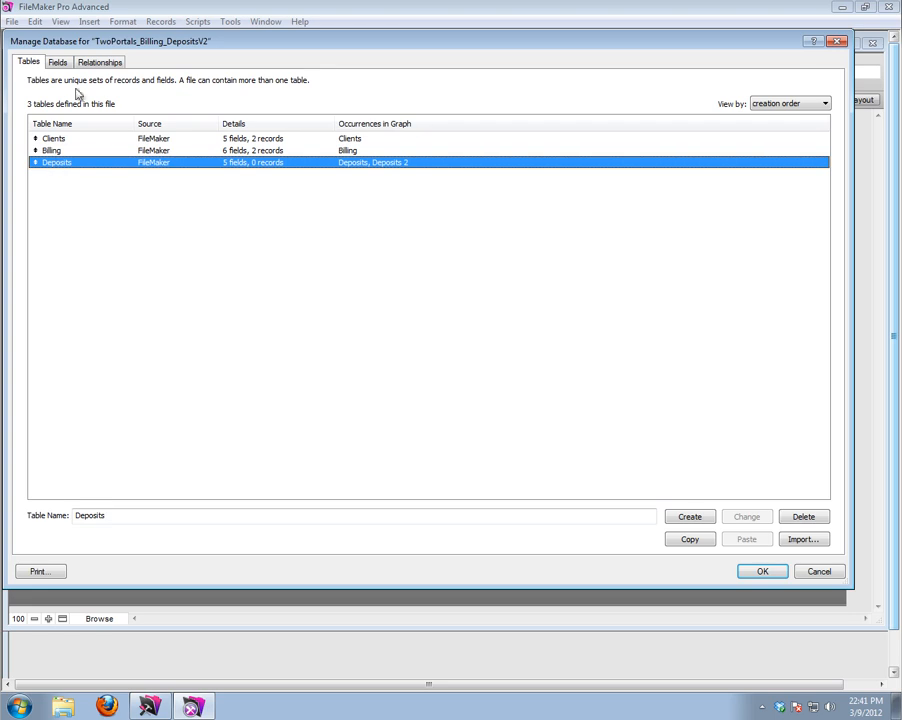
pyautogui.click(78, 62)
pyautogui.click(95, 158)
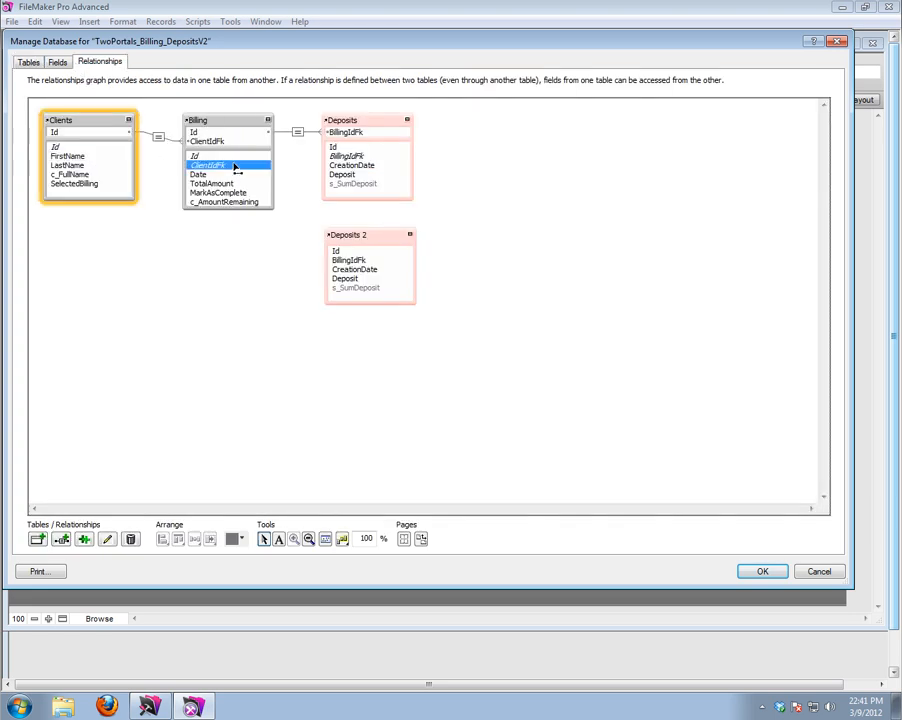
pyautogui.click(232, 167)
pyautogui.click(340, 166)
pyautogui.click(365, 264)
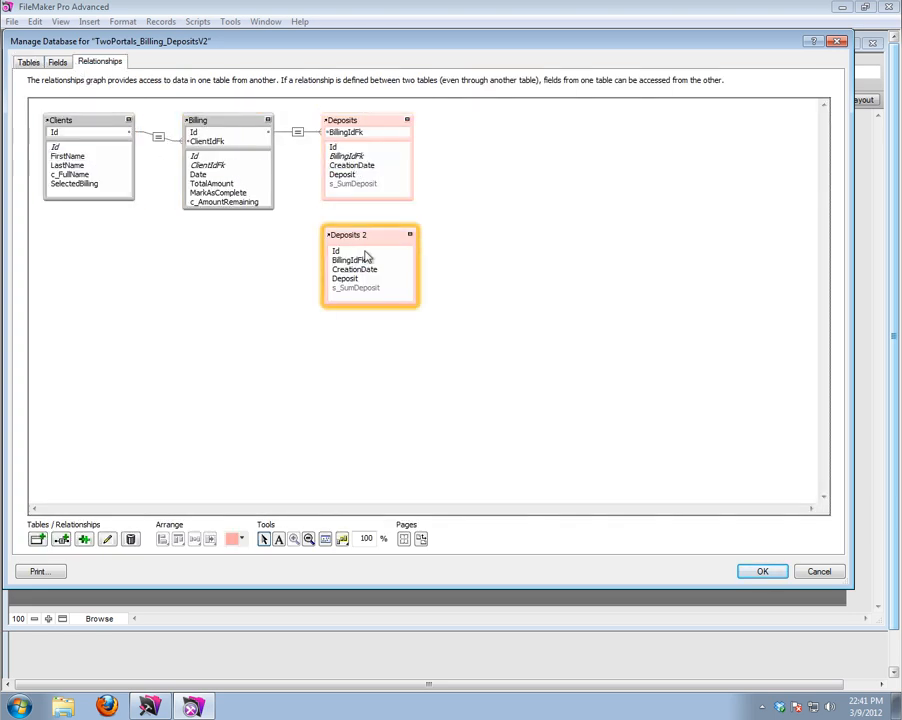
pyautogui.moveTo(331, 241)
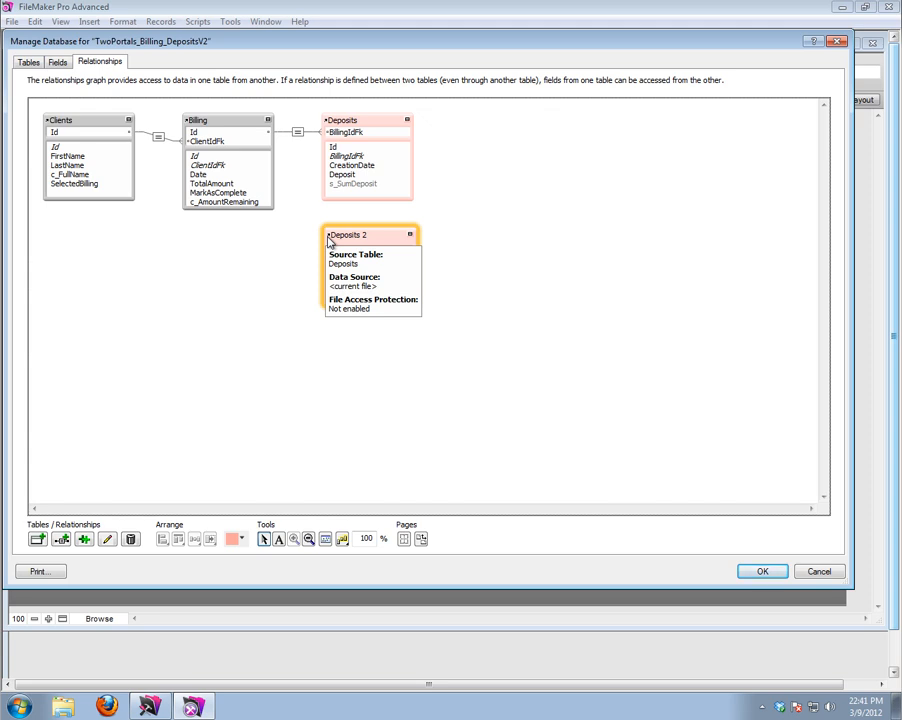
# Move the Deposits 2 occurrence below Billing and relate Clients::SelectedBilling to its BillingIdFk field
pyautogui.moveTo(356, 240); pyautogui.dragTo(177, 246)
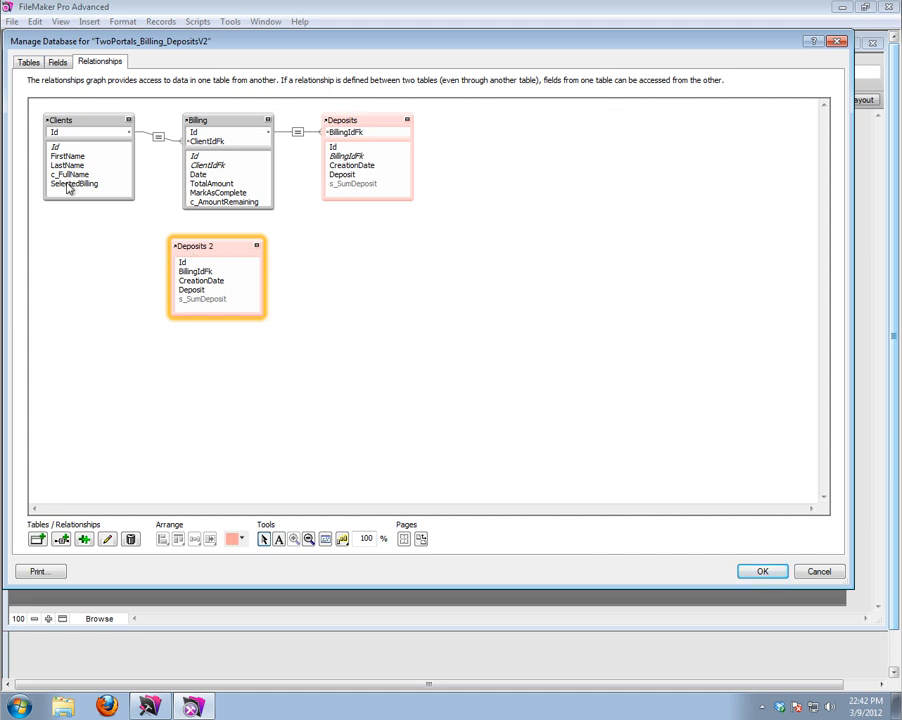
pyautogui.moveTo(68, 184); pyautogui.dragTo(68, 187)
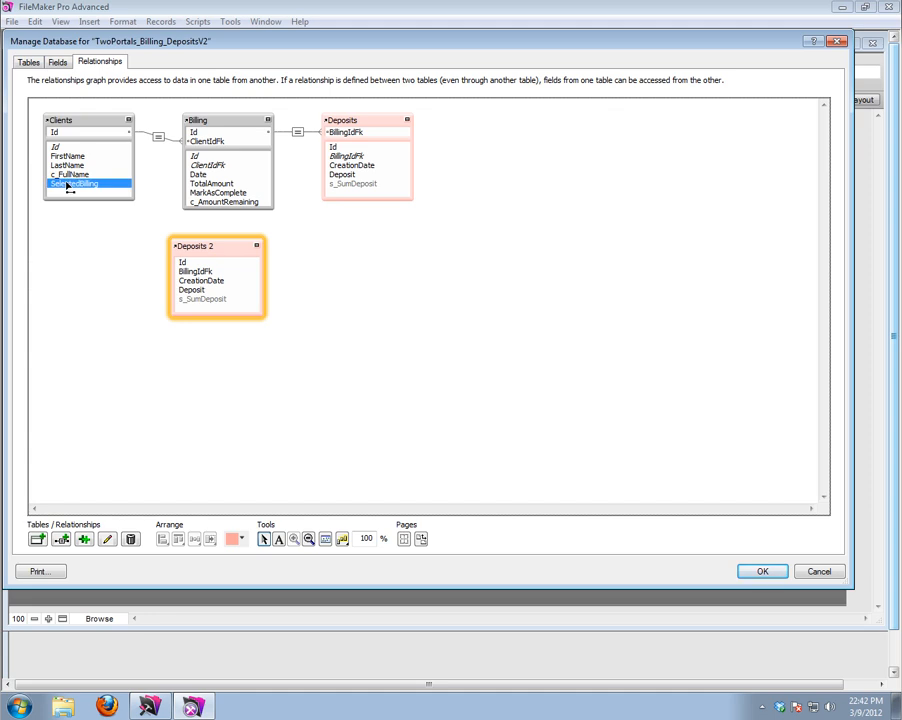
pyautogui.moveTo(152, 206); pyautogui.dragTo(185, 275)
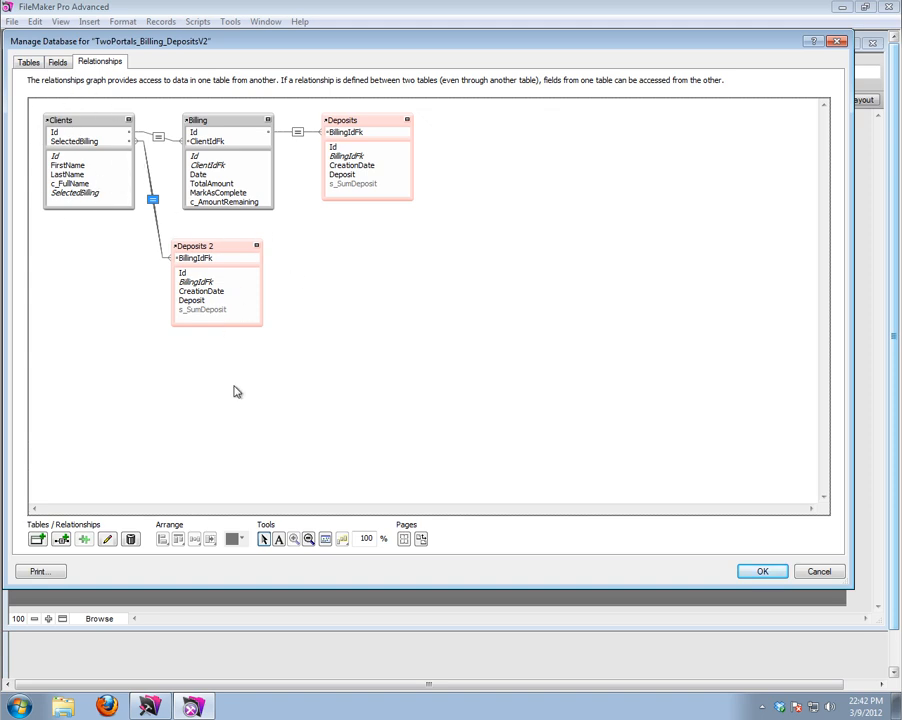
# Rename the Deposits 2 occurrence as Deposits_SelectedBilling and widen its box until the full name fits
pyautogui.doubleClick(203, 258)
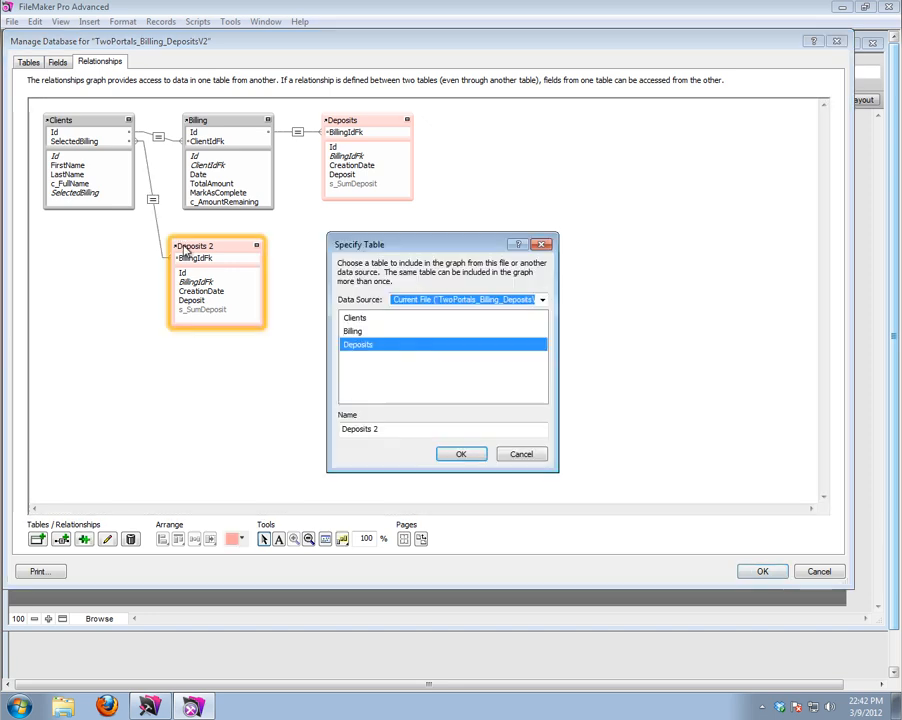
pyautogui.click(409, 428)
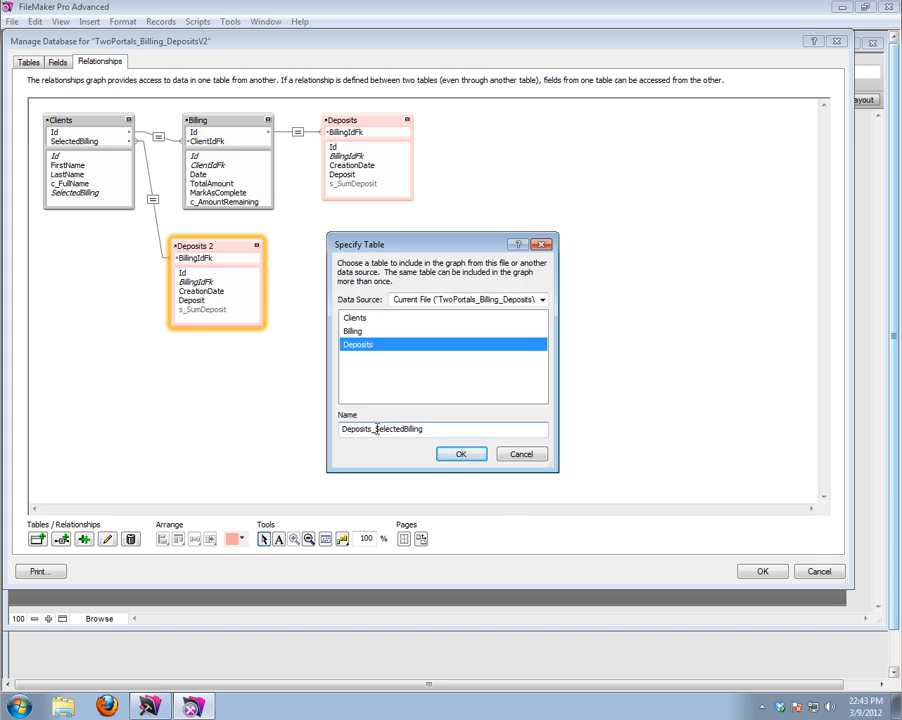
pyautogui.click(462, 453)
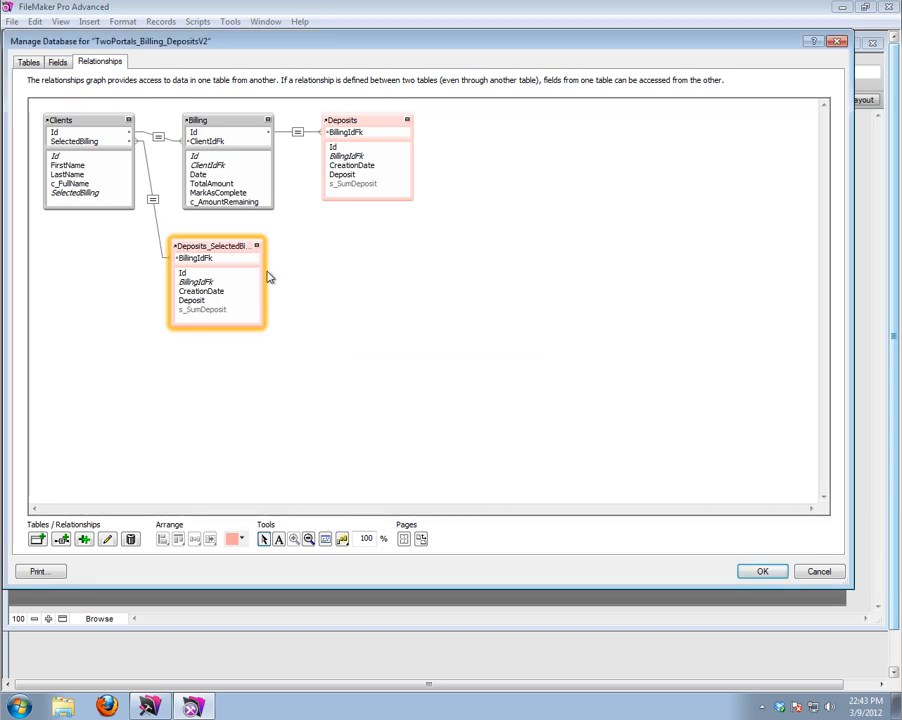
pyautogui.click(263, 274)
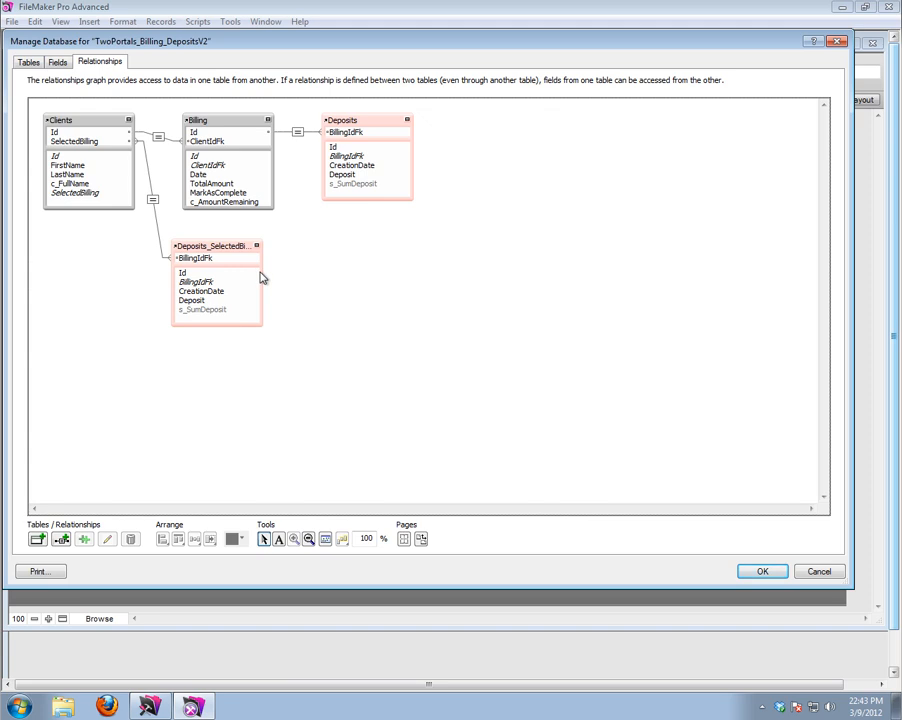
pyautogui.moveTo(261, 279); pyautogui.dragTo(280, 270)
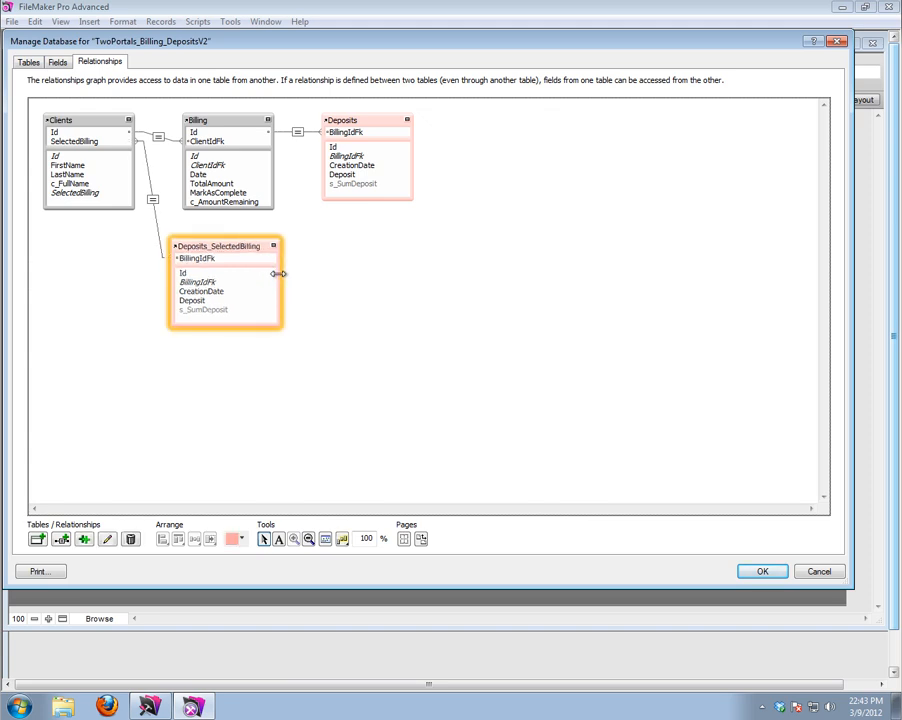
pyautogui.moveTo(329, 125)
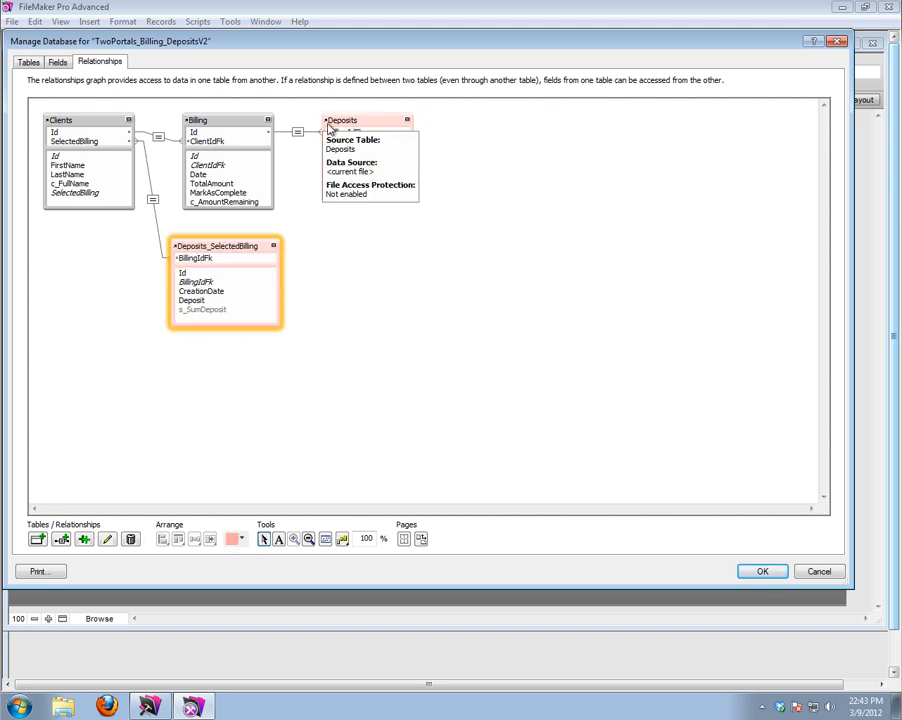
pyautogui.moveTo(178, 251)
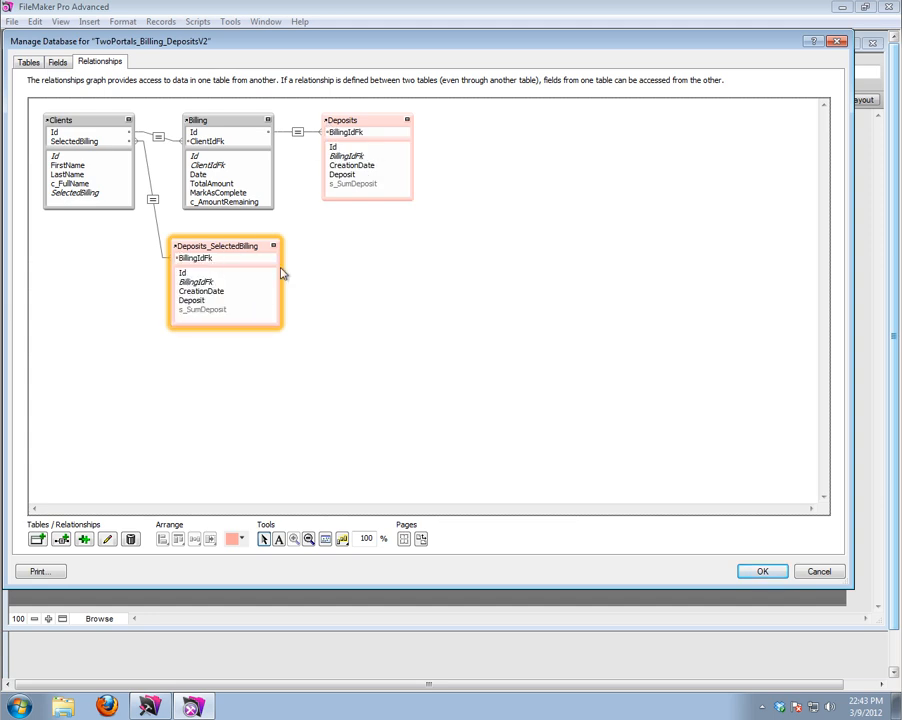
# Color the Billing table occurrence green and the Clients occurrence blue in the relationships graph, and accept the database changes
pyautogui.click(200, 122)
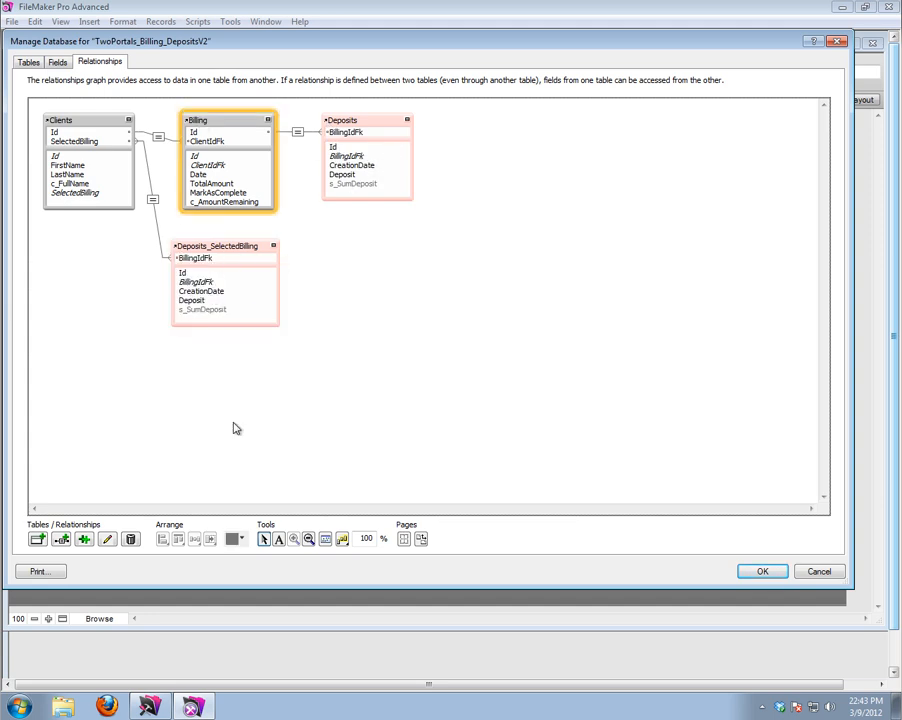
pyautogui.click(240, 539)
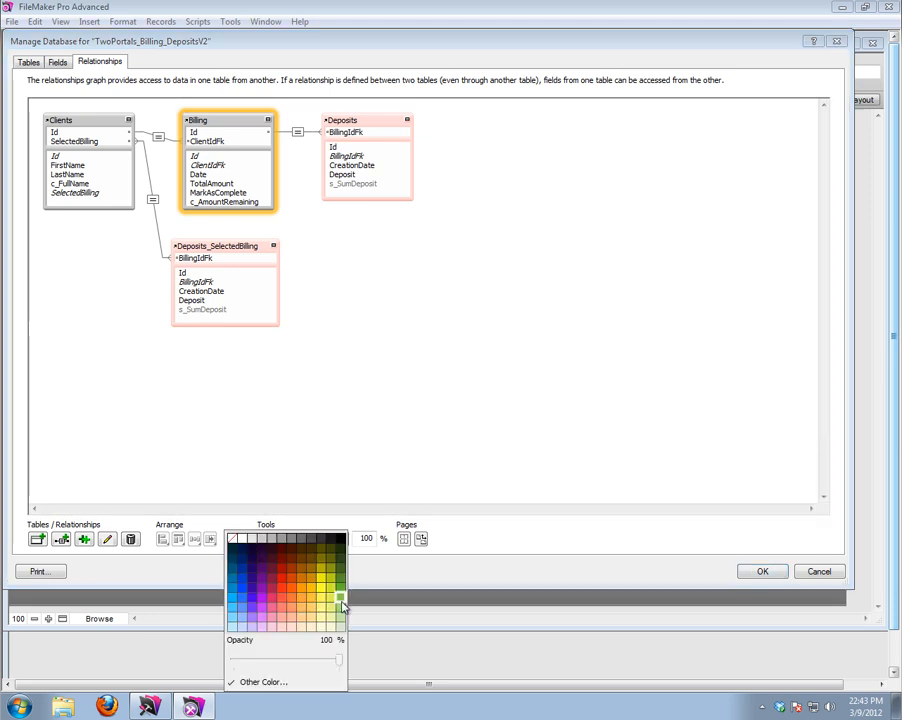
pyautogui.click(338, 600)
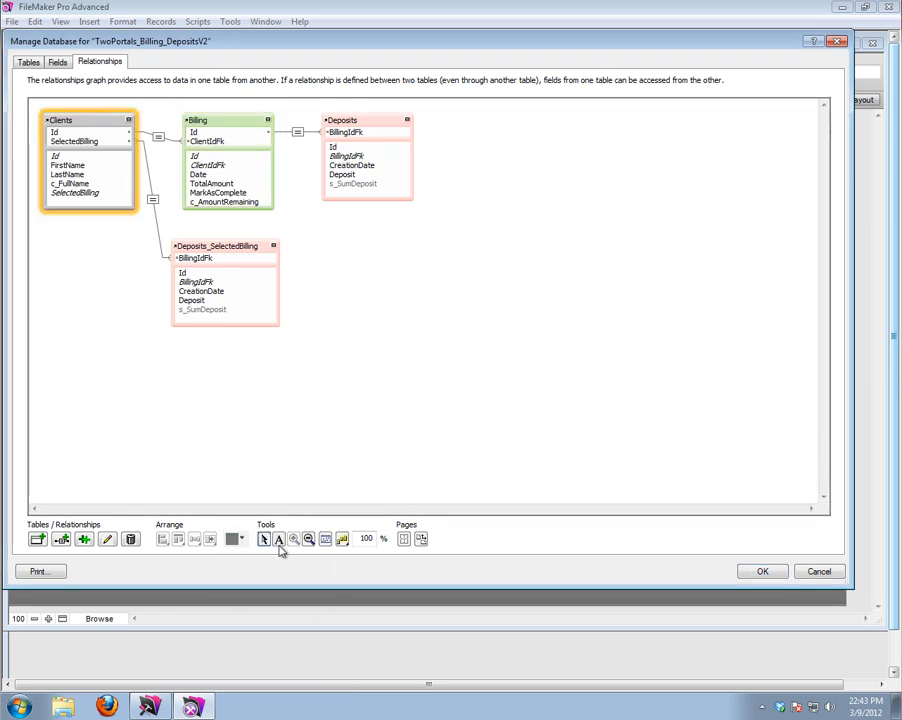
pyautogui.click(240, 539)
pyautogui.click(237, 571)
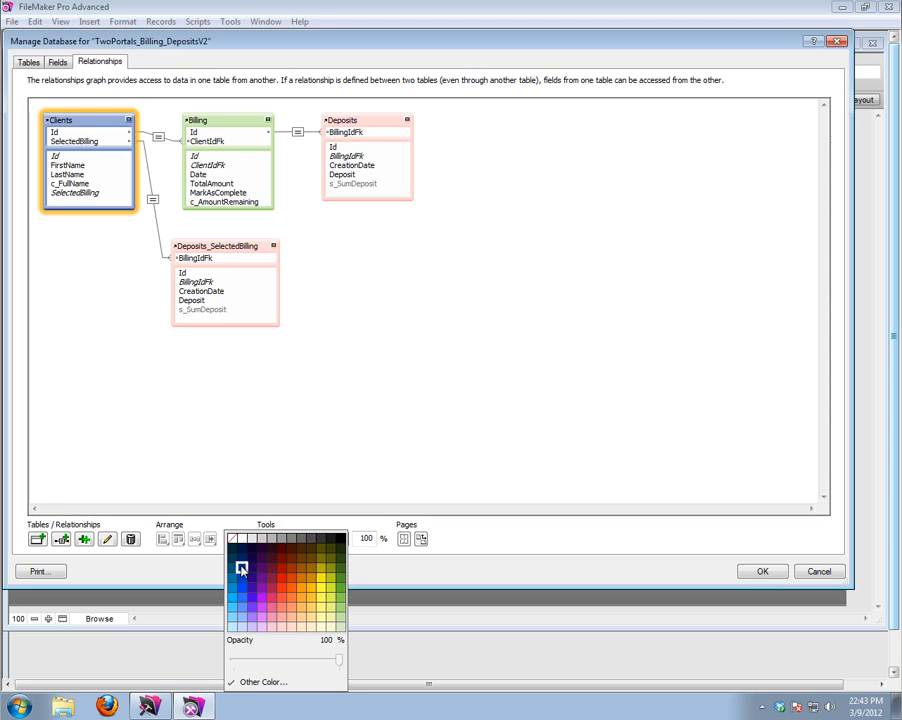
pyautogui.click(757, 573)
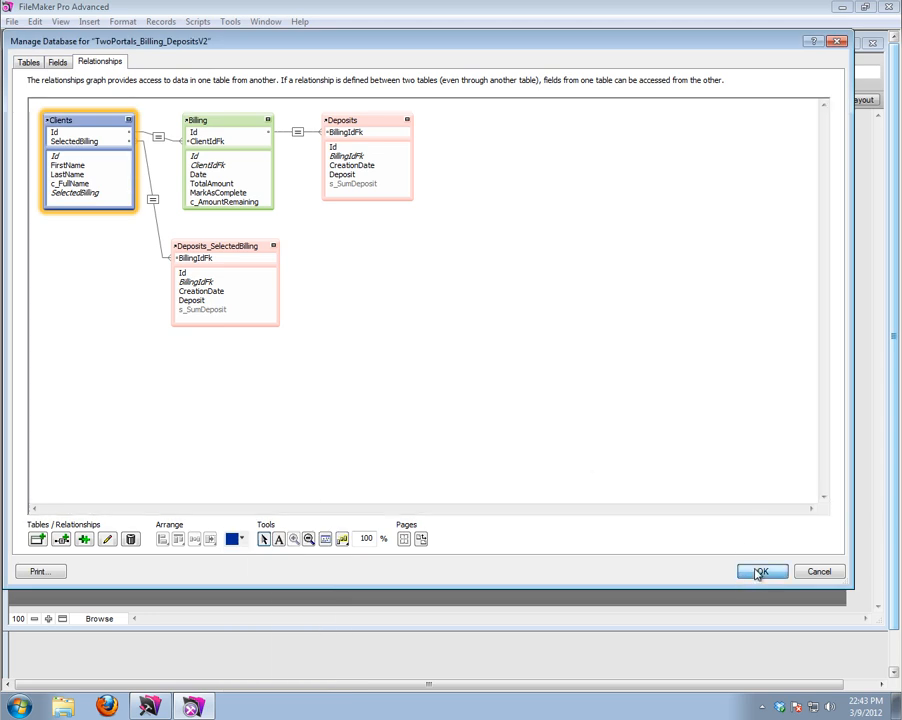
# Draw a portal beside the Billing portal on the Clients layout, showing Deposits_SelectedBilling records with record deletion allowed and a vertical scroll bar
pyautogui.click(846, 101)
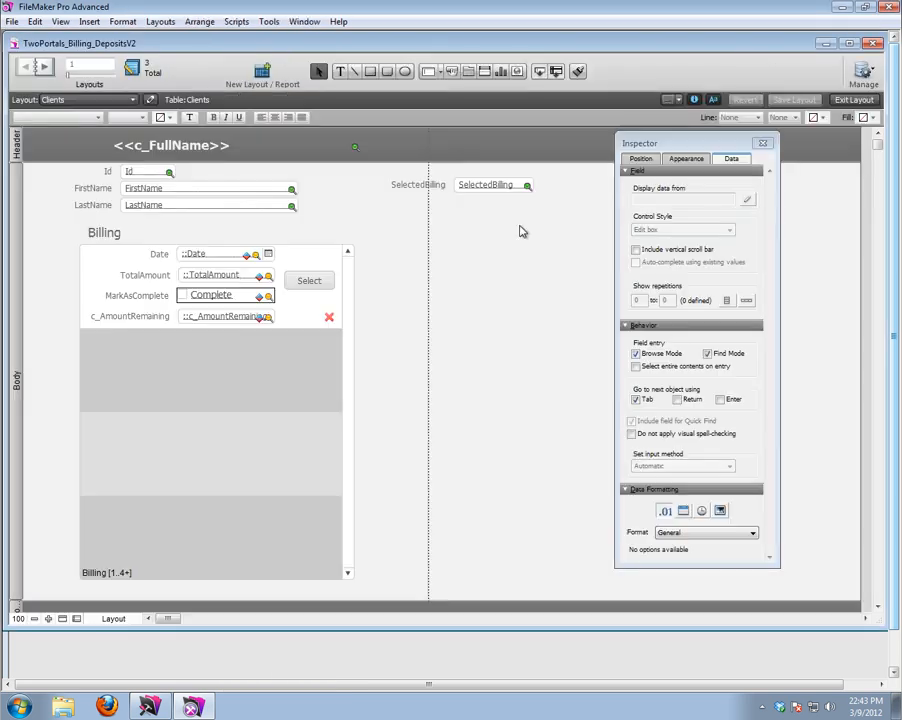
pyautogui.click(484, 72)
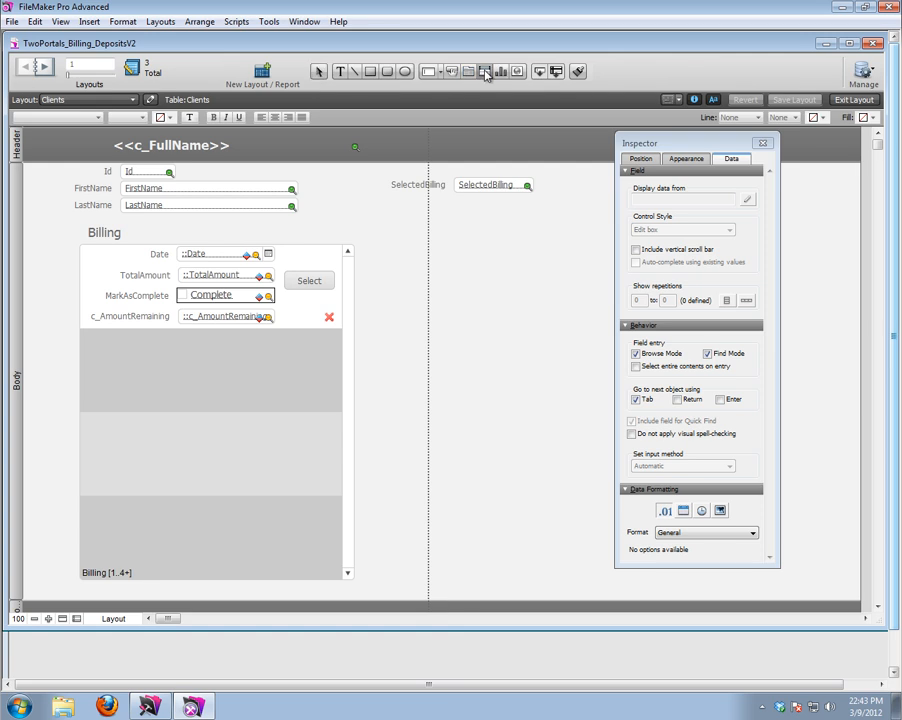
pyautogui.moveTo(400, 248); pyautogui.dragTo(597, 579)
pyautogui.click(228, 321)
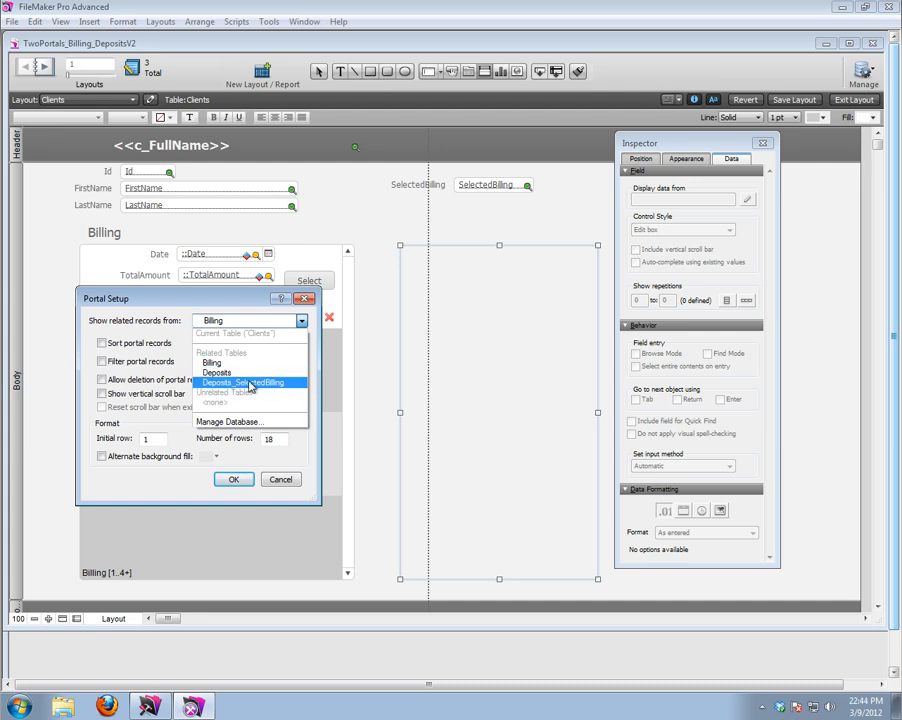
pyautogui.click(245, 383)
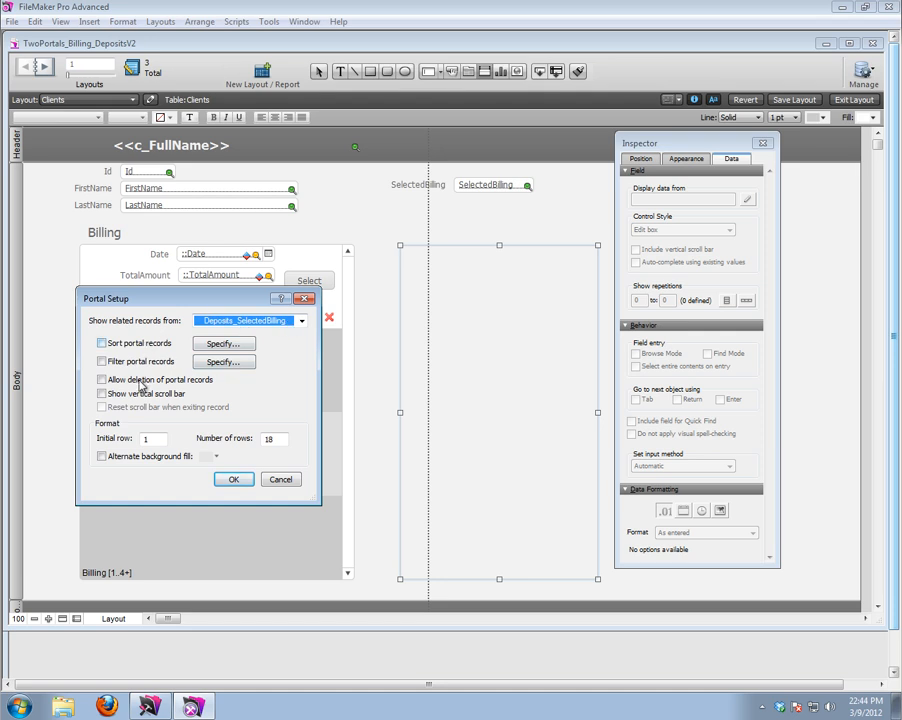
pyautogui.click(142, 380)
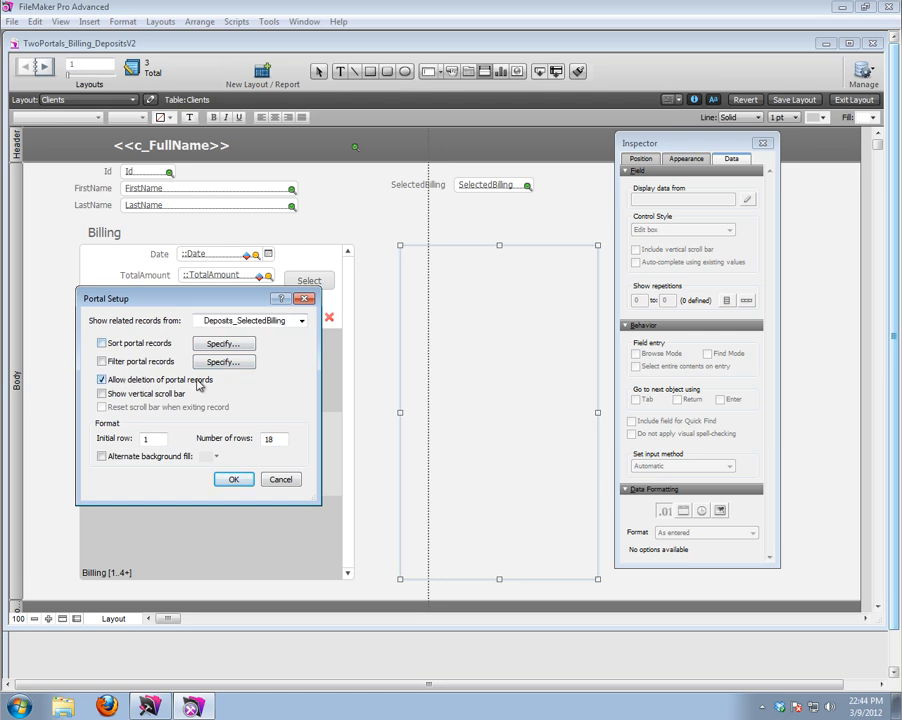
pyautogui.click(108, 395)
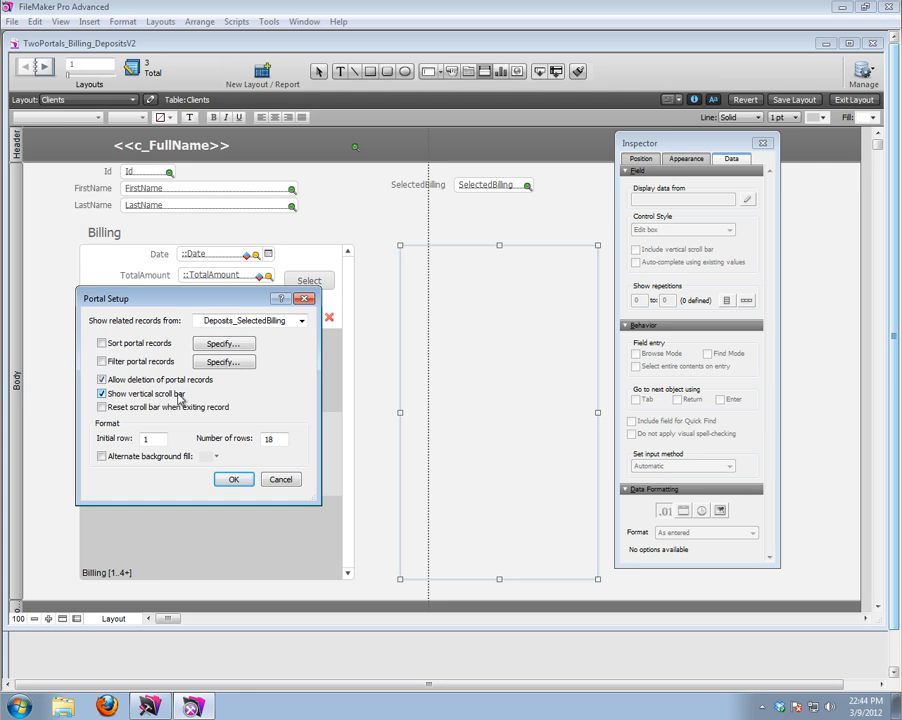
pyautogui.click(234, 479)
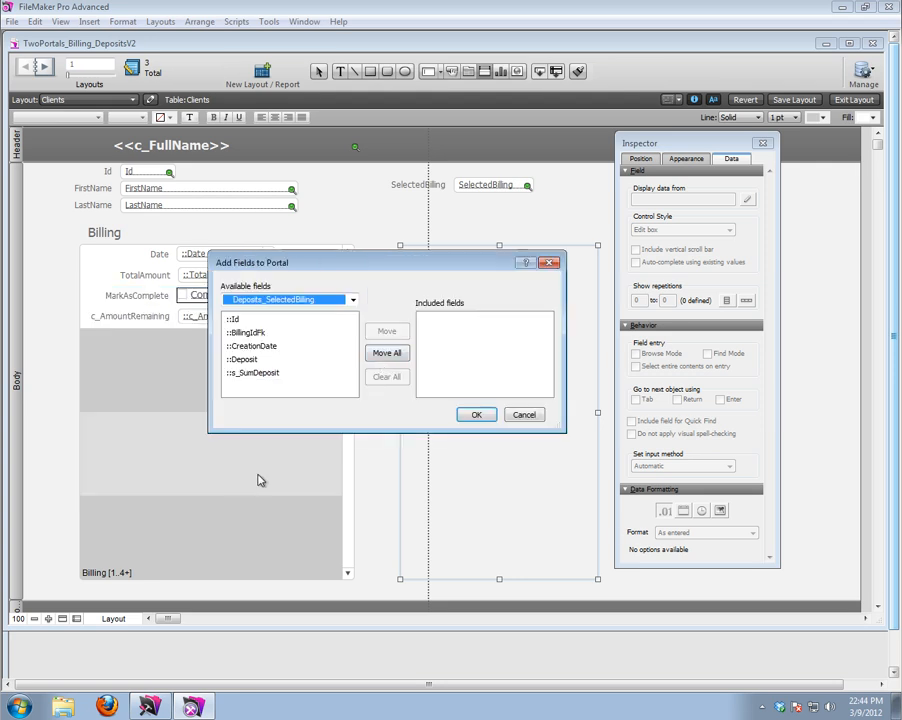
# Include the Deposit and CreationDate fields in the new portal, with Deposit placed before CreationDate
pyautogui.doubleClick(249, 348)
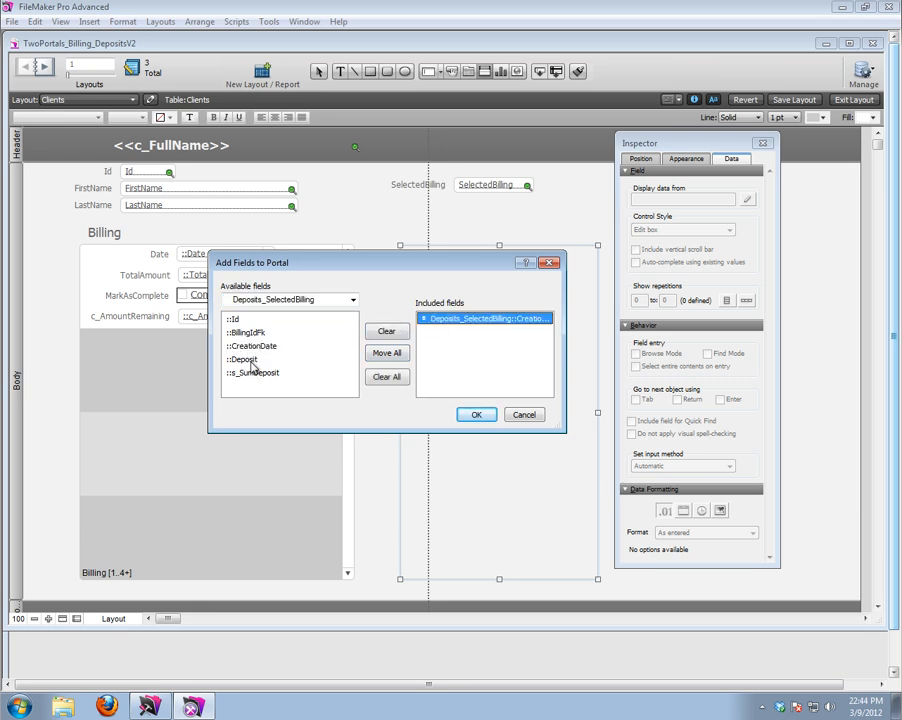
pyautogui.doubleClick(252, 361)
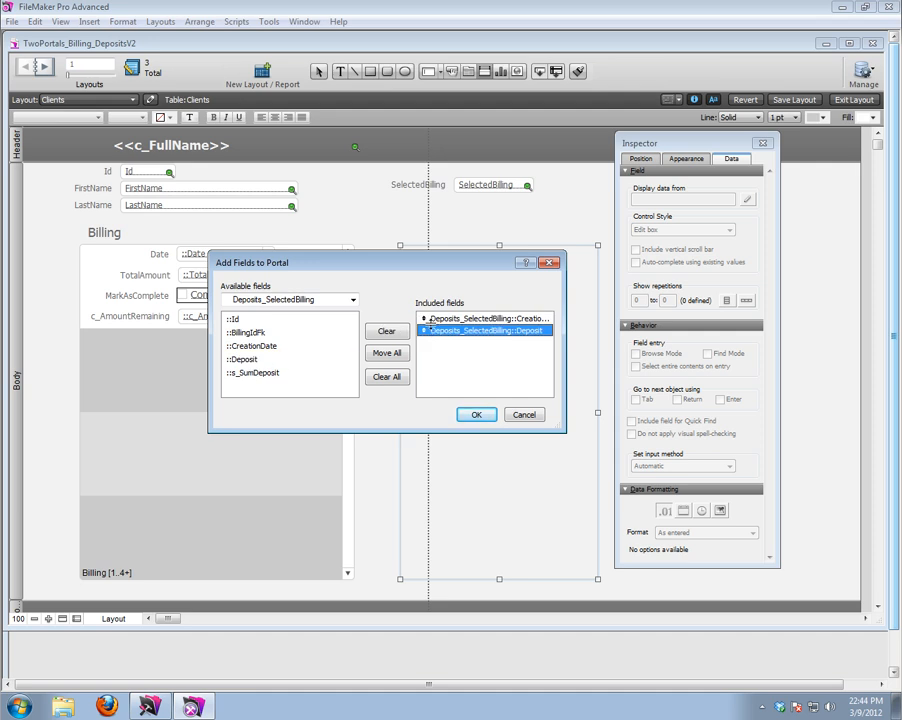
pyautogui.moveTo(424, 318); pyautogui.dragTo(425, 332)
pyautogui.click(477, 415)
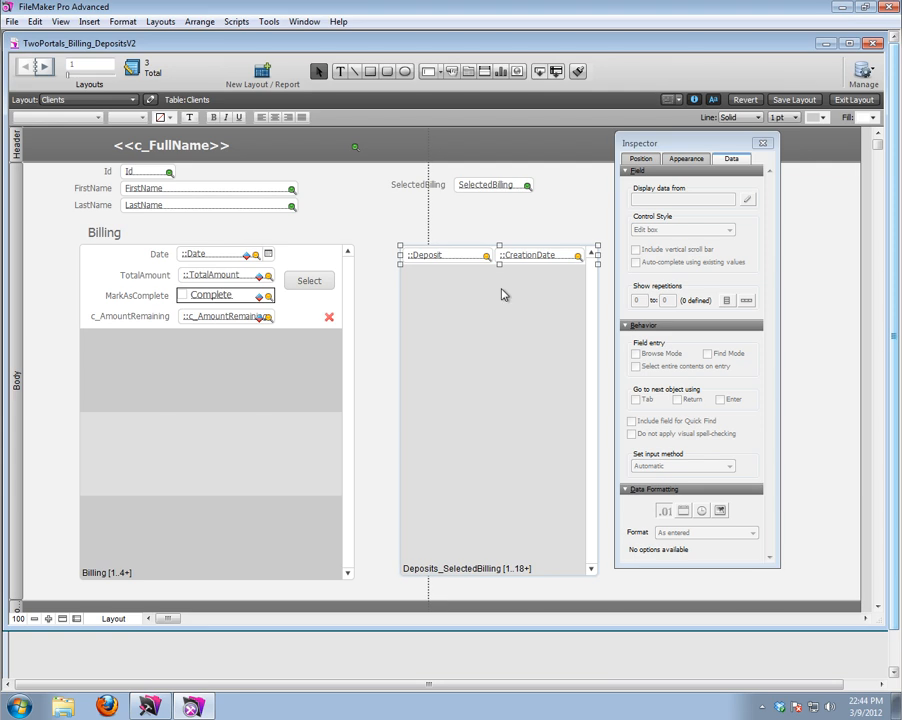
pyautogui.click(14, 22)
pyautogui.moveTo(135, 145)
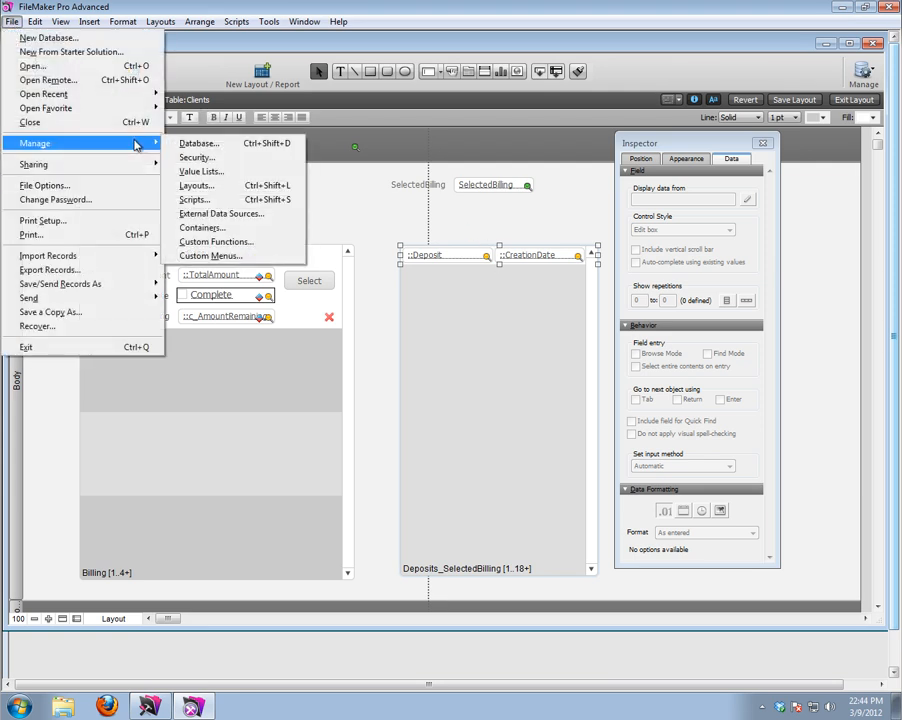
pyautogui.click(200, 185)
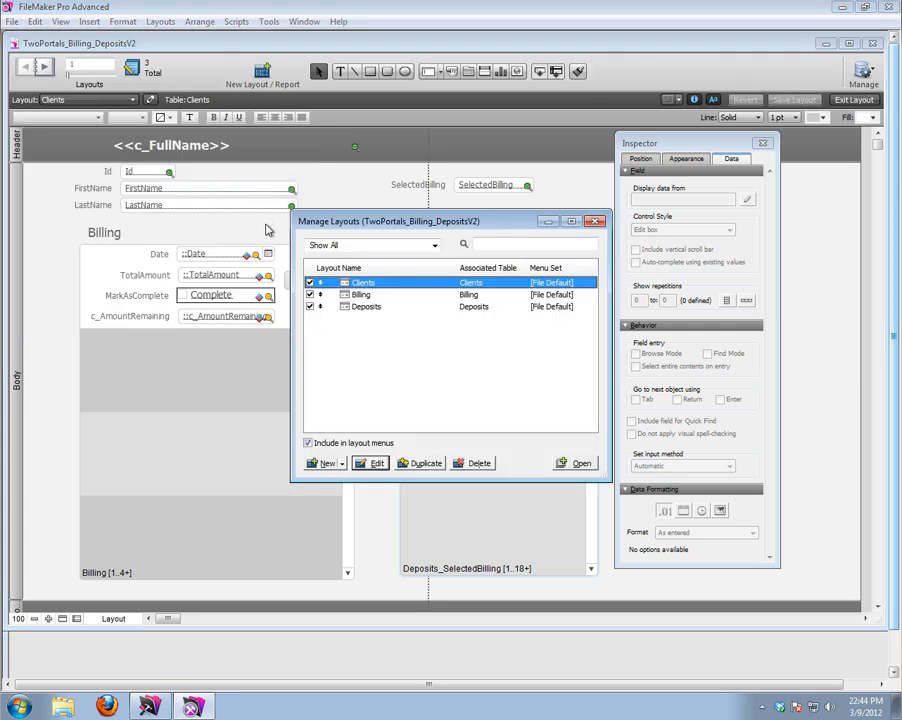
pyautogui.click(595, 220)
# Set the CreationDate field of the Deposits table to auto-enter the creation date
pyautogui.click(12, 21)
pyautogui.moveTo(40, 143)
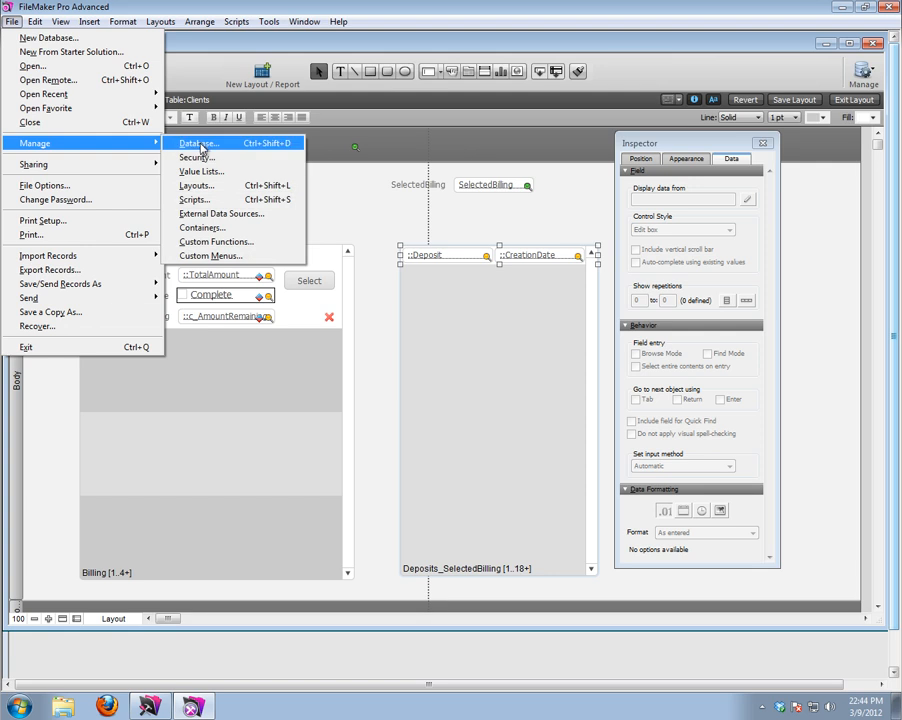
pyautogui.click(278, 145)
pyautogui.click(58, 62)
pyautogui.click(144, 88)
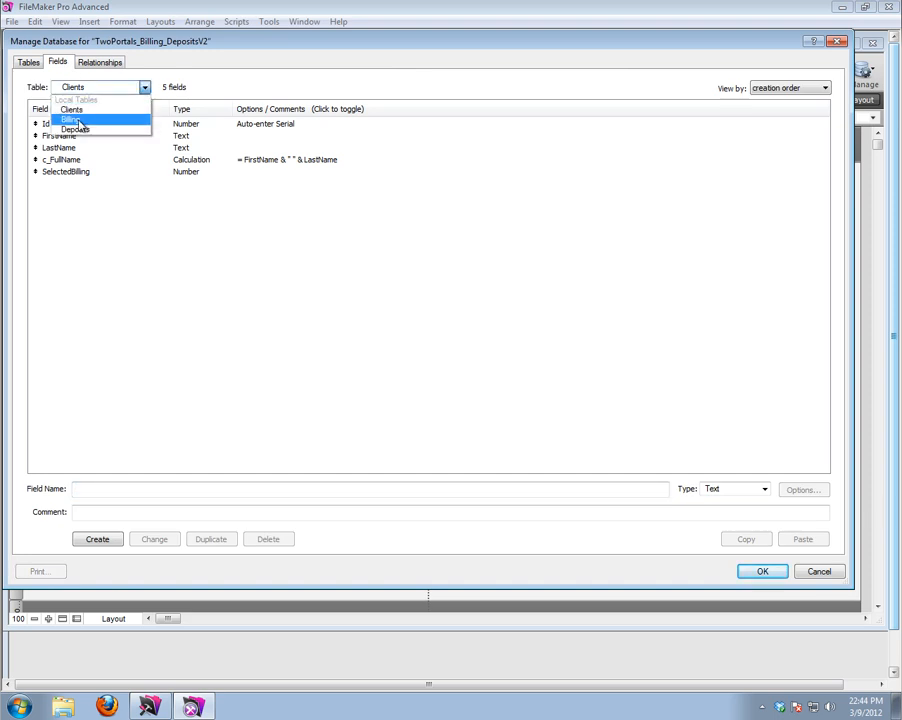
pyautogui.click(76, 129)
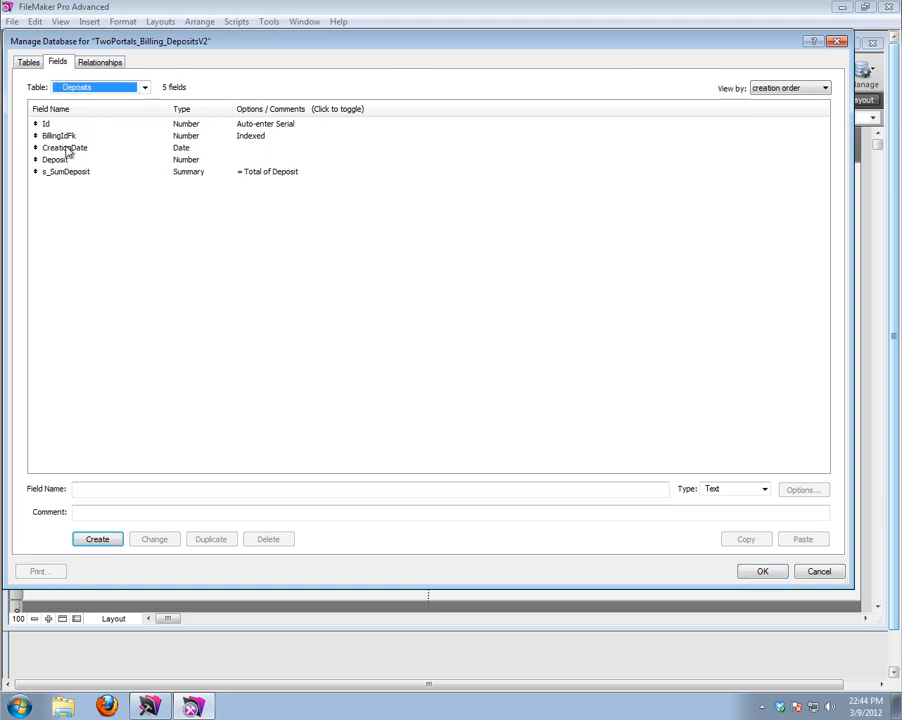
pyautogui.click(66, 148)
pyautogui.click(802, 490)
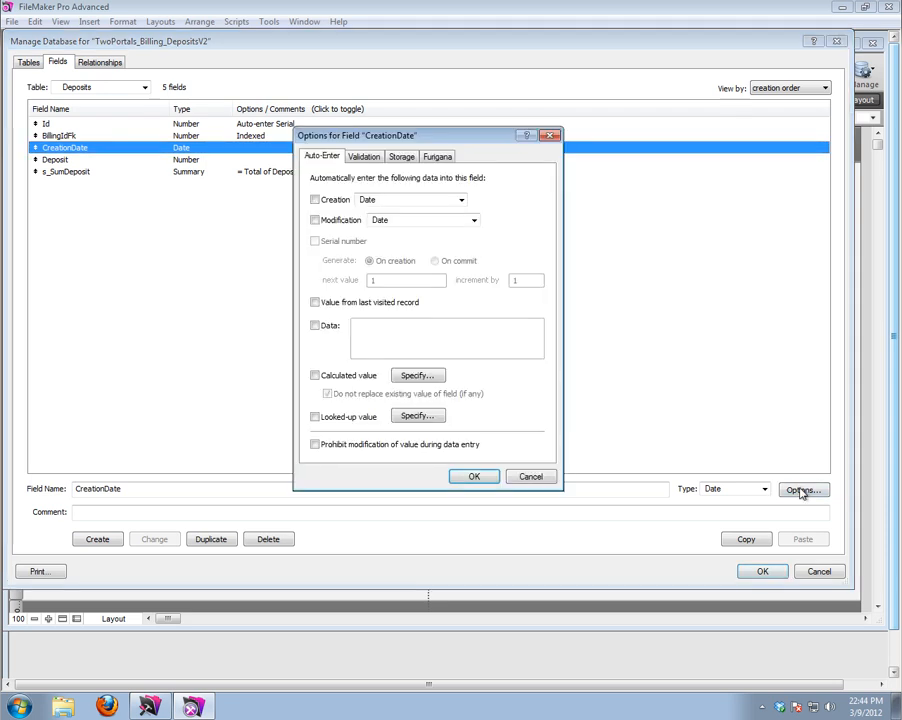
pyautogui.click(314, 200)
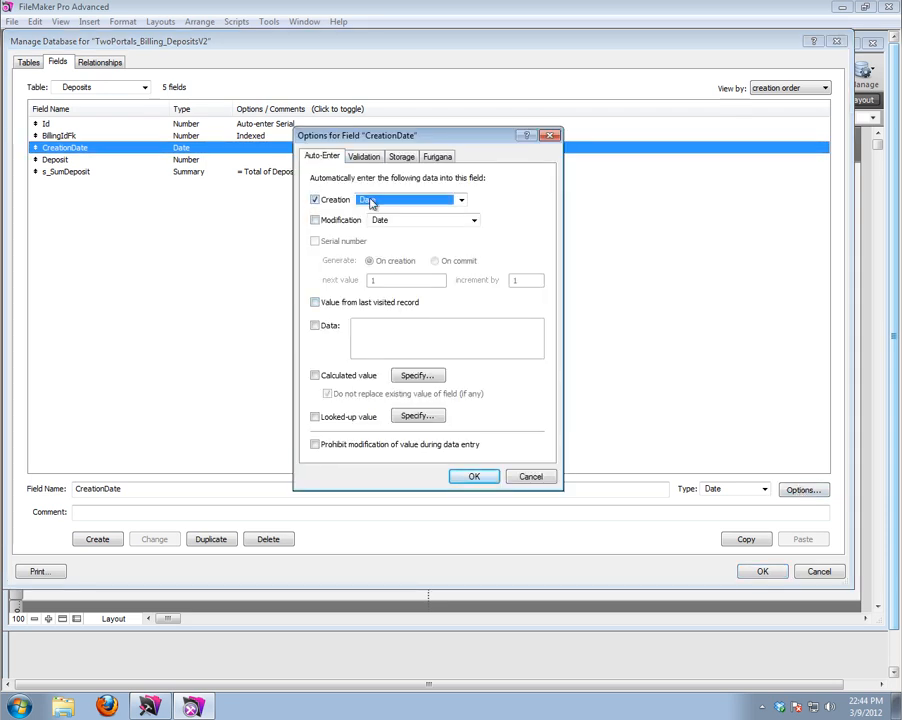
pyautogui.click(468, 476)
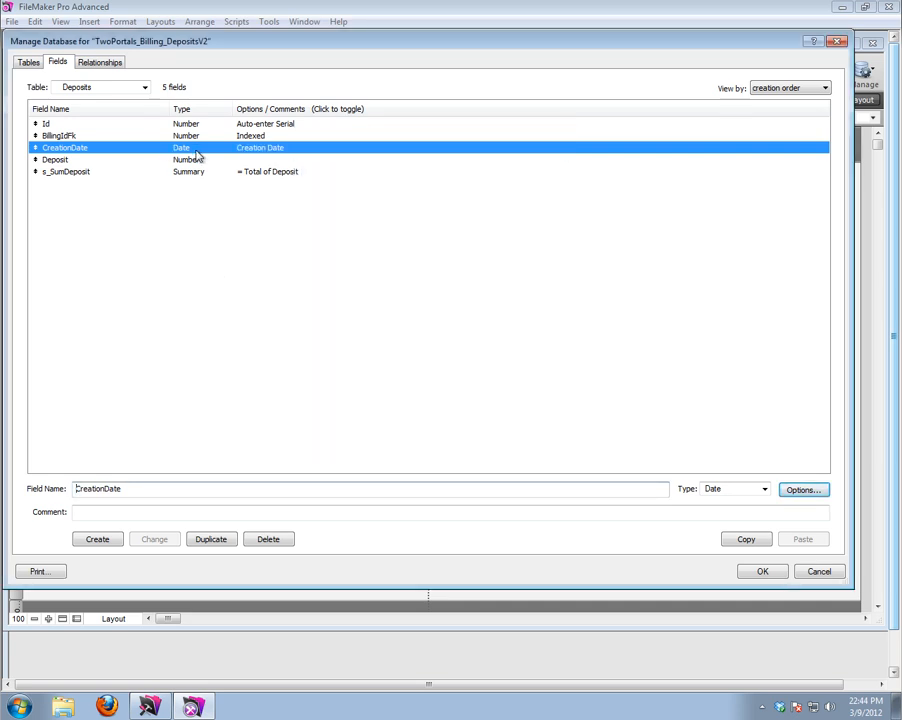
pyautogui.click(770, 574)
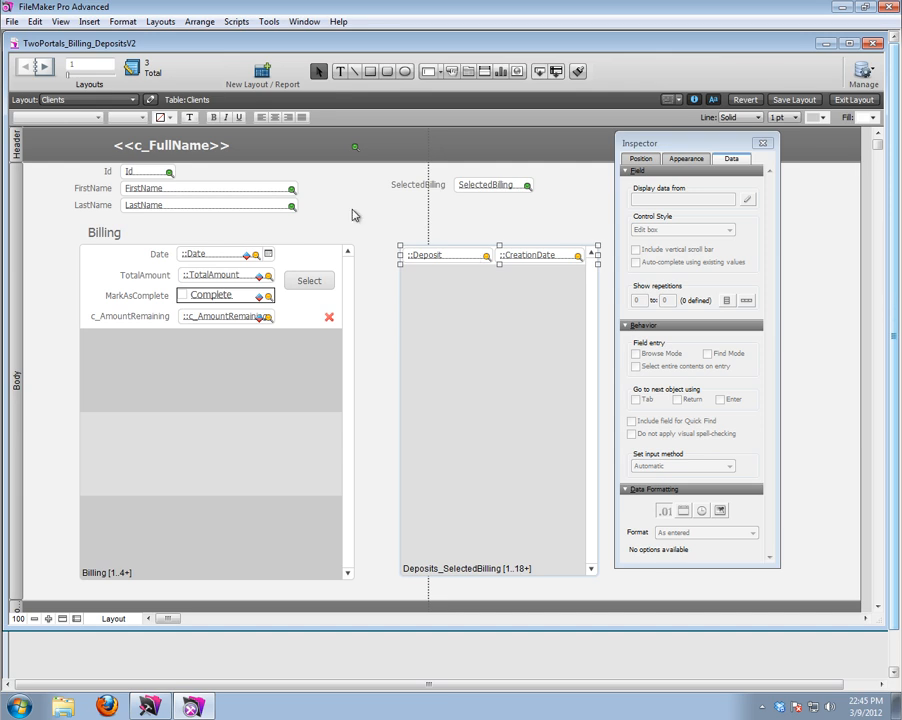
# Add a "Deposit" text label above the Deposit field of the new portal and nudge it left to the portal's edge
pyautogui.click(343, 71)
pyautogui.click(408, 235)
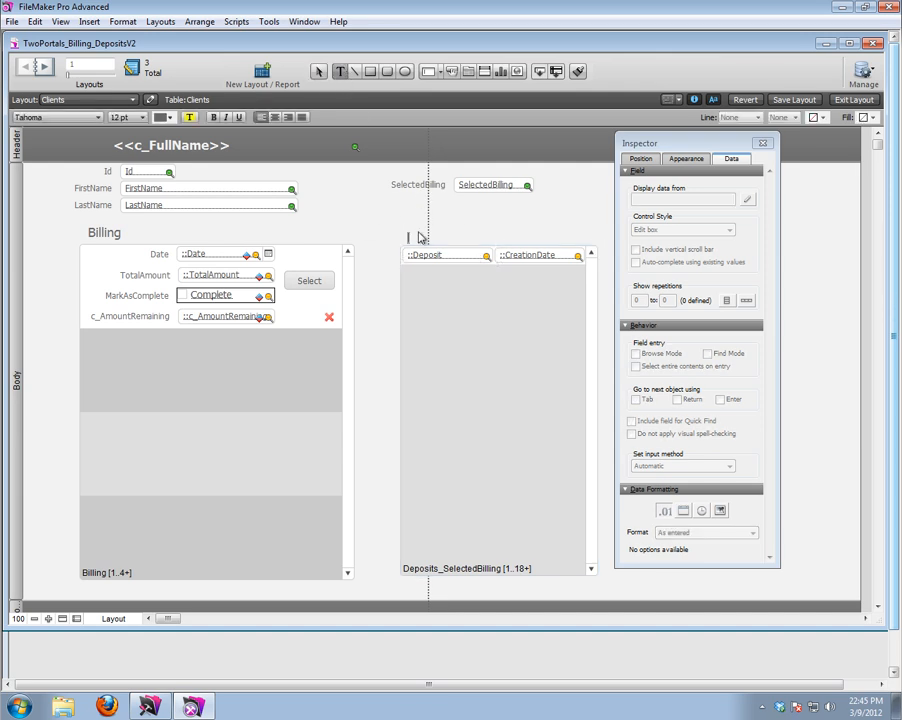
pyautogui.write('Deposit')
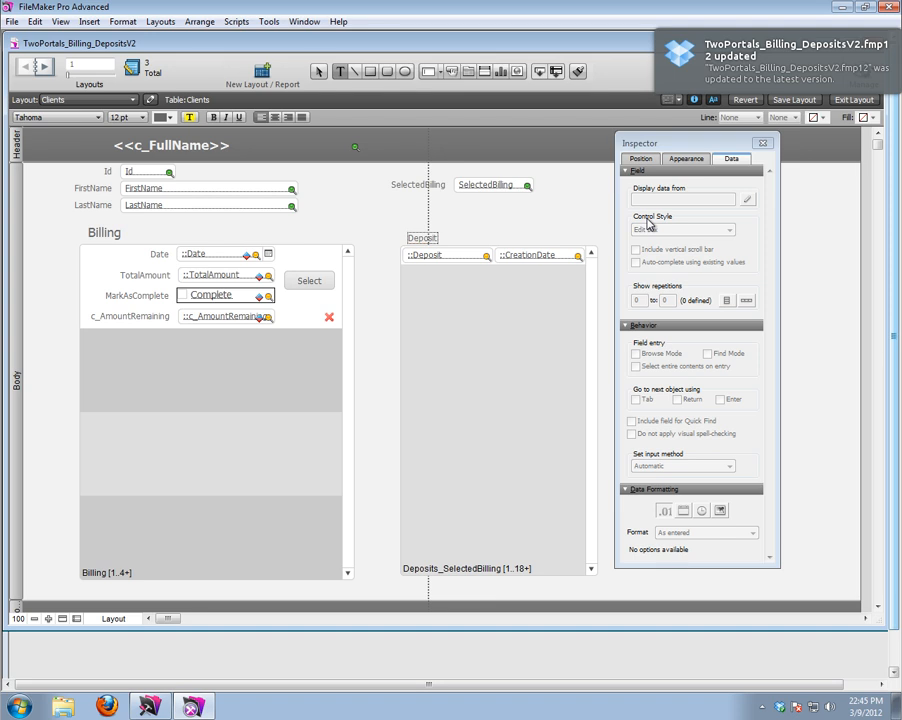
pyautogui.press('Escape')
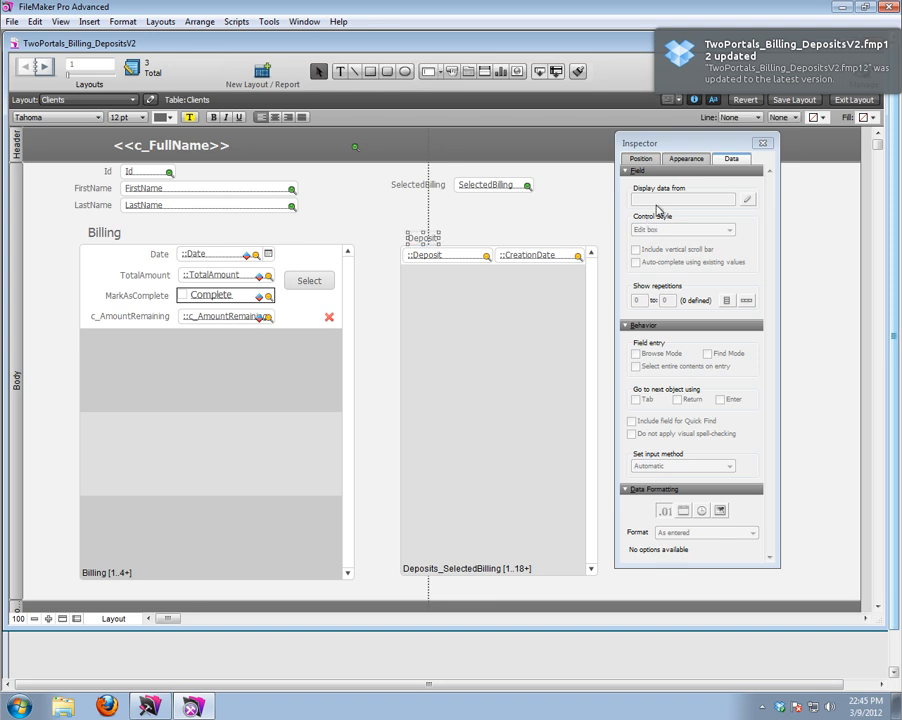
pyautogui.press('Left')
pyautogui.press('Left')
pyautogui.press('Left')
pyautogui.press('Left')
pyautogui.press('Left')
pyautogui.press('Left')
pyautogui.press('Left')
pyautogui.press('Left')
pyautogui.press('Left')
pyautogui.press('Left')
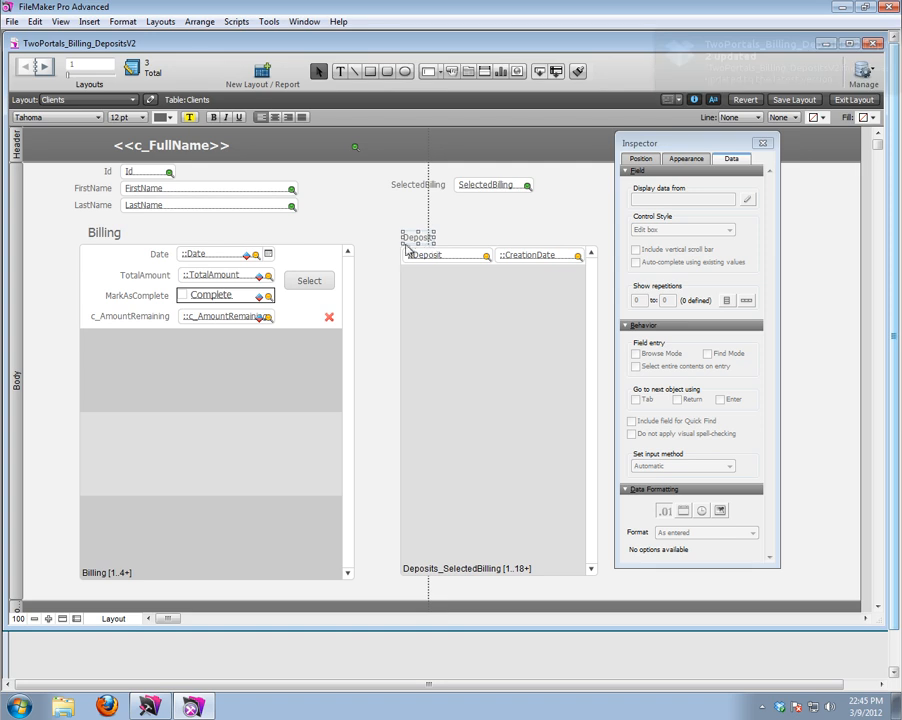
# Duplicate the Deposit label above the CreationDate field and change its text to "Creation Date"
pyautogui.moveTo(413, 243); pyautogui.dragTo(507, 246)
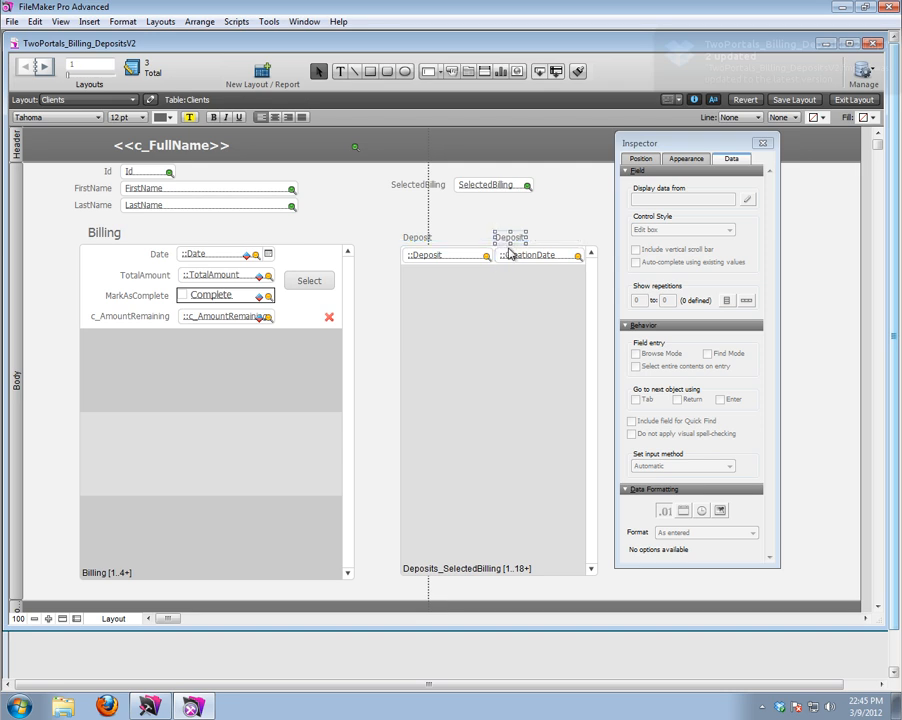
pyautogui.doubleClick(507, 239)
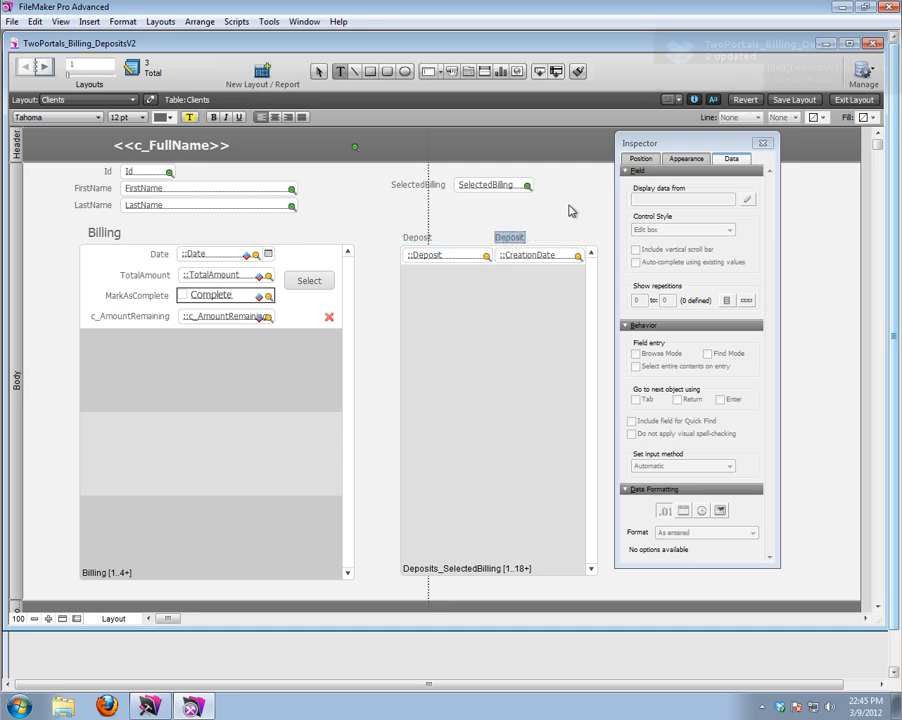
pyautogui.write('Creation Date')
pyautogui.press('Escape')
# Format the portal's CreationDate field as a drop-down calendar with an icon to show and hide the calendar
pyautogui.click(568, 254)
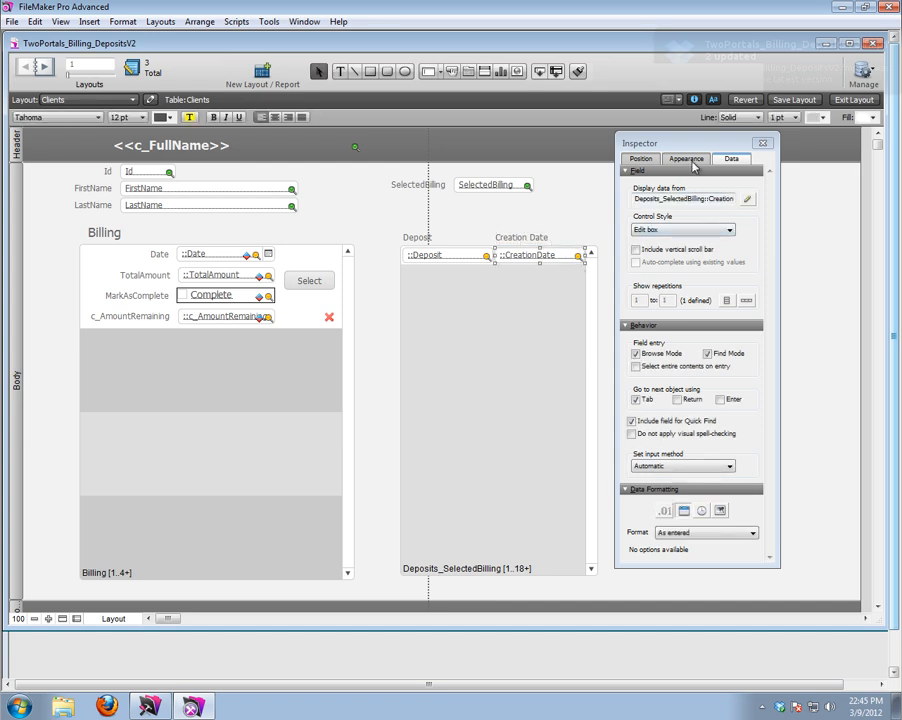
pyautogui.click(686, 231)
pyautogui.click(672, 272)
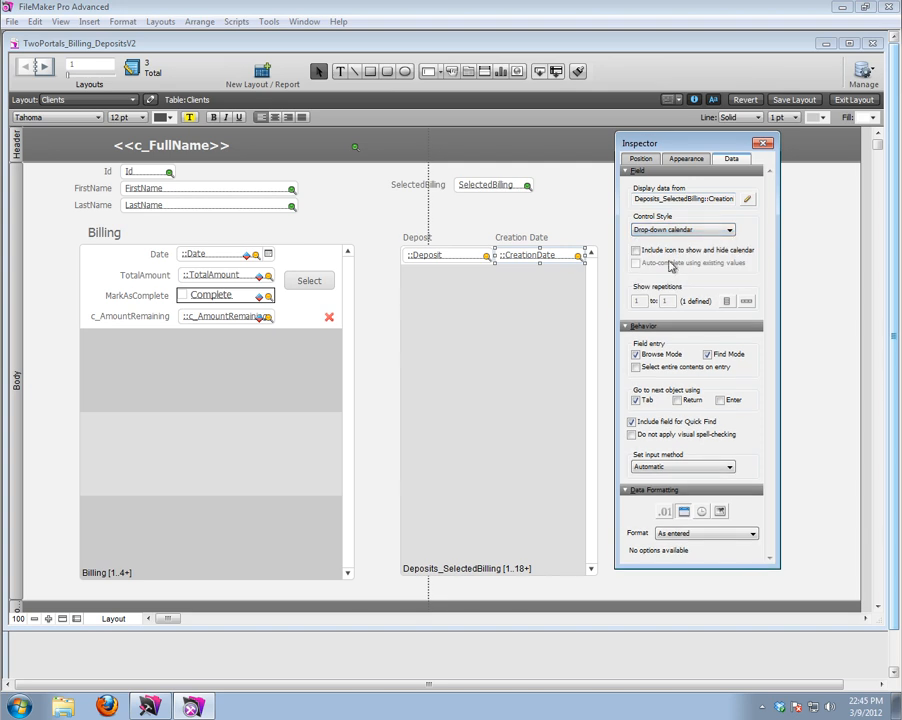
pyautogui.click(636, 251)
# Return to Browse mode and test the Select buttons of the second and first billing rows against the deposits portal
pyautogui.click(845, 99)
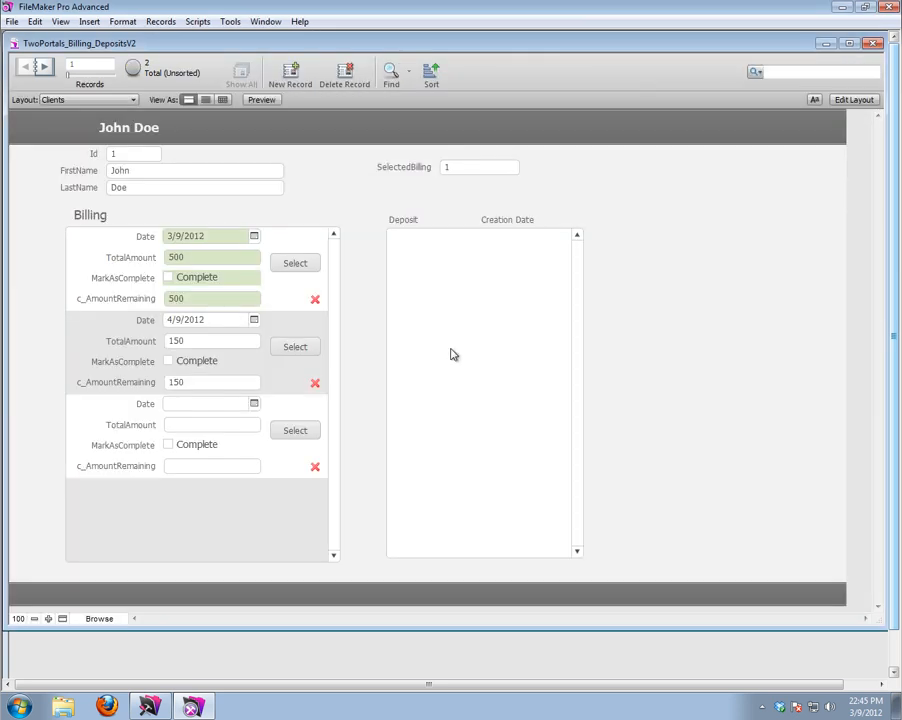
pyautogui.click(294, 347)
pyautogui.click(296, 262)
# Allow record creation and deletion of related records on the Deposits_SelectedBilling side of its relationship with Clients, and save the database changes
pyautogui.click(12, 21)
pyautogui.moveTo(52, 150)
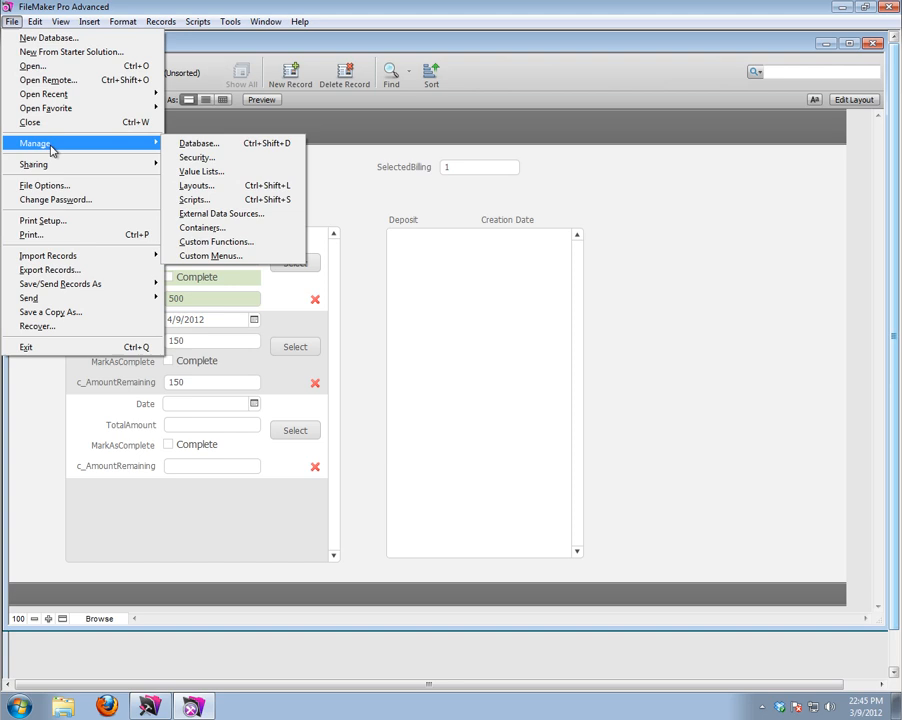
pyautogui.click(215, 143)
pyautogui.click(99, 61)
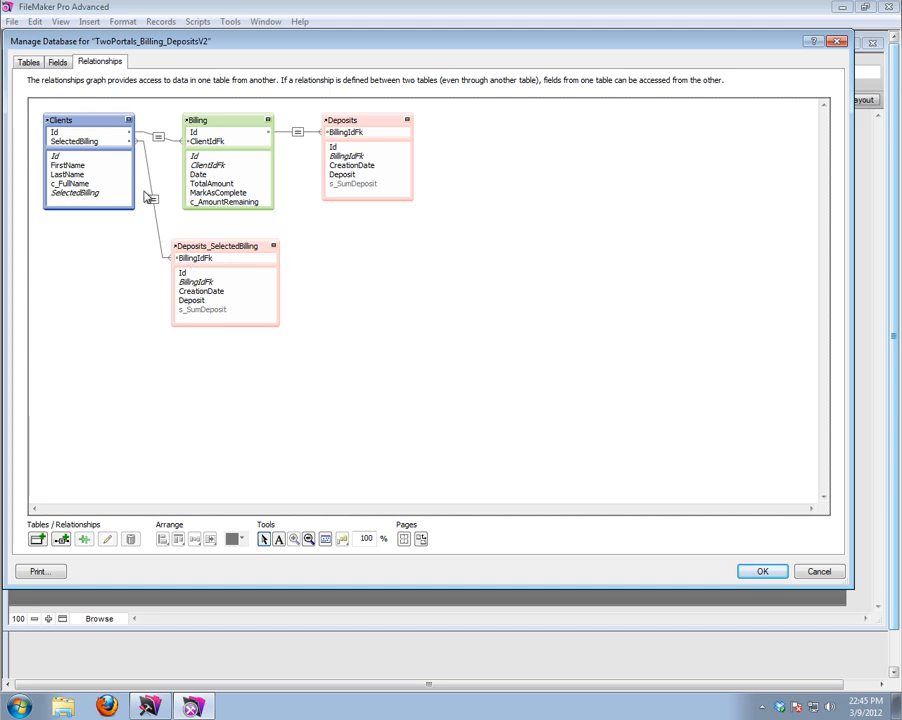
pyautogui.doubleClick(152, 201)
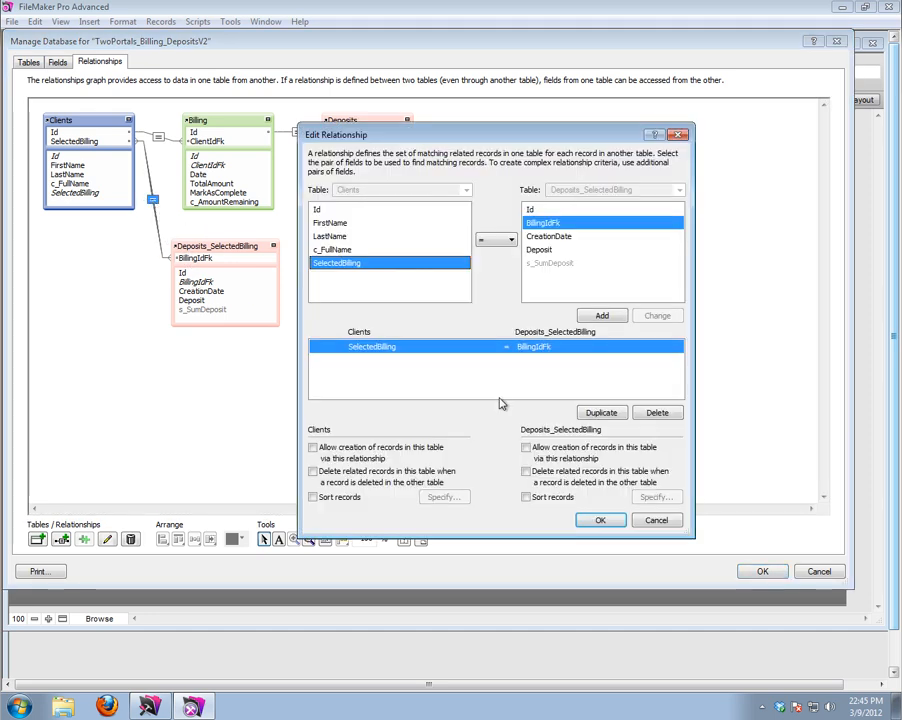
pyautogui.click(536, 450)
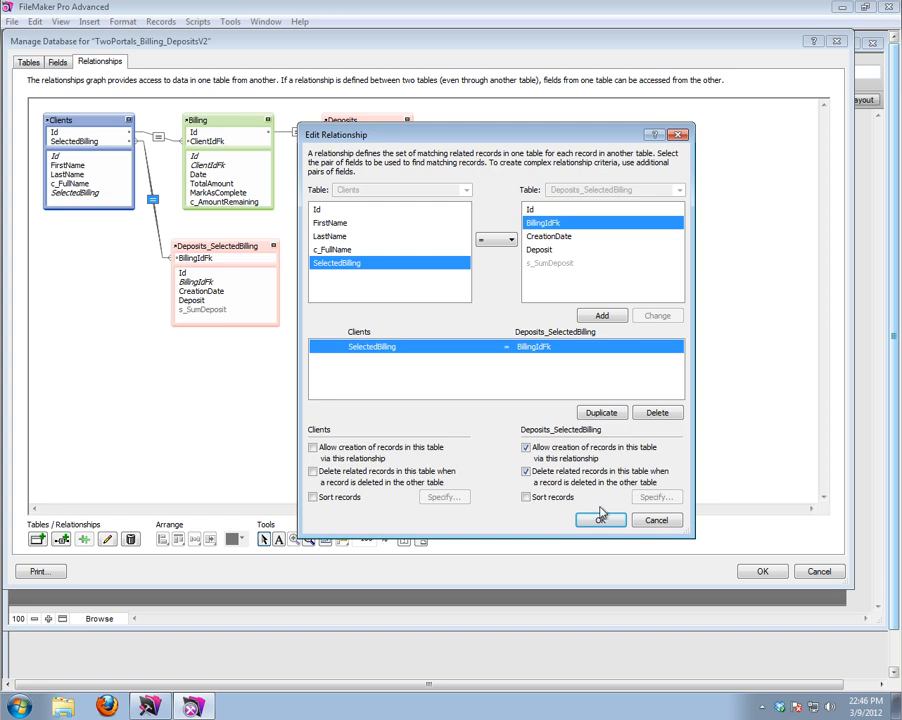
pyautogui.click(600, 521)
pyautogui.click(764, 572)
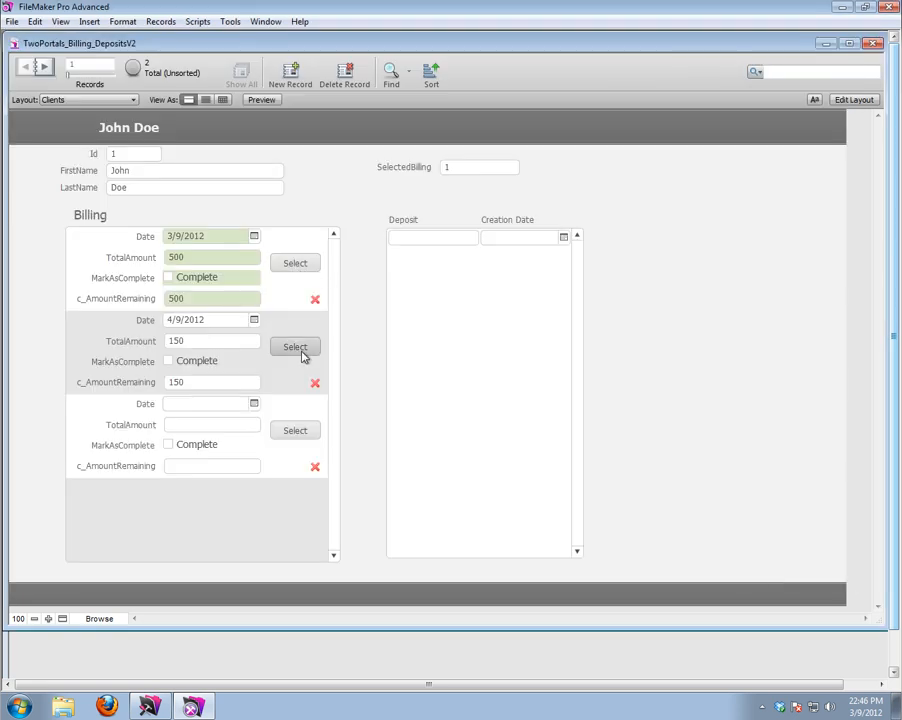
# Select the second and then the first billing, add a deposit of 100 to it, and set the deposit's creation date to 4/9/2012
pyautogui.click(298, 350)
pyautogui.click(293, 266)
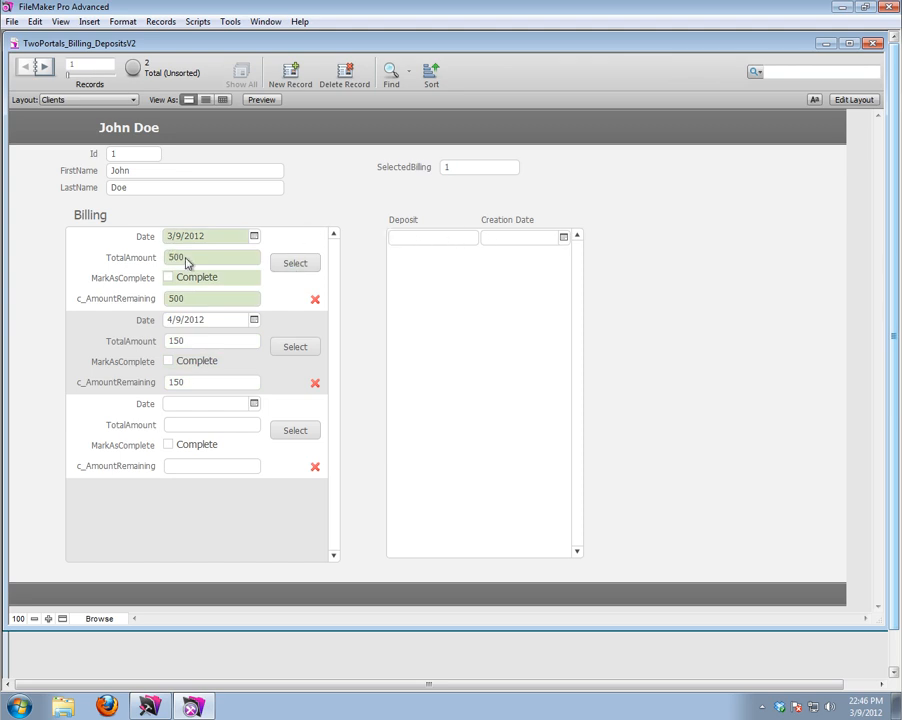
pyautogui.click(409, 241)
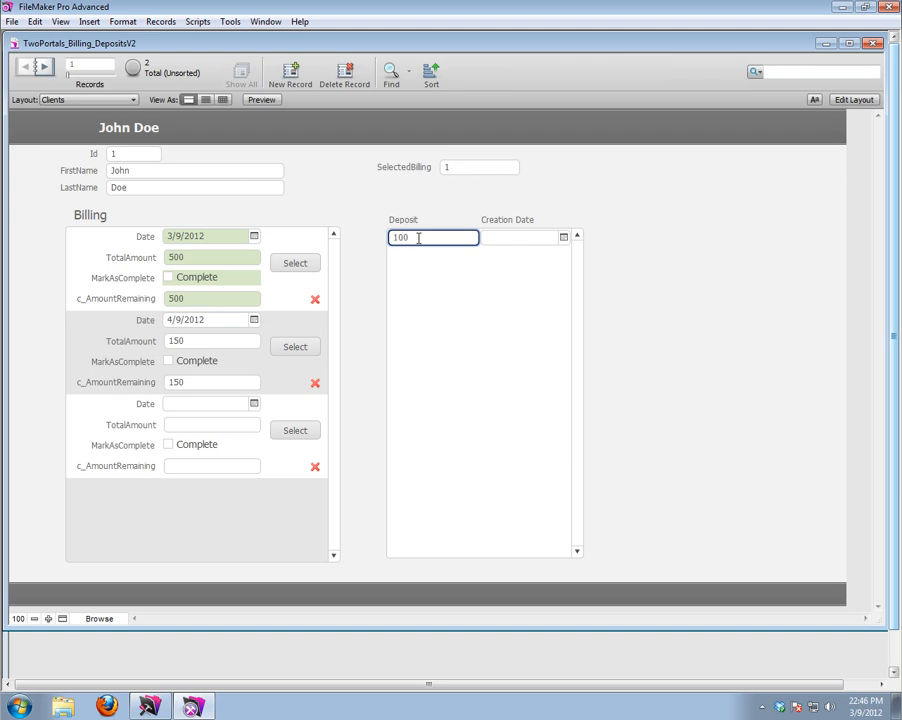
pyautogui.press('Return')
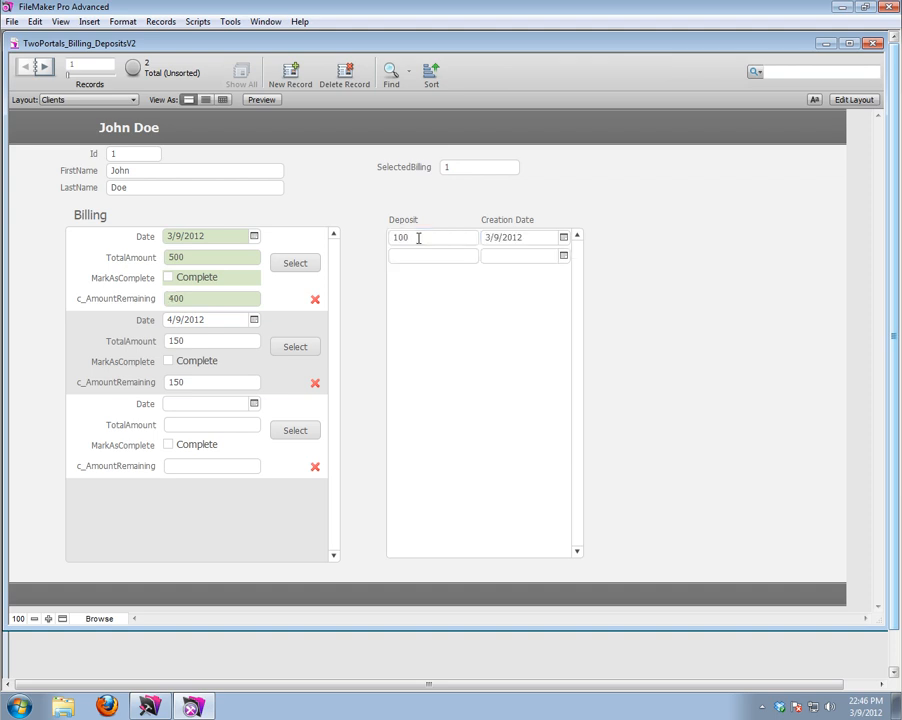
pyautogui.click(564, 237)
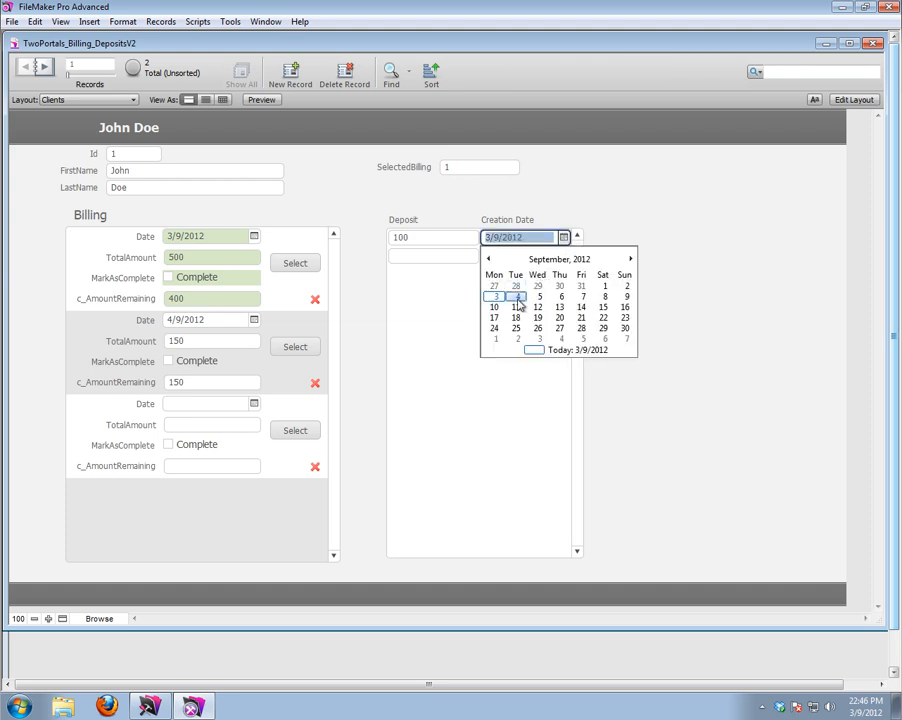
pyautogui.click(517, 298)
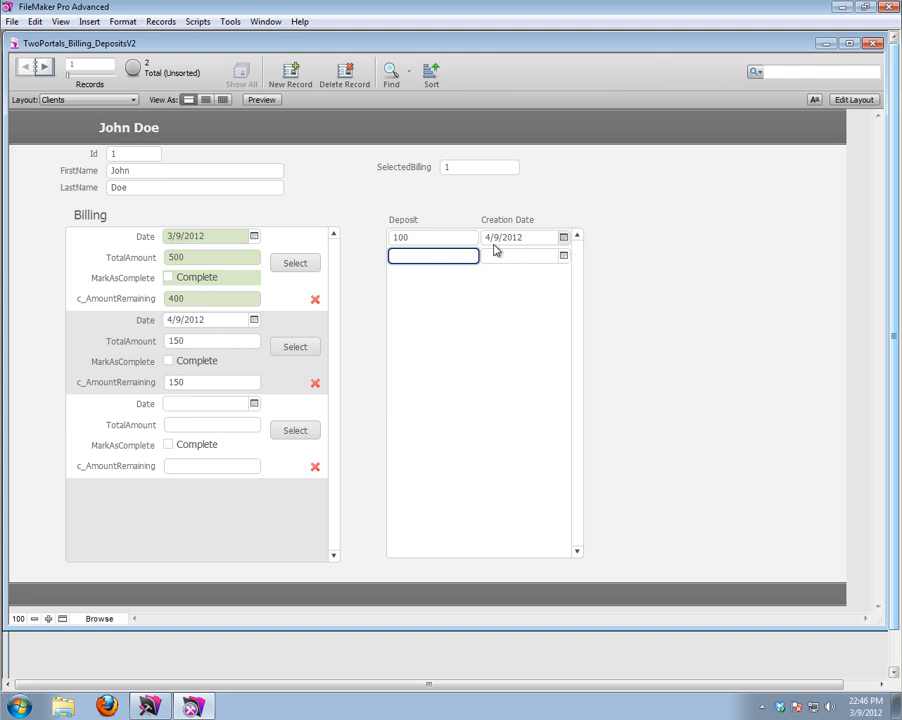
# In Layout mode, widen the deposits portal slightly and copy the Billing portal's red delete button beside its CreationDate calendar icon
pyautogui.click(853, 99)
pyautogui.click(557, 366)
pyautogui.moveTo(597, 255); pyautogui.dragTo(613, 252)
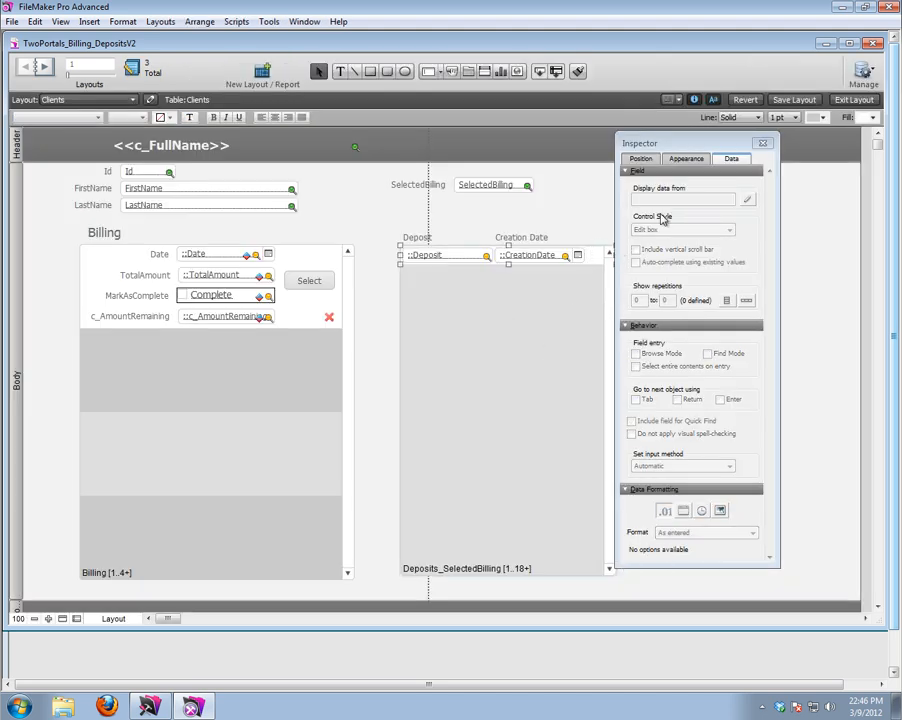
pyautogui.moveTo(685, 131); pyautogui.dragTo(748, 139)
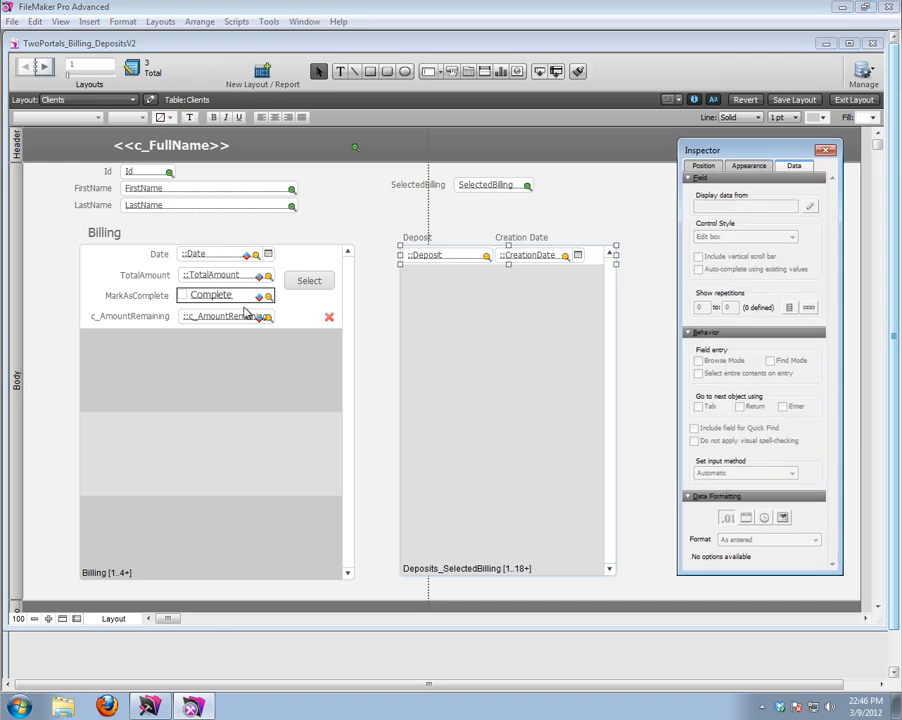
pyautogui.click(329, 318)
pyautogui.moveTo(331, 317); pyautogui.dragTo(596, 257)
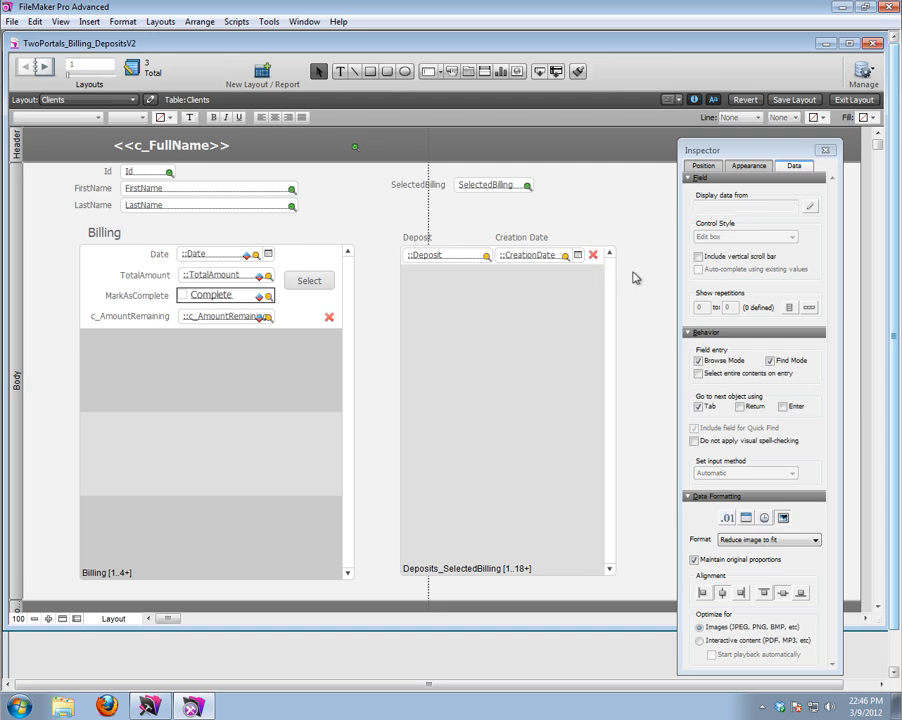
# Return to Browse mode and add a second deposit of 10 to the first billing
pyautogui.click(854, 99)
pyautogui.click(446, 257)
pyautogui.write('10')
pyautogui.press('Tab')
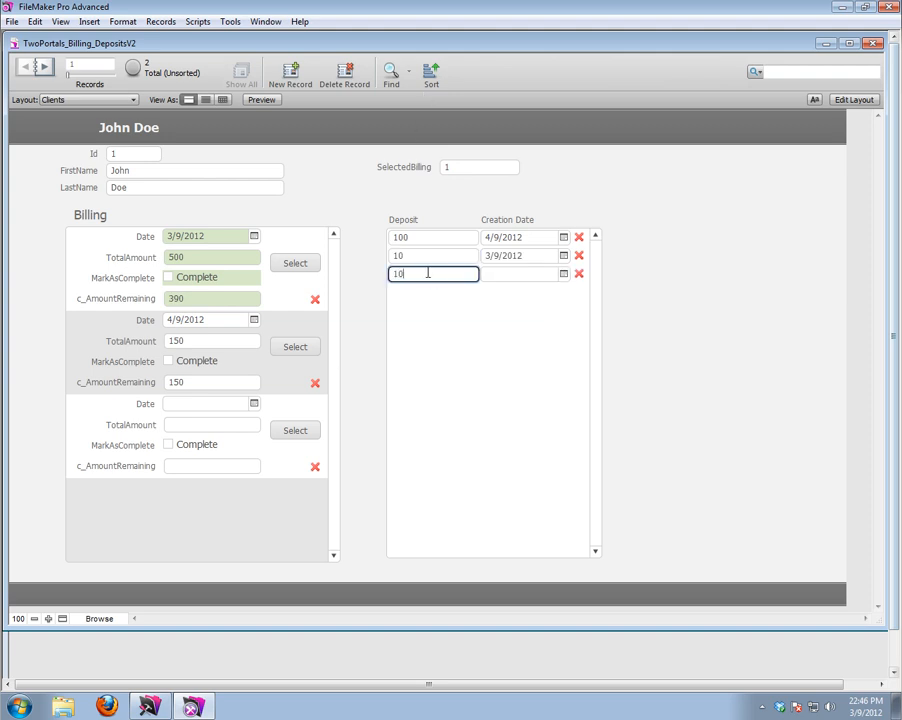
# Commit a third deposit of 10 for the first billing and delete it with the row's delete button as a test
pyautogui.press('Return')
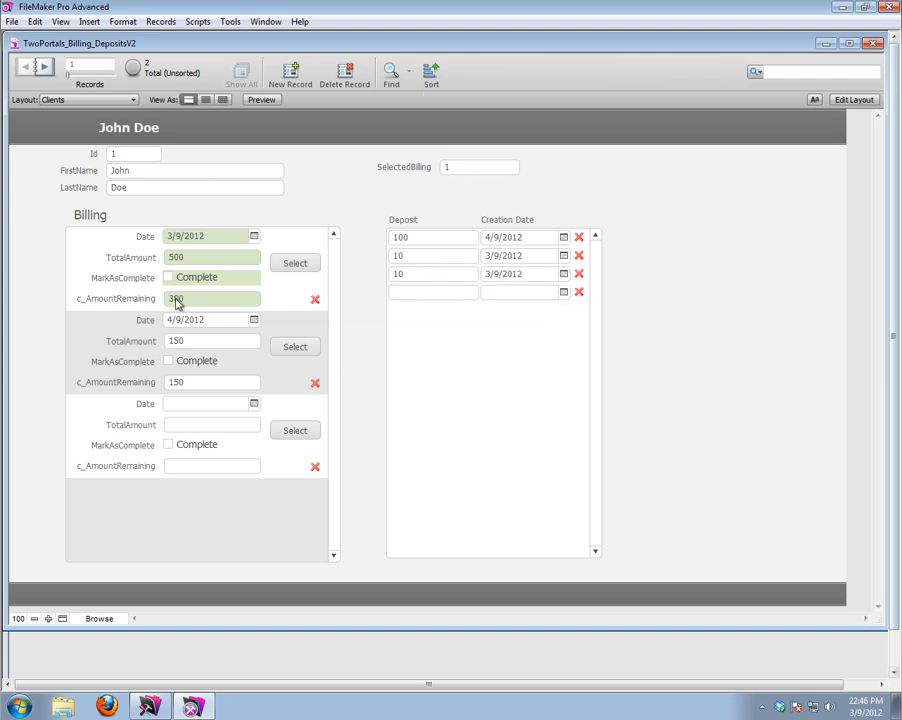
pyautogui.click(579, 275)
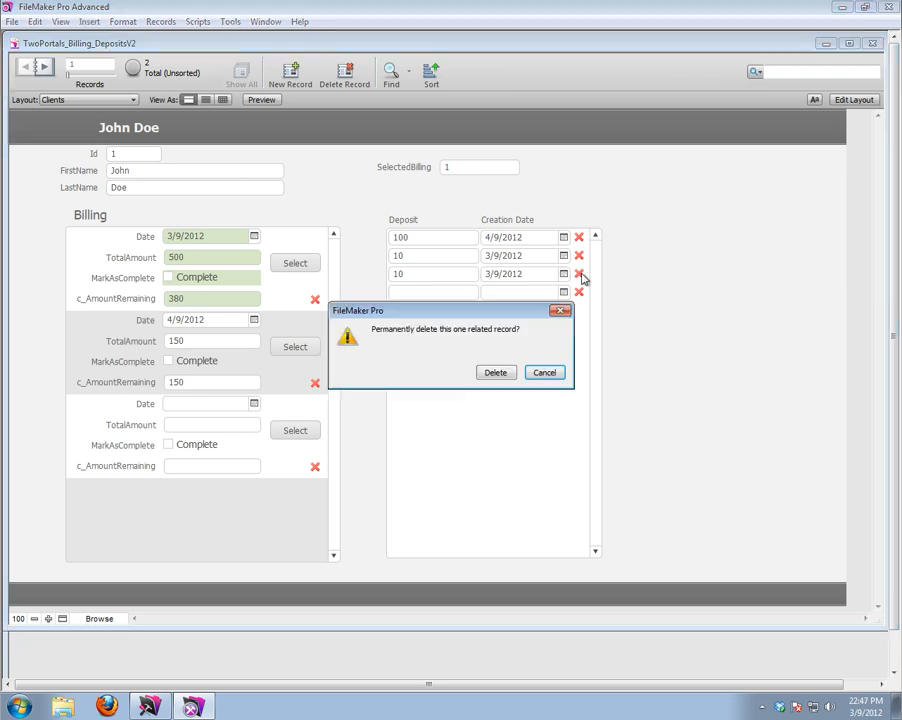
pyautogui.click(495, 373)
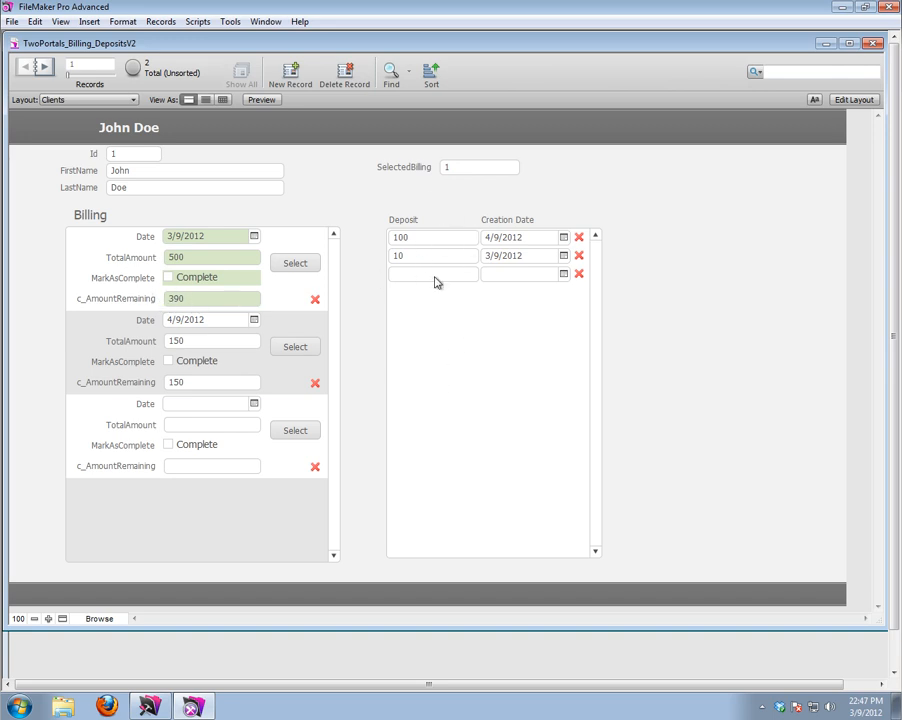
# Switch between the two billings, ending on the second, and add a deposit of 50 to it
pyautogui.click(293, 350)
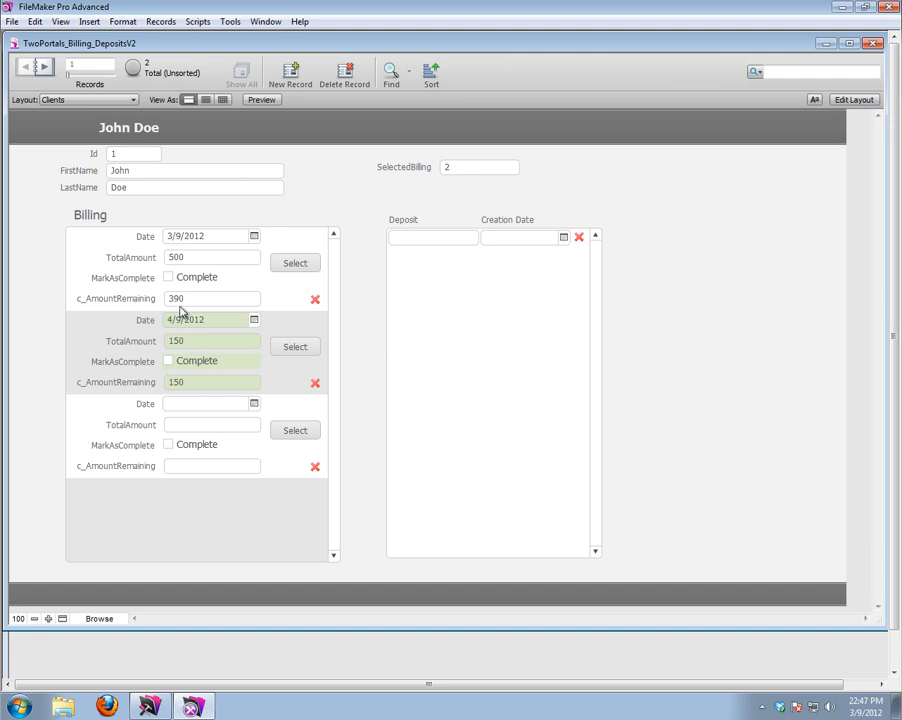
pyautogui.click(296, 266)
pyautogui.click(292, 347)
pyautogui.click(416, 239)
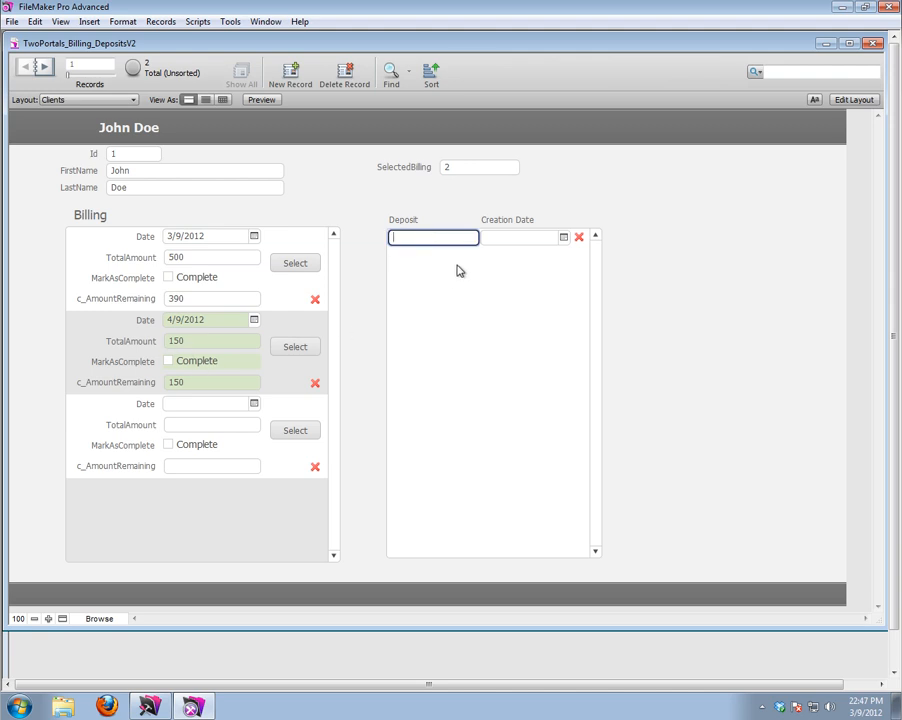
pyautogui.click(459, 270)
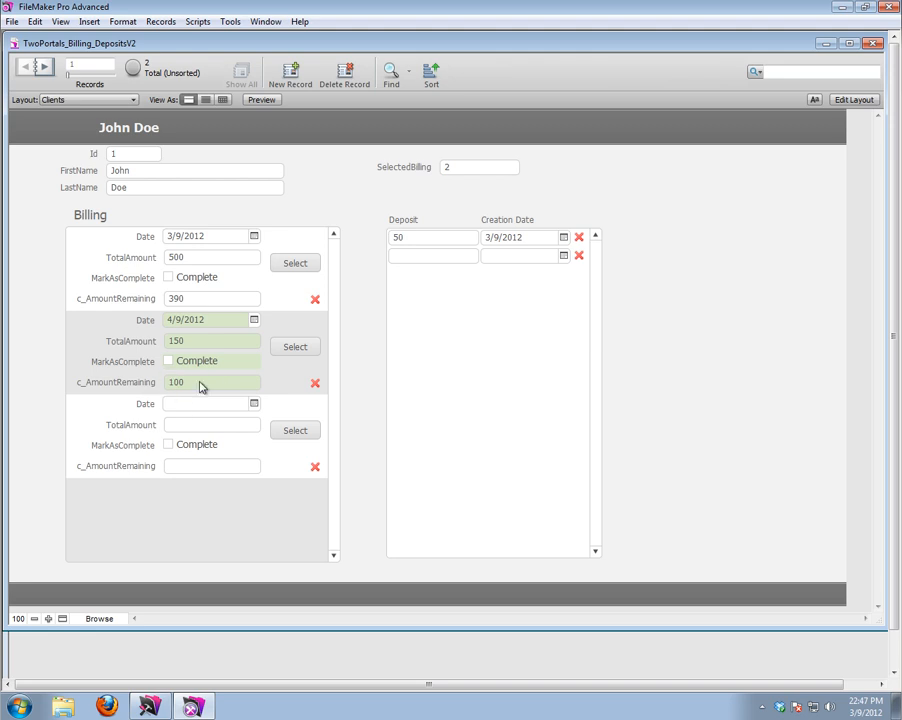
# Alternate the selection between the first and second billings to check their highlighting and deposits, ending on the first
pyautogui.click(287, 264)
pyautogui.click(296, 348)
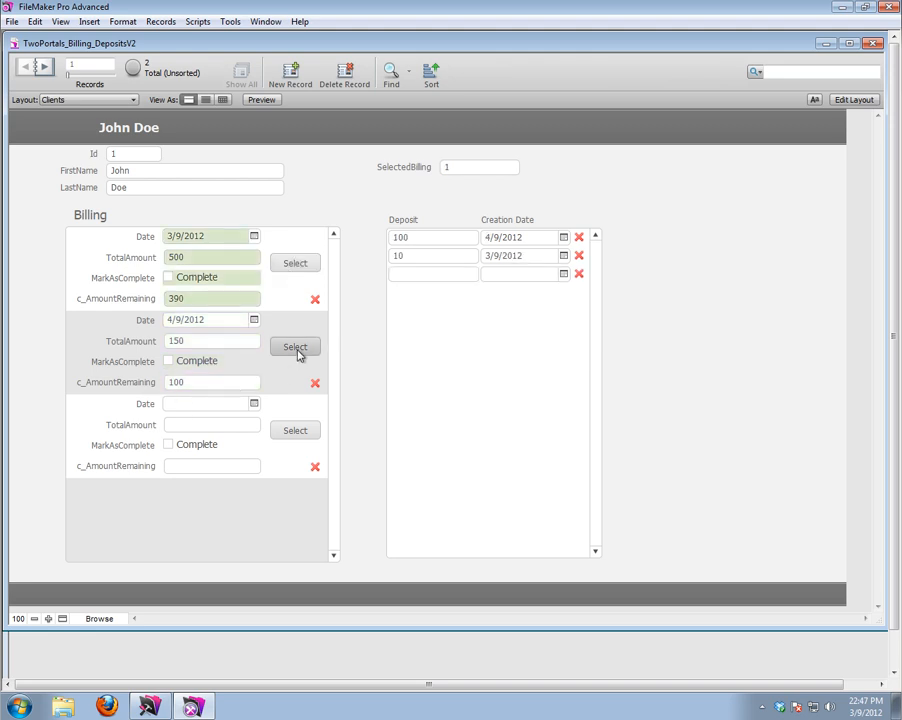
pyautogui.click(296, 265)
pyautogui.click(297, 347)
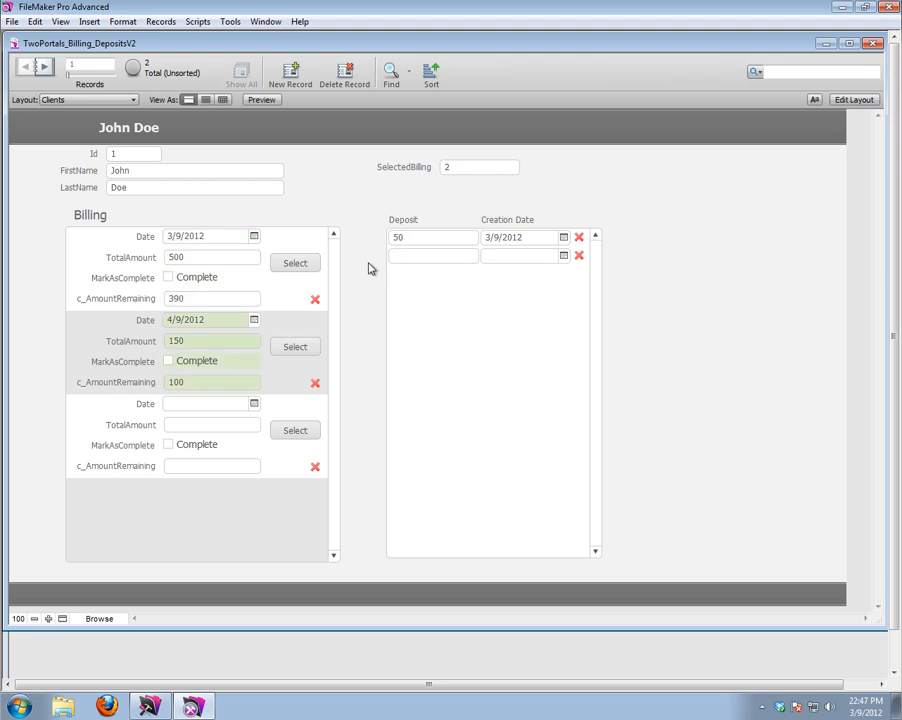
pyautogui.click(305, 267)
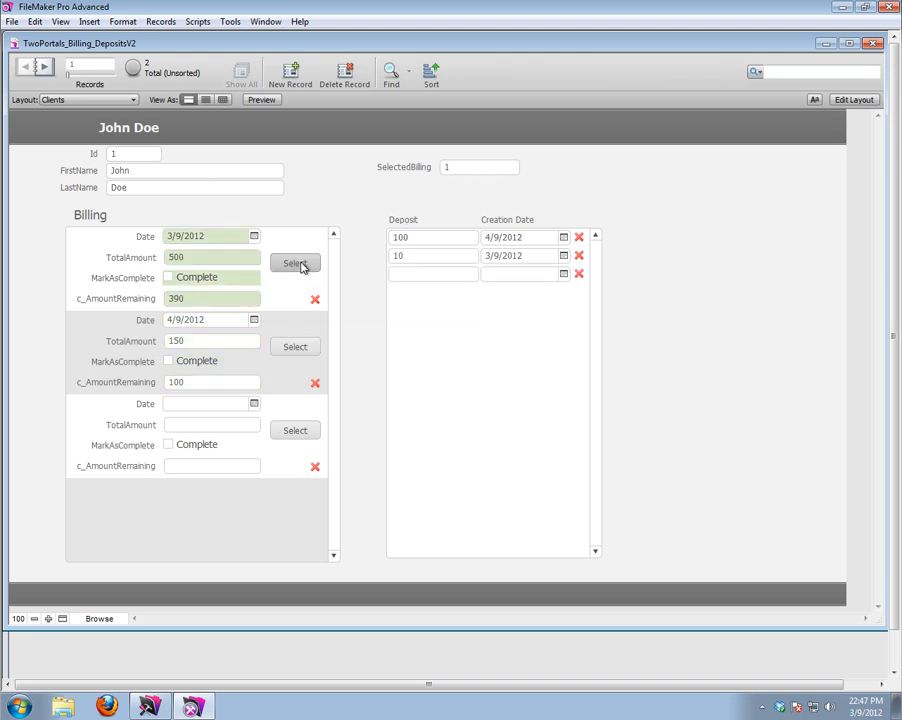